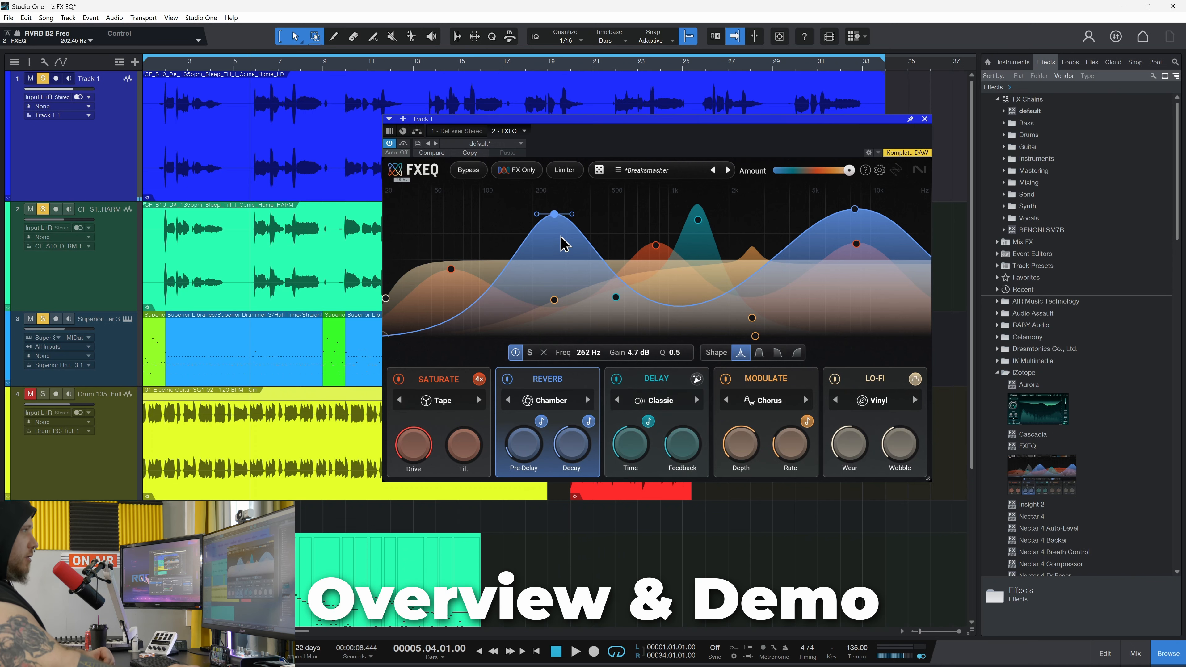
# Reshape the lower reverb band to about 247 Hz, 4.4 dB gain and Q 0.9
pyautogui.moveTo(558, 226); pyautogui.dragTo(587, 222)
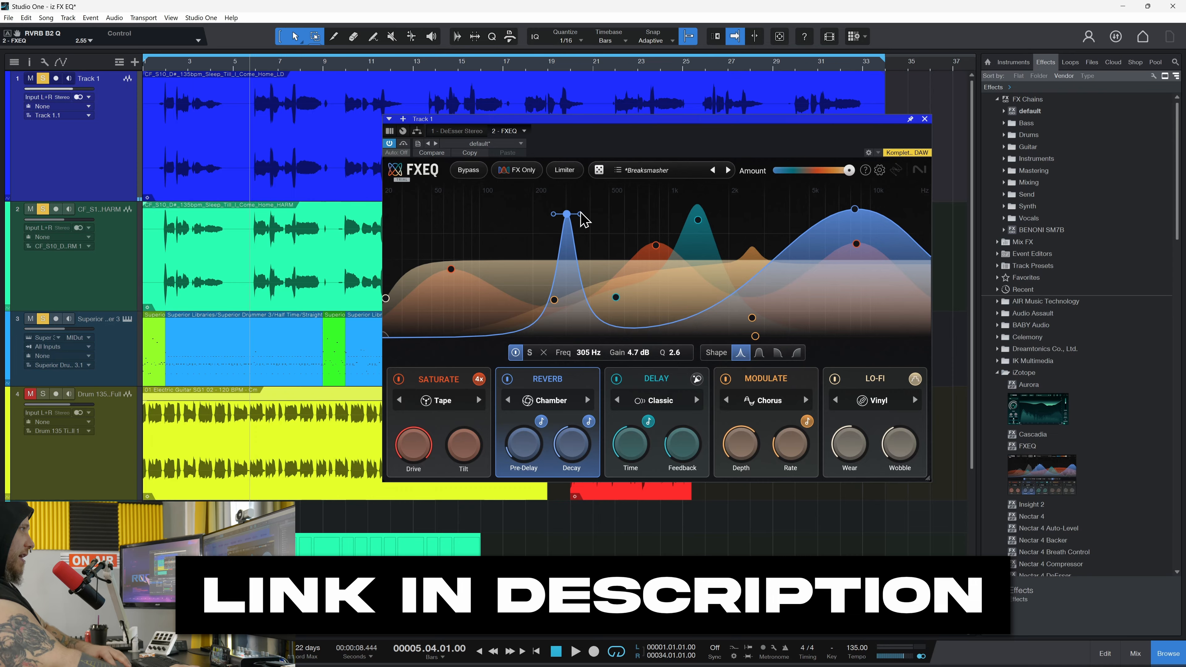
pyautogui.moveTo(579, 213); pyautogui.dragTo(530, 189)
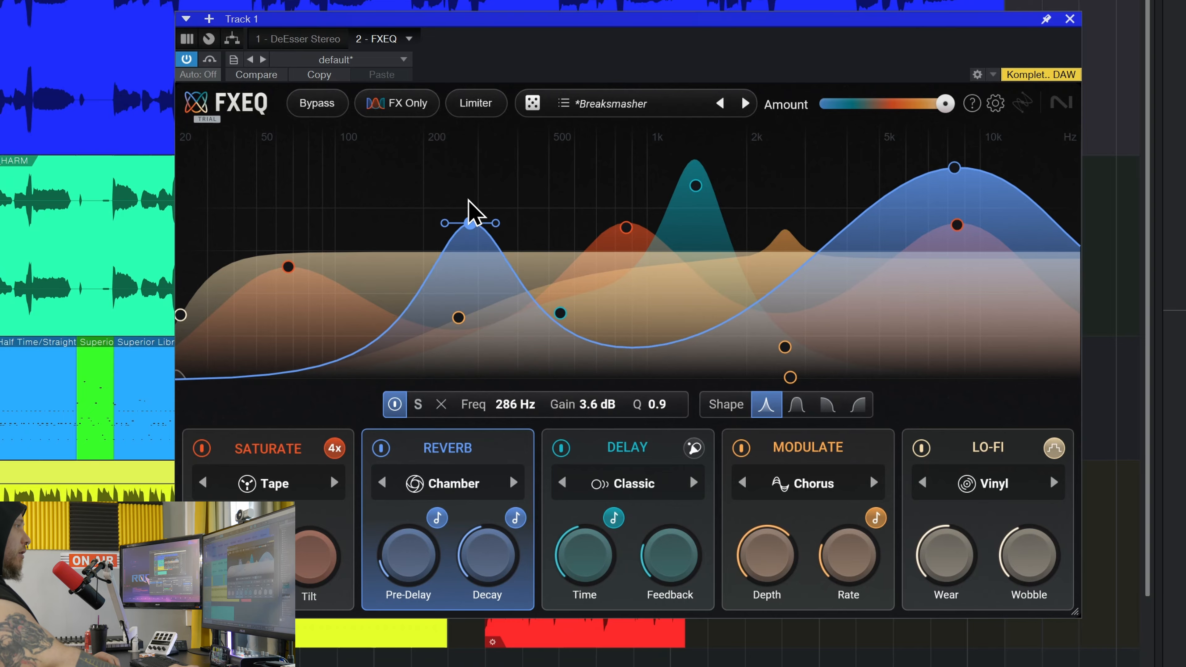
pyautogui.moveTo(469, 202)
pyautogui.mouseDown()
pyautogui.moveTo(441, 171)
pyautogui.moveTo(455, 196)
pyautogui.mouseUp()
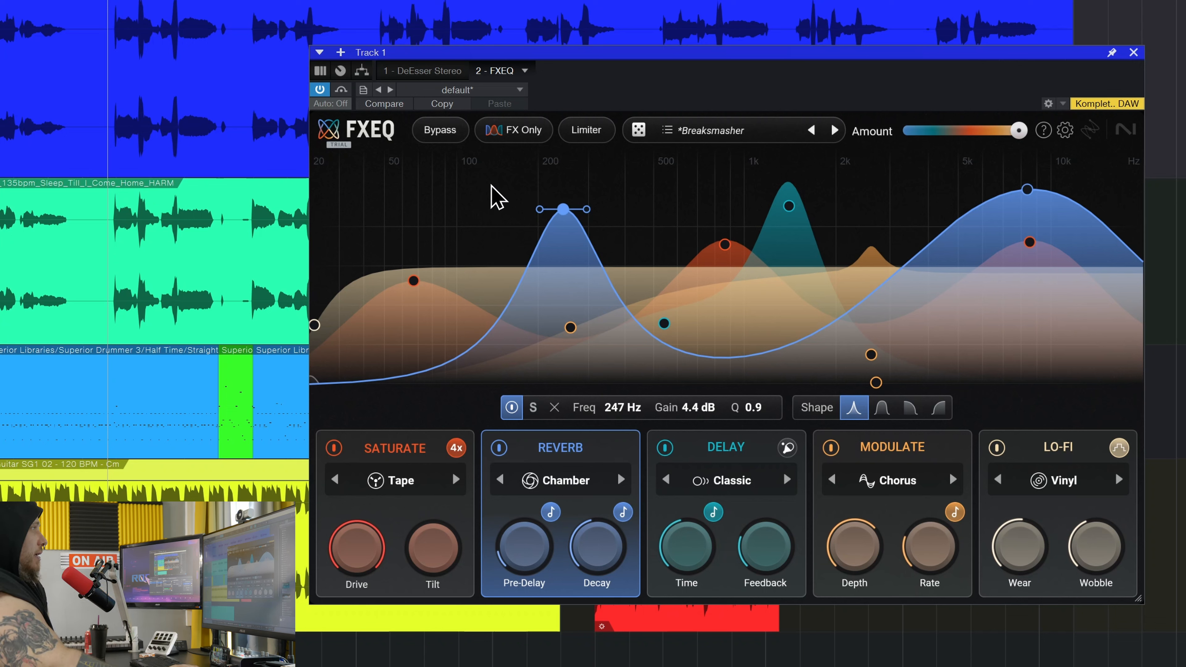
# Toggle Bypass and FX Only on and off to compare the processed sound
pyautogui.click(441, 133)
pyautogui.click(441, 133)
pyautogui.click(518, 137)
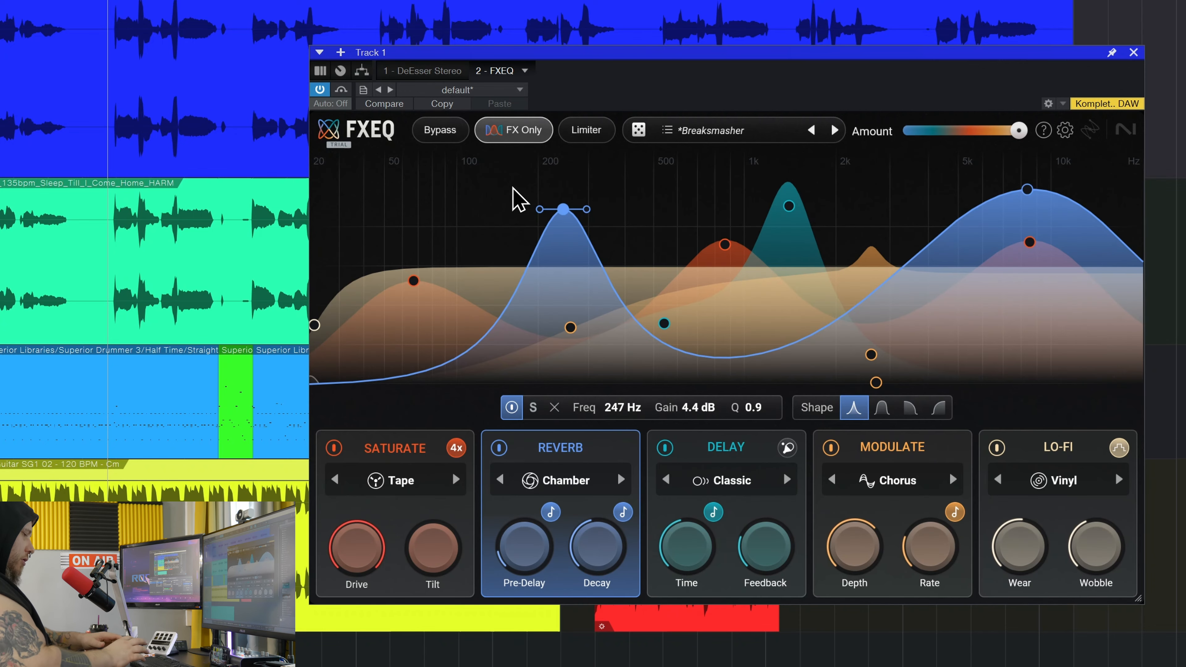
pyautogui.click(520, 136)
pyautogui.click(518, 133)
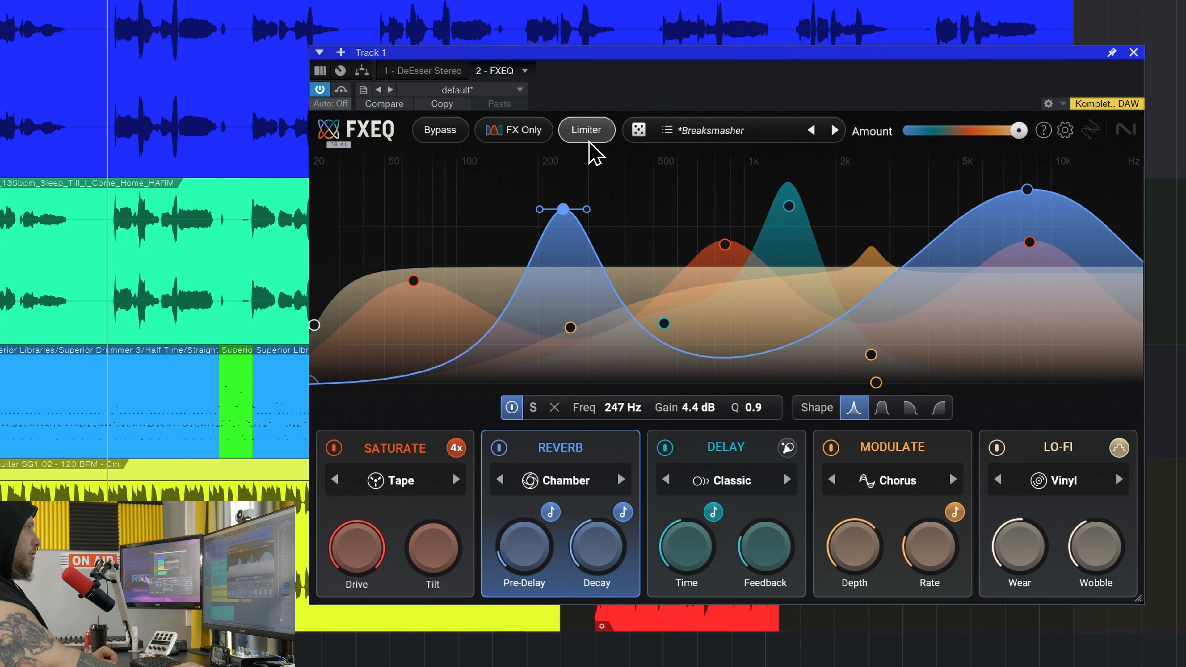
# Browse the Creative preset list without loading another preset
pyautogui.click(668, 132)
pyautogui.scroll(-3, 734, 281)
pyautogui.scroll(3, 735, 285)
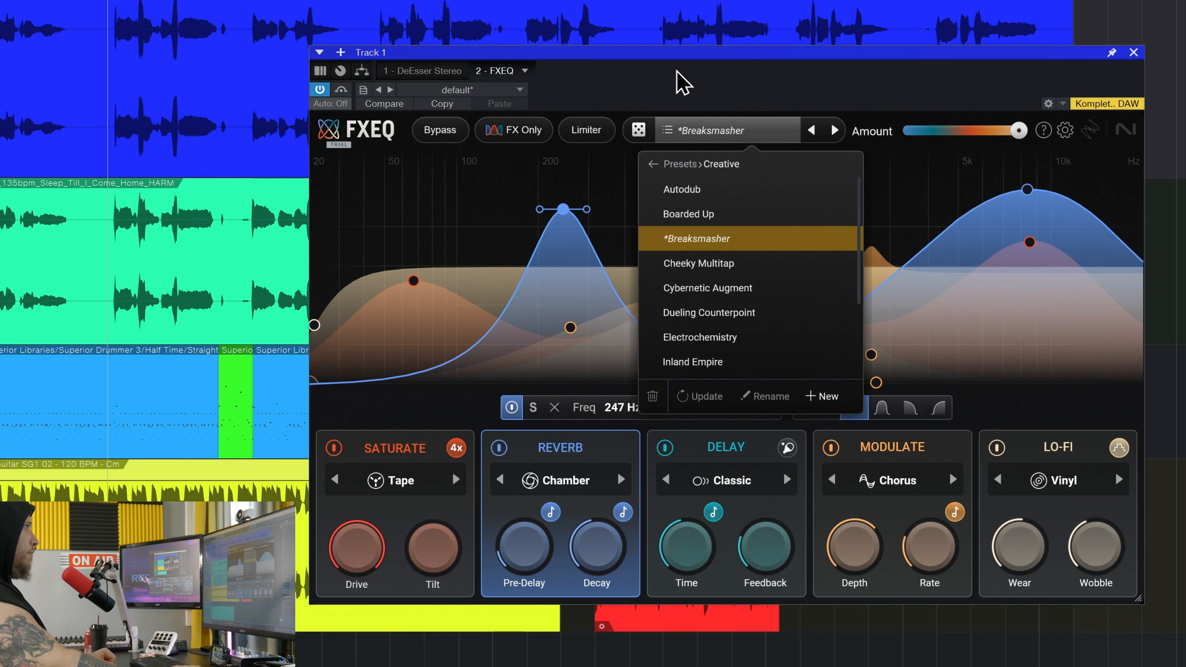
pyautogui.moveTo(676, 70); pyautogui.dragTo(675, 67)
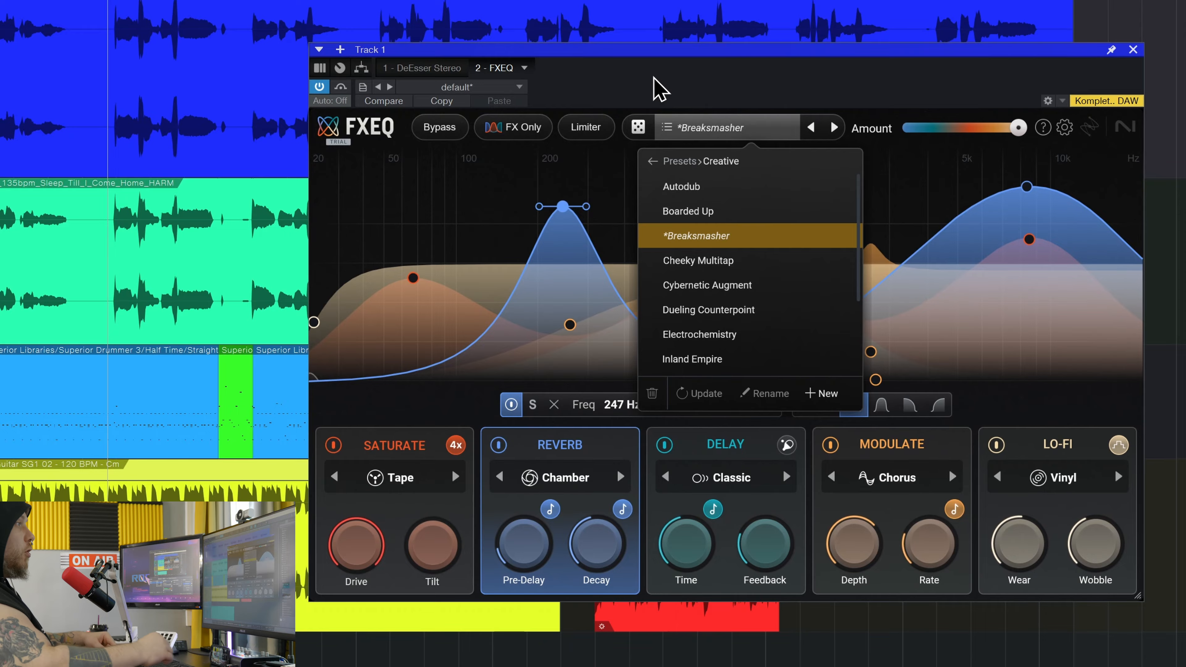
# Play the song from bar 6 and vary the overall effect Amount, ending at full
pyautogui.moveTo(1018, 127); pyautogui.dragTo(988, 135)
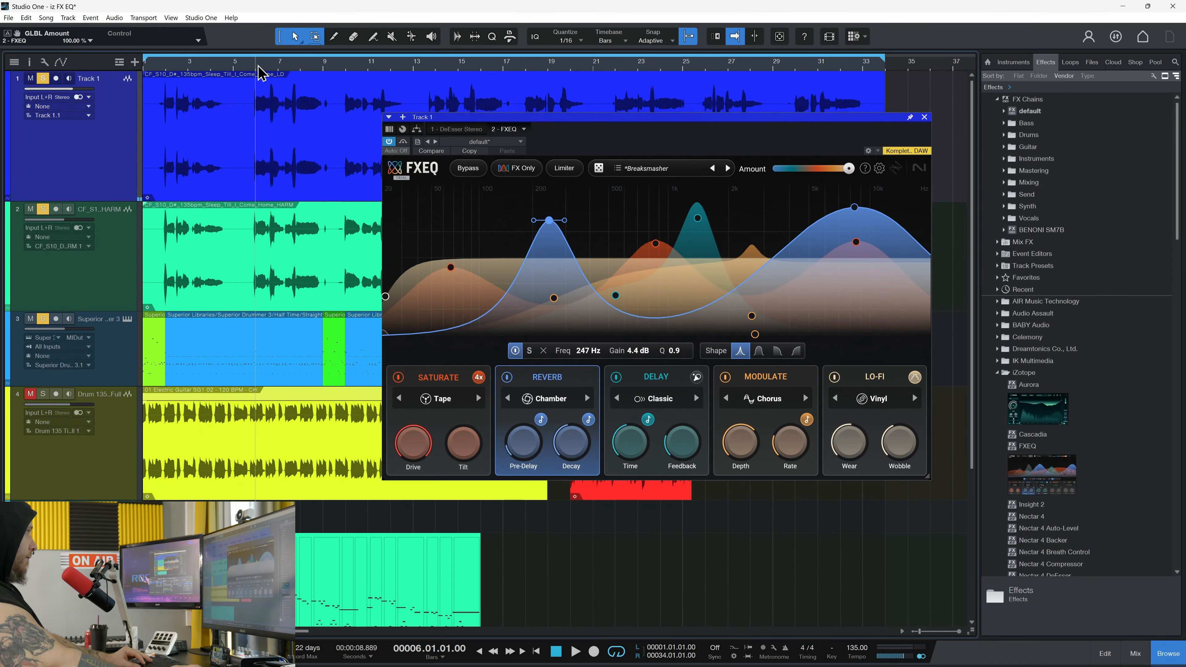
pyautogui.press('space')
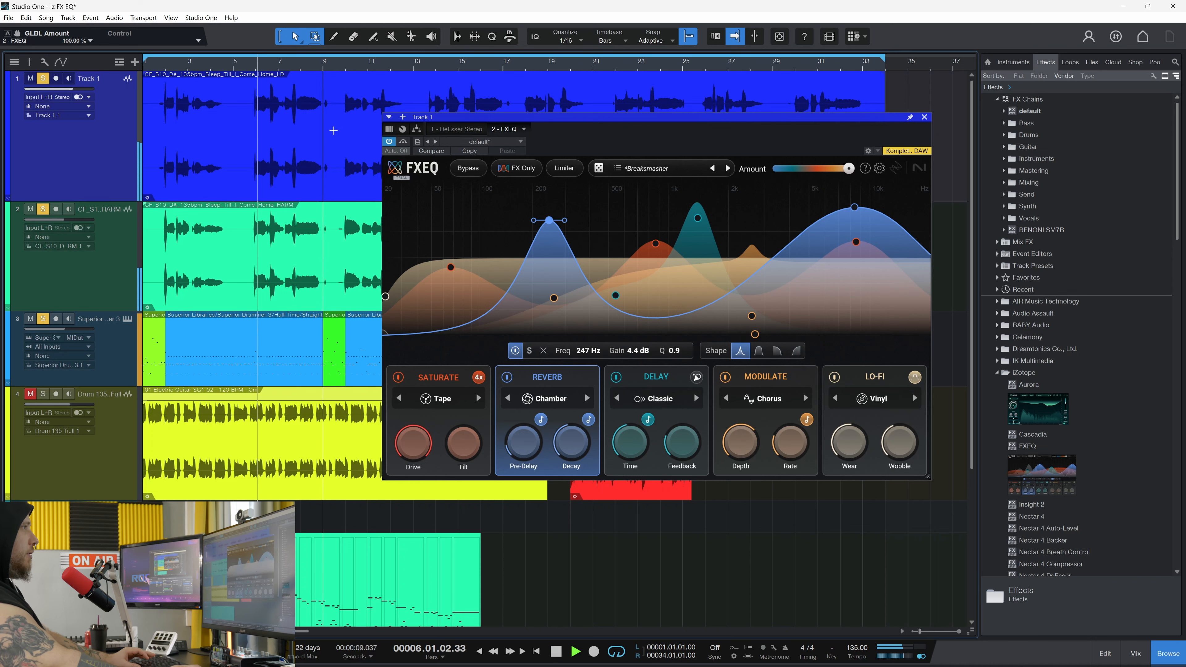
pyautogui.moveTo(850, 171)
pyautogui.mouseDown()
pyautogui.moveTo(751, 179)
pyautogui.moveTo(854, 168)
pyautogui.mouseUp()
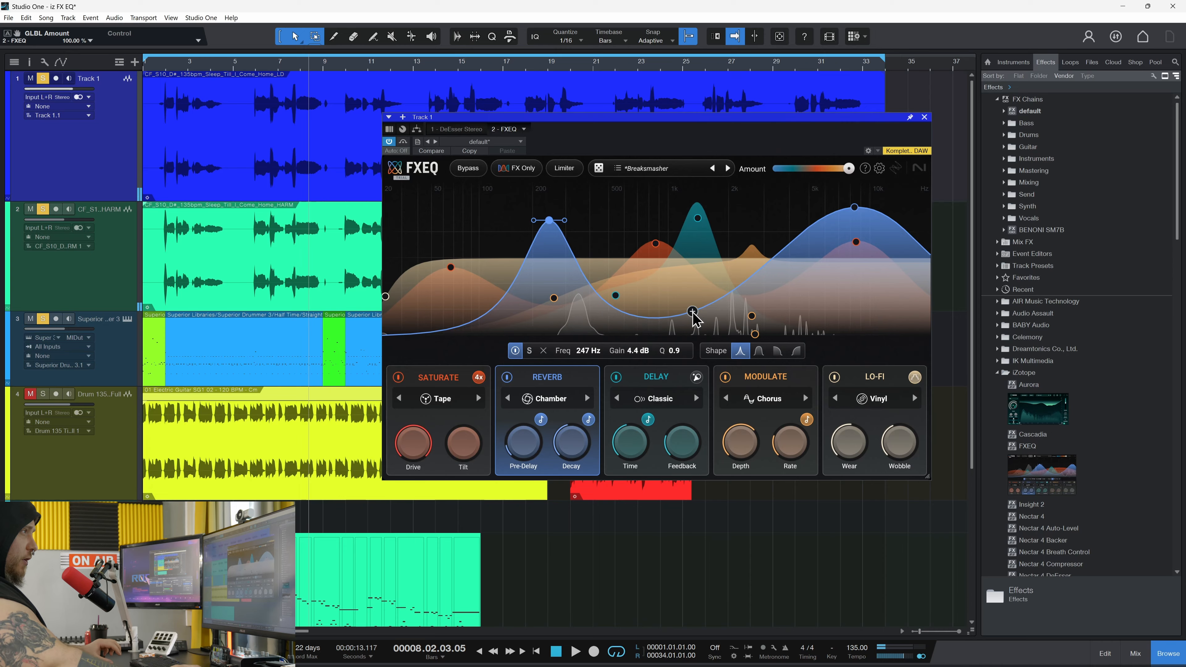
# Try other gain levels on the lower reverb band and look through the mode choices of the effect modules
pyautogui.moveTo(547, 224); pyautogui.dragTo(547, 230)
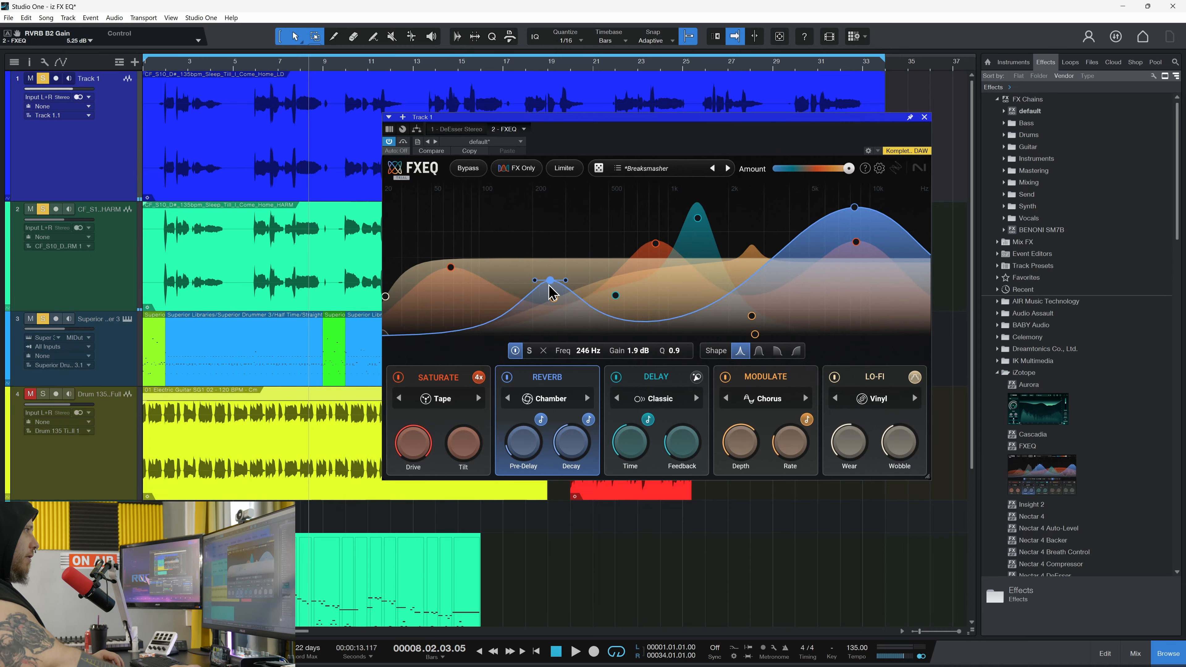
pyautogui.click(546, 401)
pyautogui.click(655, 400)
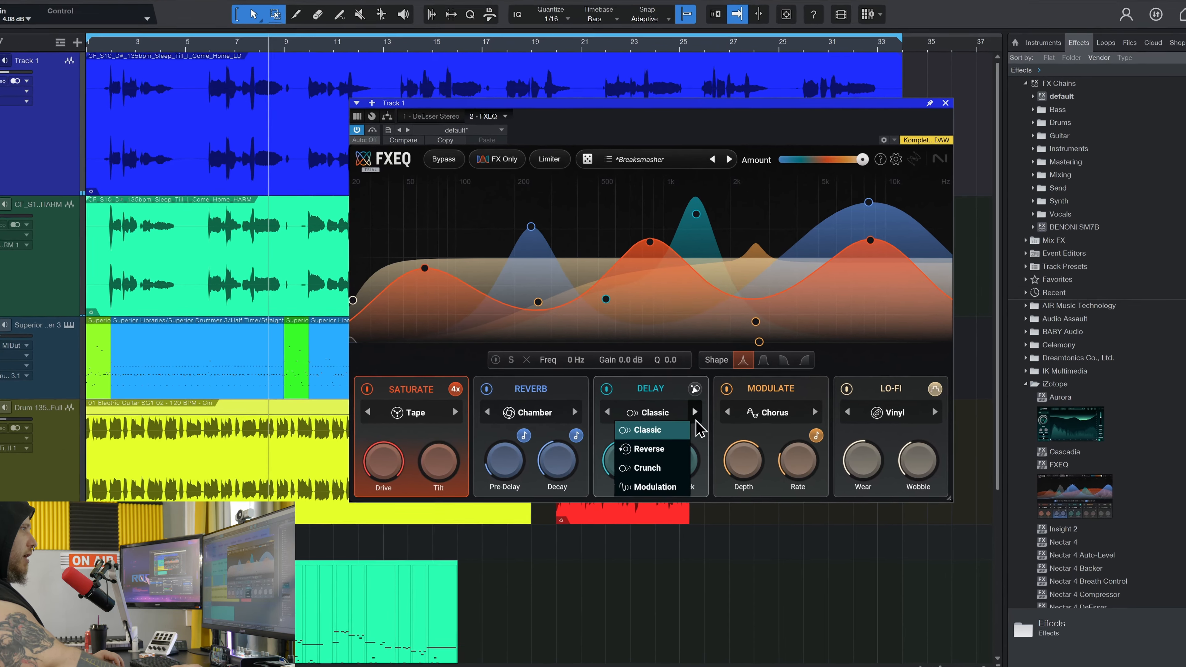
pyautogui.click(743, 429)
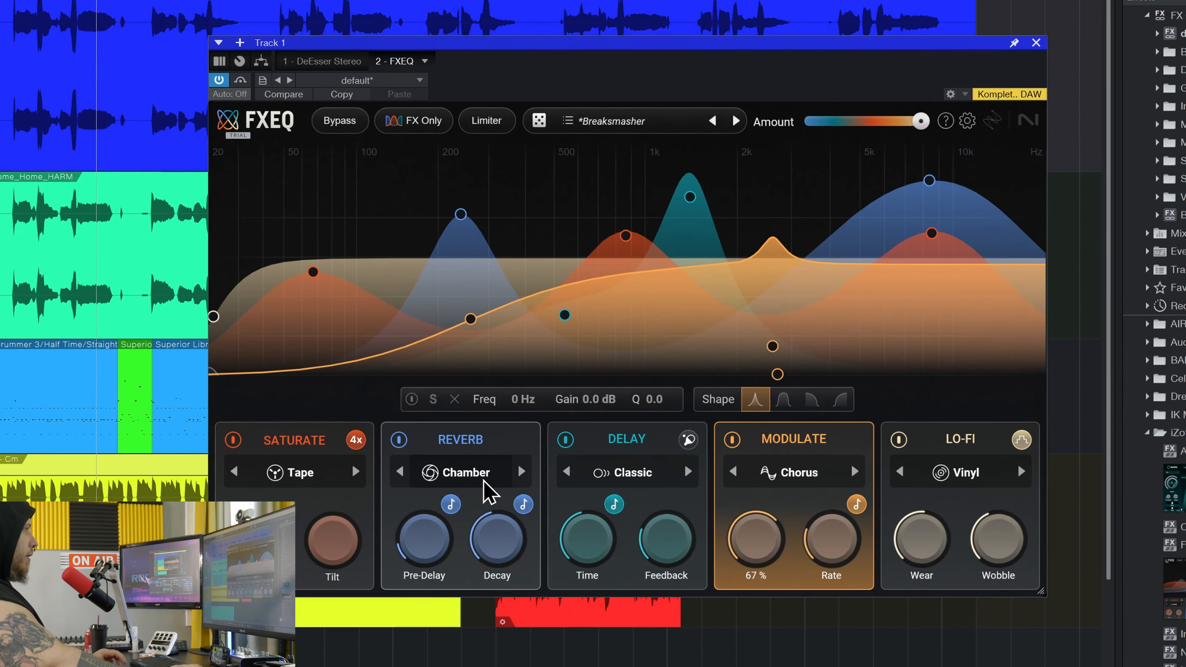
# Select the Reverb module and set its lower band to about 261 Hz, 4.2 dB gain and Q 1.0
pyautogui.click(520, 422)
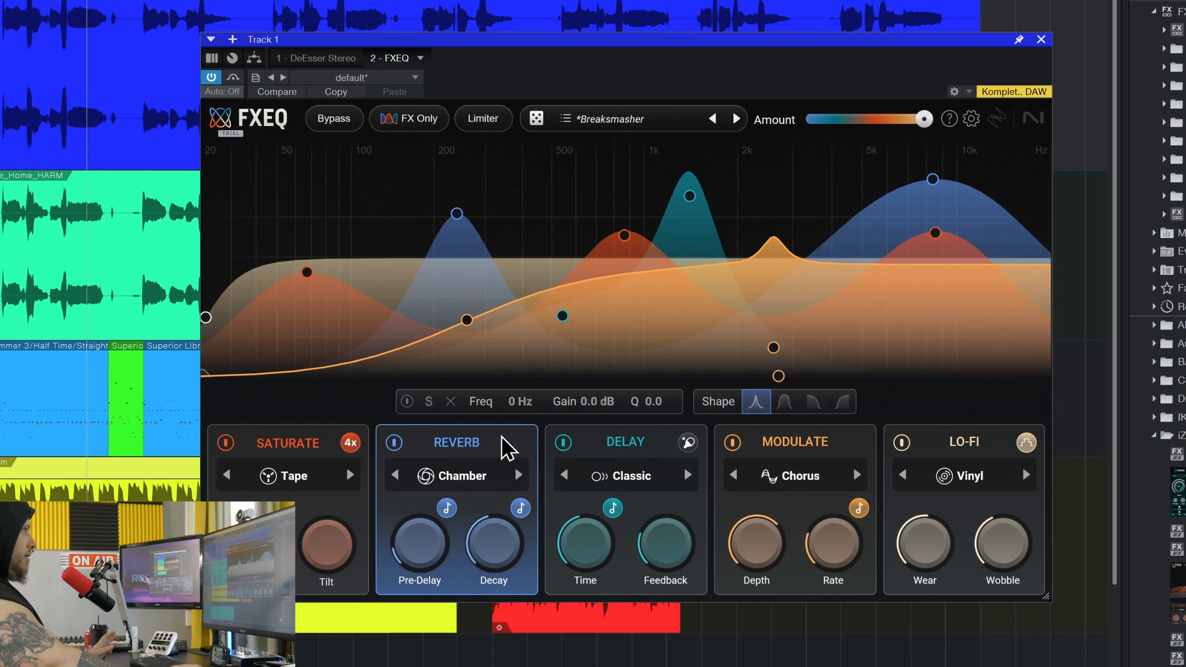
pyautogui.moveTo(457, 214)
pyautogui.mouseDown()
pyautogui.moveTo(469, 206)
pyautogui.moveTo(479, 290)
pyautogui.moveTo(453, 222)
pyautogui.moveTo(410, 191)
pyautogui.moveTo(482, 166)
pyautogui.moveTo(459, 195)
pyautogui.mouseUp()
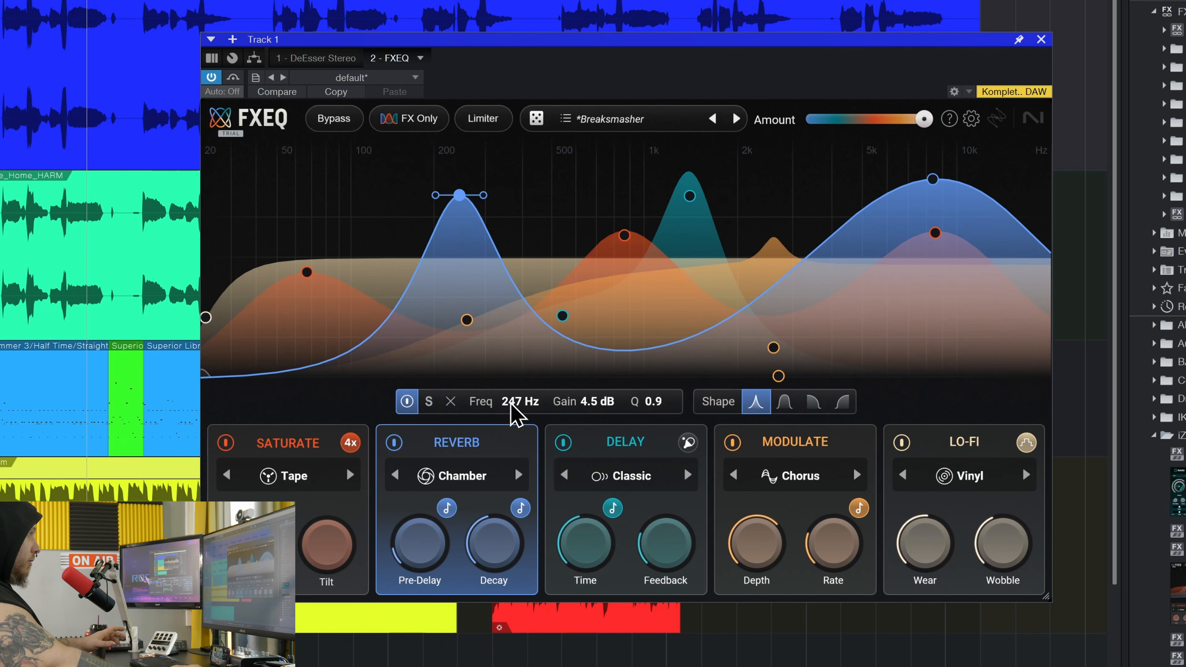
pyautogui.moveTo(517, 403); pyautogui.dragTo(603, 403)
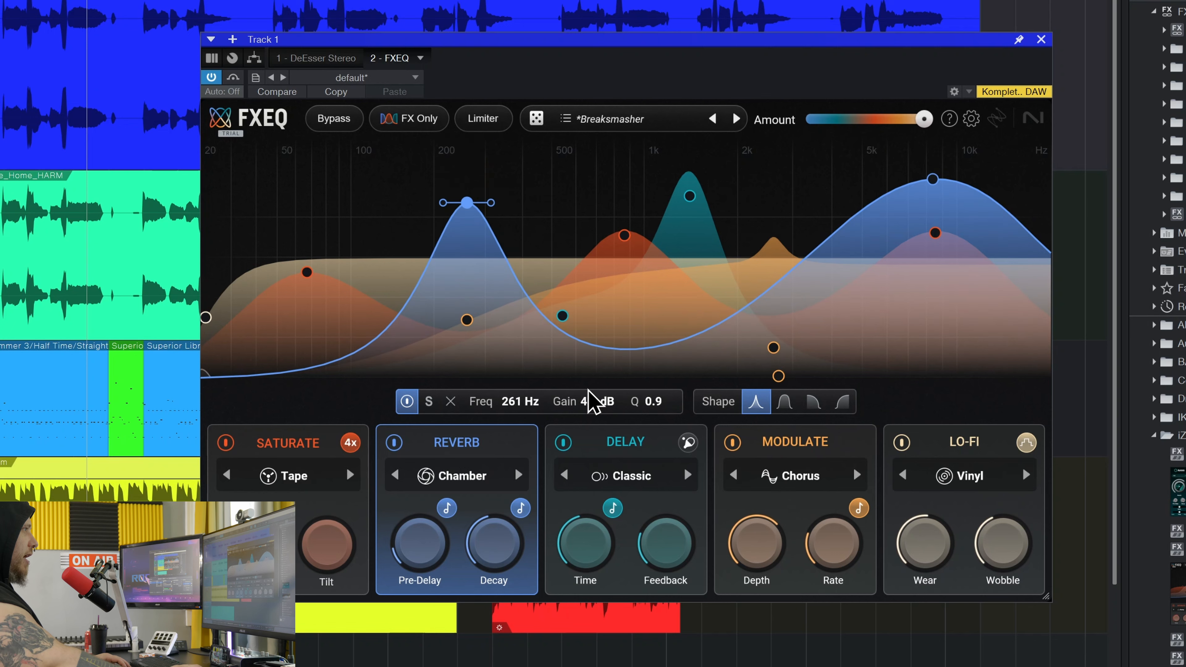
pyautogui.doubleClick(509, 405)
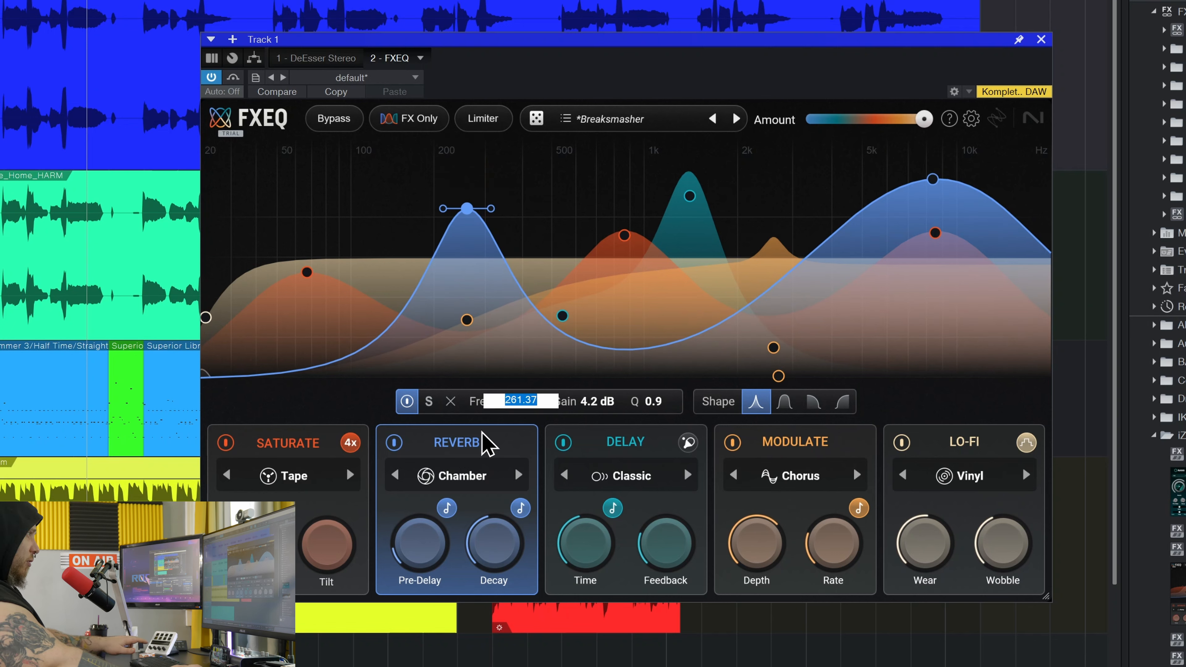
pyautogui.click(358, 415)
pyautogui.moveTo(653, 402)
pyautogui.mouseDown()
pyautogui.moveTo(688, 344)
pyautogui.moveTo(691, 432)
pyautogui.moveTo(649, 397)
pyautogui.mouseUp()
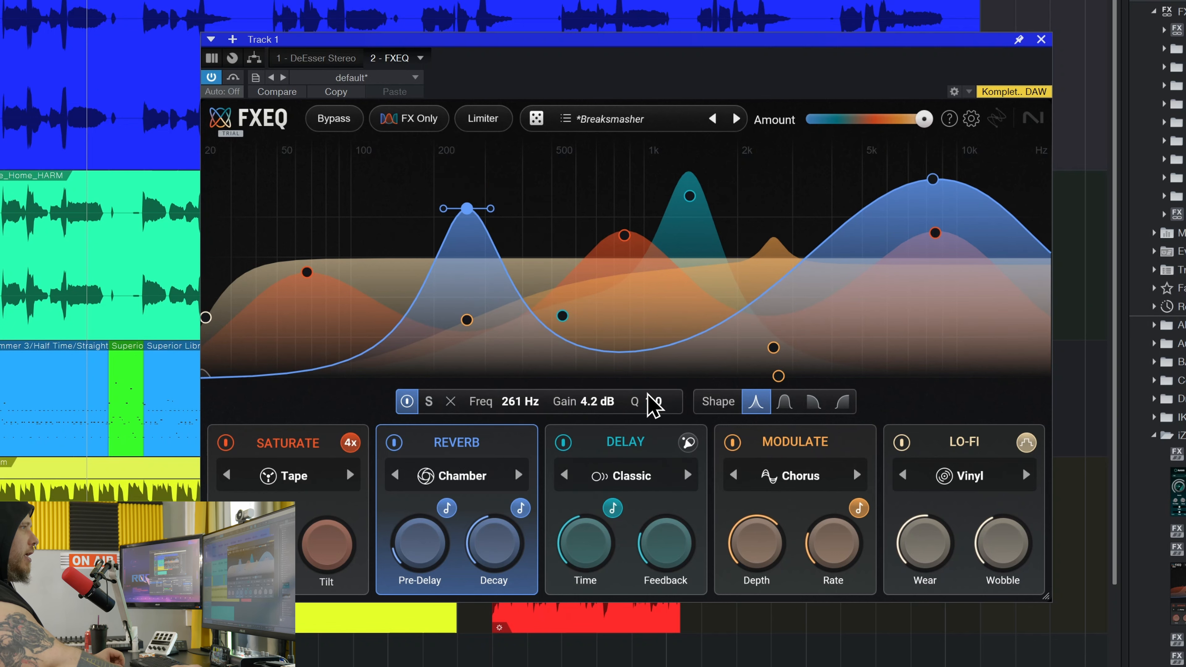
# Try each of the other filter shapes on the lower reverb band and return it to the bell shape
pyautogui.click(787, 410)
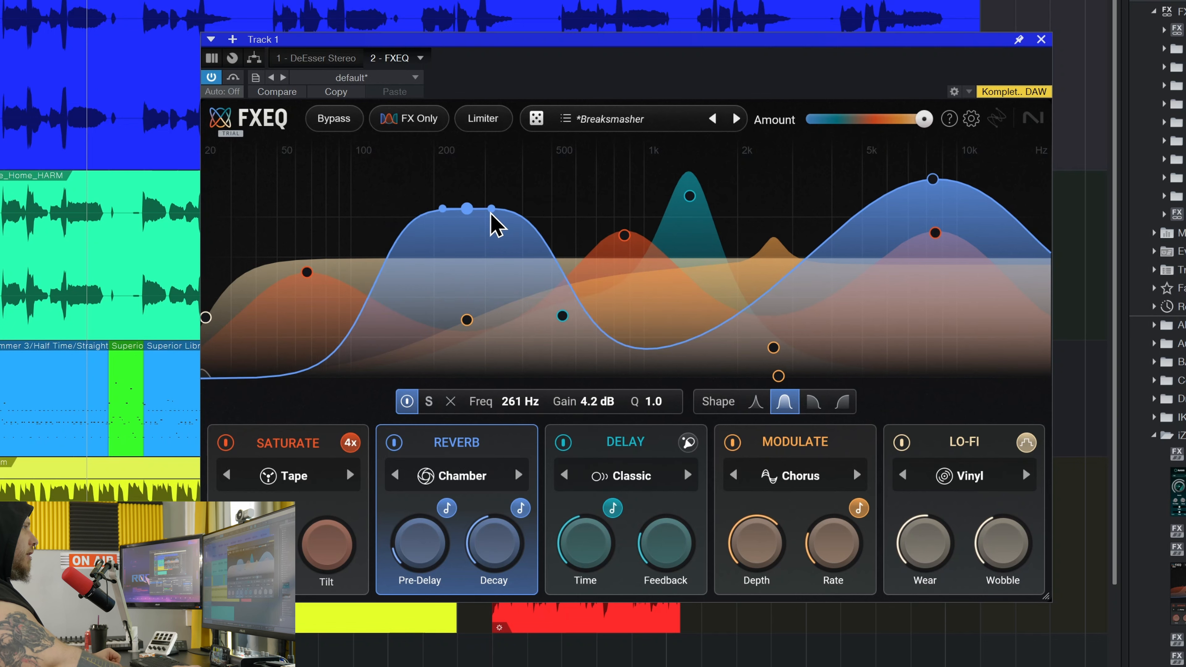
pyautogui.click(805, 397)
pyautogui.click(841, 408)
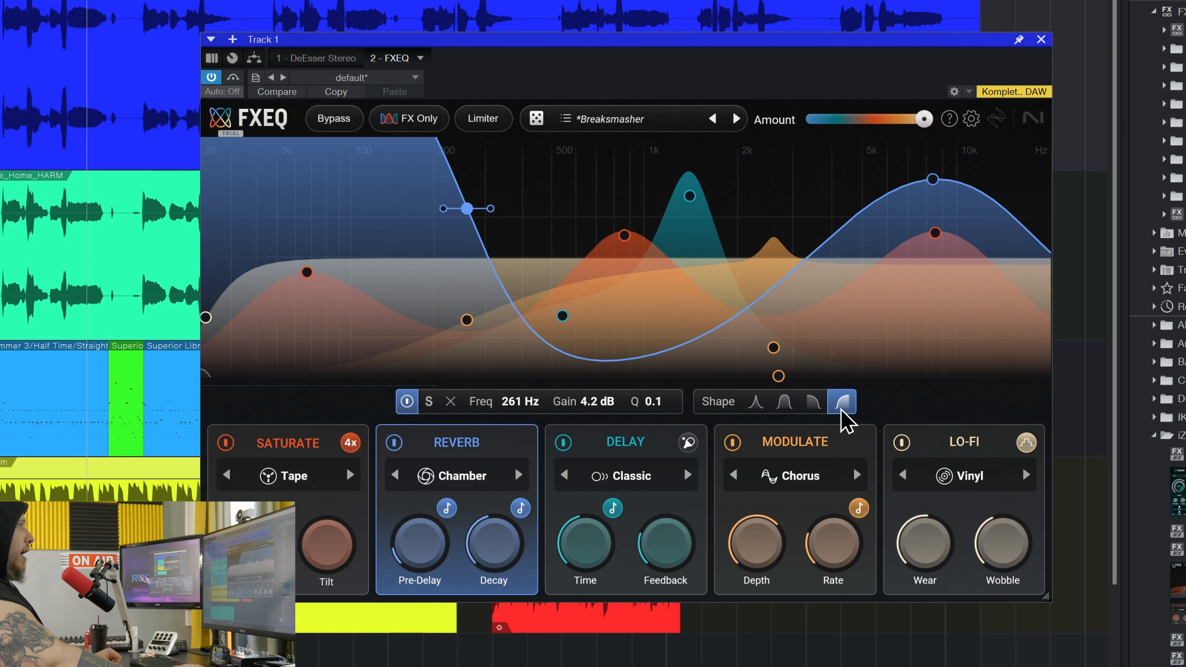
pyautogui.click(813, 406)
pyautogui.click(785, 403)
pyautogui.click(756, 403)
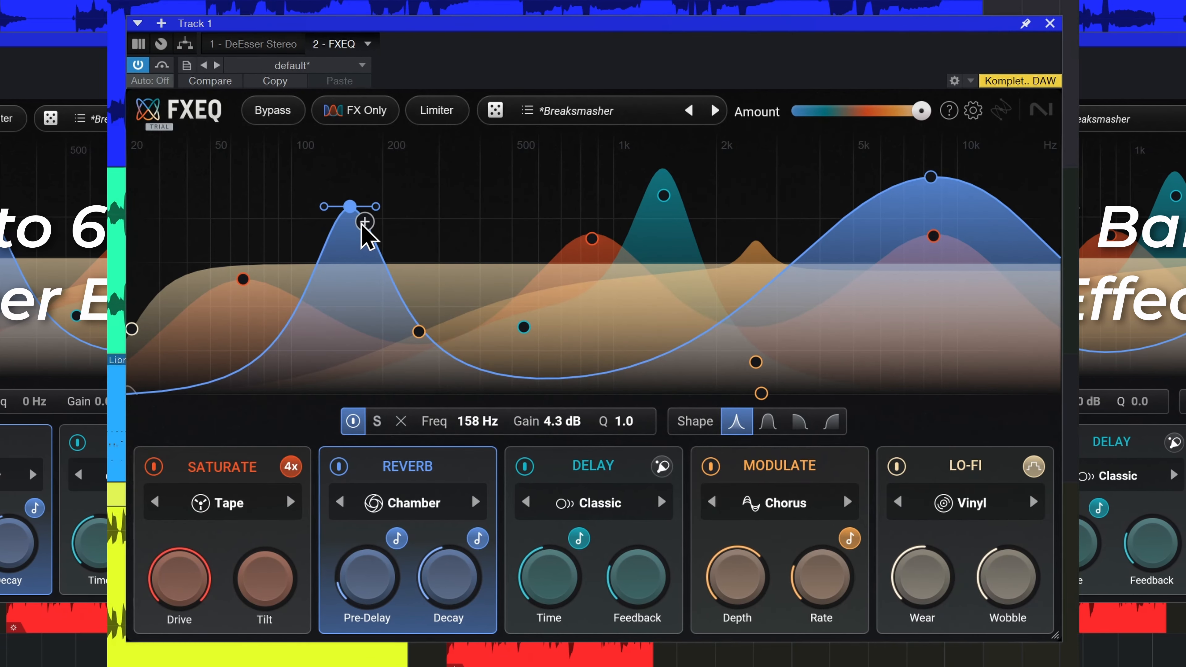
# Move the lower reverb band to about 141 Hz at 4.6 dB and the upper one to about 8325 Hz at 4.9 dB
pyautogui.moveTo(363, 220); pyautogui.dragTo(332, 192)
pyautogui.click(930, 177)
pyautogui.moveTo(928, 157); pyautogui.dragTo(922, 178)
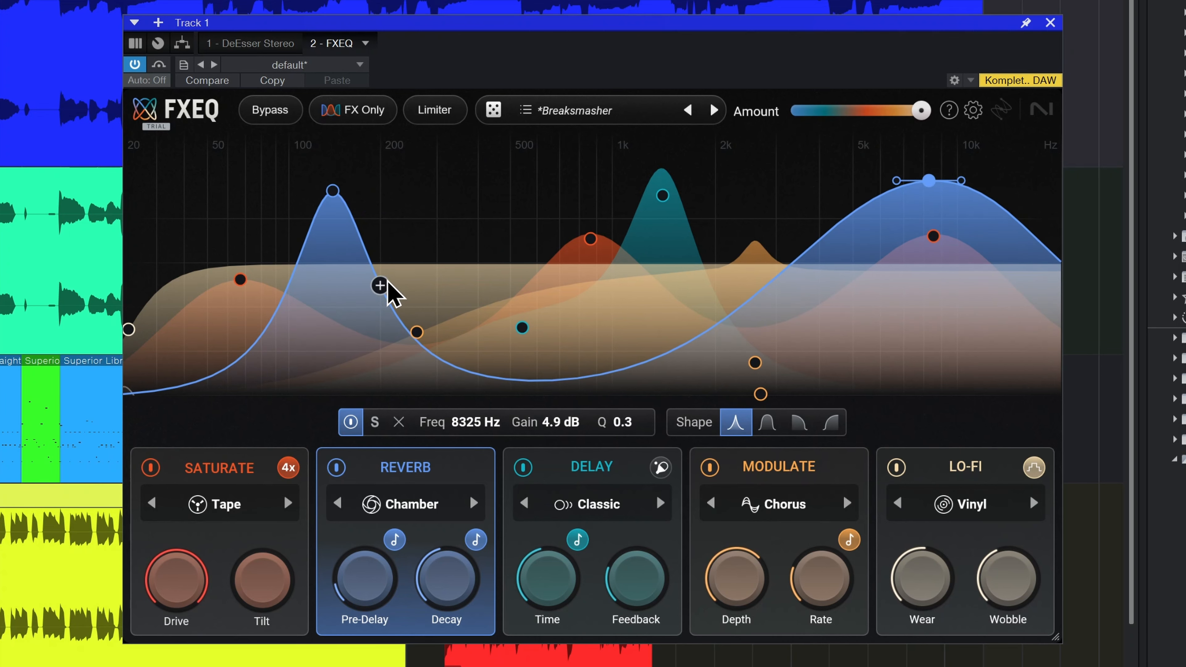
# Add a third reverb band at about 809 Hz, 3.9 dB and Q 0.5, trying the flat-top shape before choosing bell
pyautogui.click(367, 241)
pyautogui.moveTo(368, 242); pyautogui.dragTo(578, 229)
pyautogui.click(768, 420)
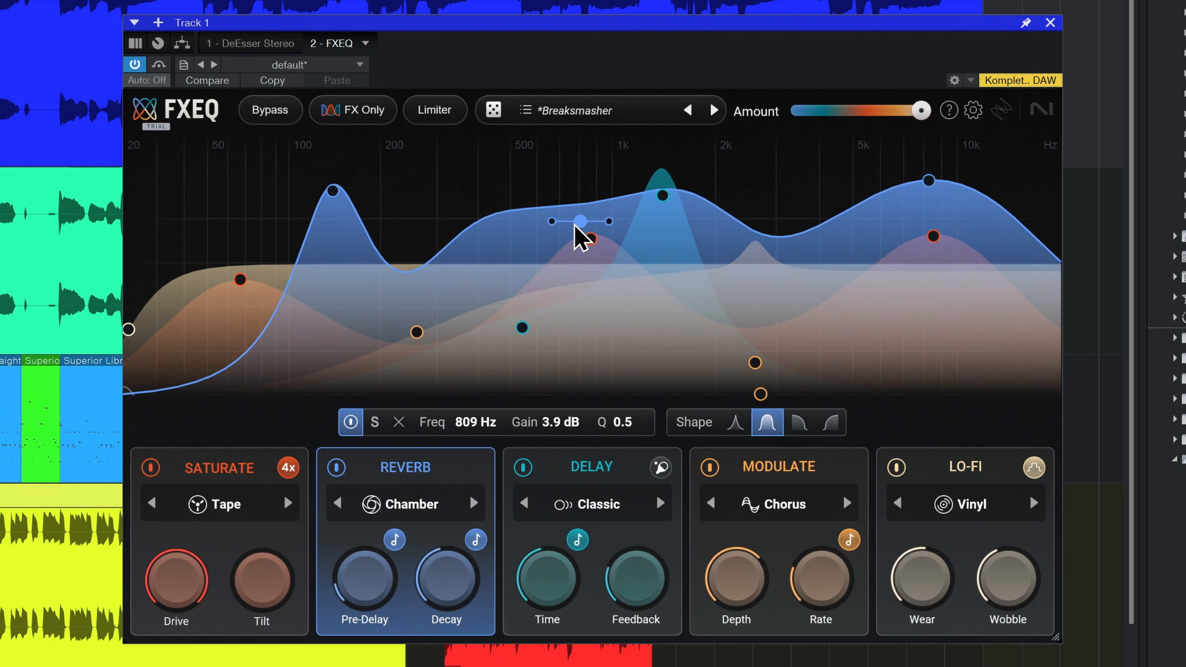
pyautogui.click(737, 420)
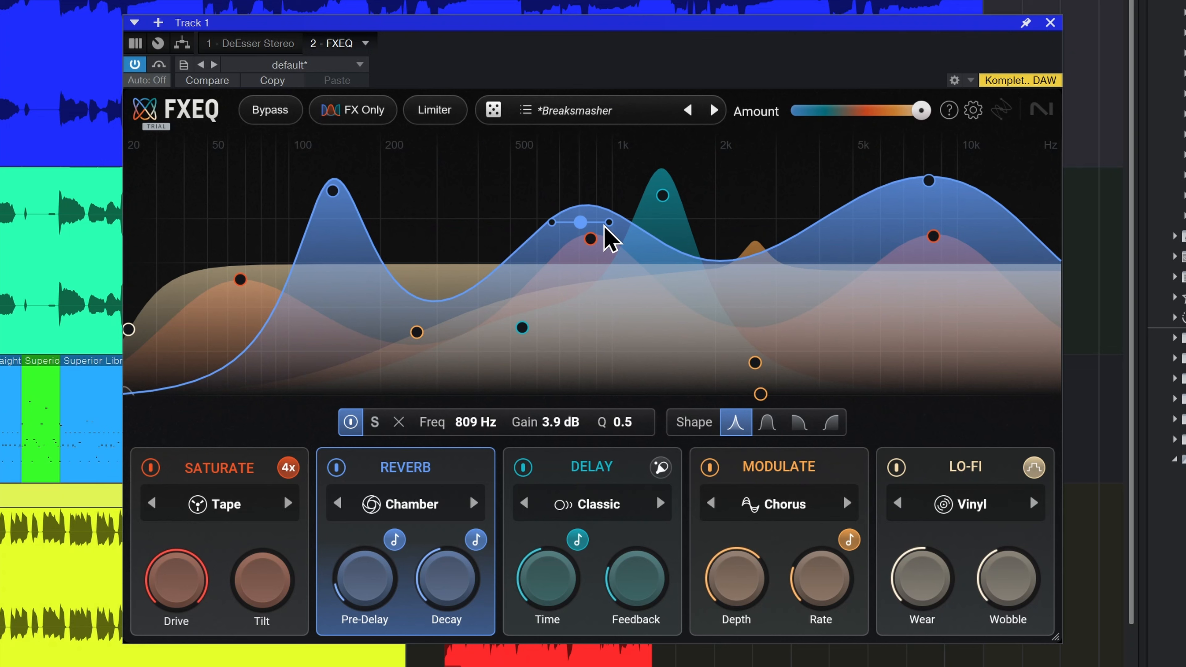
# Add a narrow reverb band above 2 kHz and reshape the 809 Hz band to about 547 Hz, 4.8 dB and Q 9.2
pyautogui.moveTo(609, 217)
pyautogui.mouseDown()
pyautogui.moveTo(601, 251)
pyautogui.moveTo(707, 265)
pyautogui.moveTo(765, 247)
pyautogui.moveTo(751, 250)
pyautogui.moveTo(750, 328)
pyautogui.moveTo(751, 262)
pyautogui.mouseUp()
pyautogui.click(580, 222)
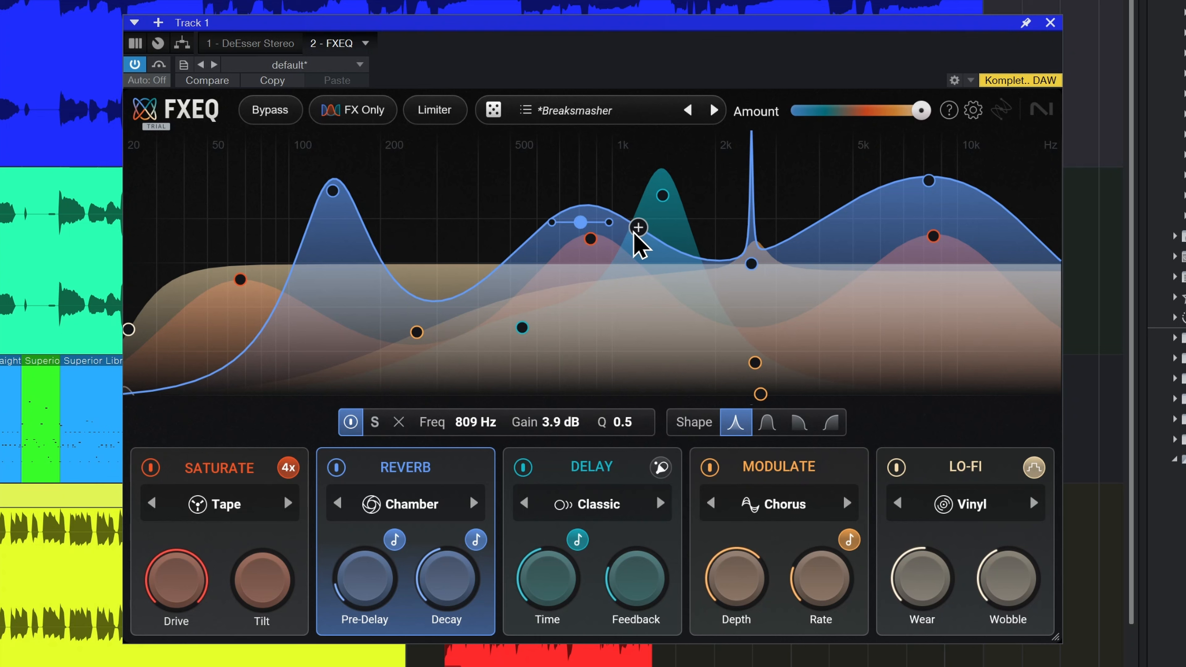
pyautogui.moveTo(636, 224); pyautogui.dragTo(521, 223)
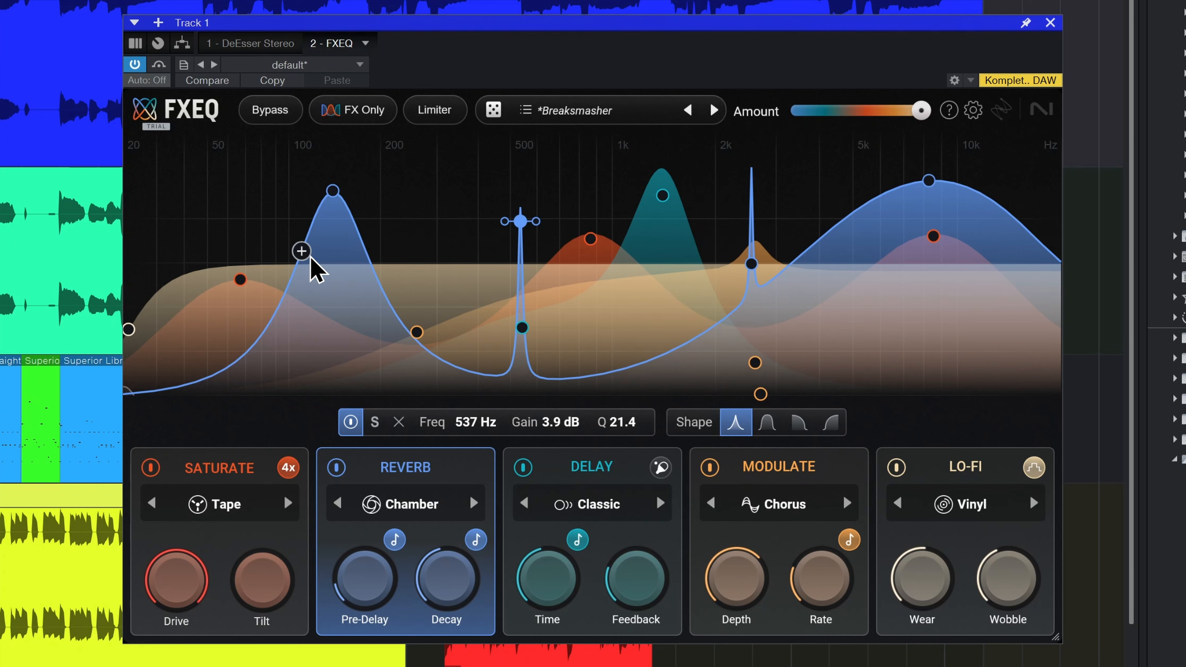
pyautogui.moveTo(535, 222); pyautogui.dragTo(540, 222)
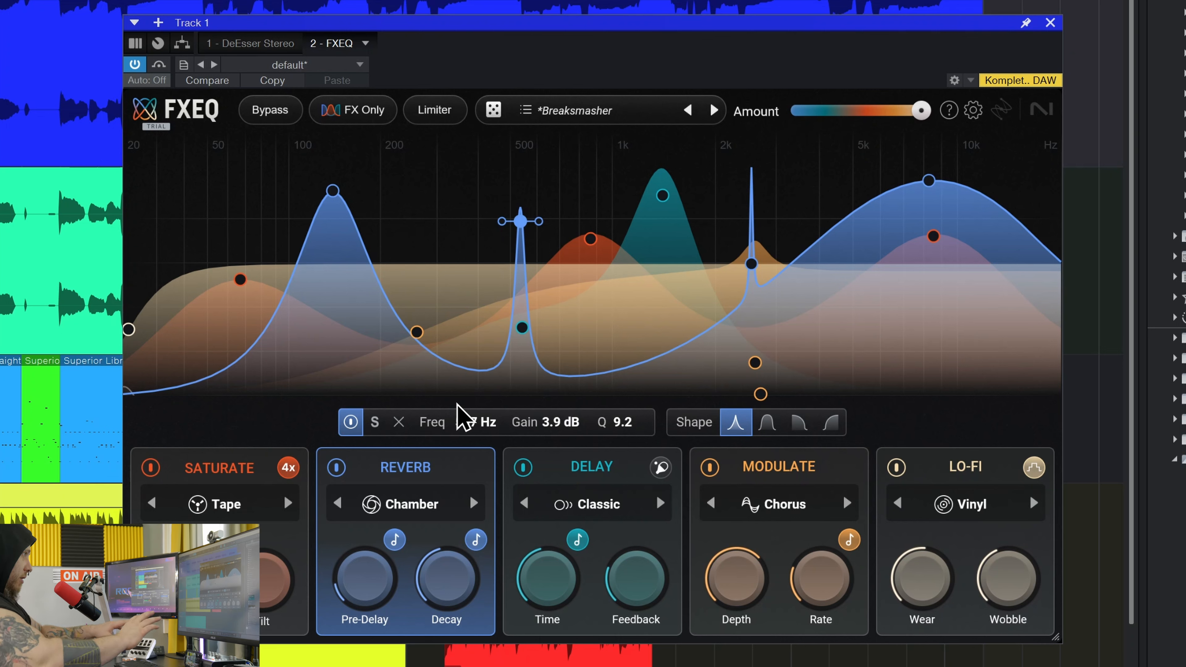
pyautogui.moveTo(520, 228); pyautogui.dragTo(523, 186)
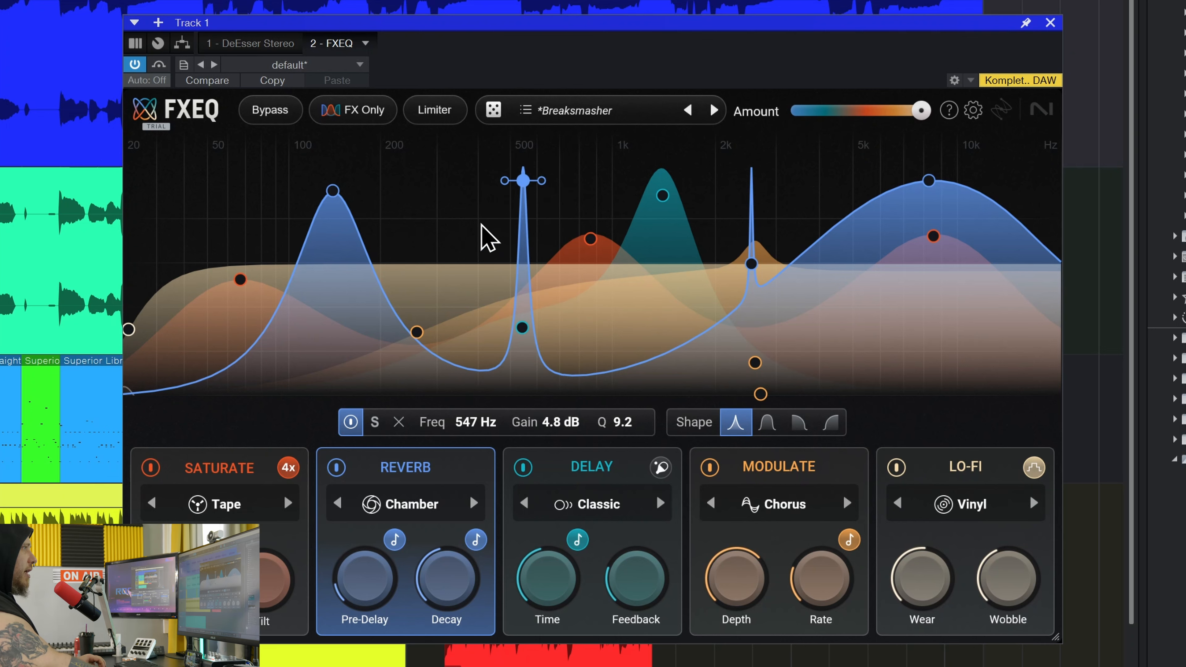
# Switch the narrow 547 Hz reverb band off and on again, and delete it
pyautogui.click(348, 422)
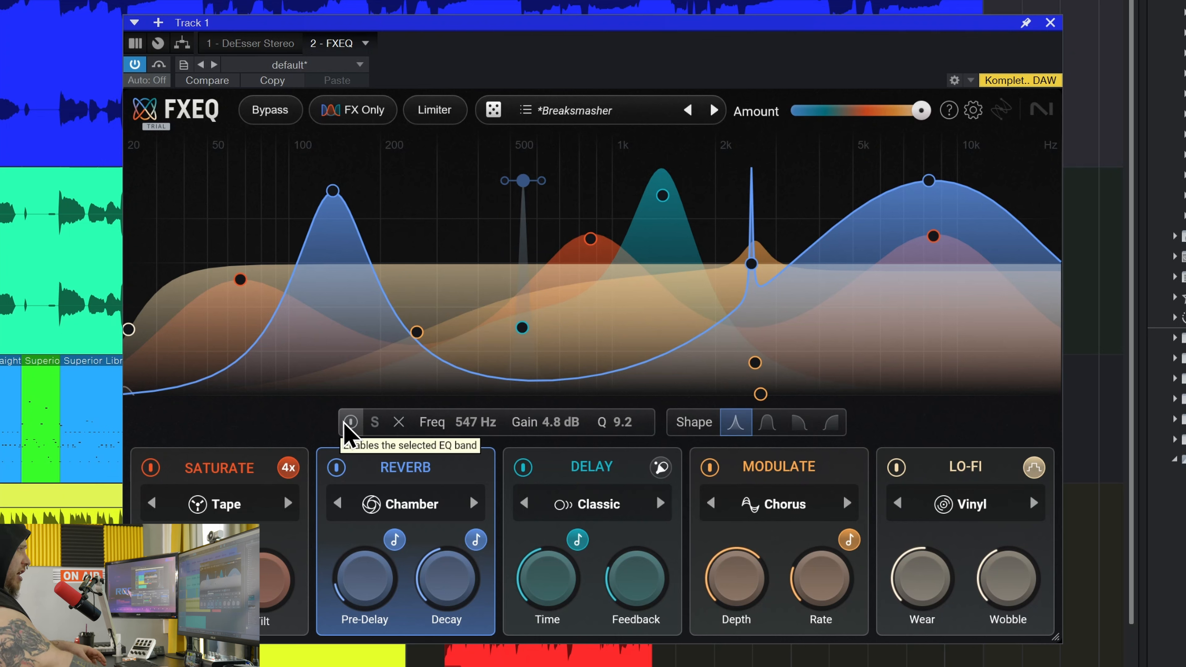
pyautogui.click(348, 422)
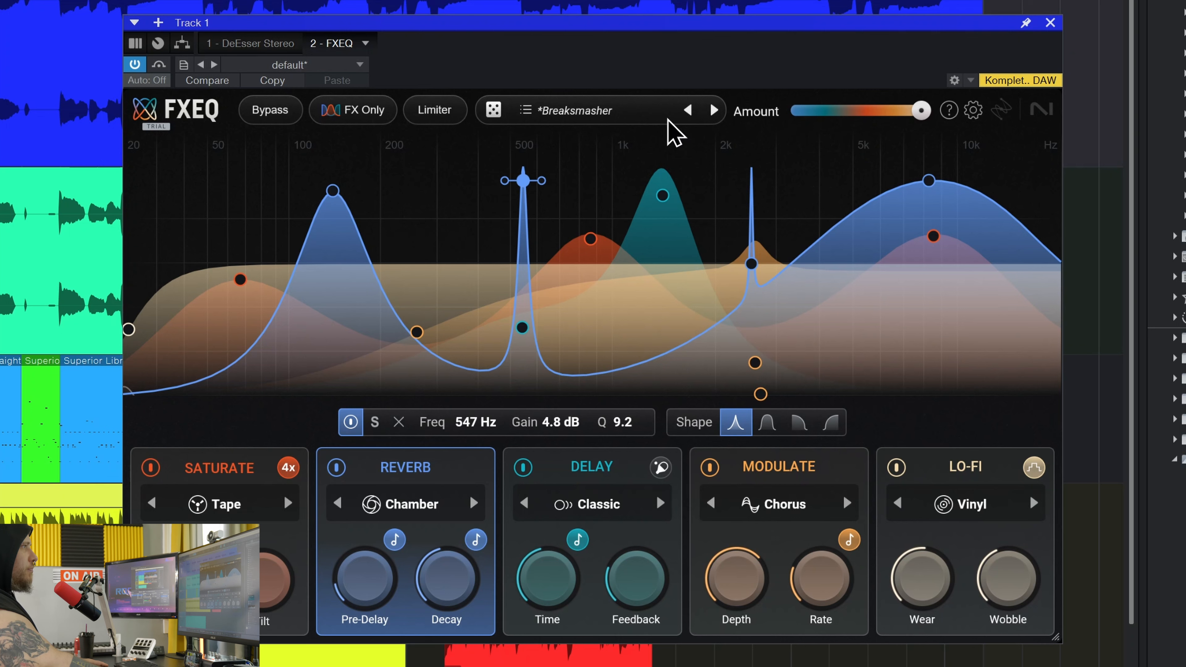
pyautogui.click(400, 422)
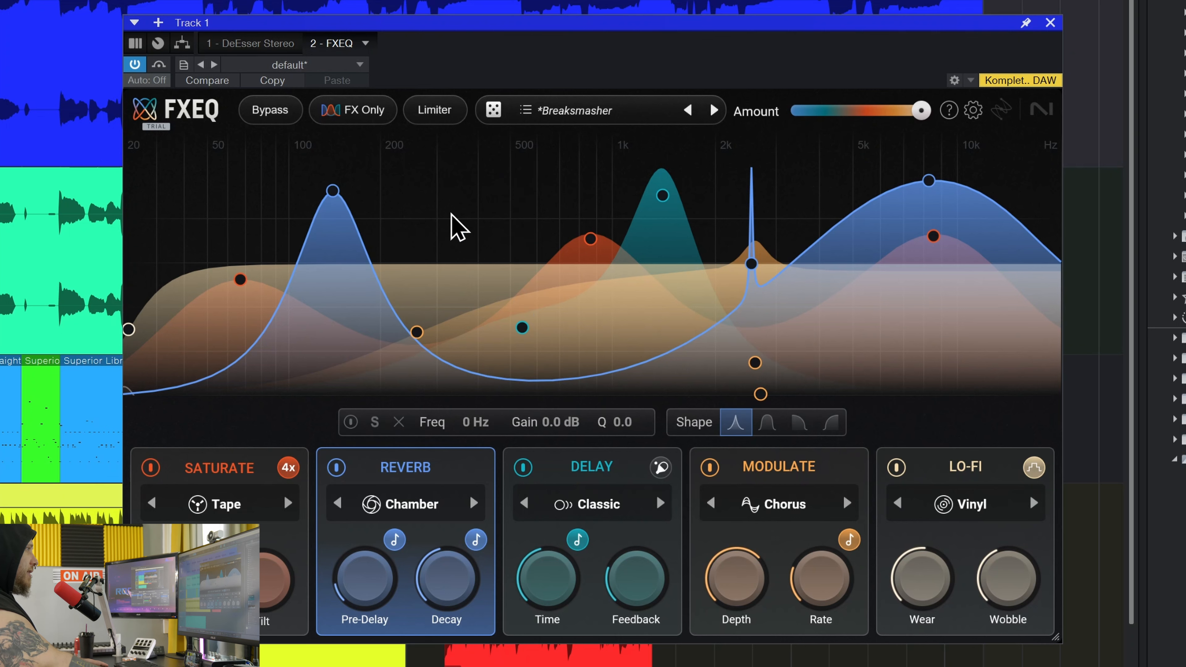
# Solo the lowest reverb band and move it to about 251 Hz and 4.7 dB during playback
pyautogui.click(327, 191)
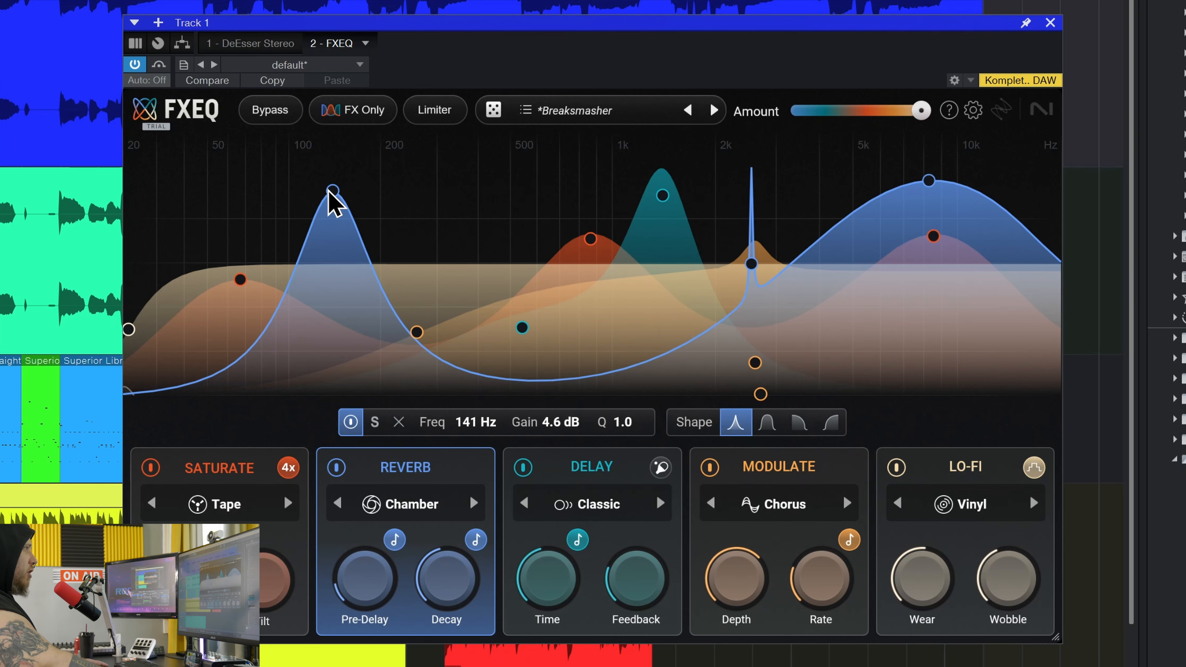
pyautogui.click(374, 423)
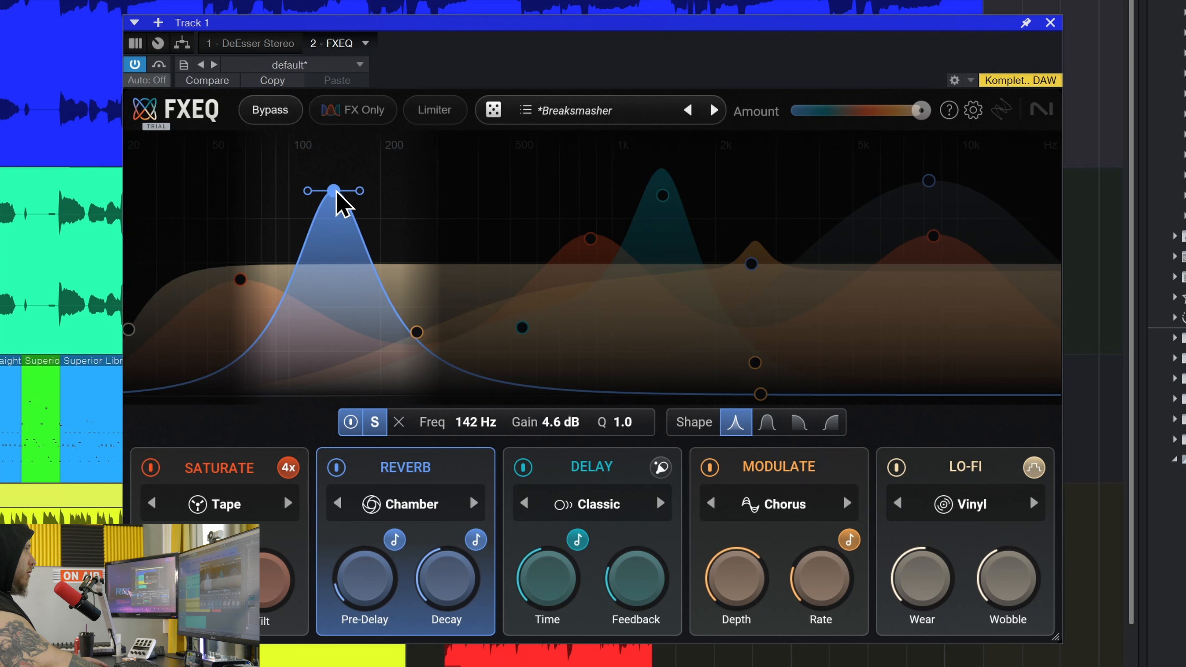
pyautogui.press('space')
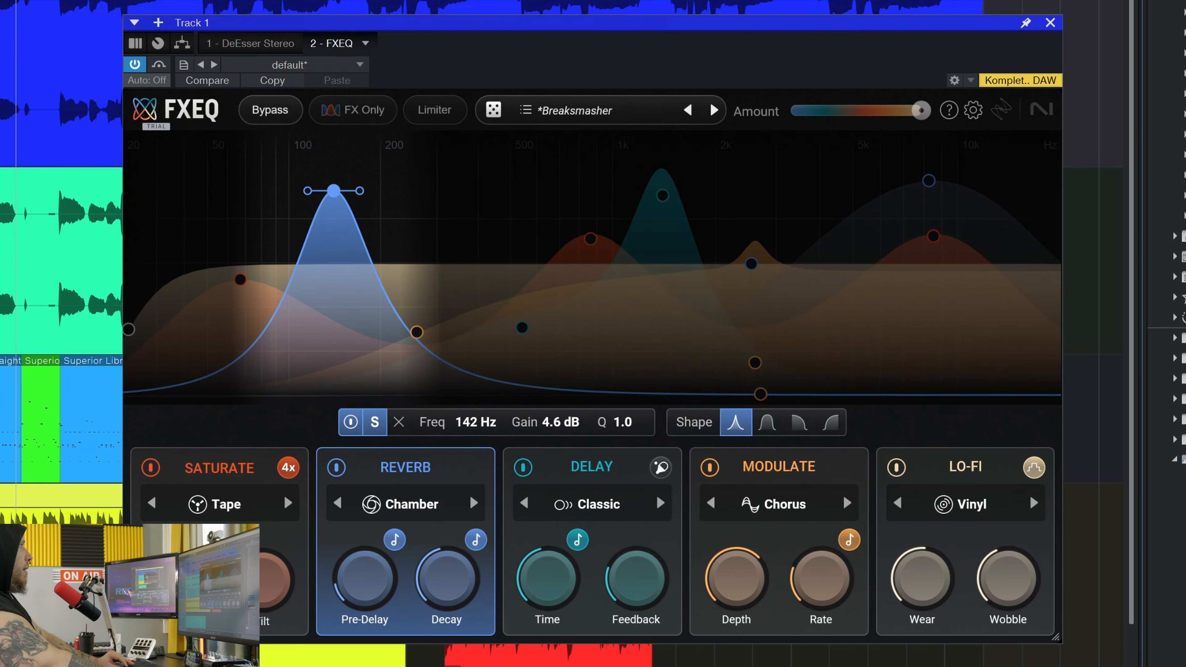
pyautogui.moveTo(337, 192); pyautogui.dragTo(414, 191)
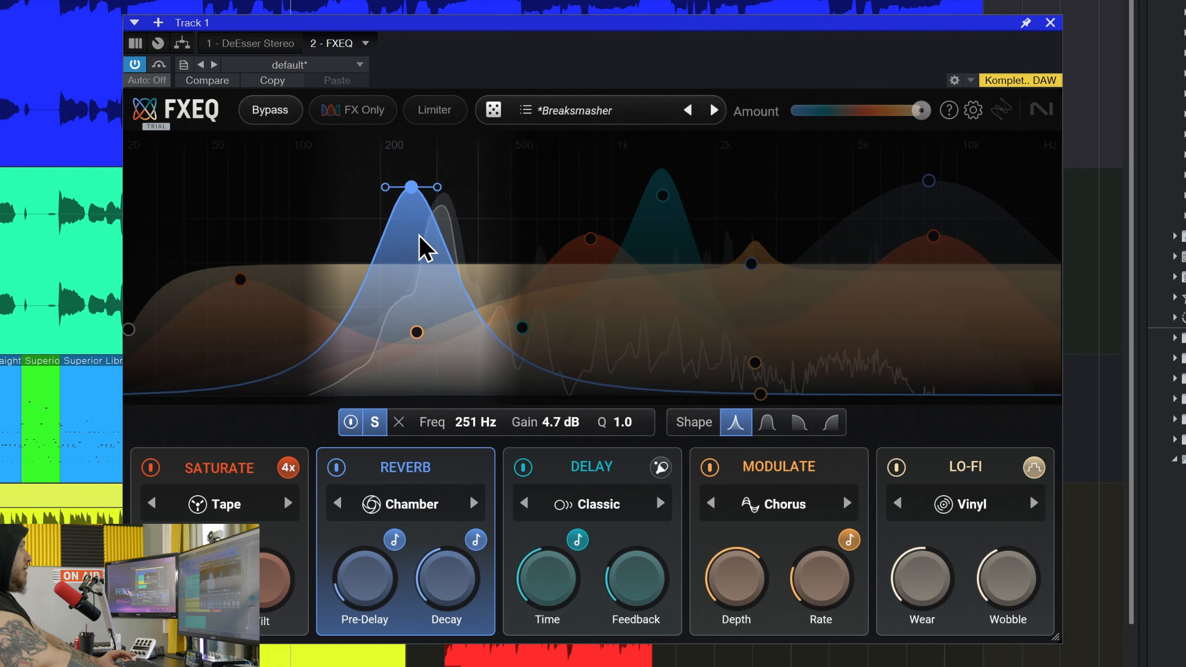
# Turn off the reverb band's solo and go through the Saturate, Reverb, Delay, Modulate and Lo-Fi modules one after another
pyautogui.click(374, 422)
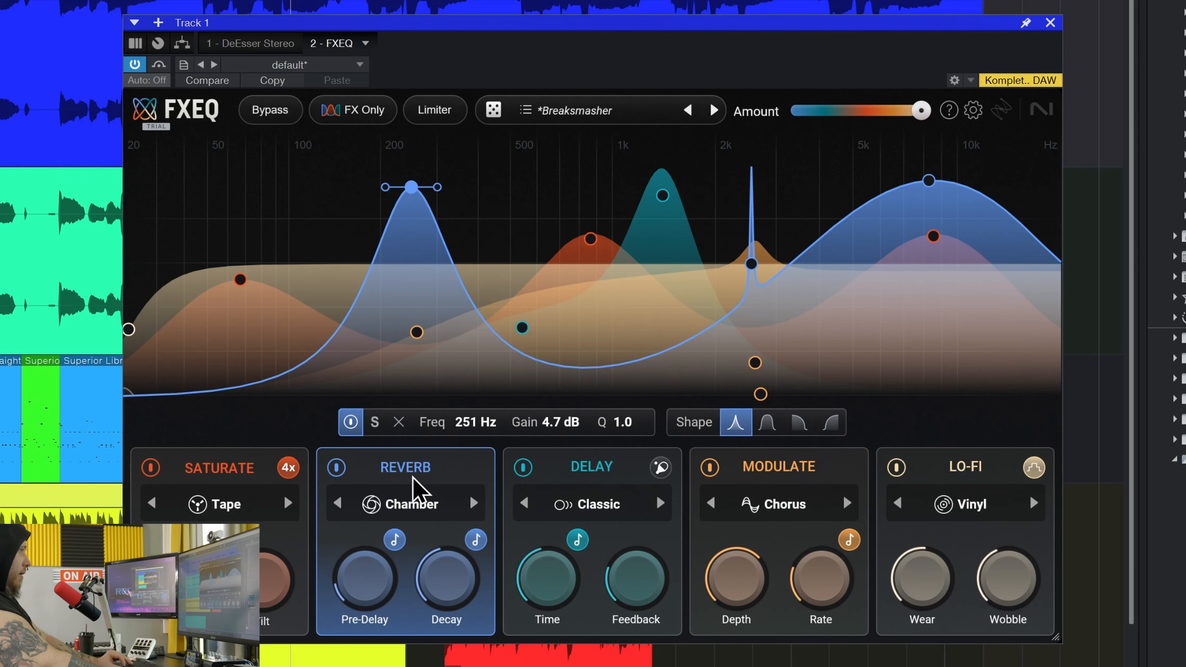
pyautogui.click(267, 548)
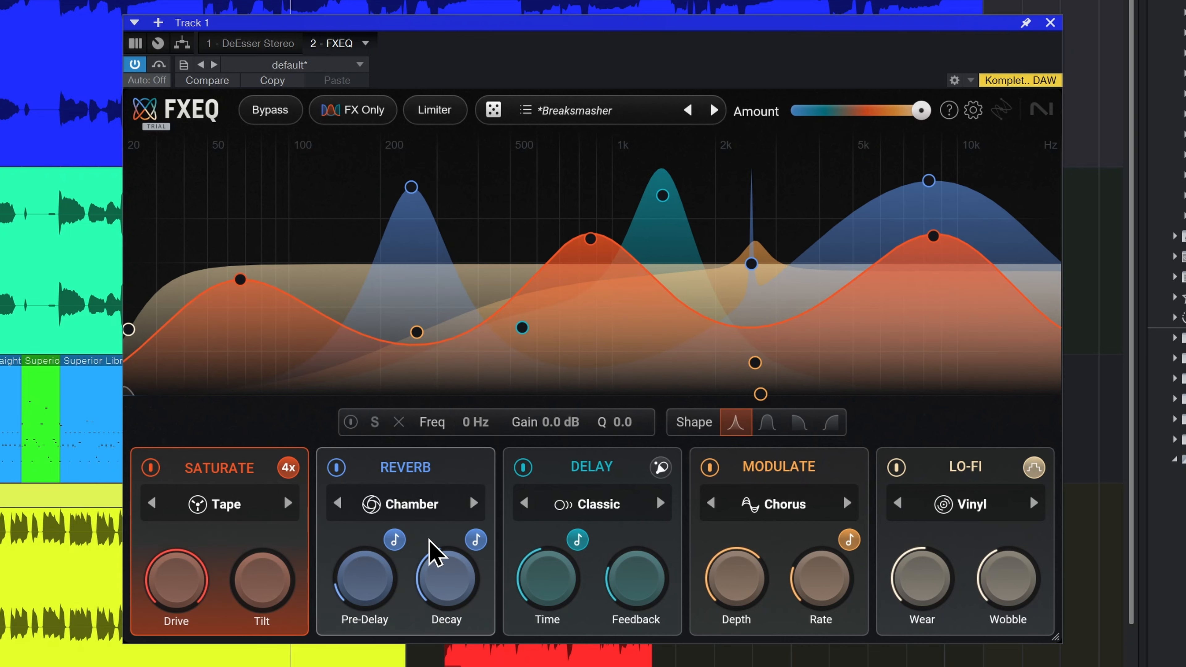
pyautogui.click(471, 490)
pyautogui.click(588, 472)
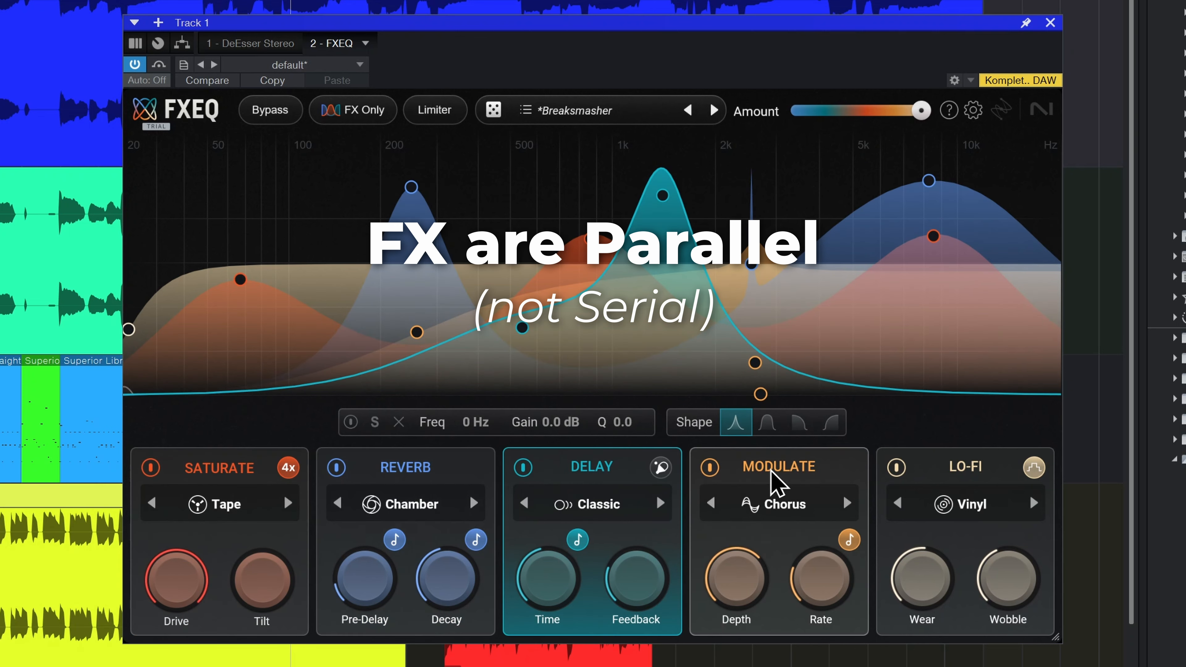
pyautogui.click(776, 485)
pyautogui.click(964, 481)
pyautogui.click(219, 481)
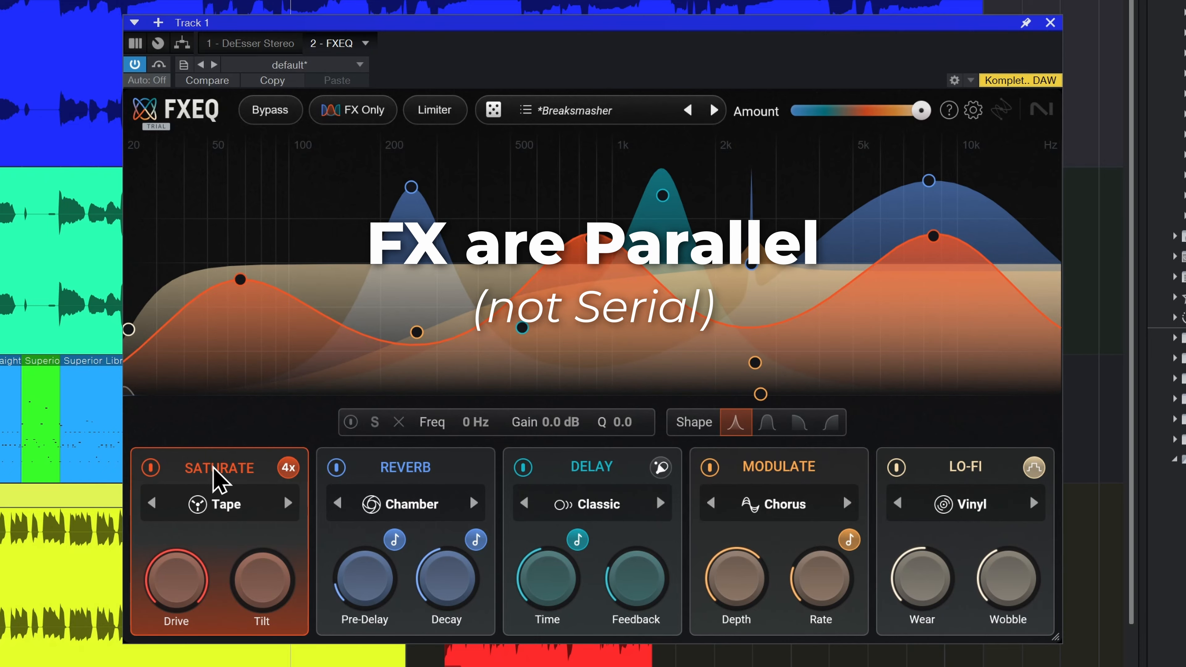
# Examine the algorithm choices available in the Saturate, Reverb, Delay, Modulate and Lo-Fi modules
pyautogui.click(231, 509)
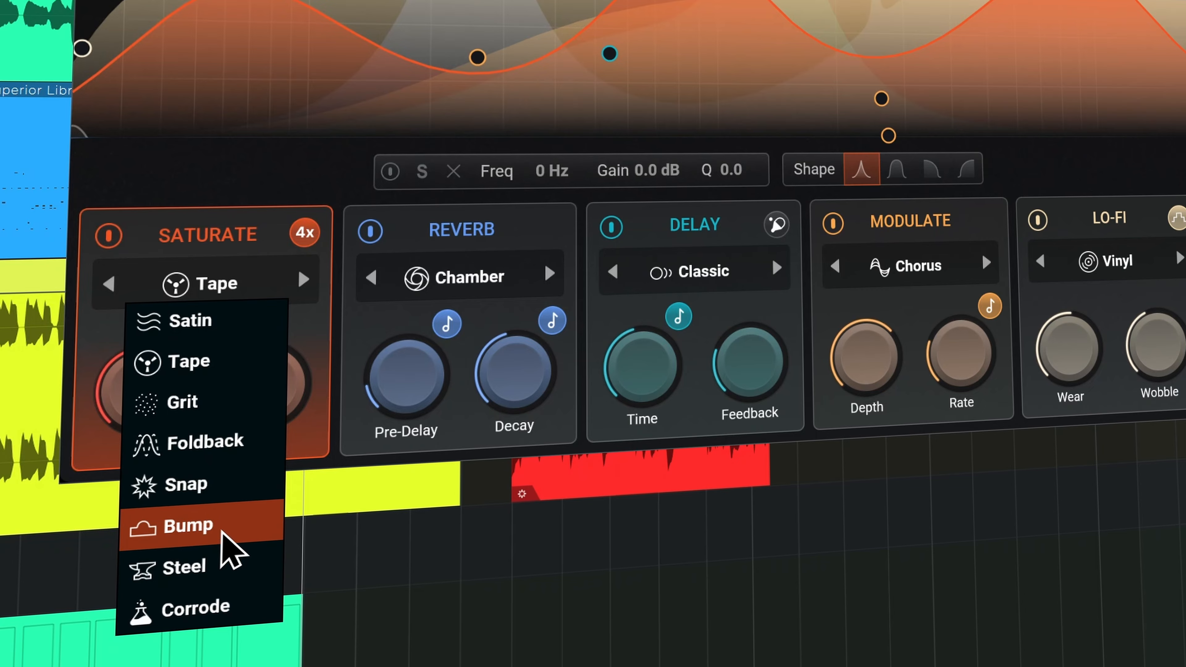
pyautogui.click(488, 287)
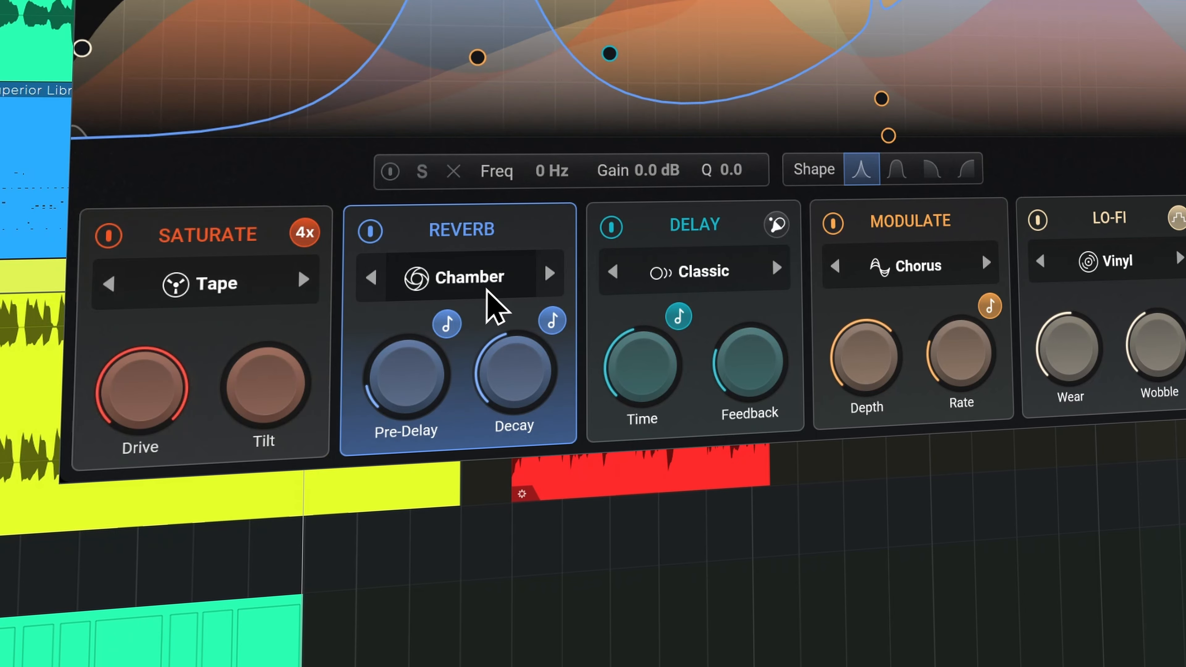
pyautogui.click(490, 283)
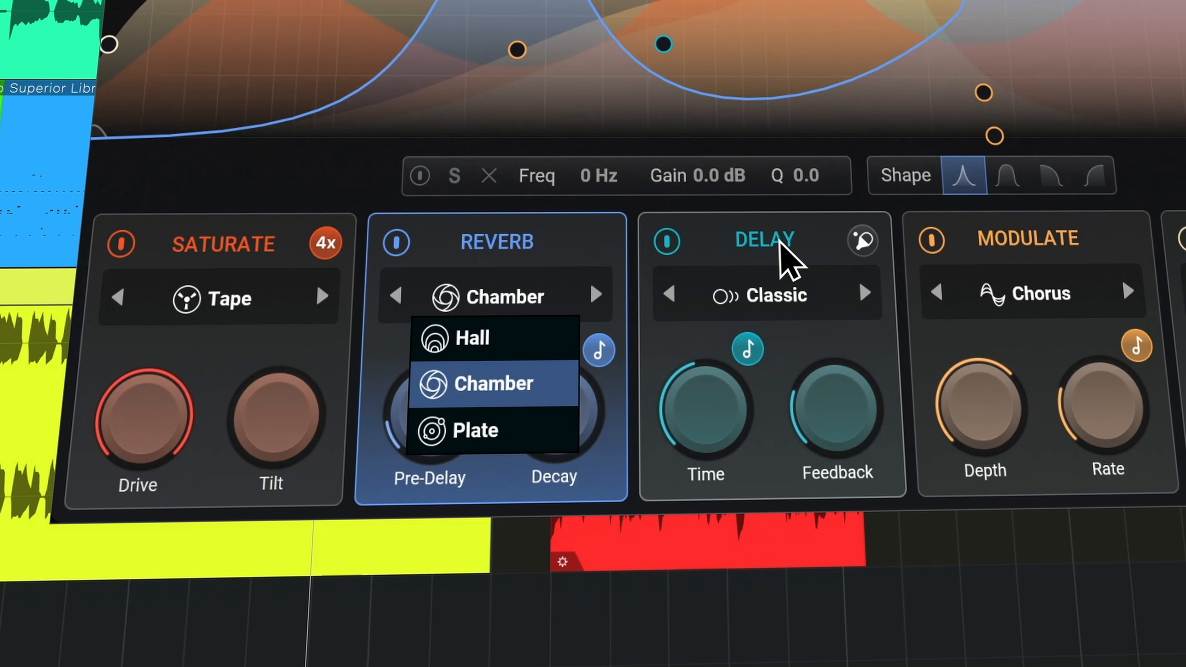
pyautogui.click(724, 275)
pyautogui.click(761, 287)
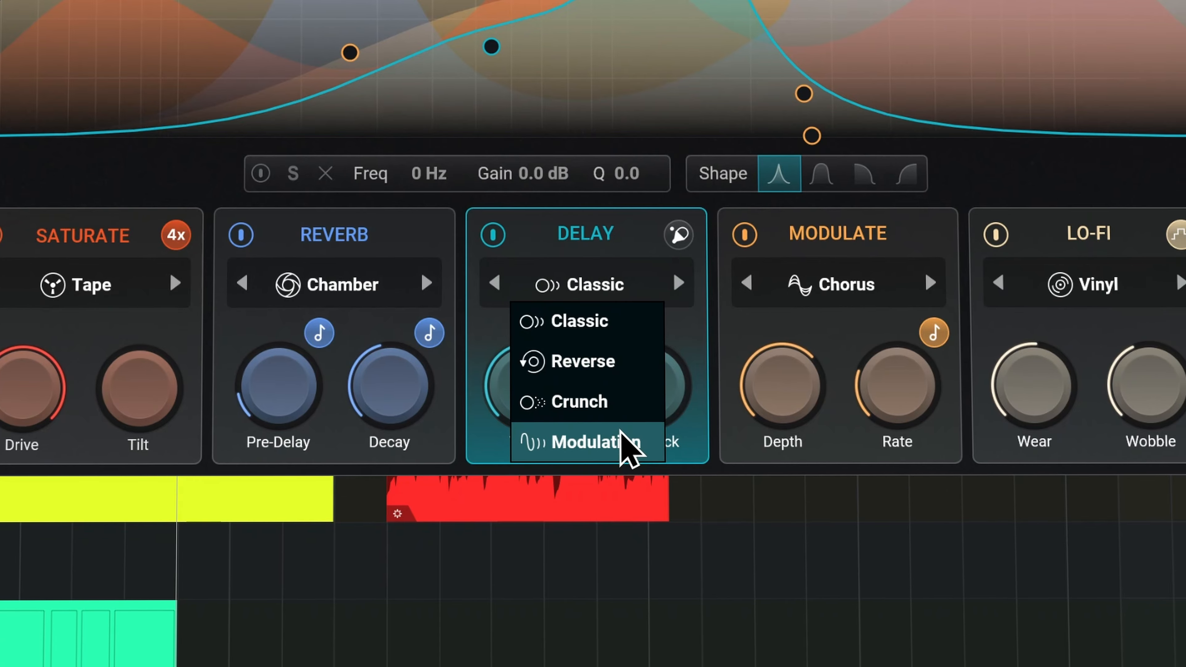
pyautogui.click(859, 293)
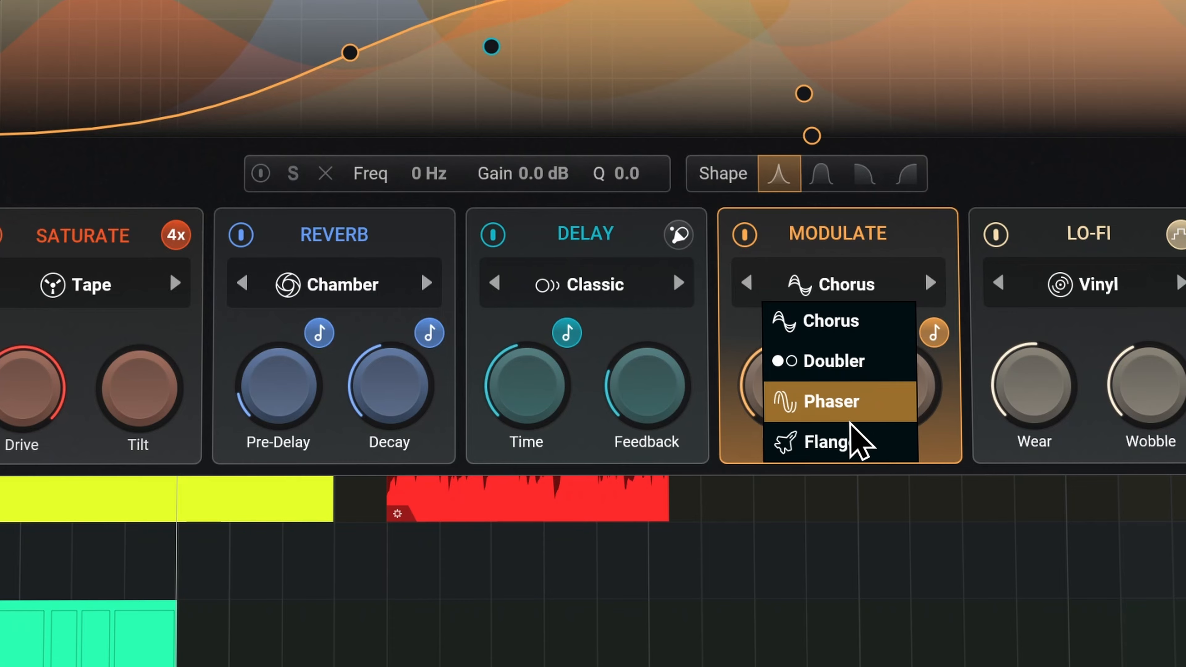
pyautogui.click(1069, 284)
pyautogui.click(1102, 286)
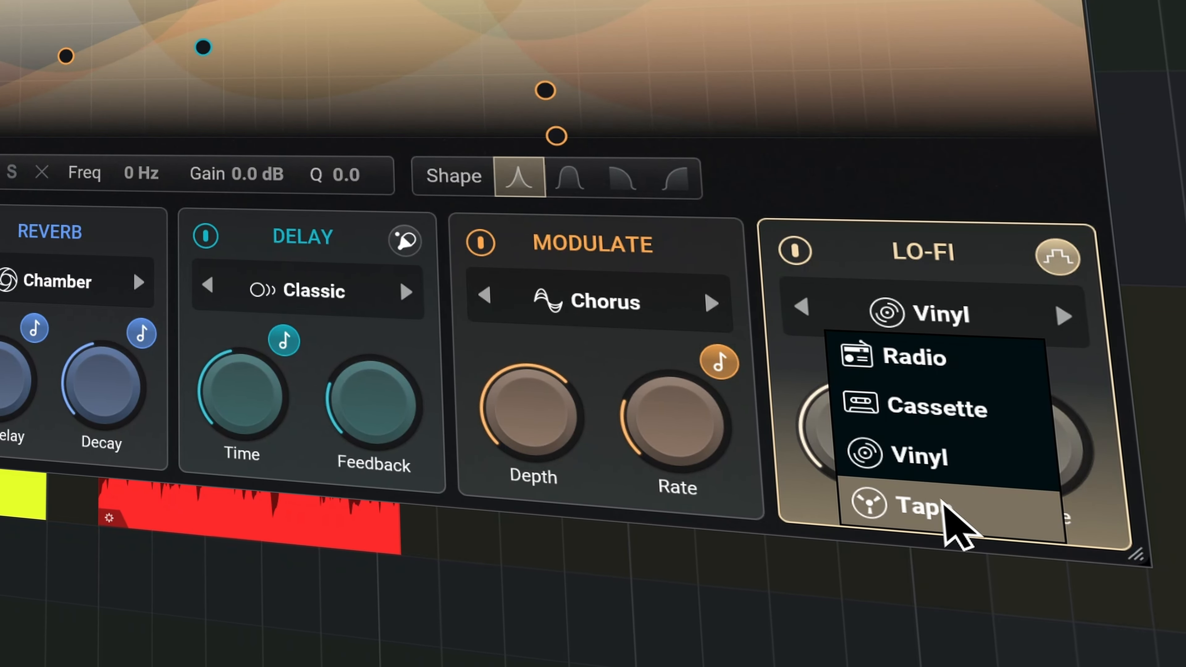
pyautogui.click(909, 254)
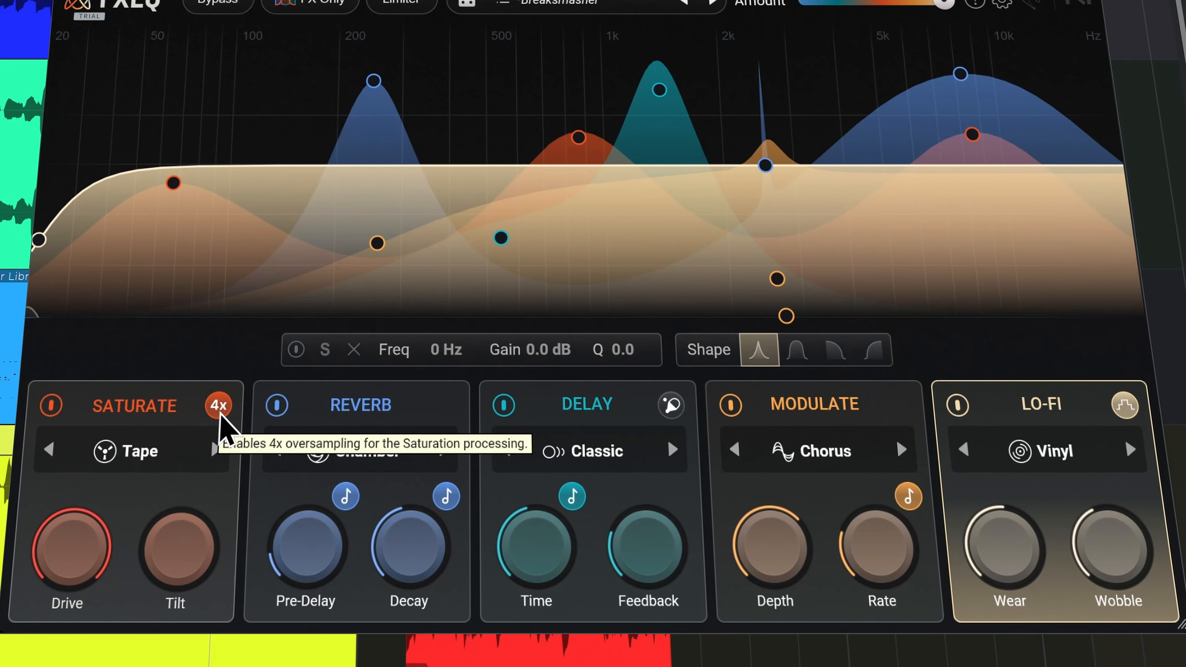
# Inspect the Delay and Lo-Fi modules' extra options and try out the Saturate, Reverb and Modulate knobs
pyautogui.click(662, 404)
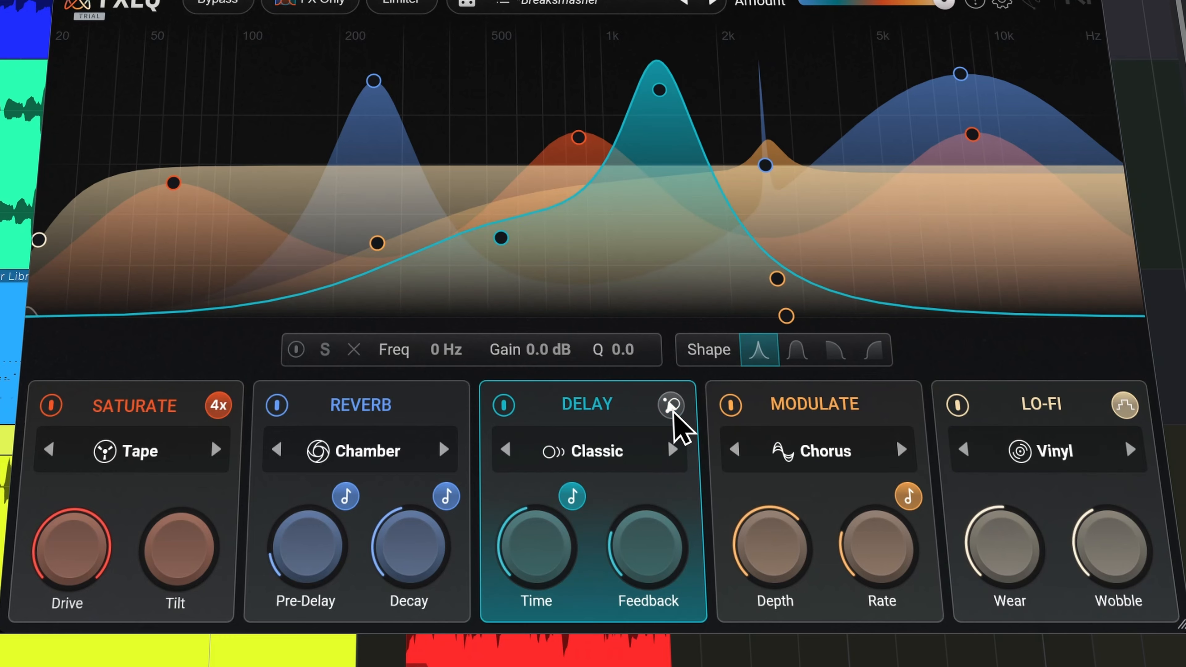
pyautogui.click(1124, 406)
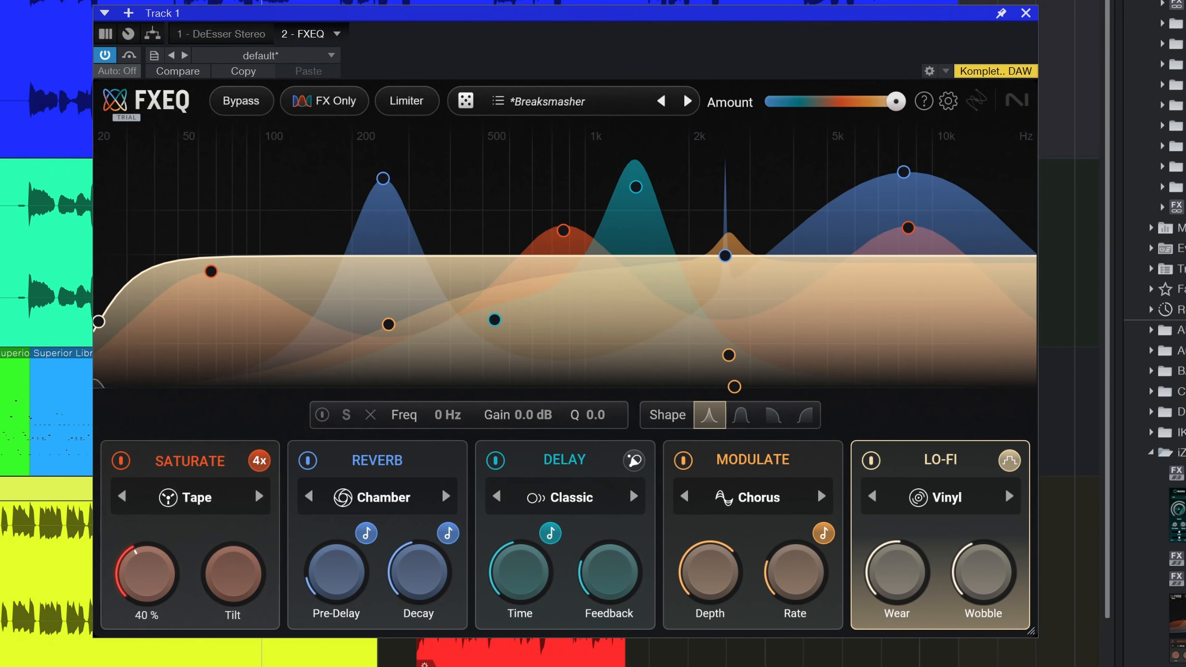
pyautogui.click(229, 590)
pyautogui.click(347, 572)
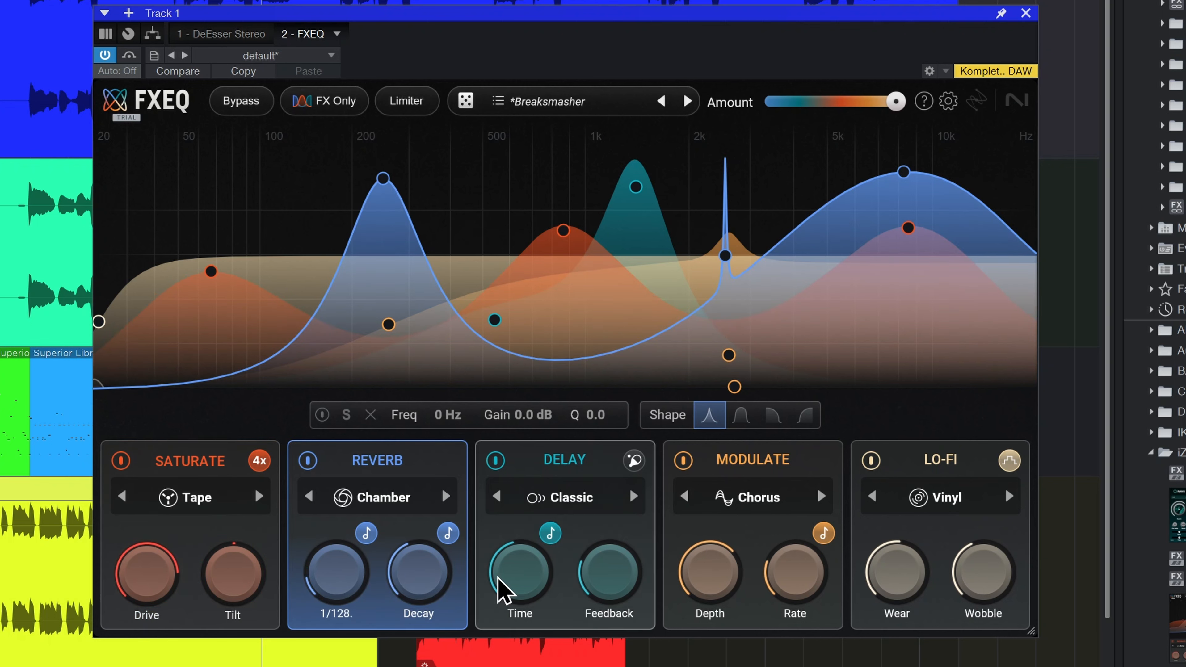
pyautogui.click(710, 598)
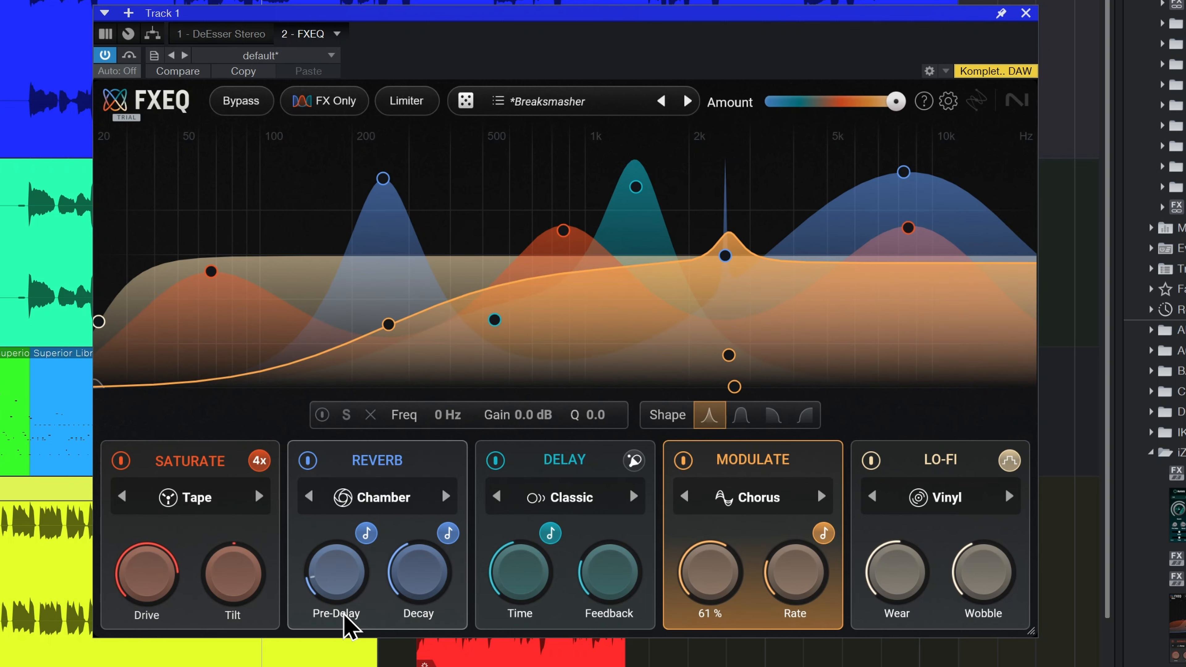
pyautogui.click(351, 584)
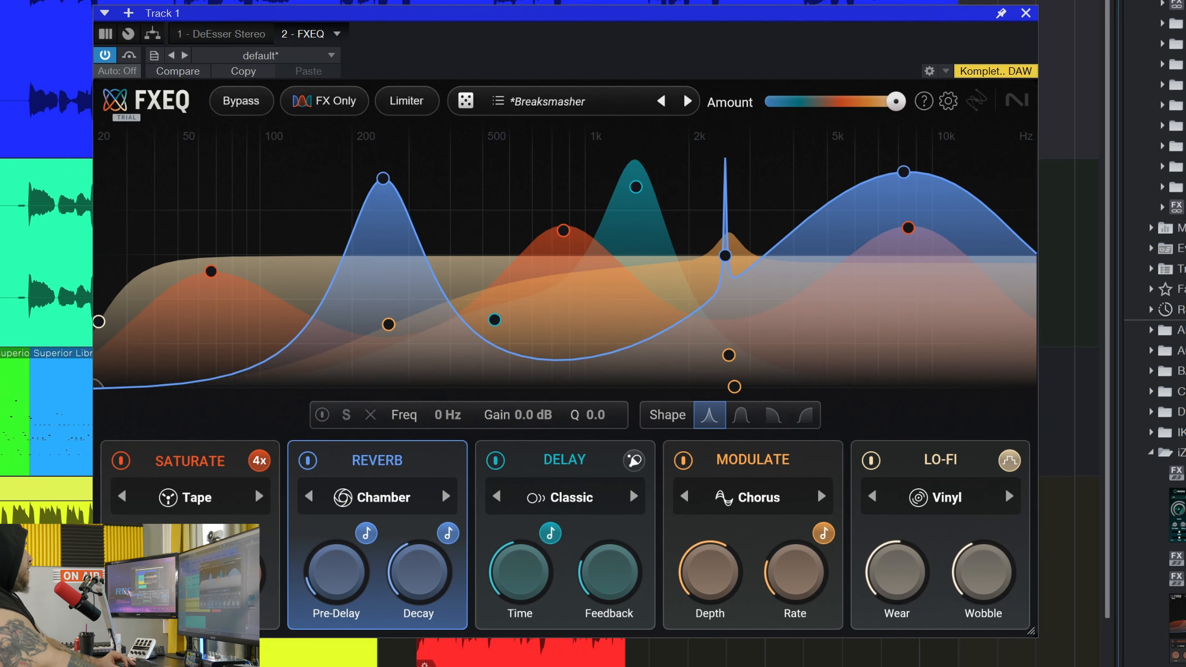
# Start playback and lower the narrow reverb band to about 2696 Hz and 0.9 dB, and the lowest to about 227 Hz and 3.4 dB
pyautogui.press('space')
pyautogui.moveTo(551, 19); pyautogui.dragTo(558, 45)
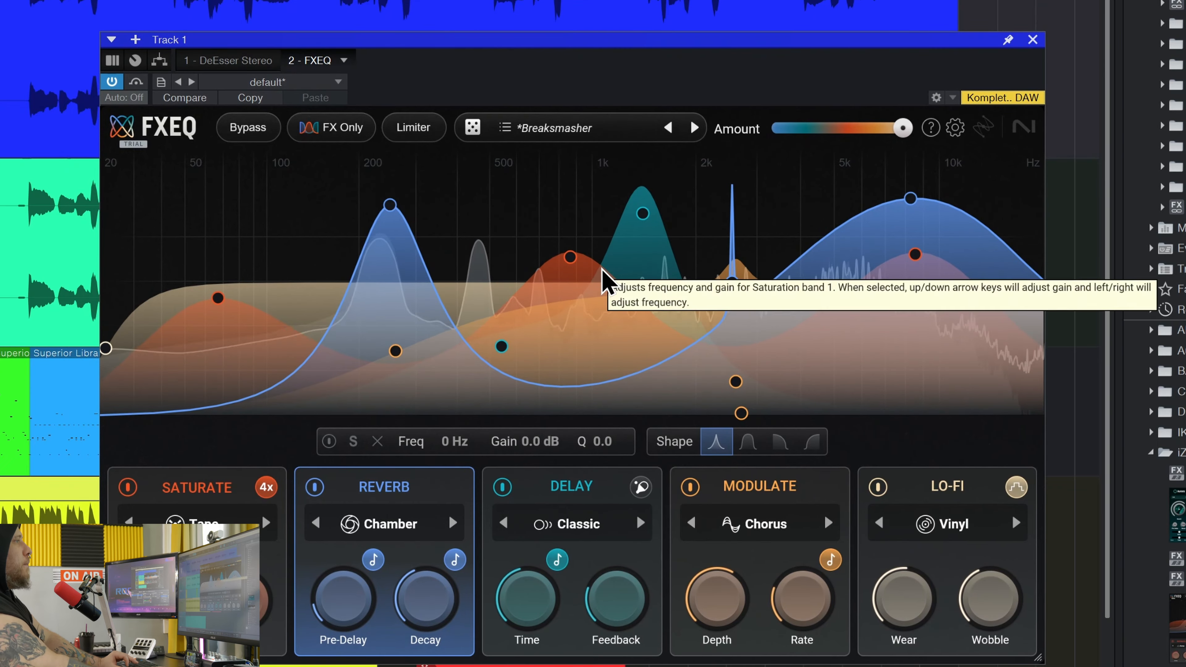
pyautogui.moveTo(738, 287); pyautogui.dragTo(707, 365)
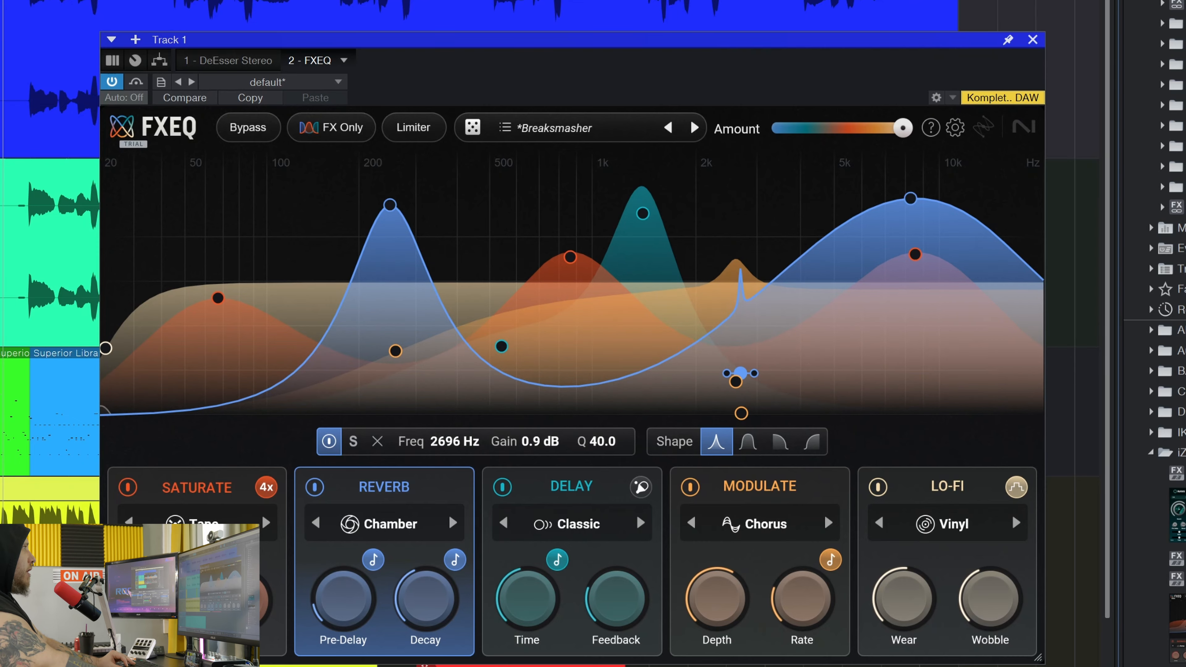
pyautogui.moveTo(395, 212); pyautogui.dragTo(381, 269)
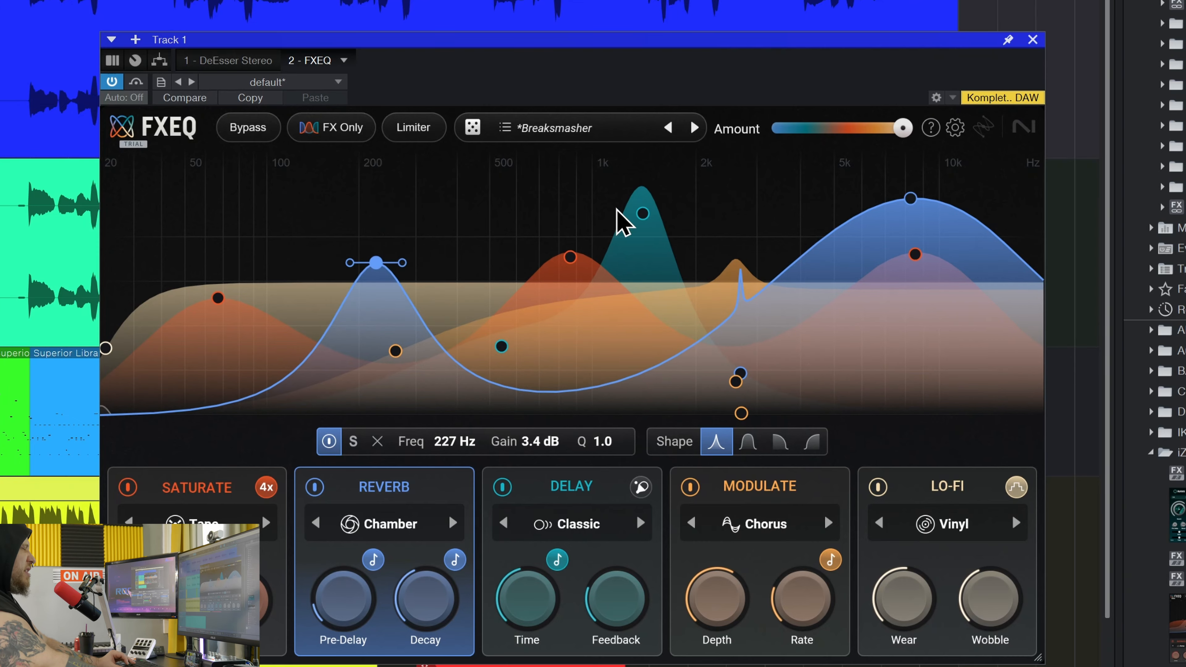
# Load the Walkie Talkie preset by randomizing, and raise its reverb band to about 327 Hz and 3.6 dB with the flat-top shape
pyautogui.click(473, 127)
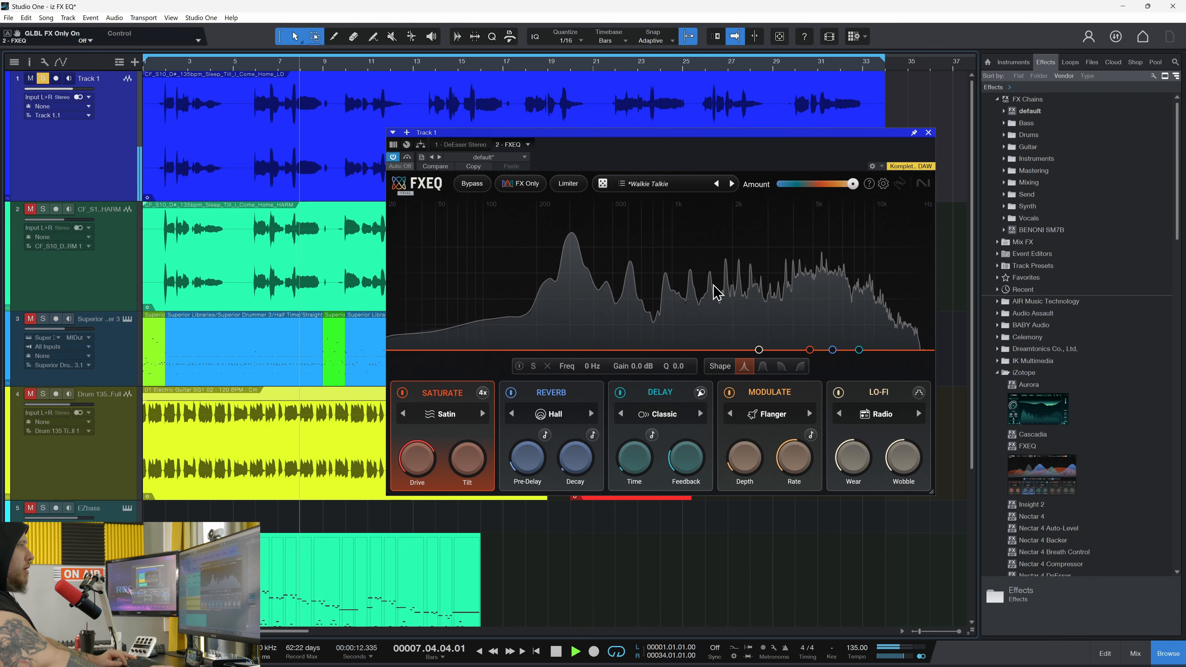
pyautogui.press('space')
pyautogui.click(552, 395)
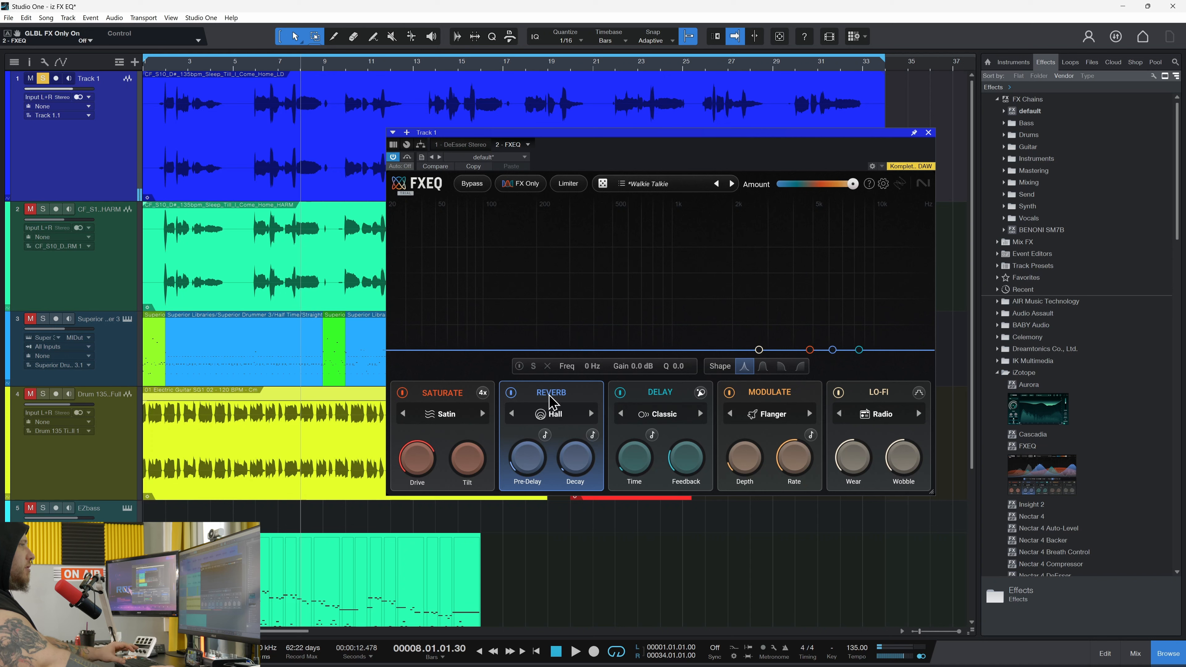
pyautogui.moveTo(832, 350); pyautogui.dragTo(577, 257)
pyautogui.click(762, 366)
pyautogui.press('space')
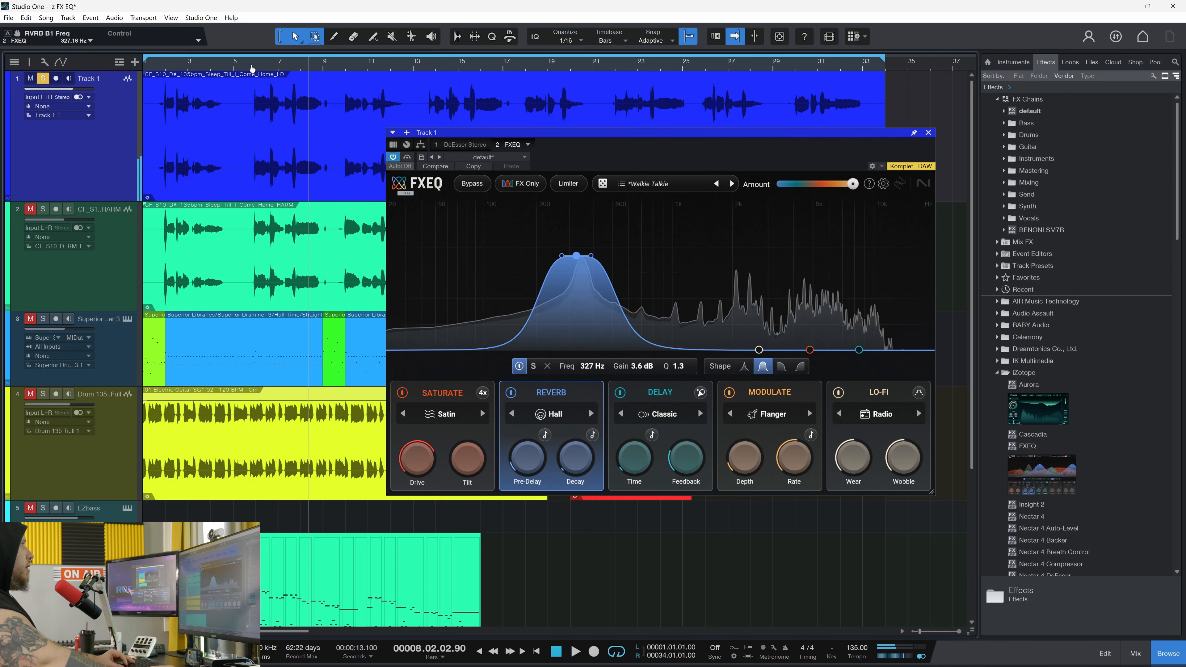
# Play from about bar 6 and change the reverb band to a bell at about 768 Hz, 3.4 dB and Q 0.8
pyautogui.click(256, 69)
pyautogui.press('space')
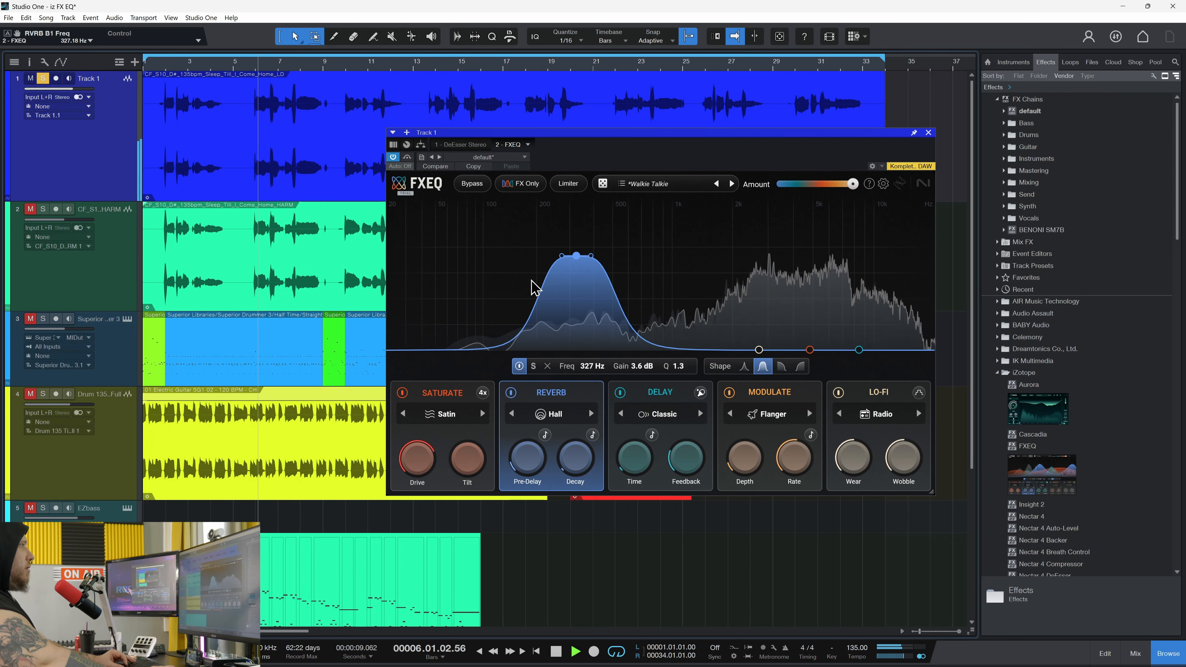
pyautogui.moveTo(577, 256); pyautogui.dragTo(665, 253)
pyautogui.press('space')
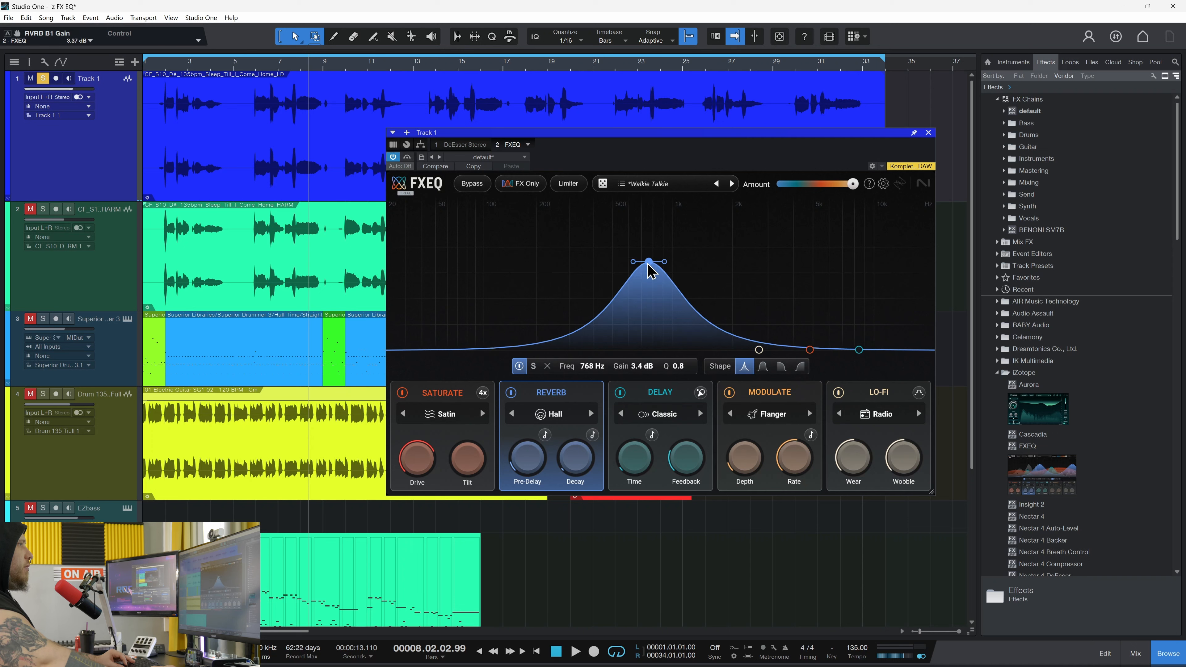
# Replay from about bar 6, raise the reverb band to about 749 Hz and 4.6 dB, and switch the reverb type to Chamber
pyautogui.click(256, 61)
pyautogui.press('space')
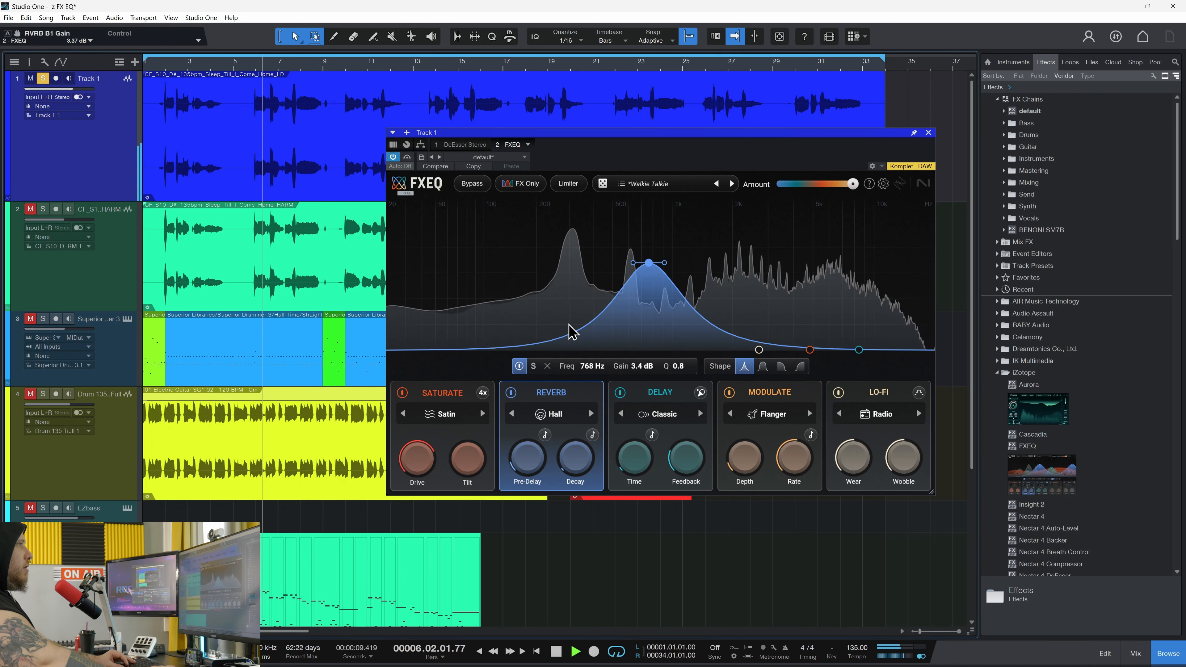
pyautogui.moveTo(643, 221); pyautogui.dragTo(649, 219)
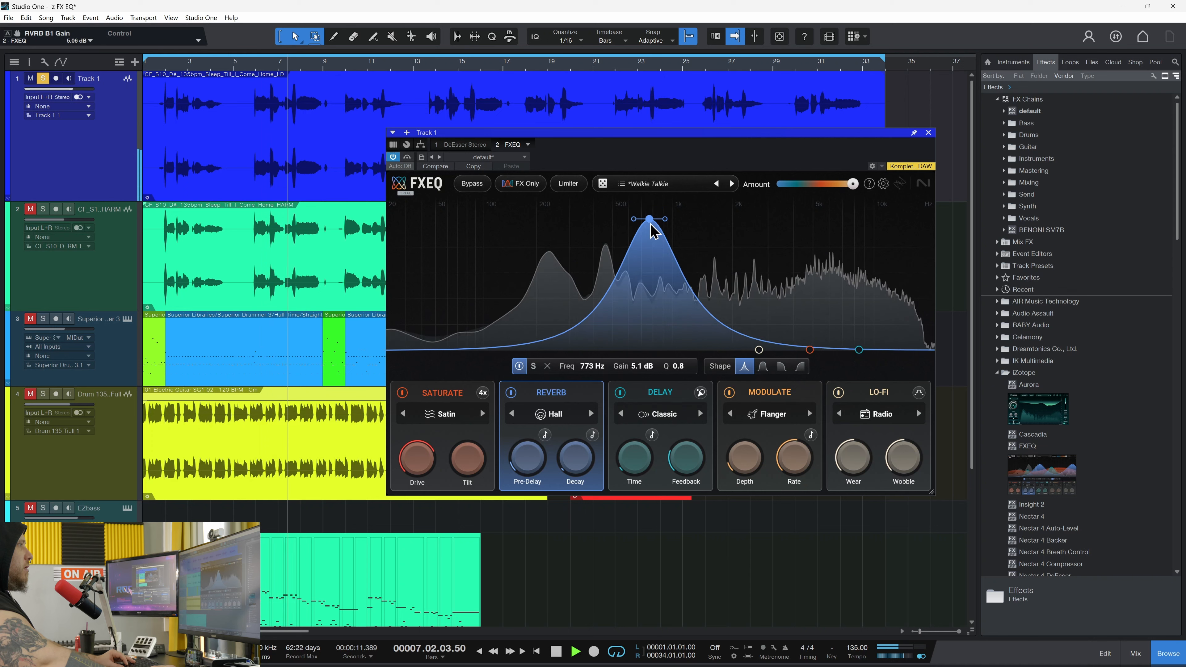
pyautogui.press('space')
pyautogui.click(555, 413)
pyautogui.click(577, 450)
pyautogui.press('space')
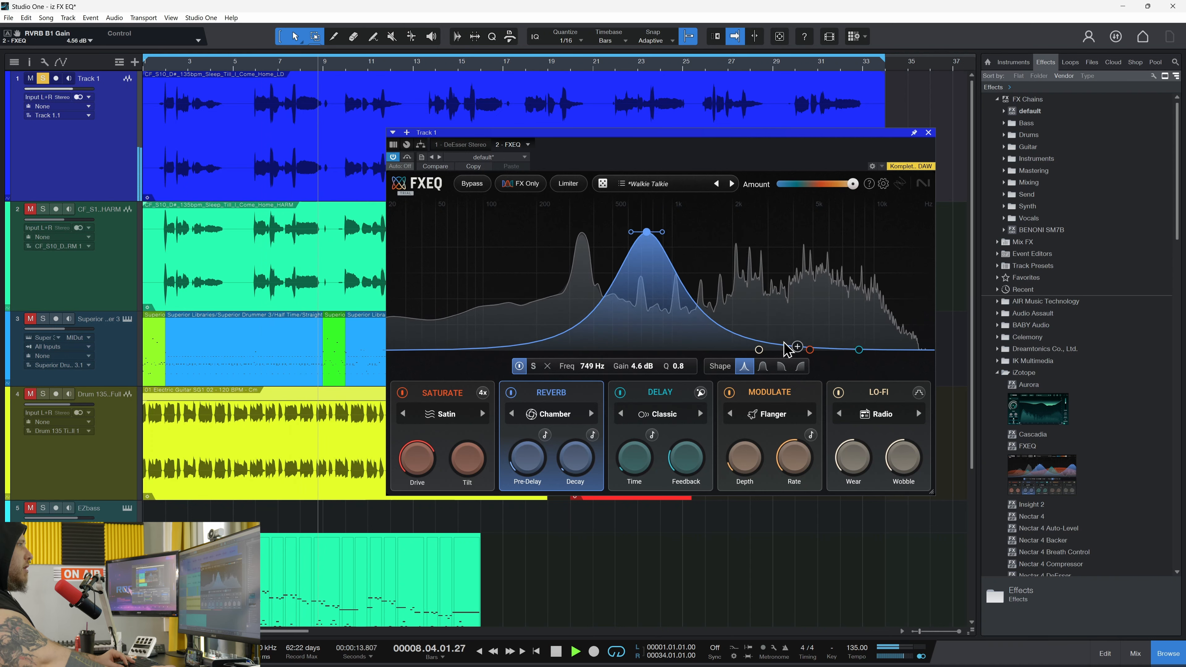
# Add a second, high-frequency reverb band at about 7343 Hz, 5.4 dB and Q 0.5 and play the track
pyautogui.click(690, 298)
pyautogui.moveTo(691, 302); pyautogui.dragTo(864, 213)
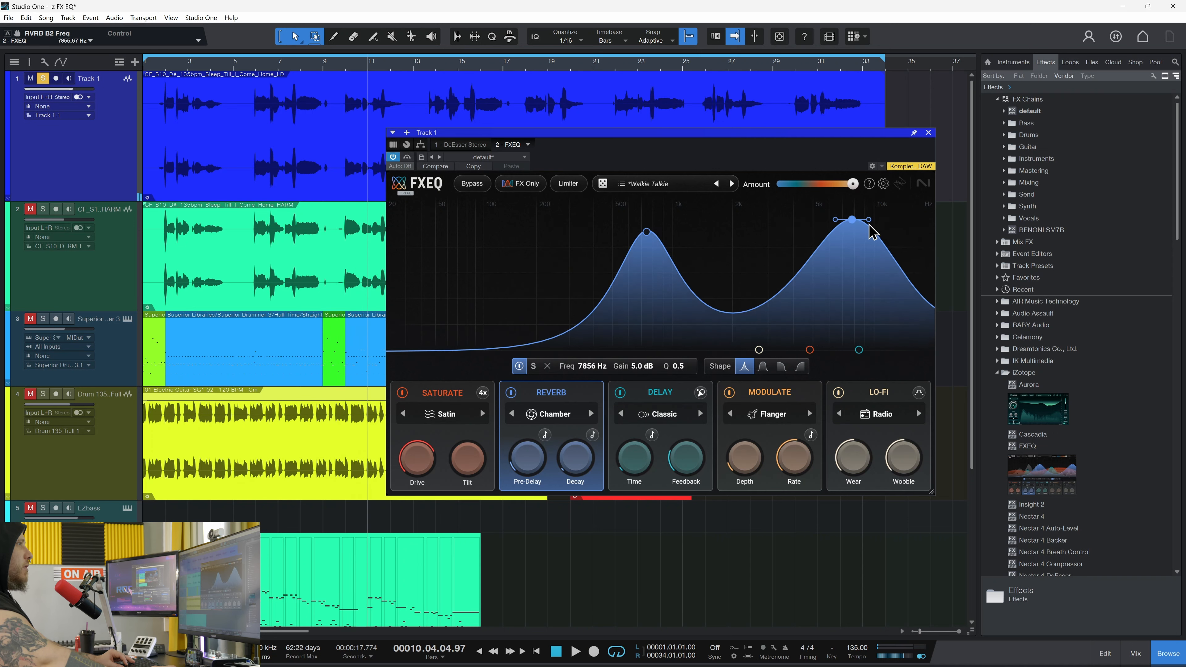
pyautogui.moveTo(853, 228); pyautogui.dragTo(856, 229)
pyautogui.press('space')
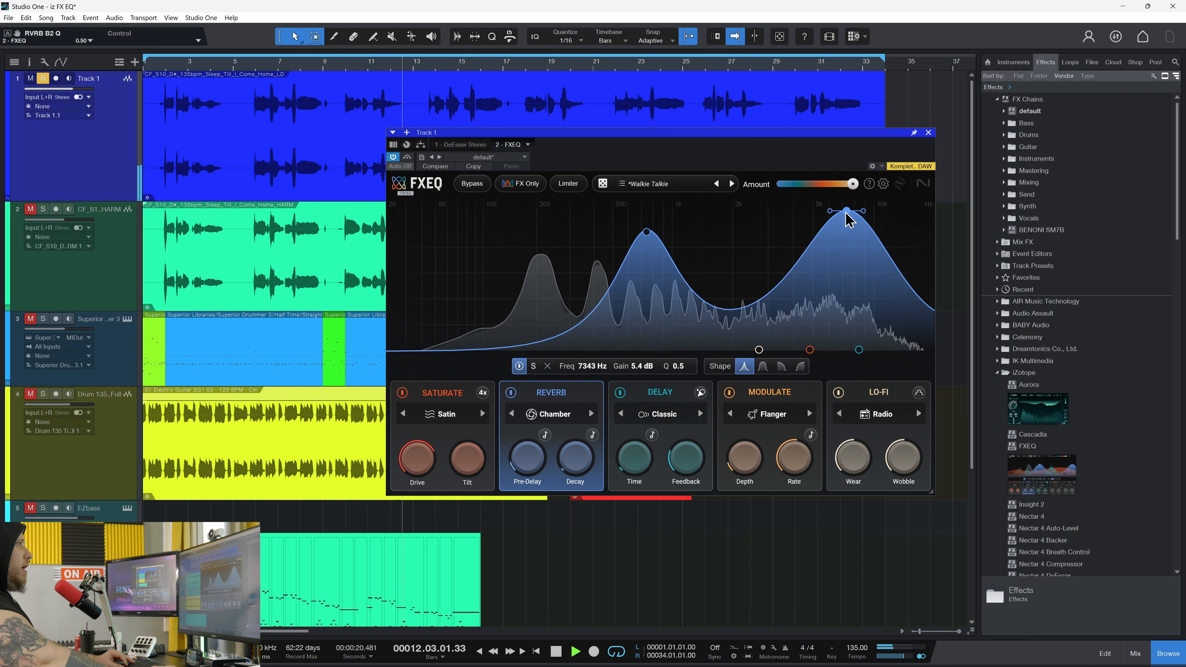
# Try the rising-slope shape on the upper reverb band, and return it to a bell at about 8301 Hz, 5.0 dB and Q 0.8
pyautogui.click(800, 367)
pyautogui.moveTo(850, 234); pyautogui.dragTo(796, 335)
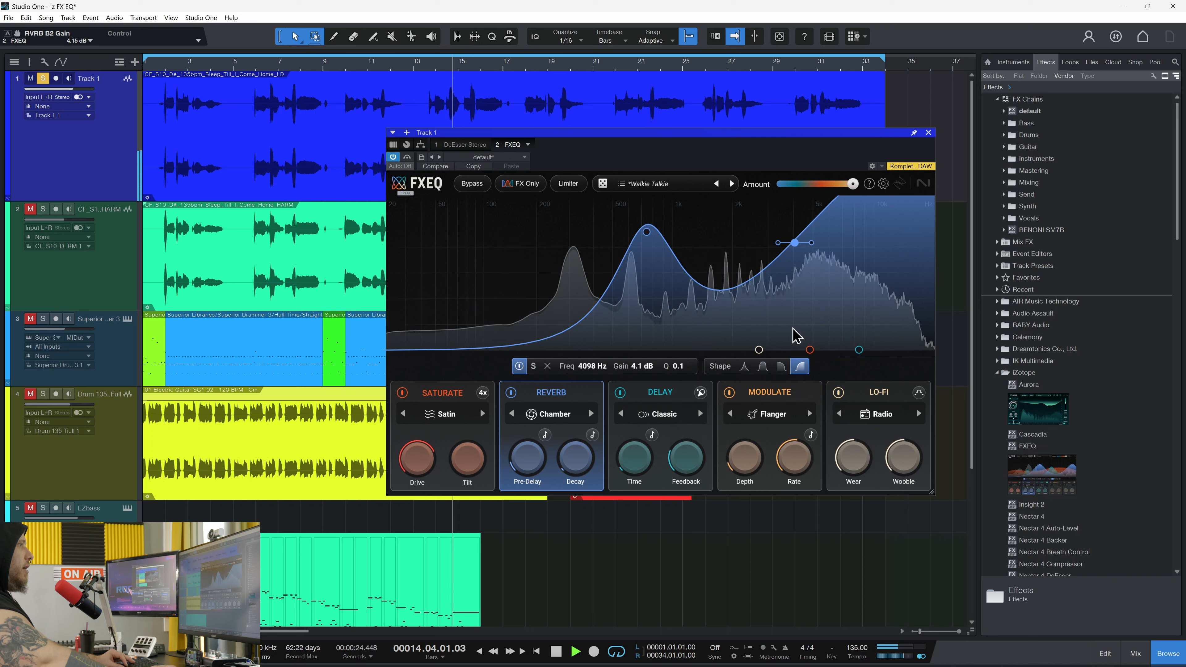
pyautogui.click(745, 366)
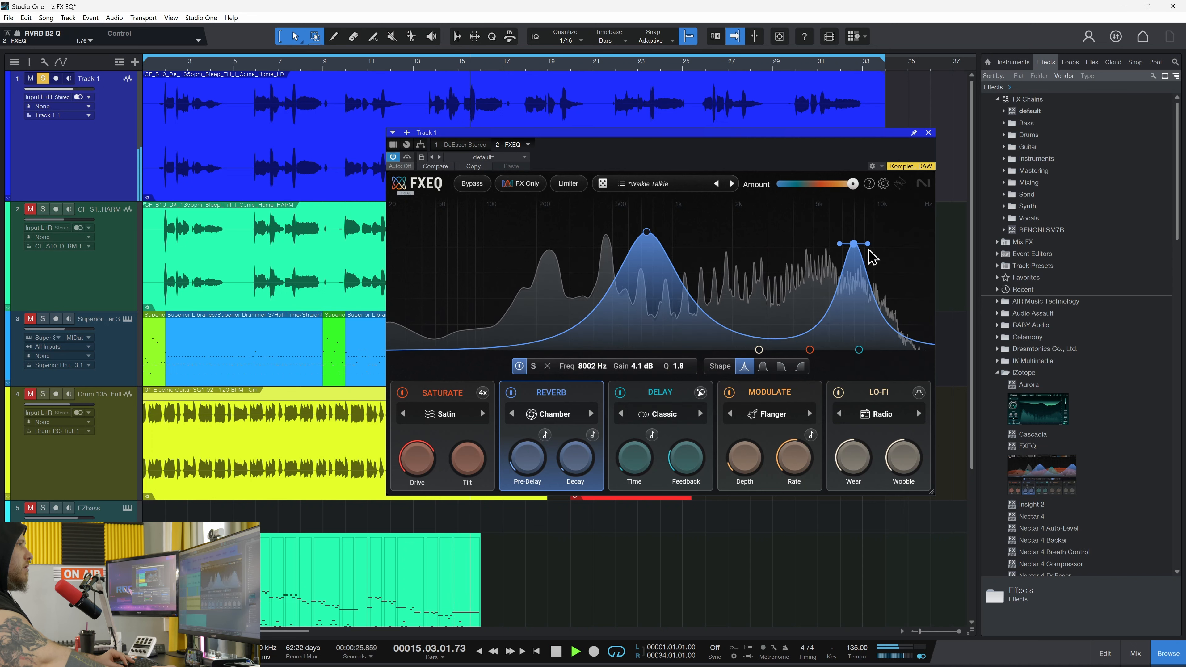
pyautogui.moveTo(856, 249)
pyautogui.mouseDown()
pyautogui.moveTo(862, 225)
pyautogui.moveTo(855, 233)
pyautogui.mouseUp()
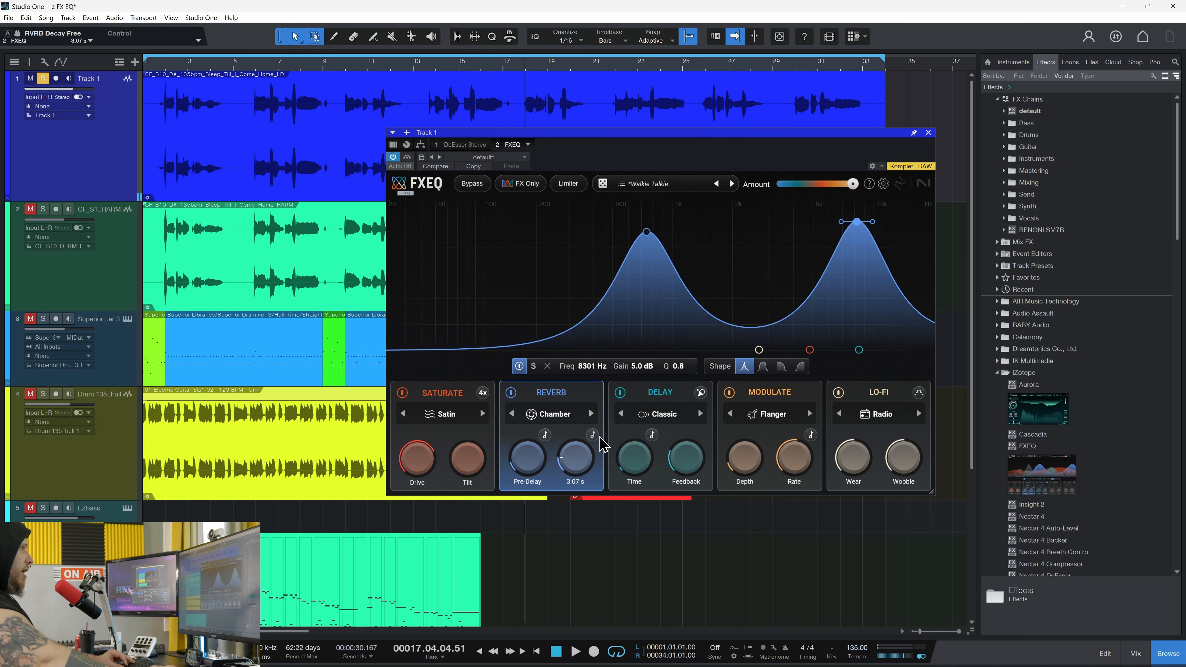
# Set the reverb decay to about 3.07 s and the pre-delay to about 9 ms during playback, and sync the pre-delay to tempo
pyautogui.press('space')
pyautogui.moveTo(572, 451); pyautogui.dragTo(522, 460)
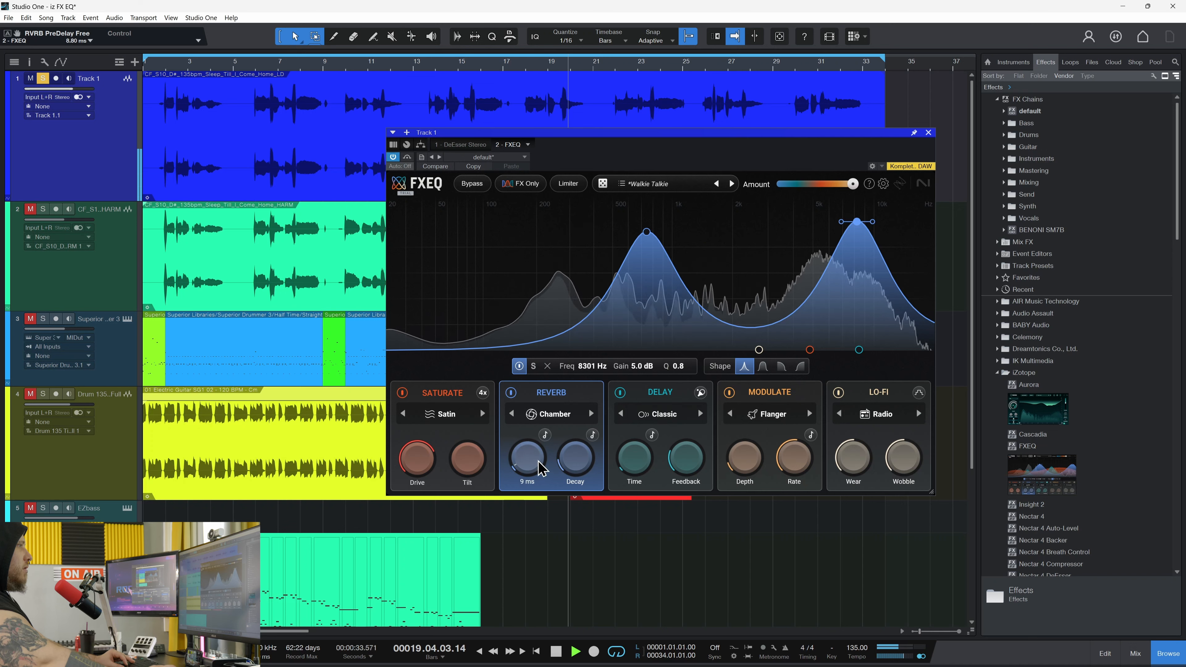
pyautogui.press('space')
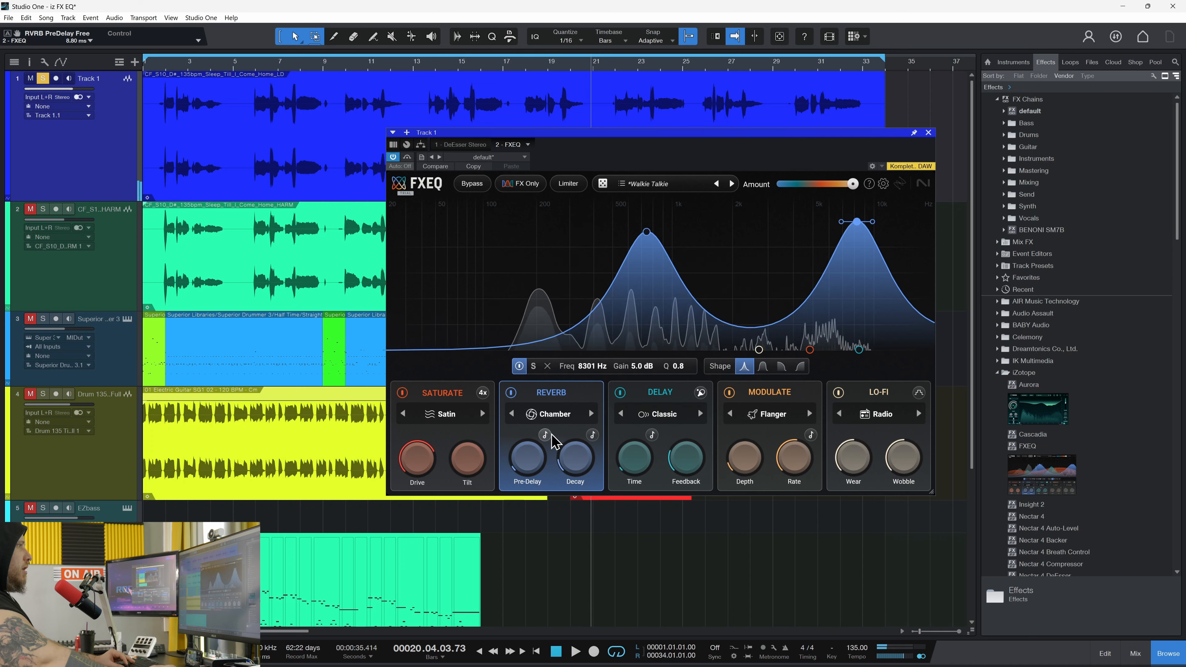
pyautogui.click(545, 436)
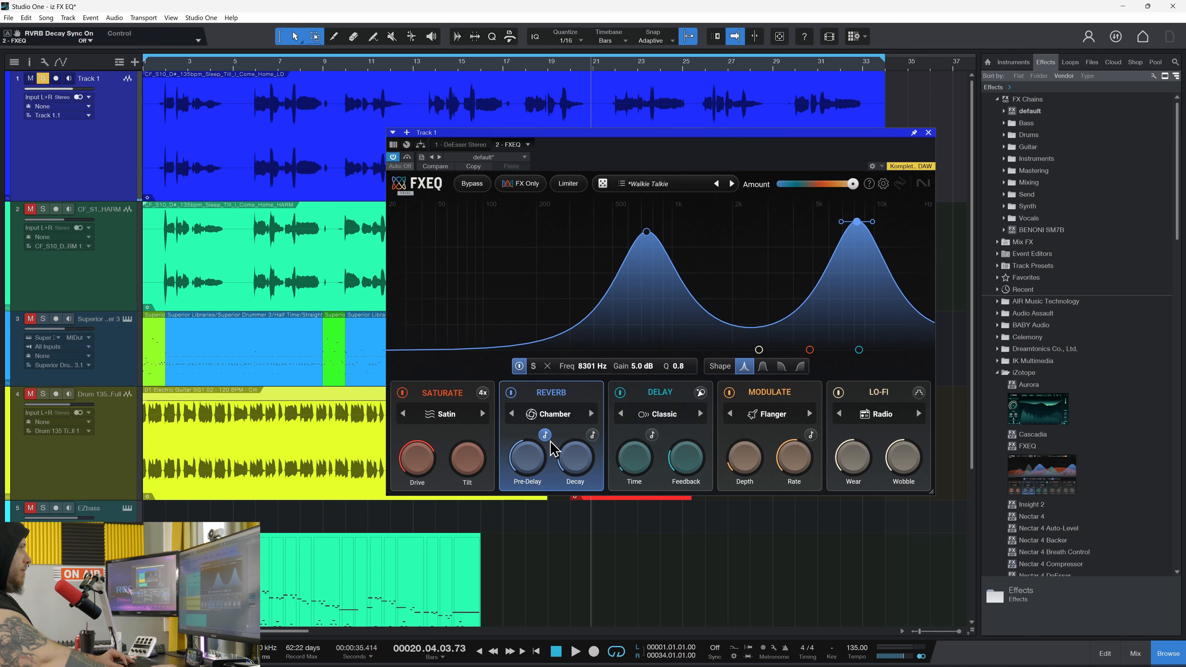
# Unsync the reverb pre-delay and lower the low reverb band to about 735 Hz and 4.4 dB while replaying from about bar 13
pyautogui.press('space')
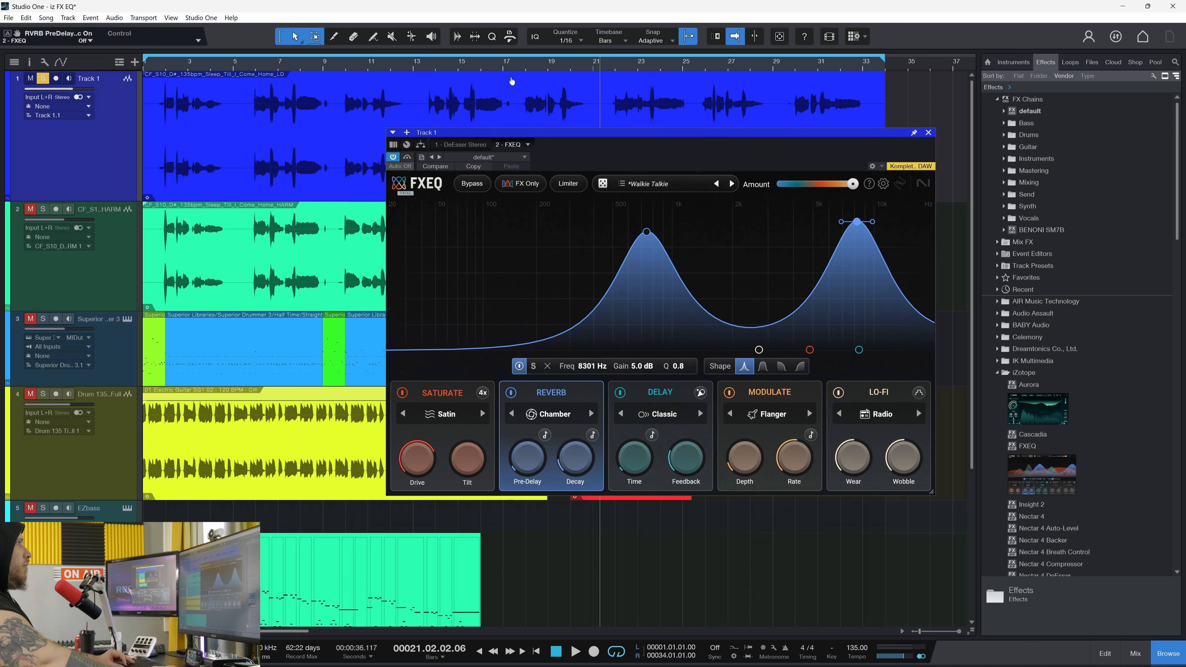
pyautogui.click(434, 69)
pyautogui.press('space')
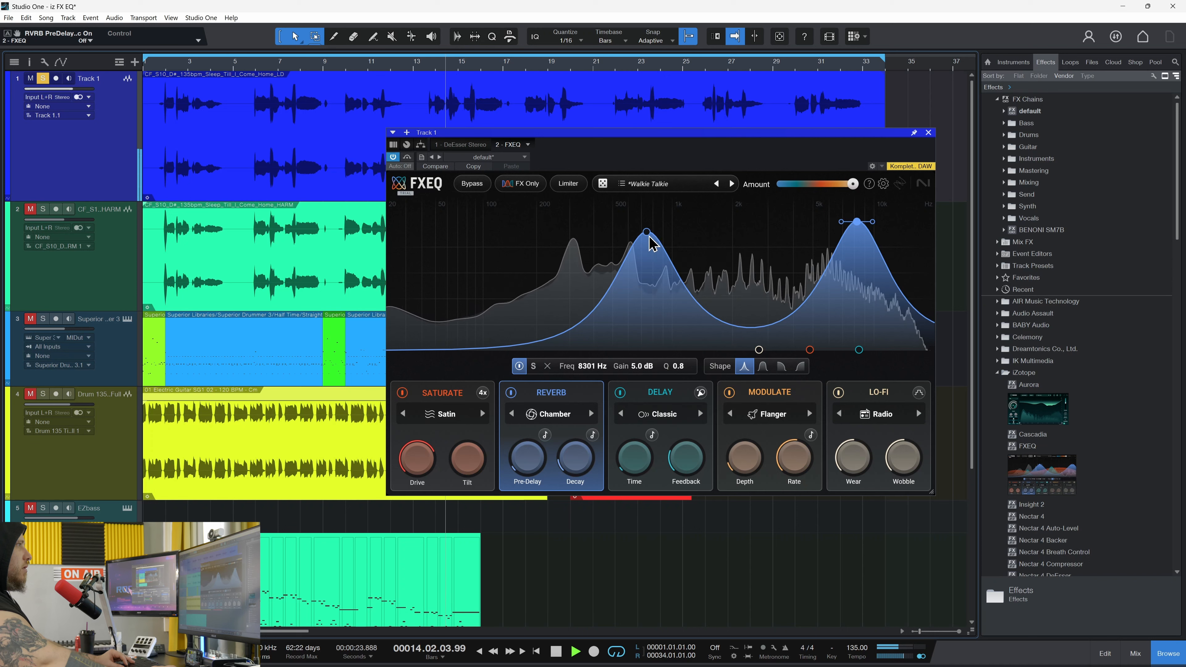
pyautogui.moveTo(647, 232); pyautogui.dragTo(645, 237)
pyautogui.press('space')
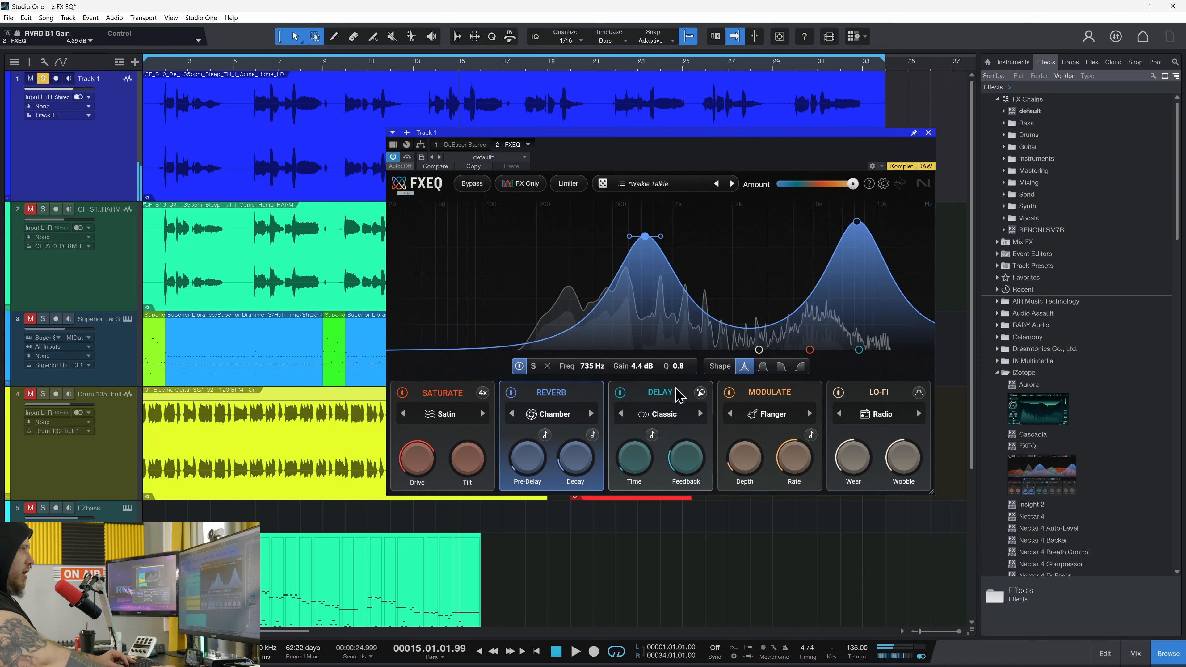
# Add a bell-shaped delay band at about 1735 Hz, 4.6 dB and Q 1.3 during playback
pyautogui.click(671, 399)
pyautogui.moveTo(859, 349); pyautogui.dragTo(729, 302)
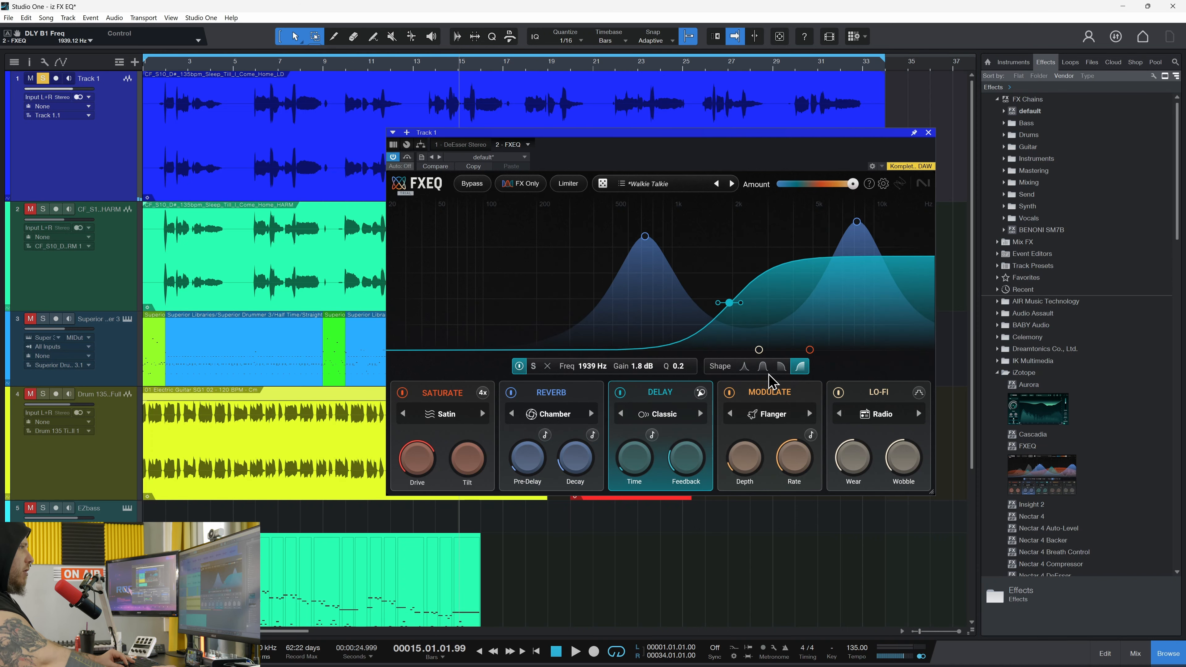
pyautogui.click(747, 367)
pyautogui.press('space')
pyautogui.scroll(-3, 737, 293)
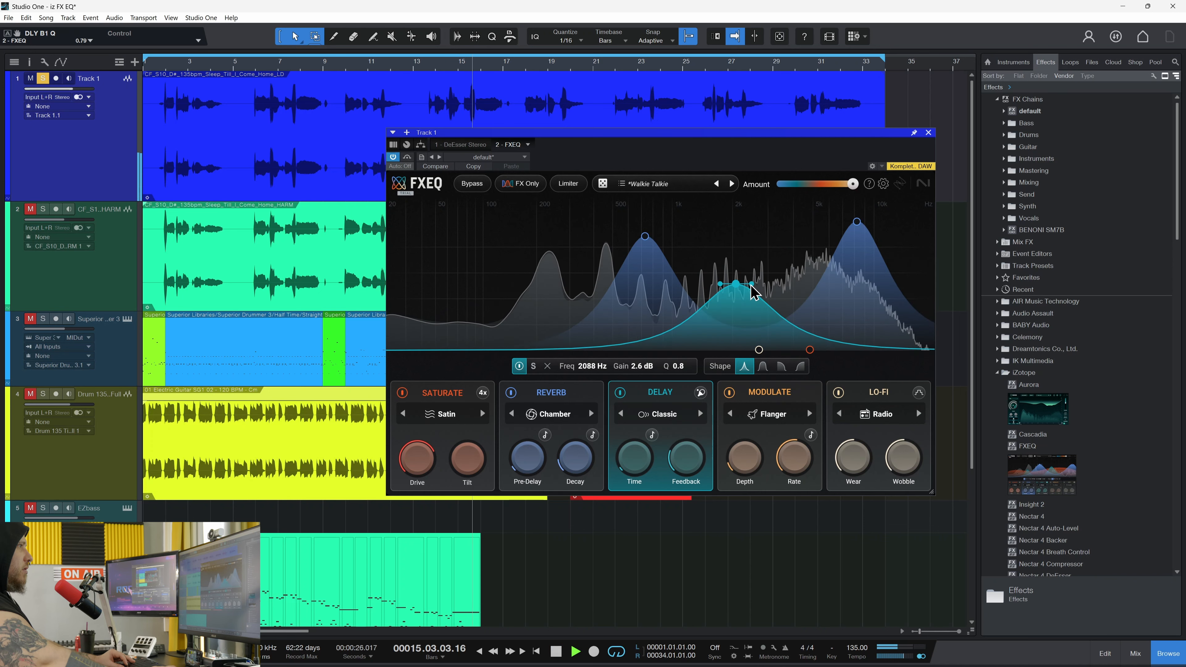
pyautogui.scroll(-5, 736, 293)
pyautogui.moveTo(736, 293); pyautogui.dragTo(718, 244)
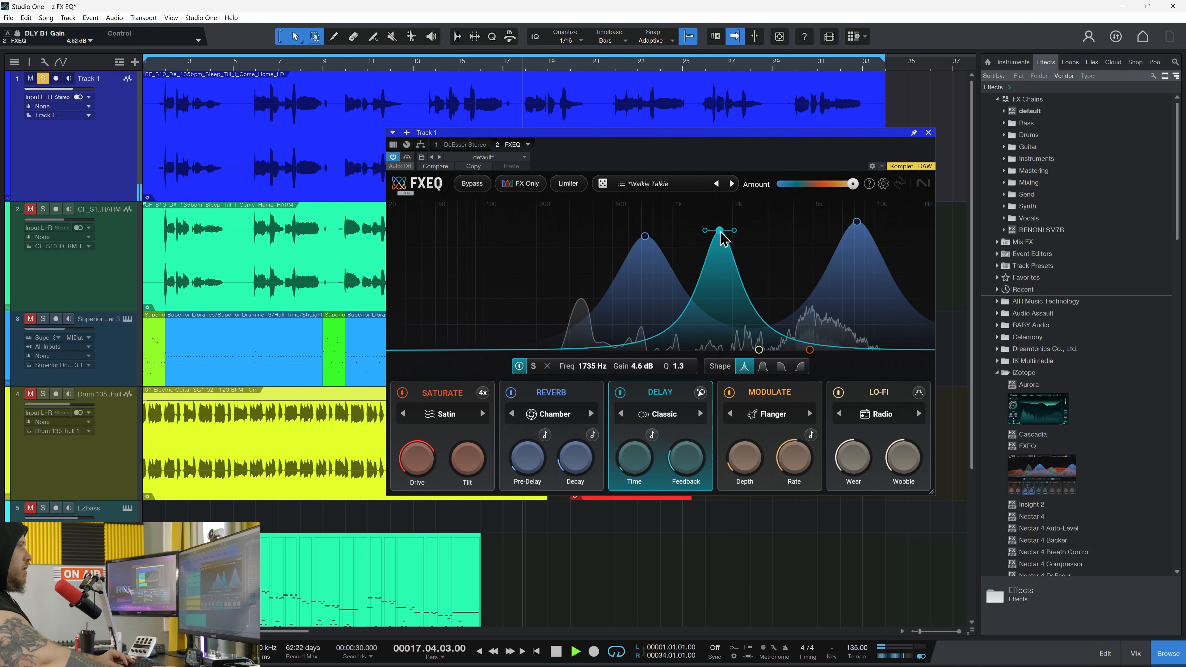
# Sync the delay time to a 1/4 note and reshape the delay band to about 1504 Hz, 3.4 dB and Q 0.6
pyautogui.scroll(1, 650, 425)
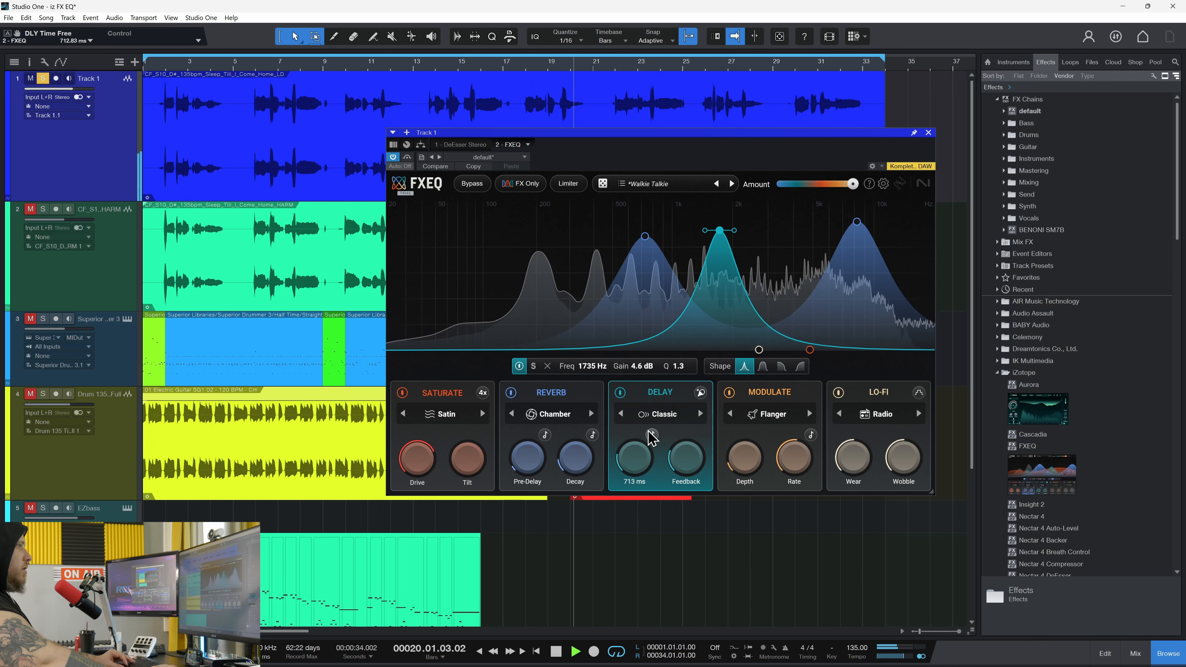
pyautogui.click(652, 435)
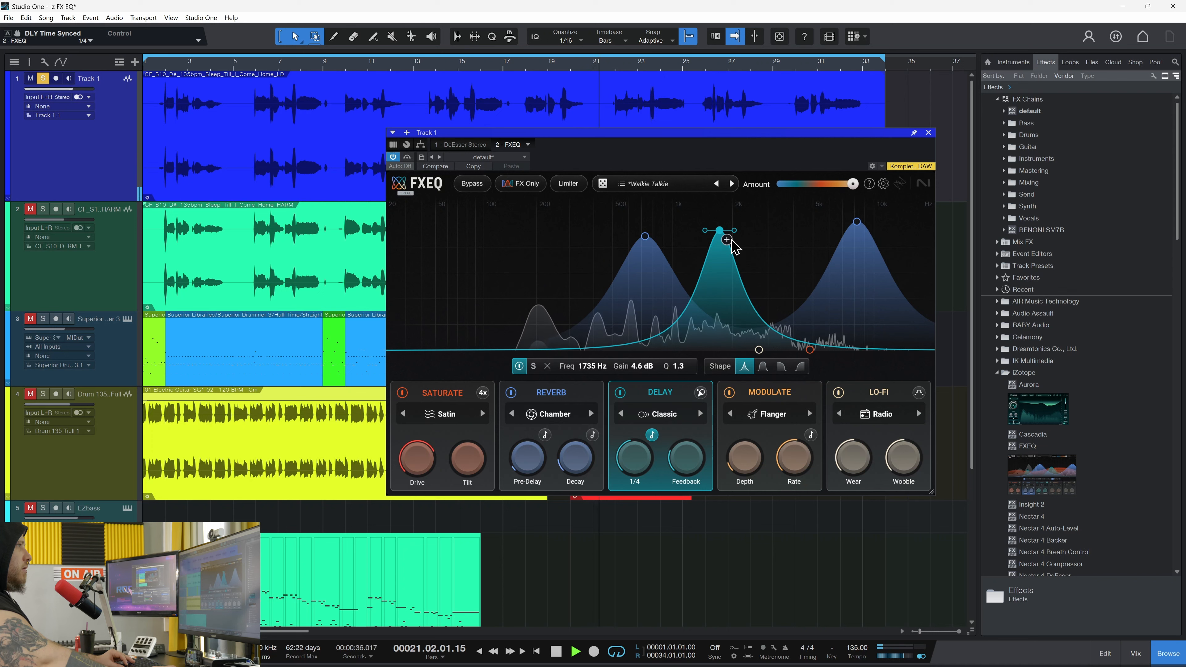
pyautogui.scroll(-5, 720, 238)
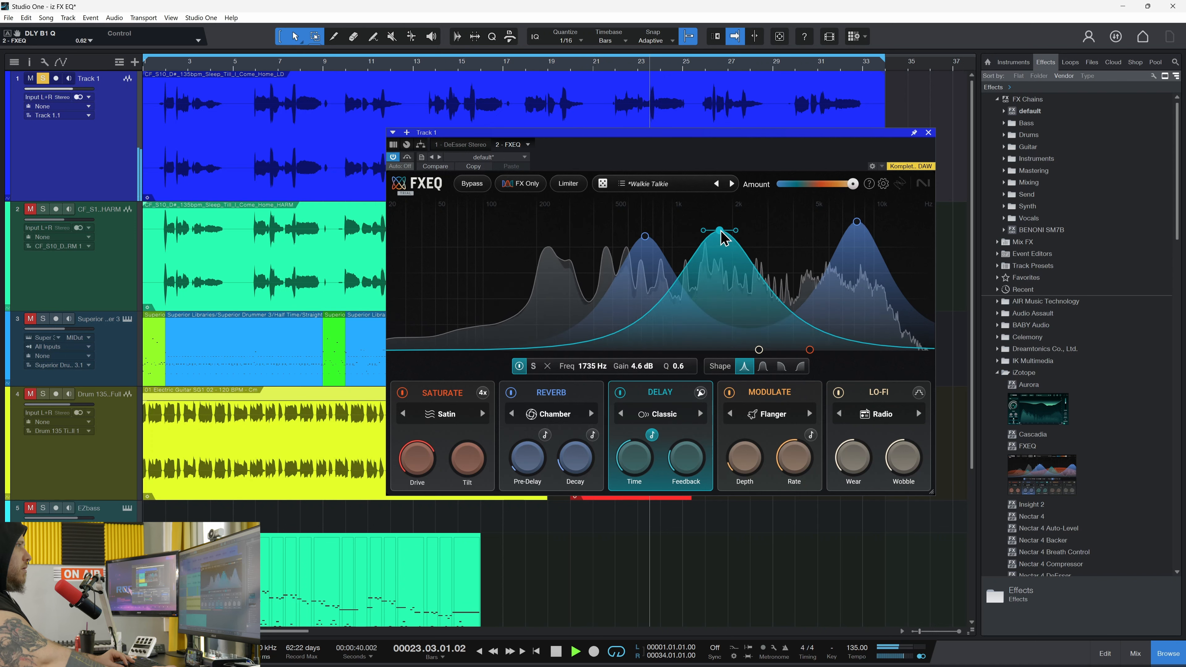
pyautogui.moveTo(722, 234); pyautogui.dragTo(708, 261)
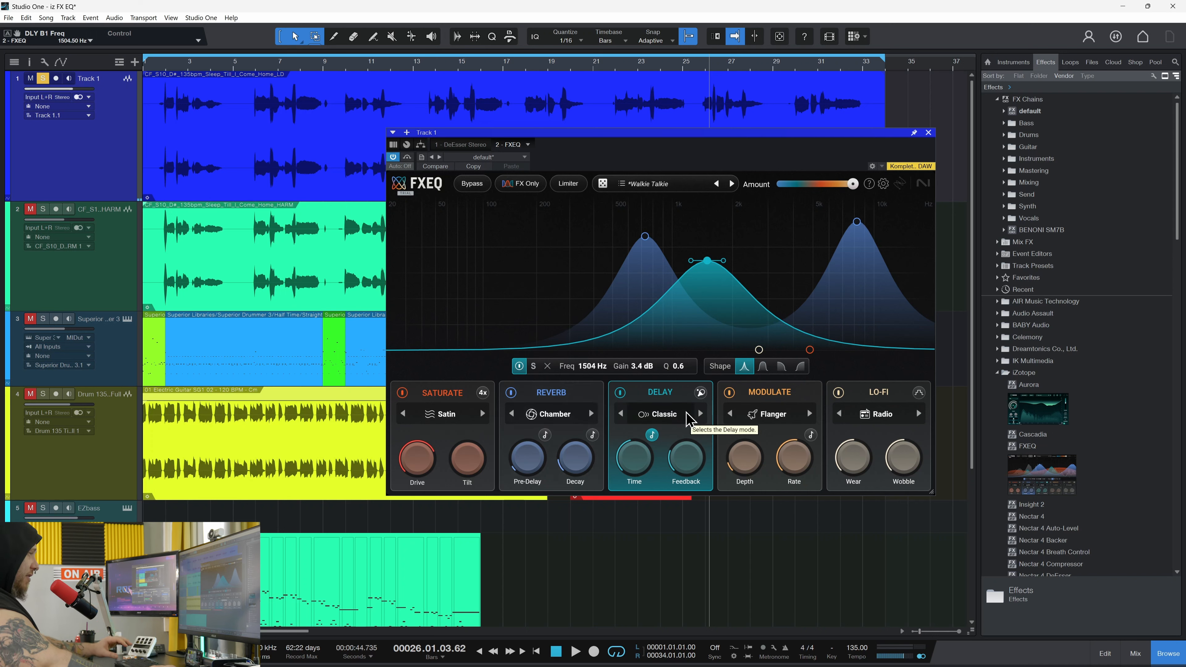
# Switch the saturation type to Tape and set its drive to about 57%
pyautogui.click(444, 404)
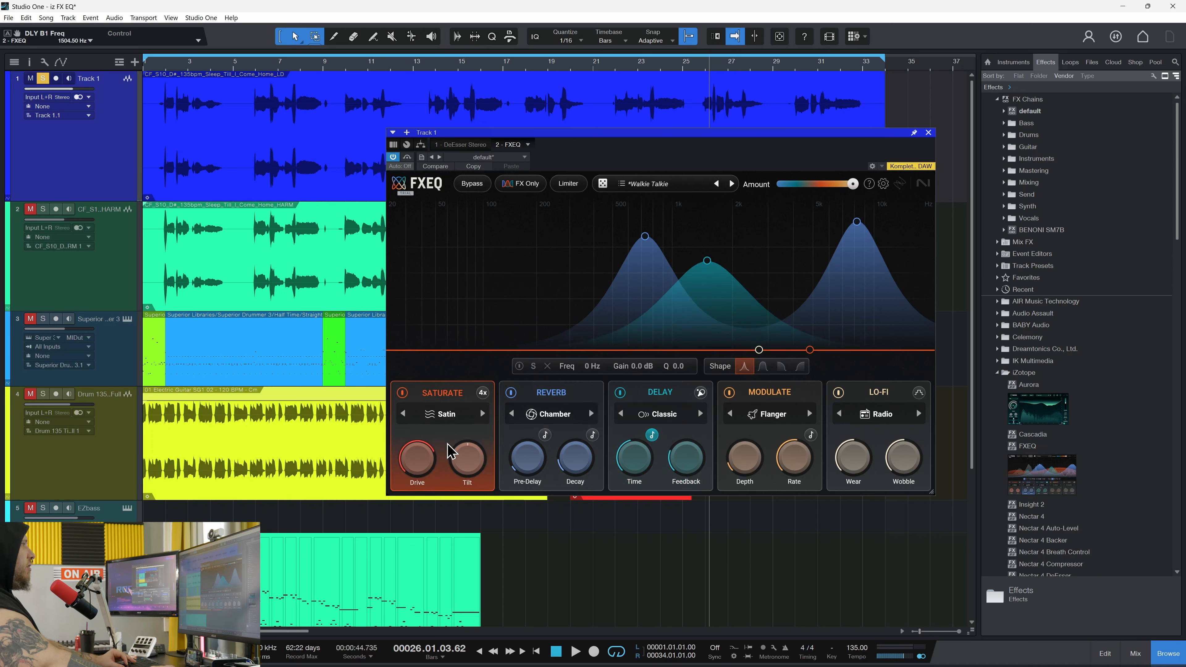
pyautogui.click(465, 423)
pyautogui.click(460, 451)
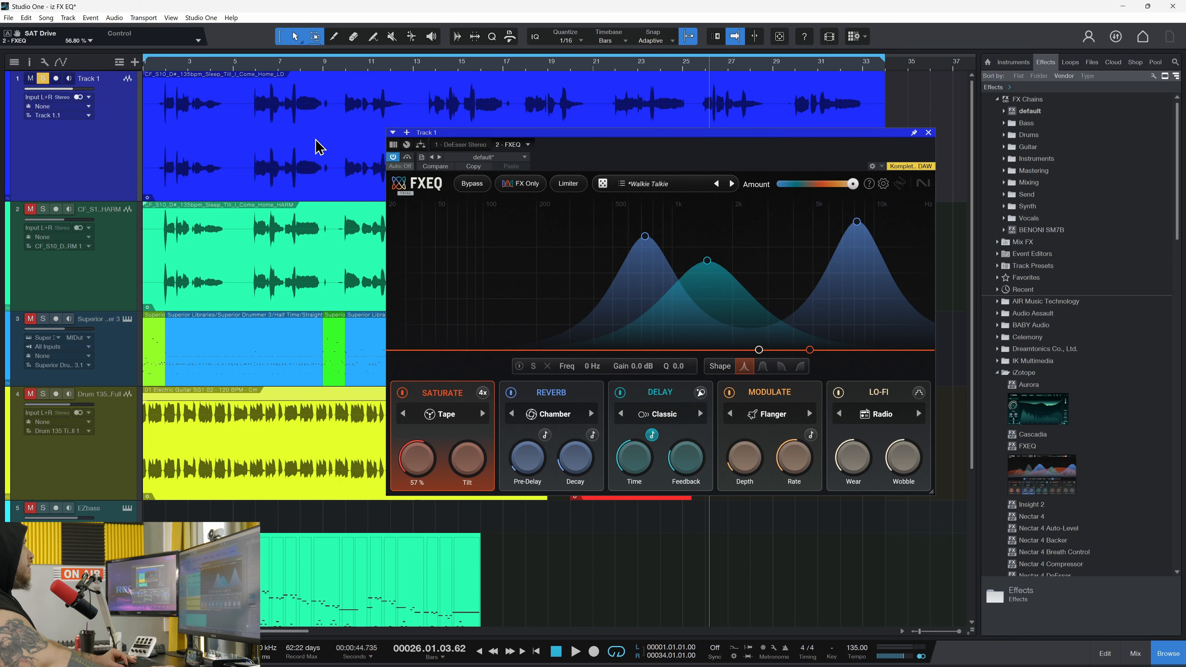
# Place the saturation band at about 27 Hz and 2.4 dB, and audition FX Only while playing from about bar 6
pyautogui.click(257, 63)
pyautogui.press('space')
pyautogui.moveTo(809, 350); pyautogui.dragTo(402, 289)
pyautogui.press('space')
pyautogui.click(518, 184)
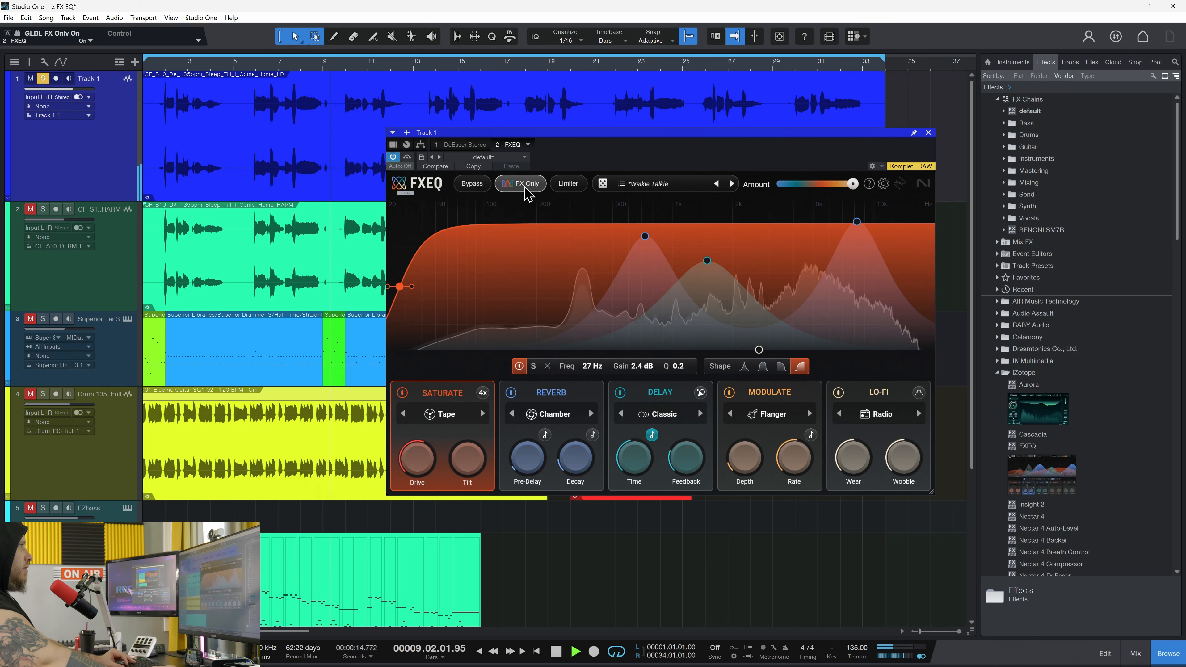
pyautogui.click(520, 186)
# Solo the saturation band, move it to about 53 Hz and 2.5 dB, and set drive to about 54% and tilt to +14%
pyautogui.click(534, 365)
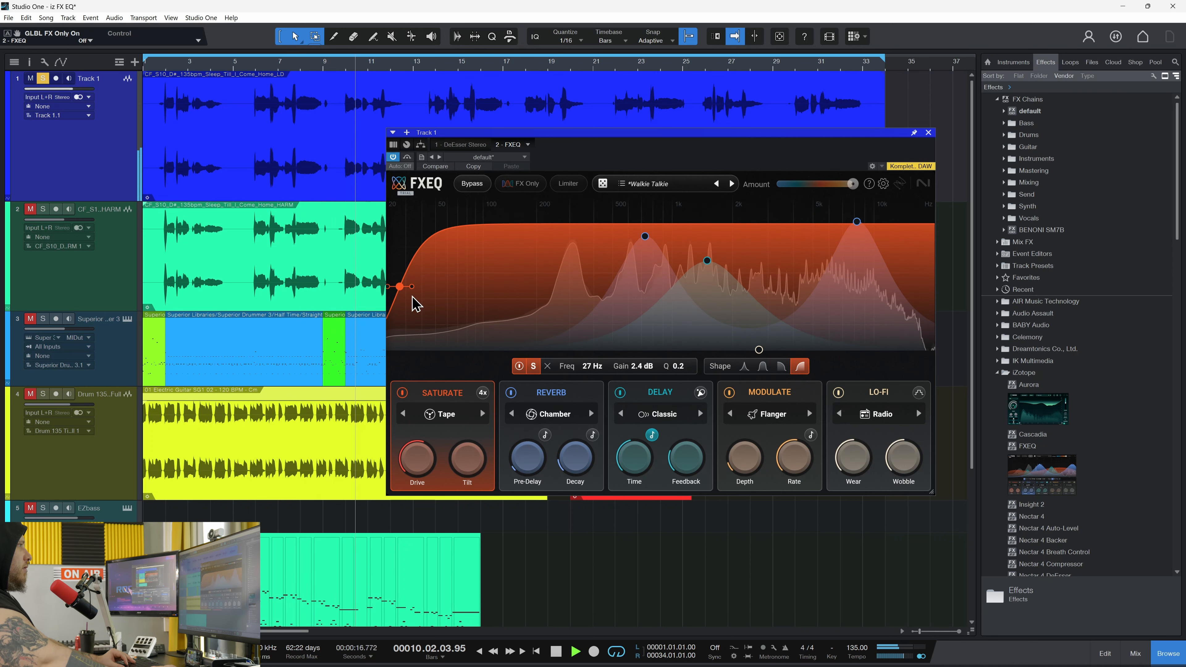
pyautogui.moveTo(403, 289); pyautogui.dragTo(440, 287)
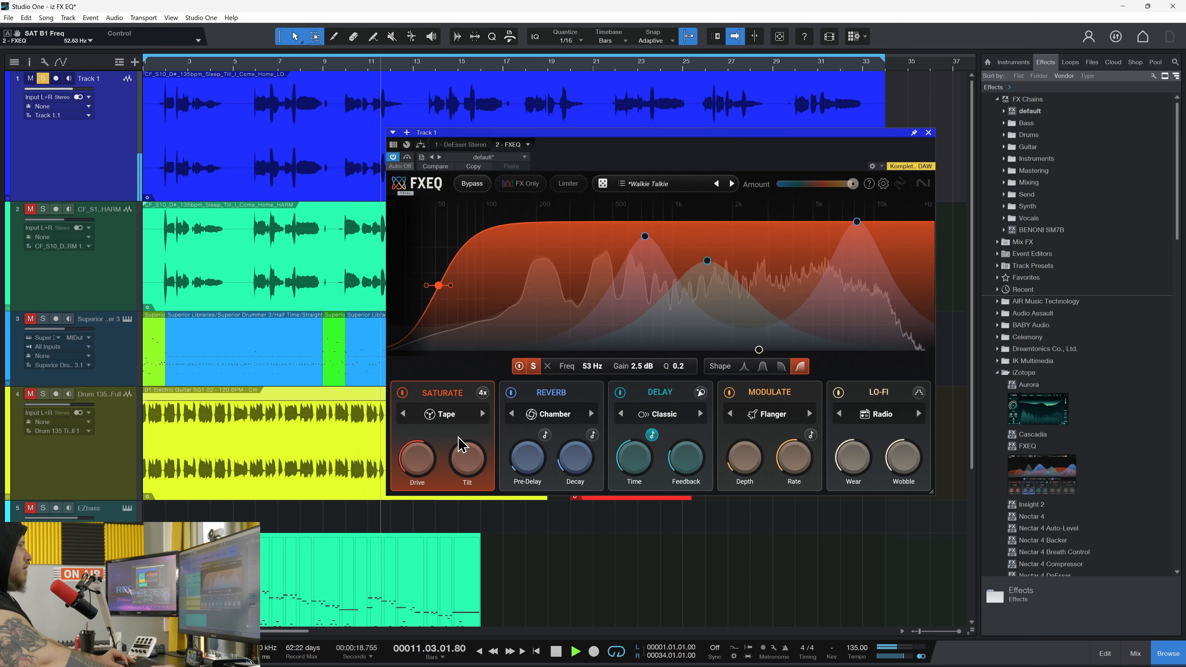
pyautogui.moveTo(482, 424); pyautogui.dragTo(480, 426)
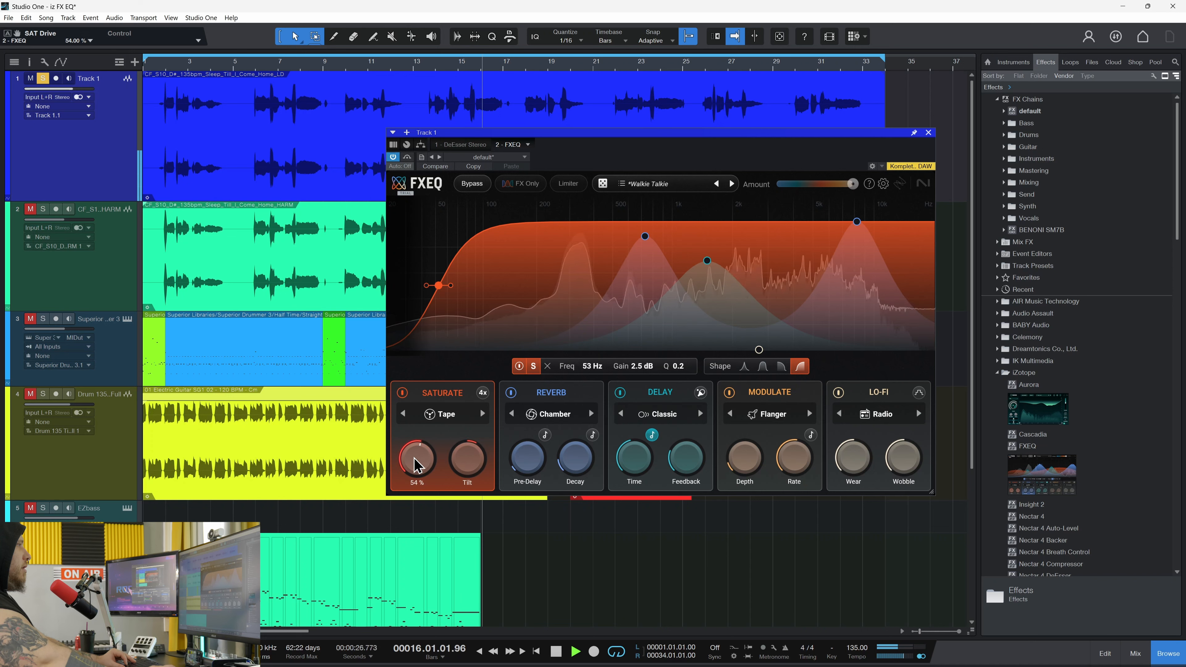
pyautogui.press('space')
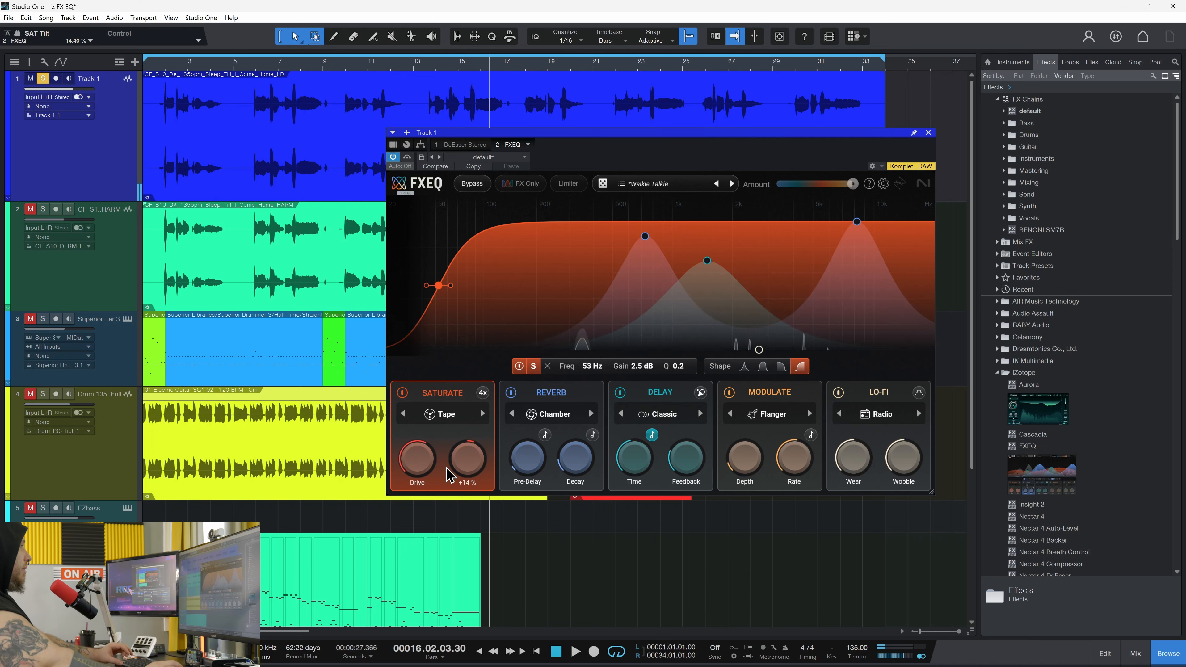
# Reduce the saturation band to about 1.0 dB near 59 Hz while replaying from about bar 10, and turn off its solo
pyautogui.moveTo(442, 286); pyautogui.dragTo(435, 326)
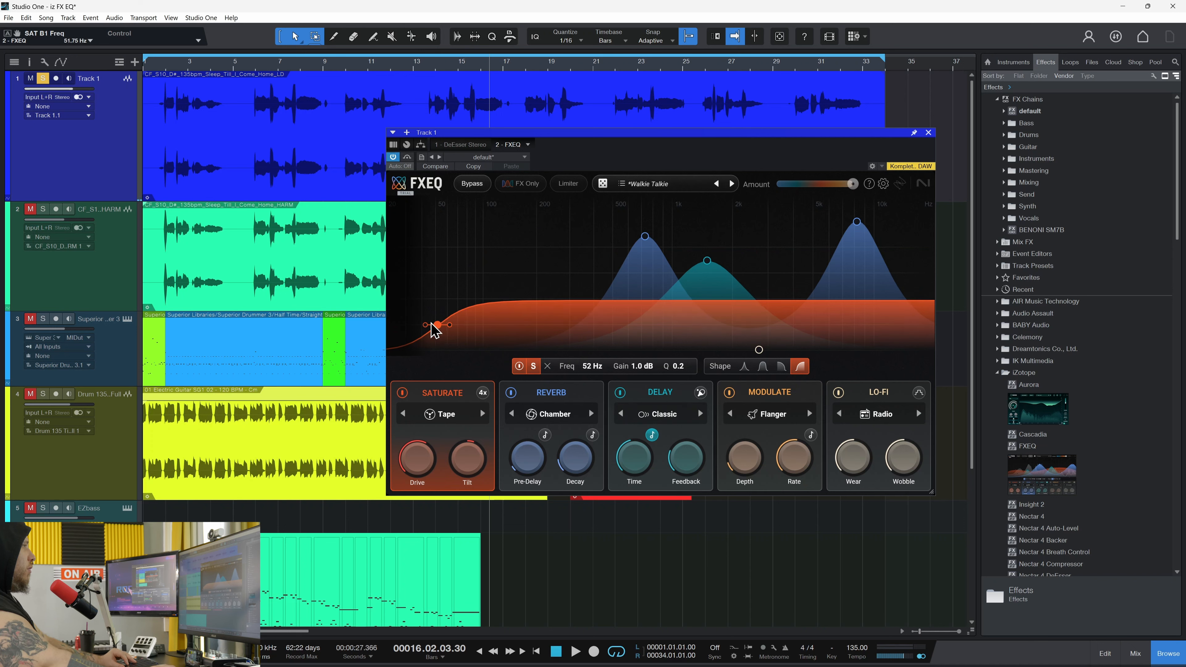
pyautogui.click(353, 72)
pyautogui.press('space')
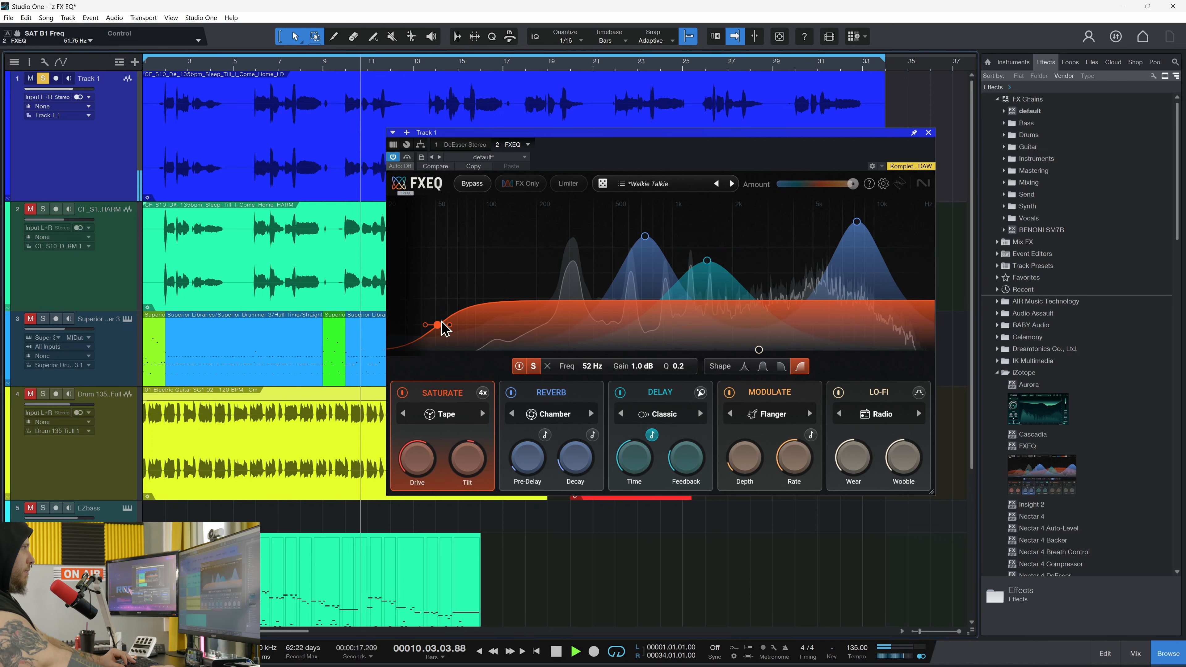
pyautogui.moveTo(440, 326); pyautogui.dragTo(443, 326)
pyautogui.click(534, 368)
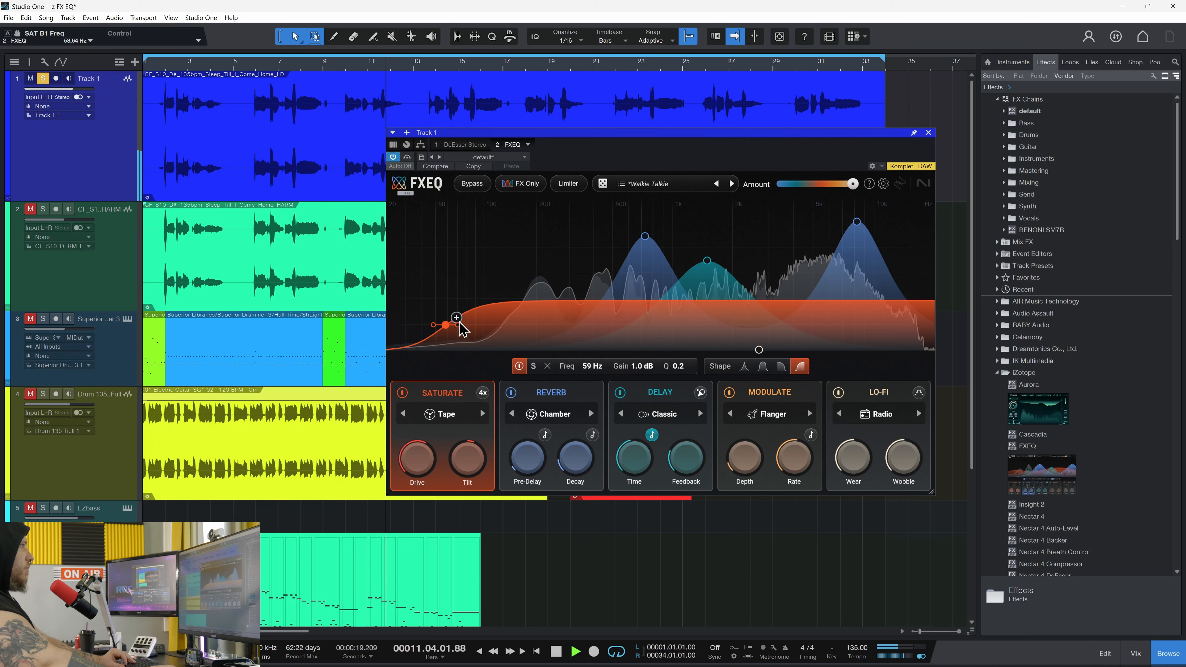
pyautogui.moveTo(454, 329); pyautogui.dragTo(453, 329)
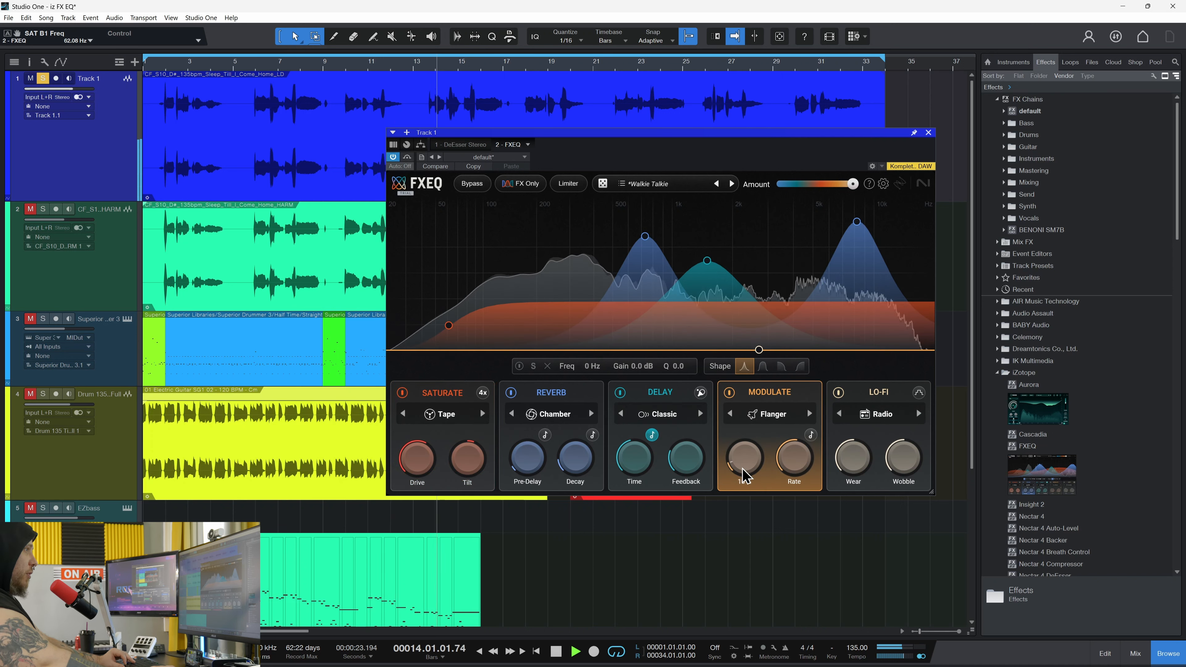
# Add a flat-topped Lo-Fi band and sweep it in solo from about 147 Hz to about 3172 Hz, 4.8 dB and Q 1.5
pyautogui.moveTo(760, 350); pyautogui.dragTo(577, 310)
pyautogui.click(763, 368)
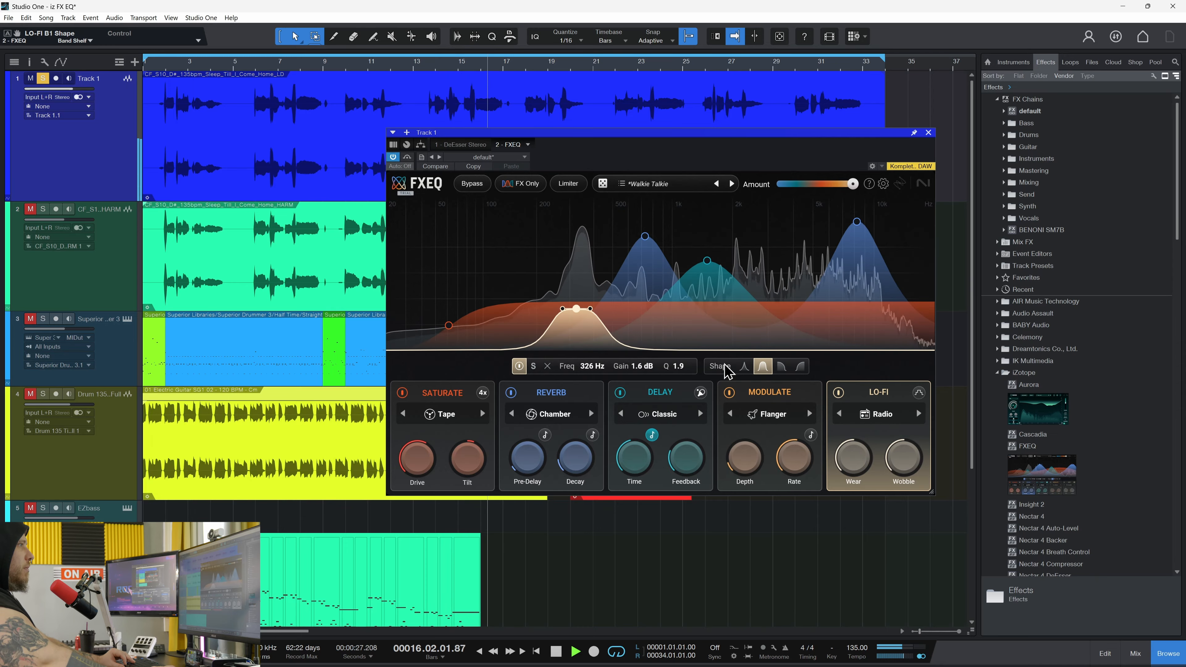
pyautogui.moveTo(576, 308); pyautogui.dragTo(514, 249)
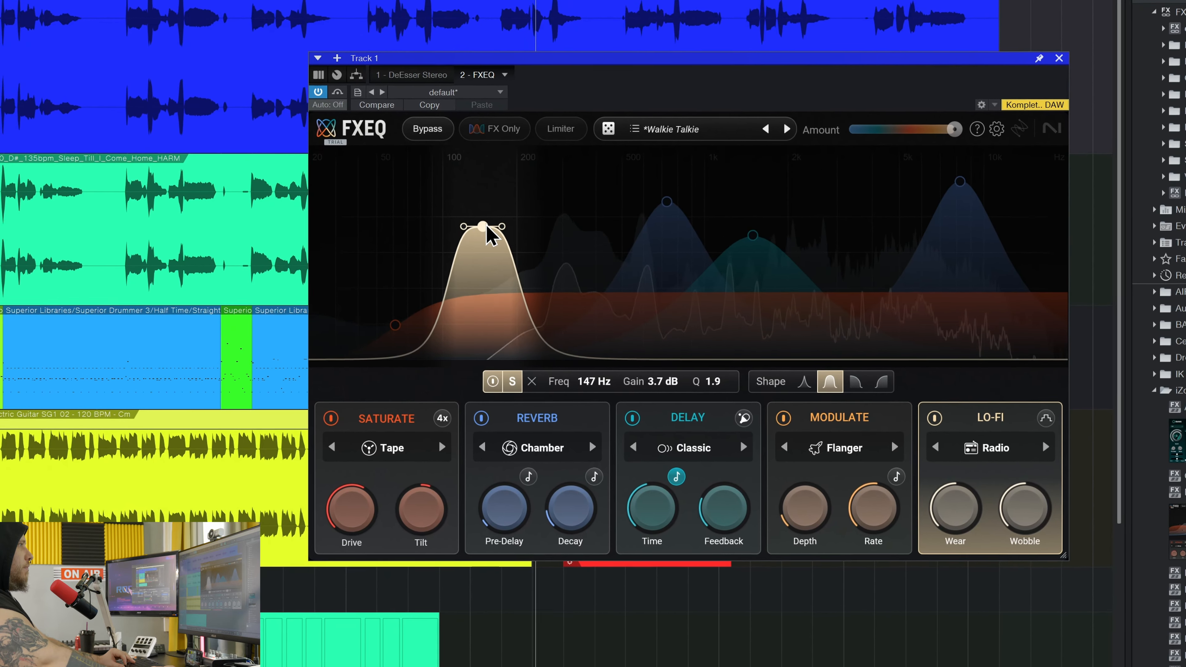
pyautogui.moveTo(499, 241); pyautogui.dragTo(864, 174)
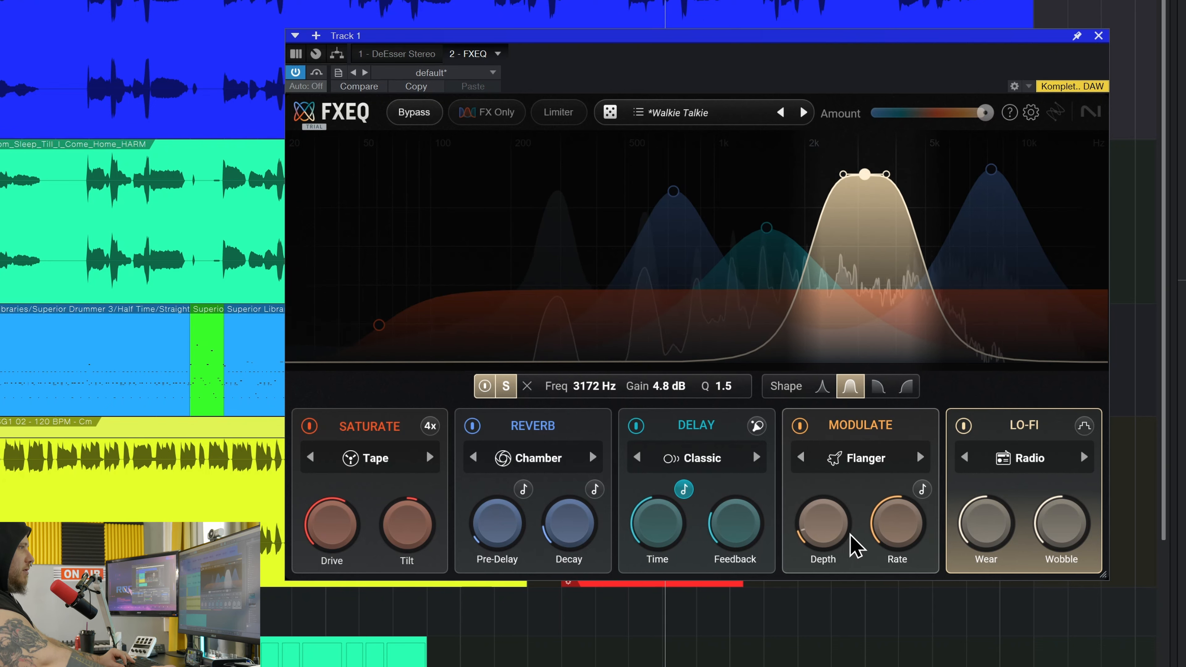
# Switch the modulation type to Phaser, set its depth to about 42% and adjust its rate
pyautogui.moveTo(845, 545)
pyautogui.click(920, 457)
pyautogui.click(920, 457)
pyautogui.moveTo(837, 545); pyautogui.dragTo(834, 530)
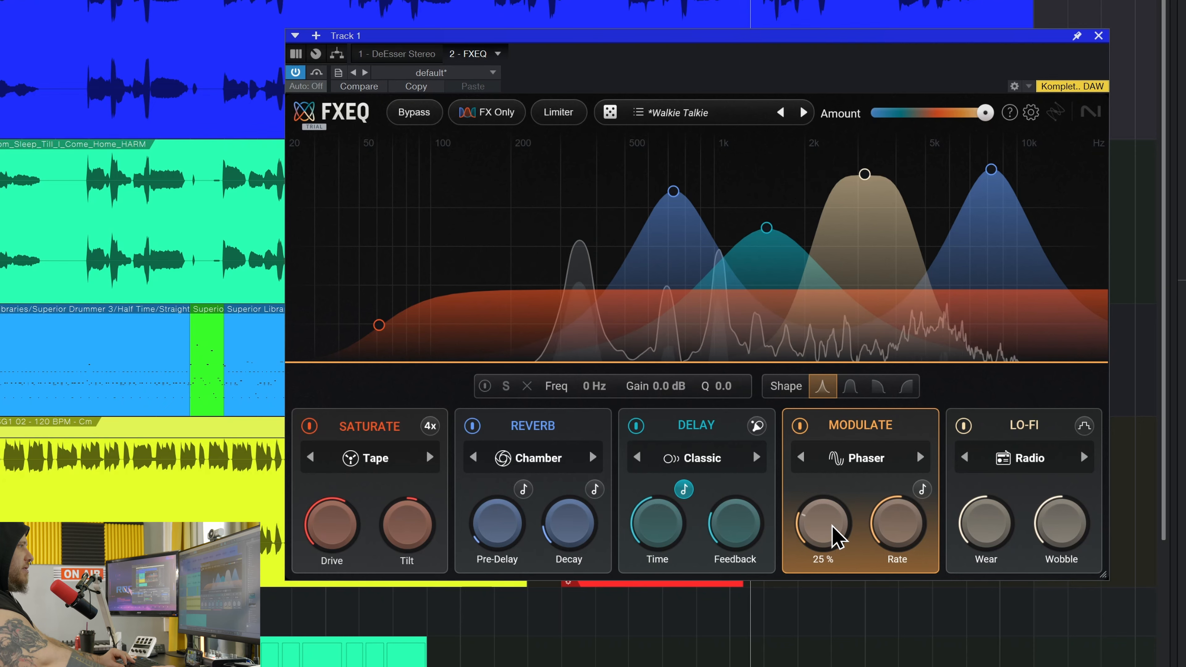
pyautogui.click(864, 174)
pyautogui.moveTo(798, 537); pyautogui.dragTo(842, 493)
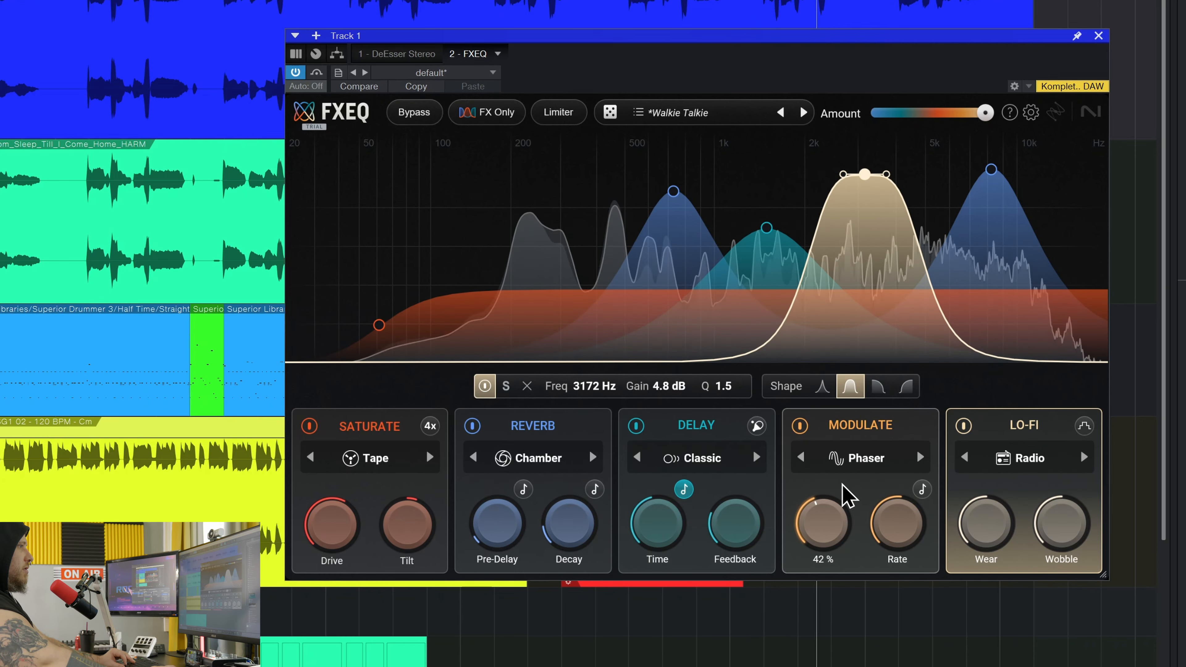
pyautogui.moveTo(890, 535)
pyautogui.mouseDown()
pyautogui.moveTo(911, 448)
pyautogui.moveTo(888, 539)
pyautogui.mouseUp()
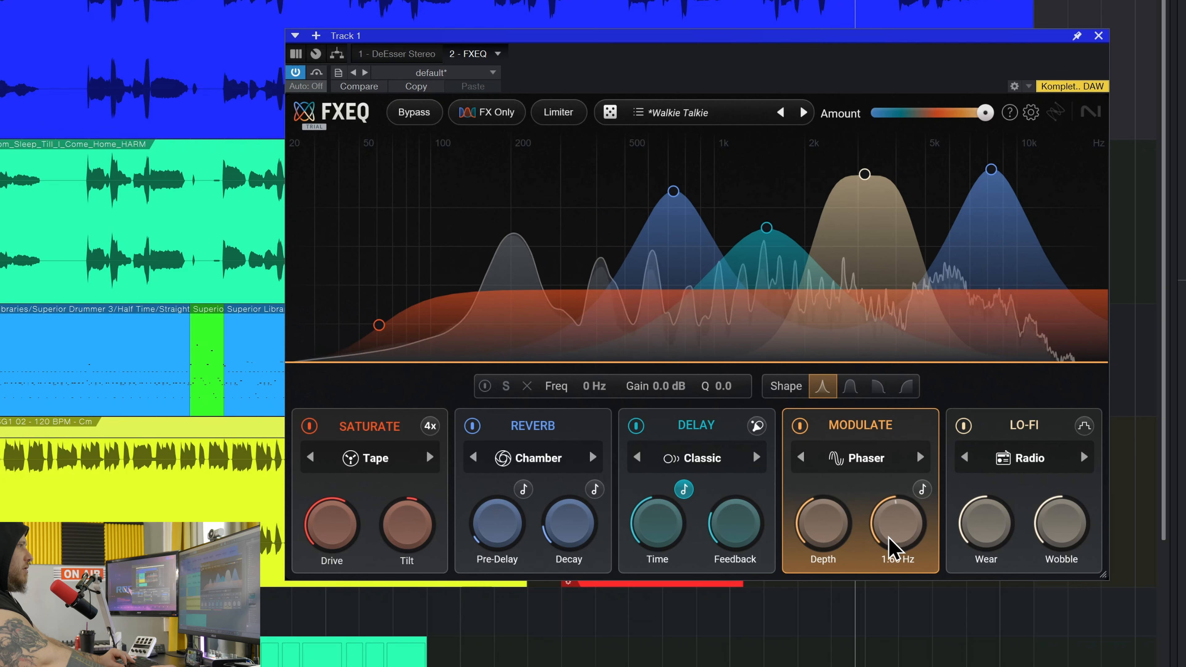
# Lower the Lo-Fi band to about 3153 Hz and 3.4 dB
pyautogui.moveTo(864, 175); pyautogui.dragTo(871, 202)
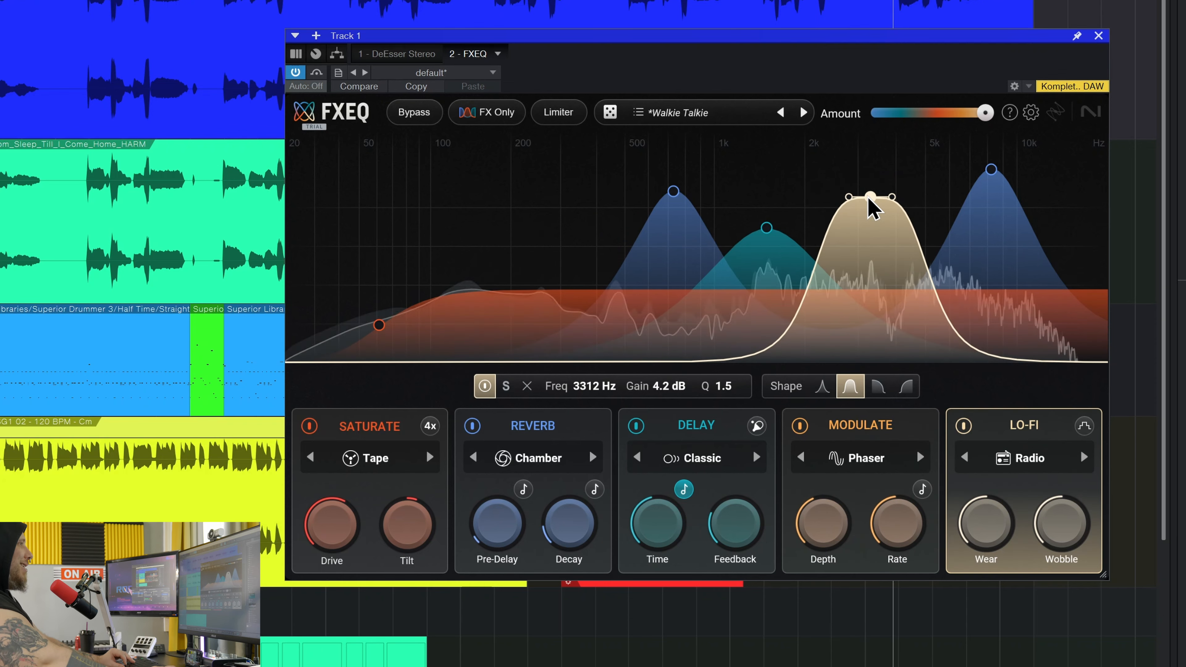
pyautogui.moveTo(871, 196); pyautogui.dragTo(864, 222)
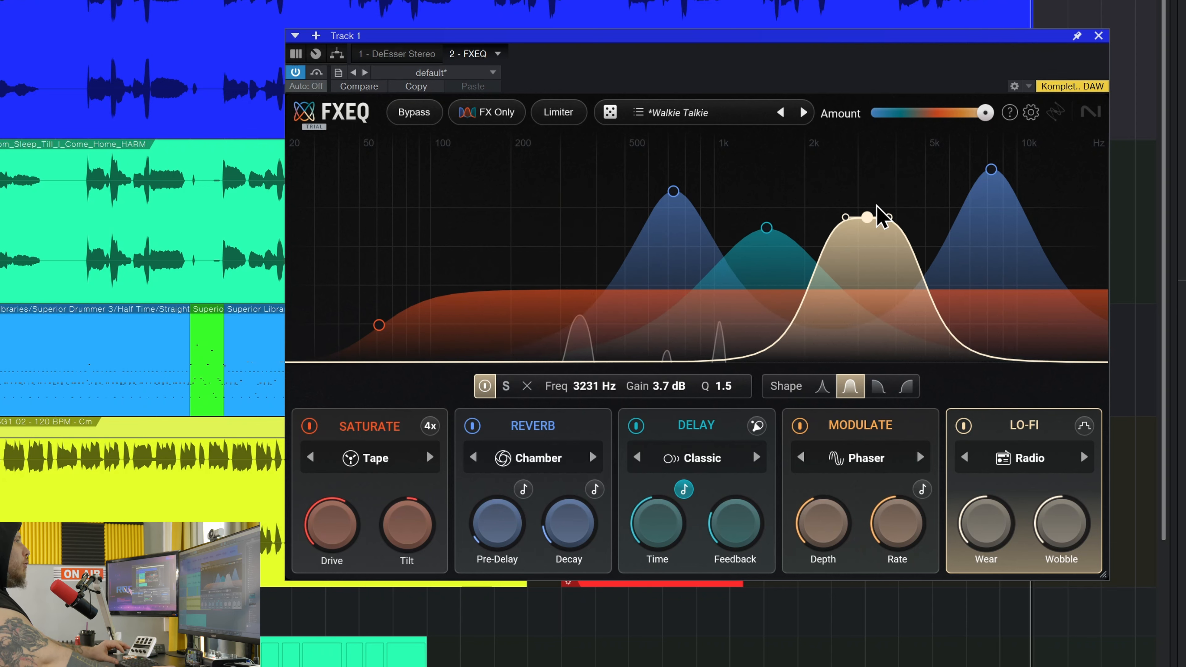
pyautogui.moveTo(867, 216); pyautogui.dragTo(865, 231)
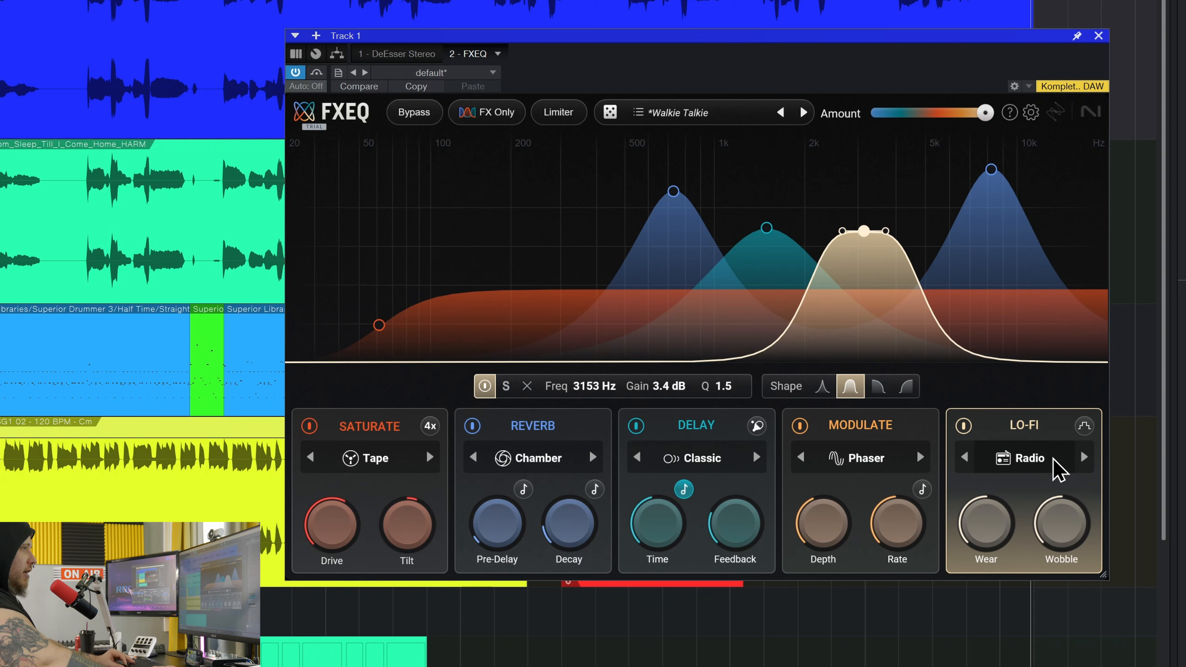
# Change the Lo-Fi band to a falling slope at 20000 Hz and about 3.8 dB, and start playback
pyautogui.click(878, 386)
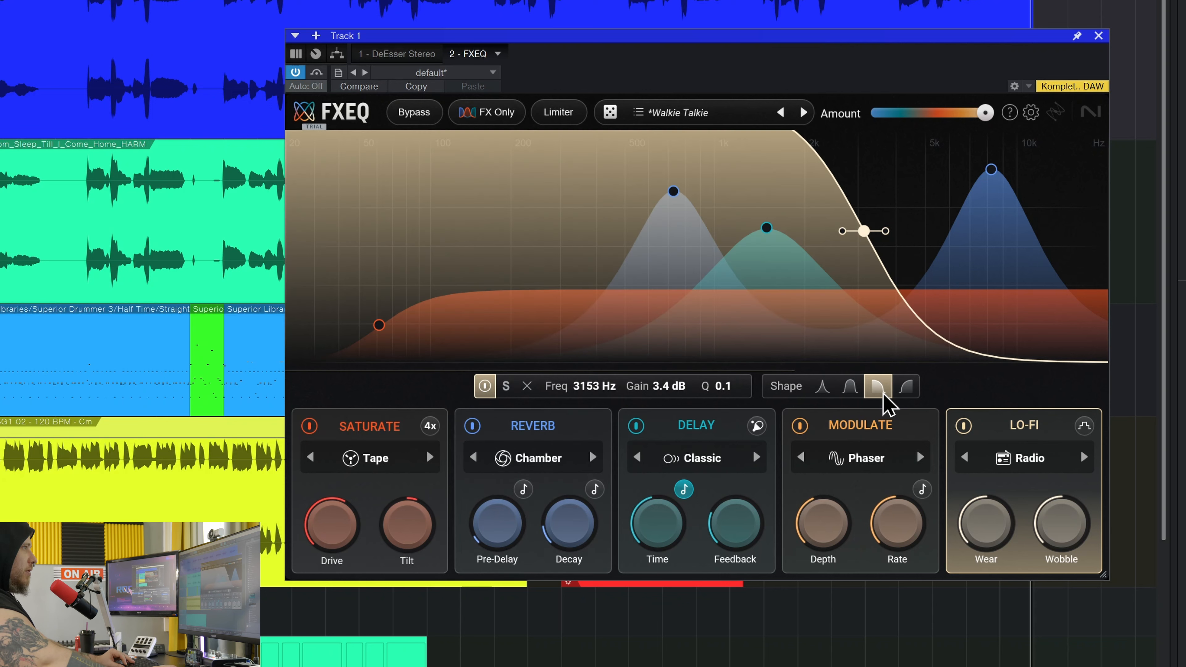
pyautogui.moveTo(864, 231); pyautogui.dragTo(1114, 224)
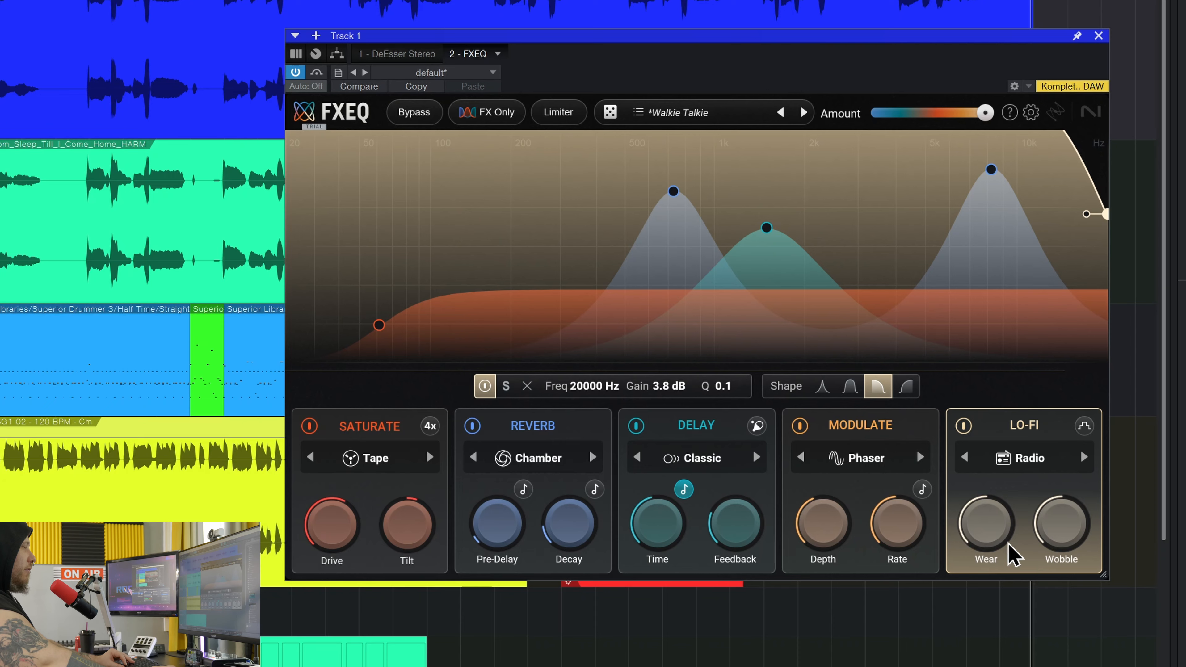
pyautogui.press('space')
# Raise the Lo-Fi wear to about 79% and wobble to 100%, and enable the Lo-Fi module's curve option
pyautogui.moveTo(992, 532); pyautogui.dragTo(1008, 469)
pyautogui.moveTo(1039, 534); pyautogui.dragTo(986, 436)
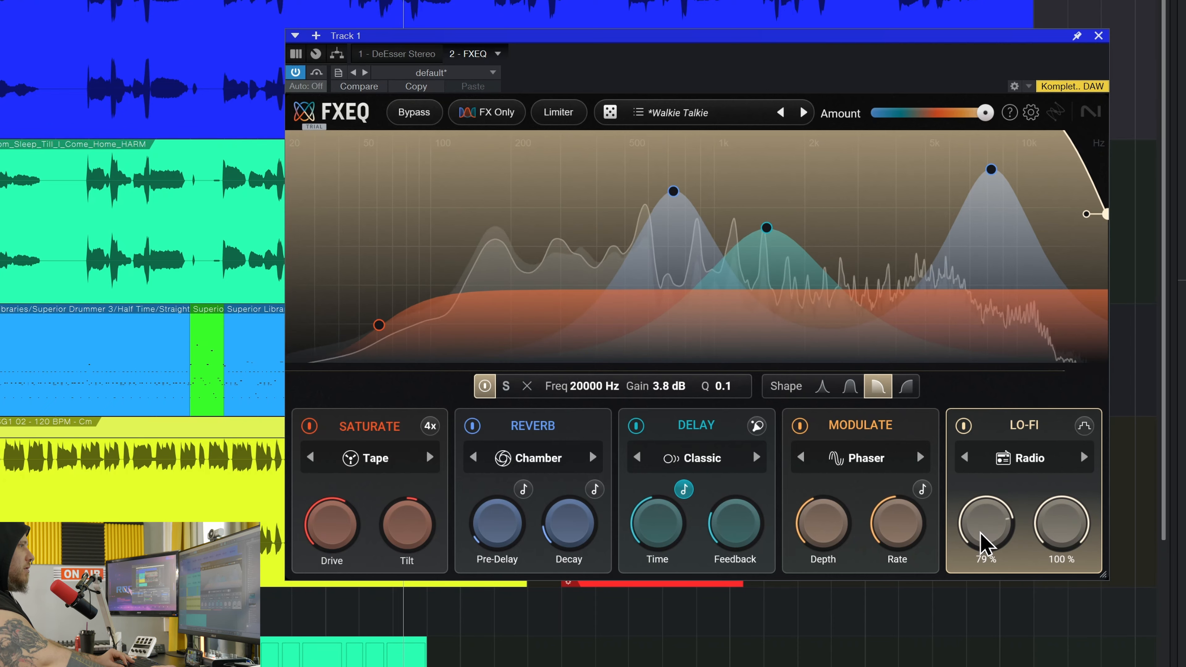
pyautogui.click(1086, 426)
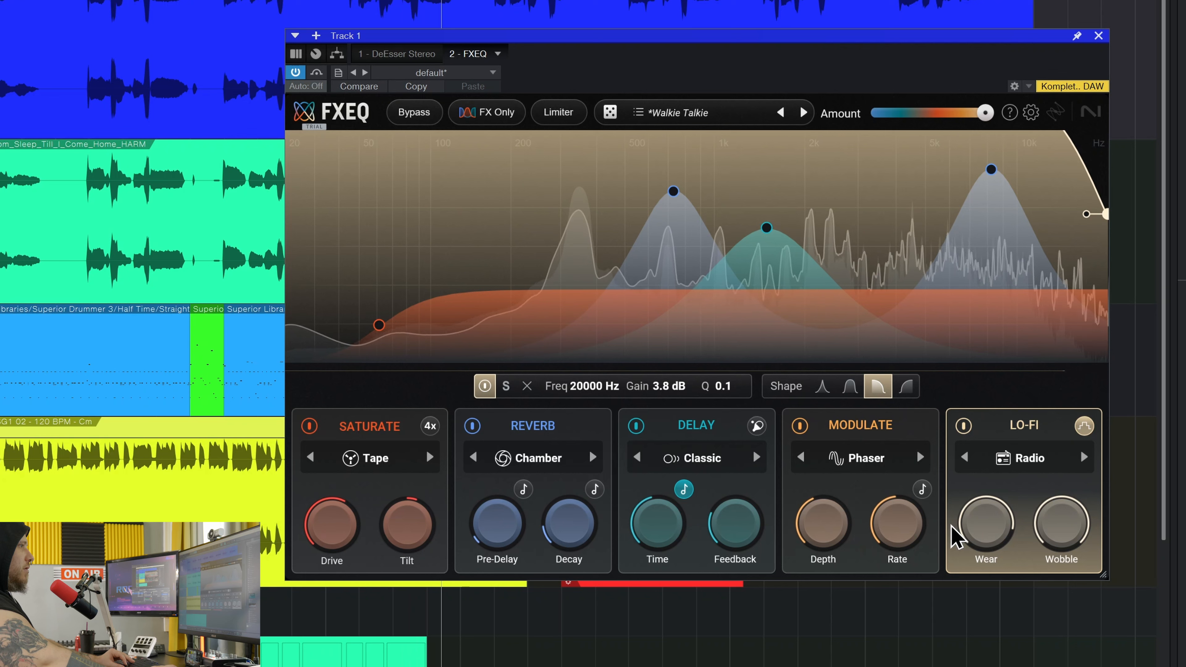
pyautogui.moveTo(966, 525); pyautogui.dragTo(980, 529)
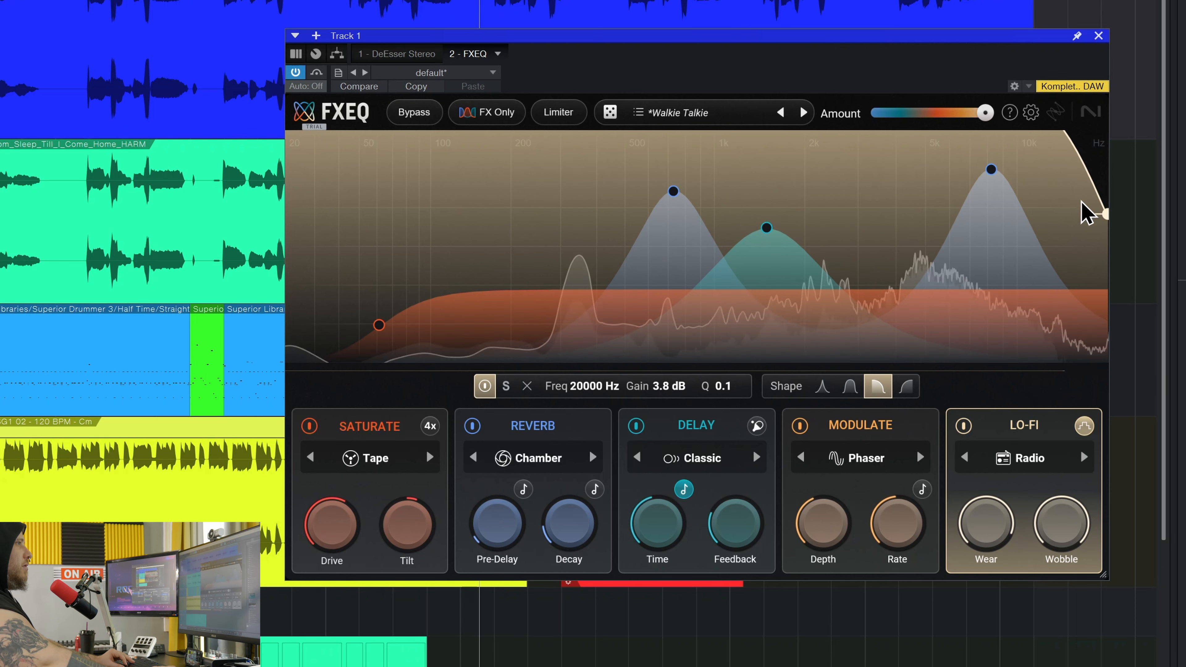
# Switch the Lo-Fi type to Tape and pull its band down to about 237 Hz and 1.2 dB
pyautogui.moveTo(1107, 223); pyautogui.dragTo(1112, 249)
pyautogui.click(1084, 457)
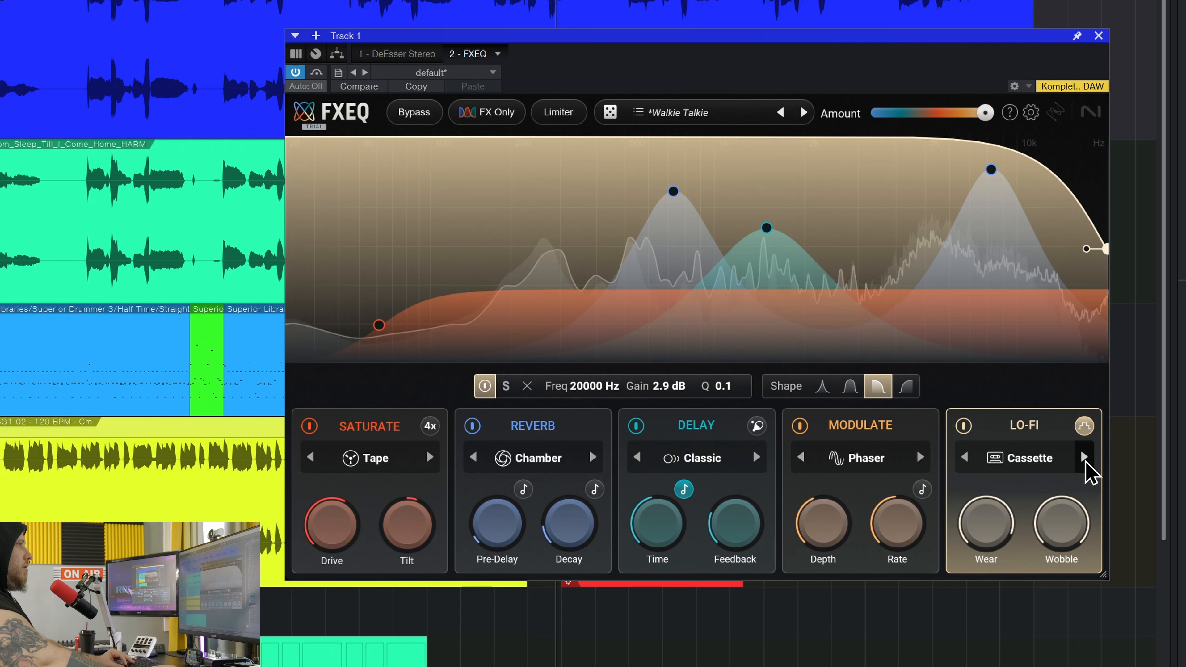
pyautogui.click(1083, 458)
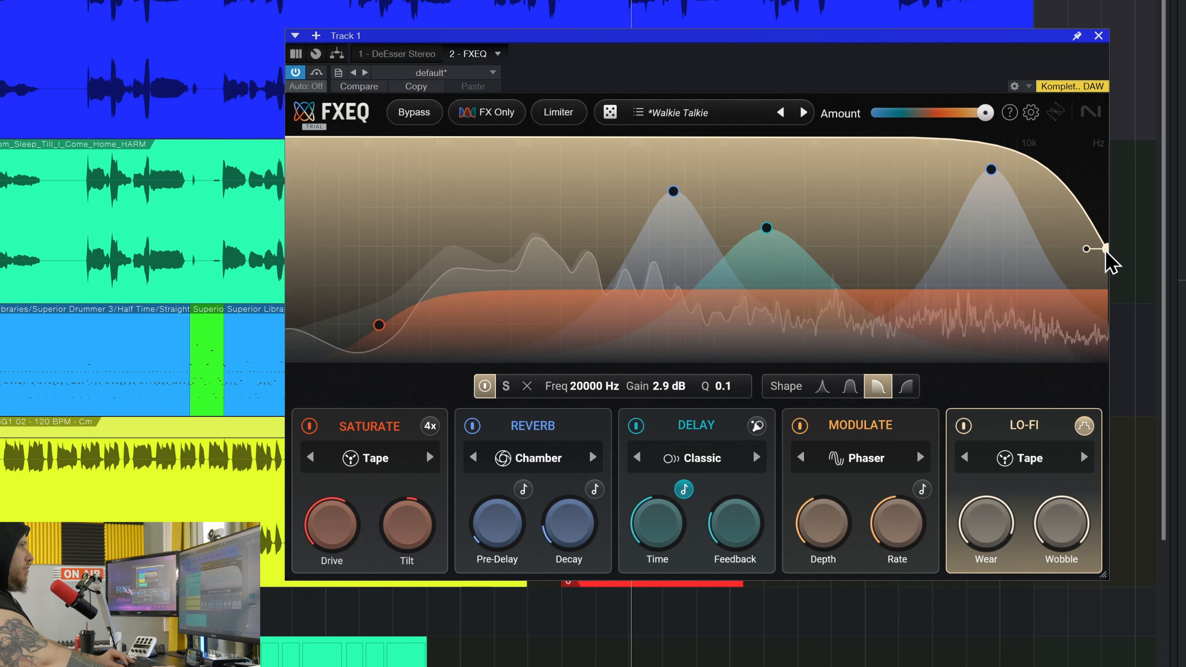
pyautogui.moveTo(1103, 249); pyautogui.dragTo(555, 297)
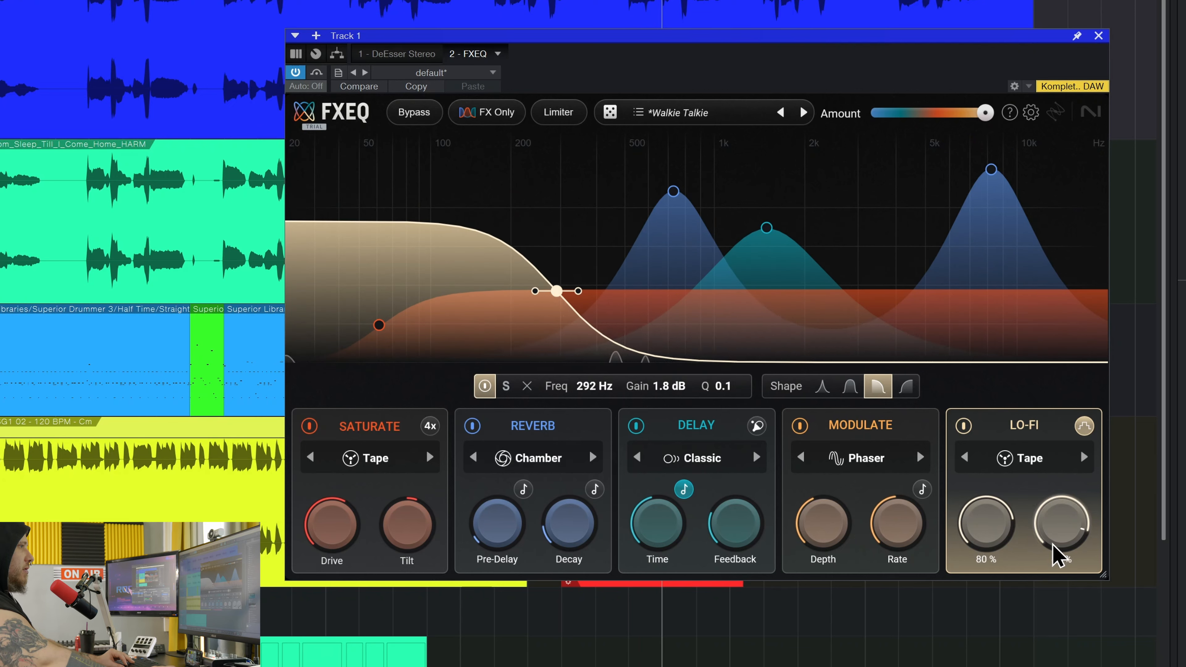
pyautogui.moveTo(537, 296)
pyautogui.mouseDown()
pyautogui.moveTo(551, 301)
pyautogui.moveTo(532, 314)
pyautogui.mouseUp()
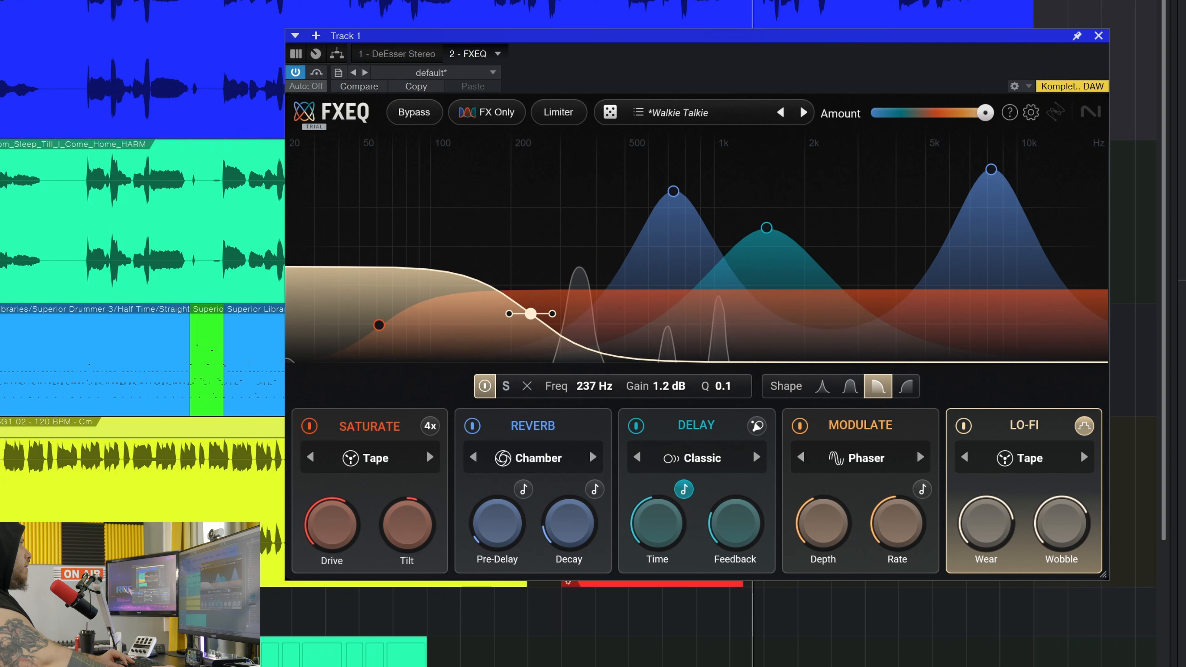
# Compare the vocal with FXEQ bypassed and active, and deselect the Lo-Fi band
pyautogui.click(413, 112)
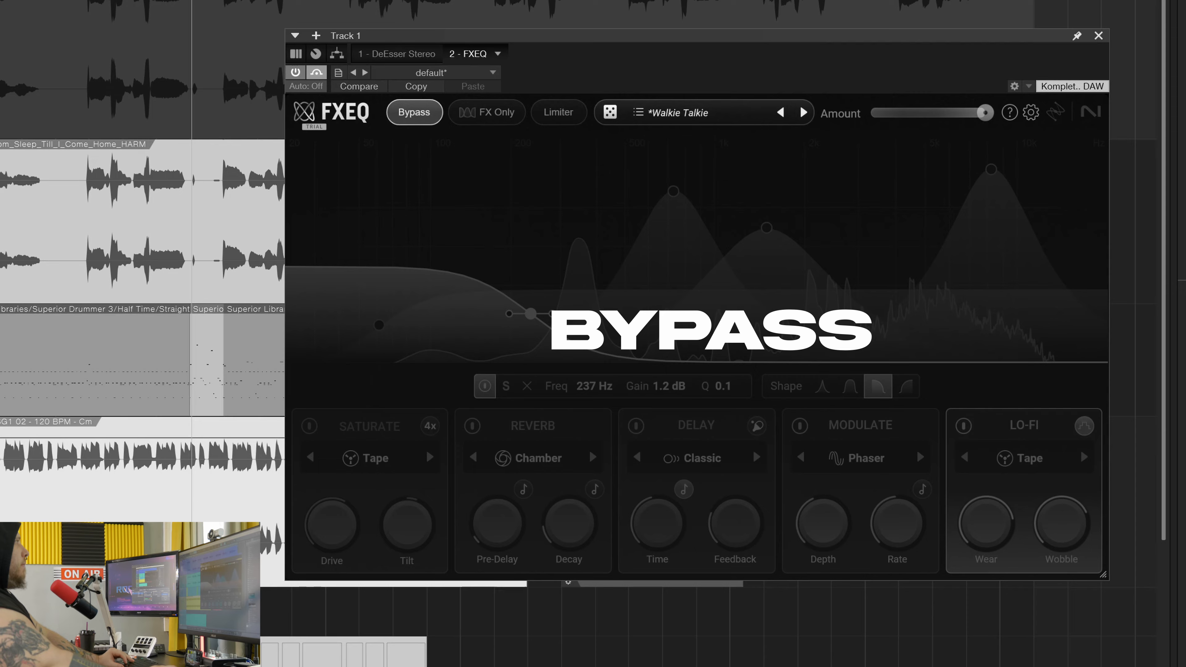
pyautogui.click(414, 112)
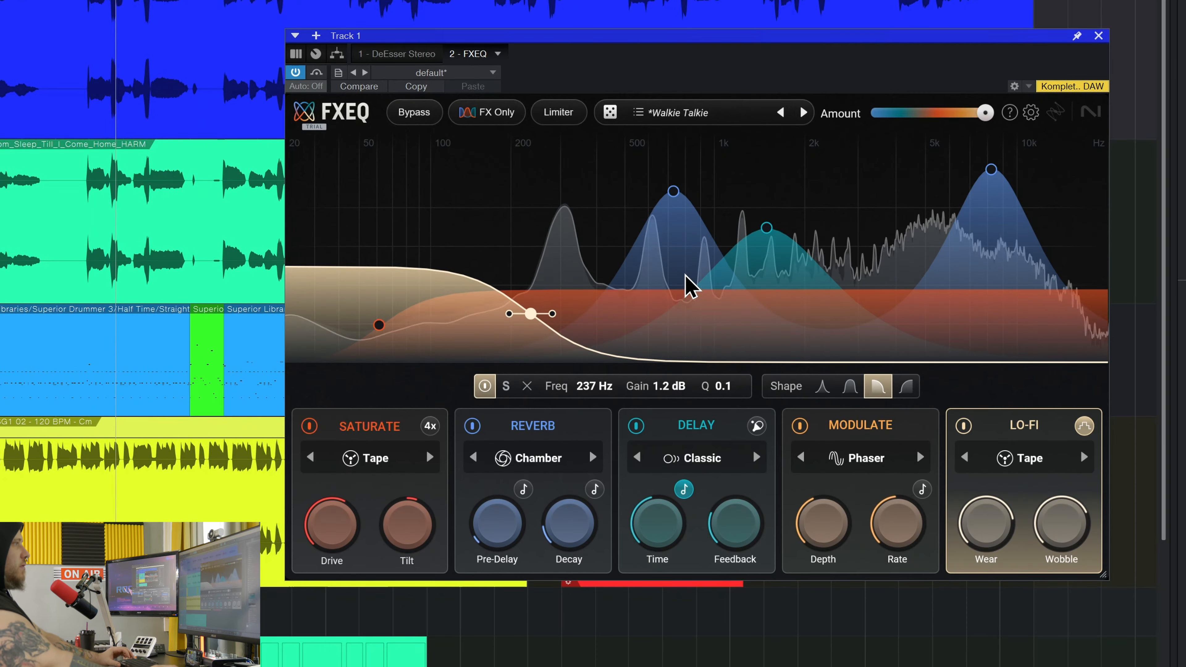
pyautogui.click(544, 240)
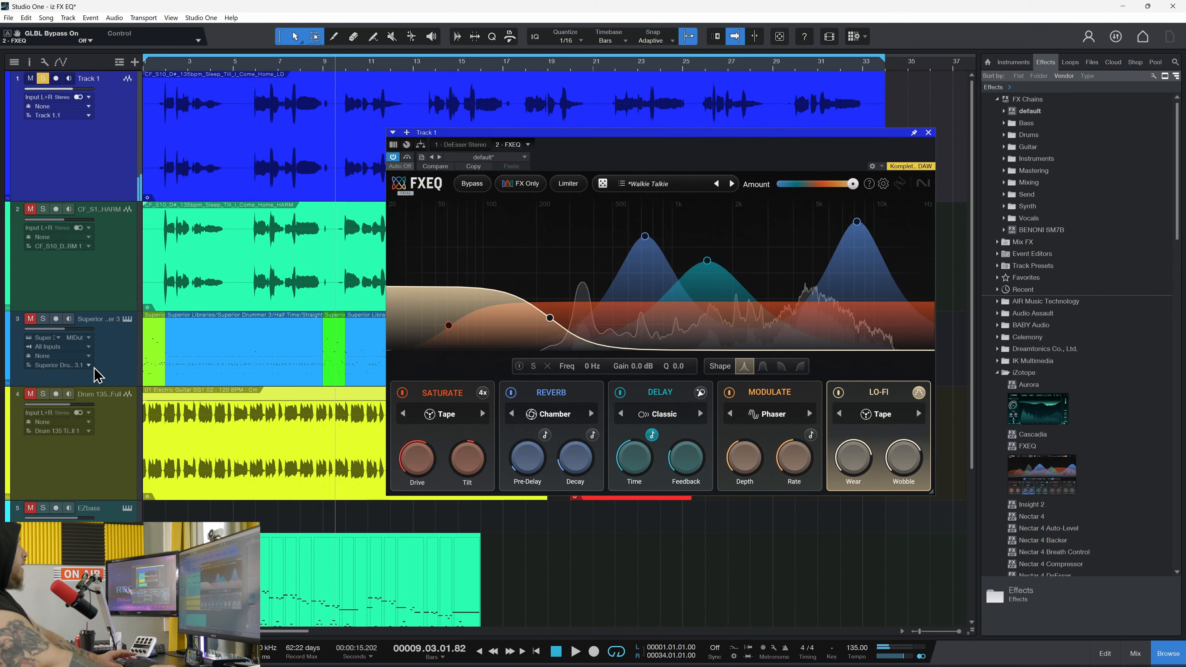
# Solo the Superior Drummer track and open FXEQ on the harmony vocal track
pyautogui.click(43, 320)
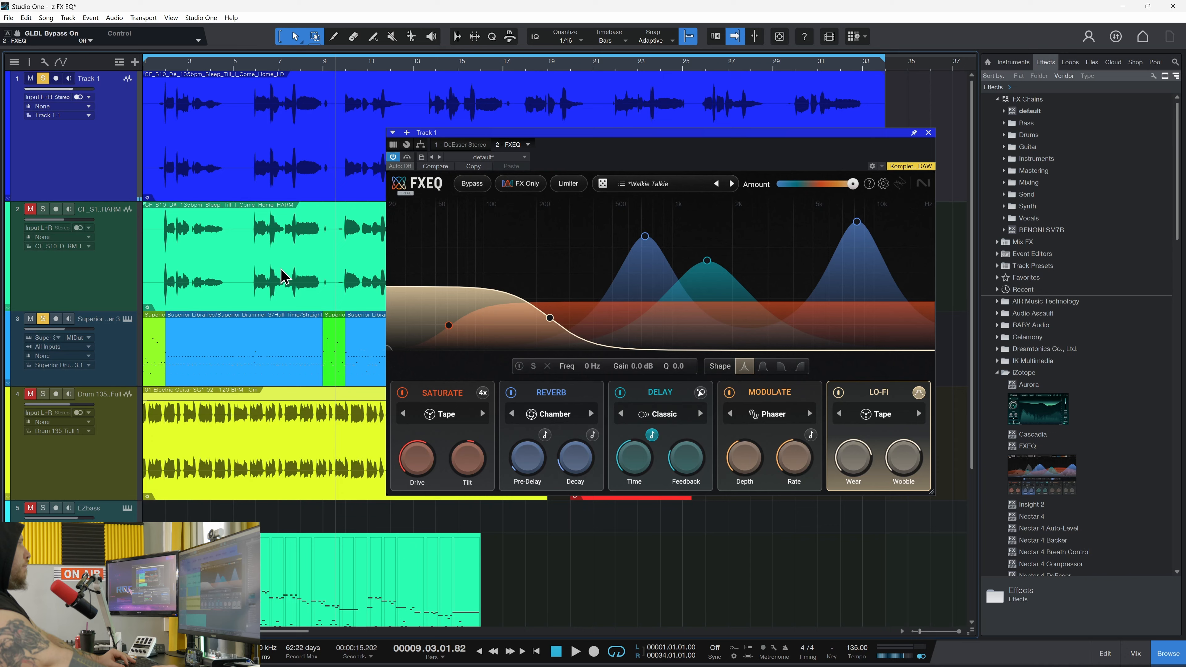
pyautogui.click(105, 278)
pyautogui.moveTo(633, 140); pyautogui.dragTo(633, 126)
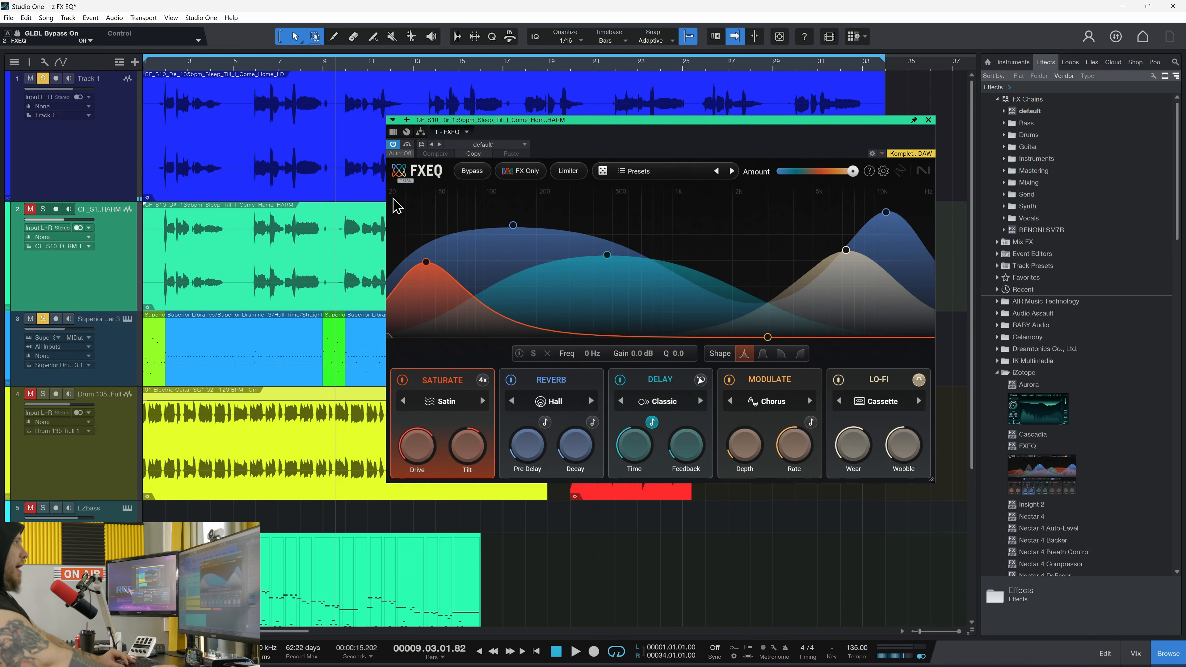
# Nudge the harmony's high reverb band to about 11646 Hz and its Saturate band to about 44 Hz, and close the plug-in
pyautogui.click(512, 226)
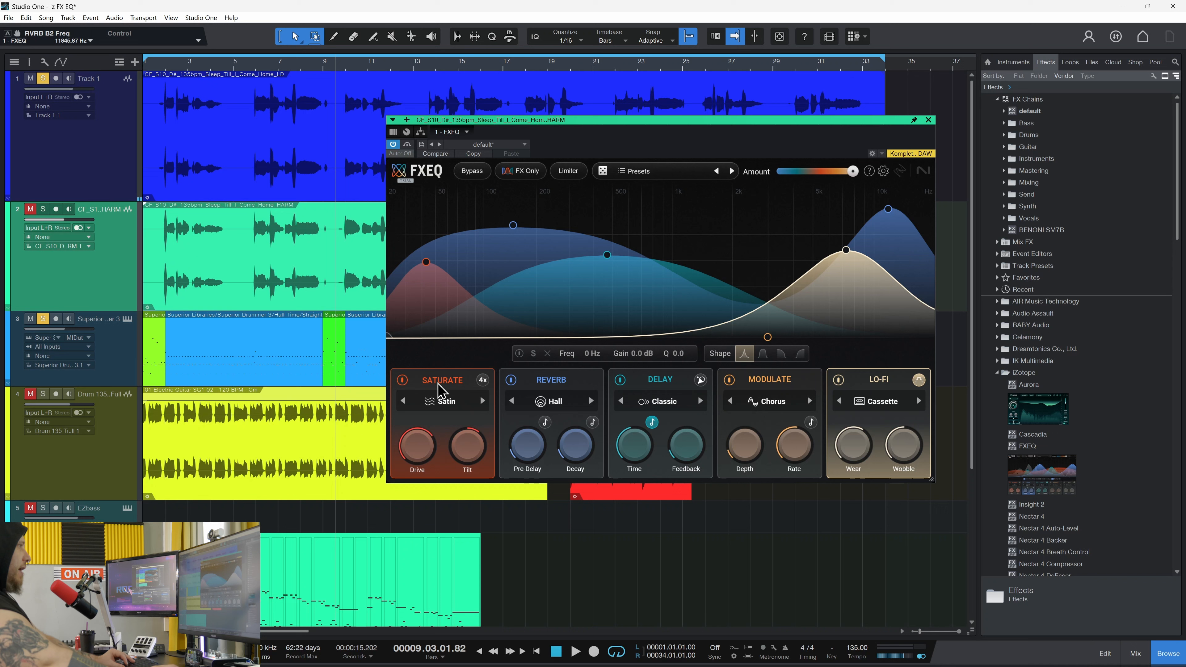
pyautogui.click(426, 262)
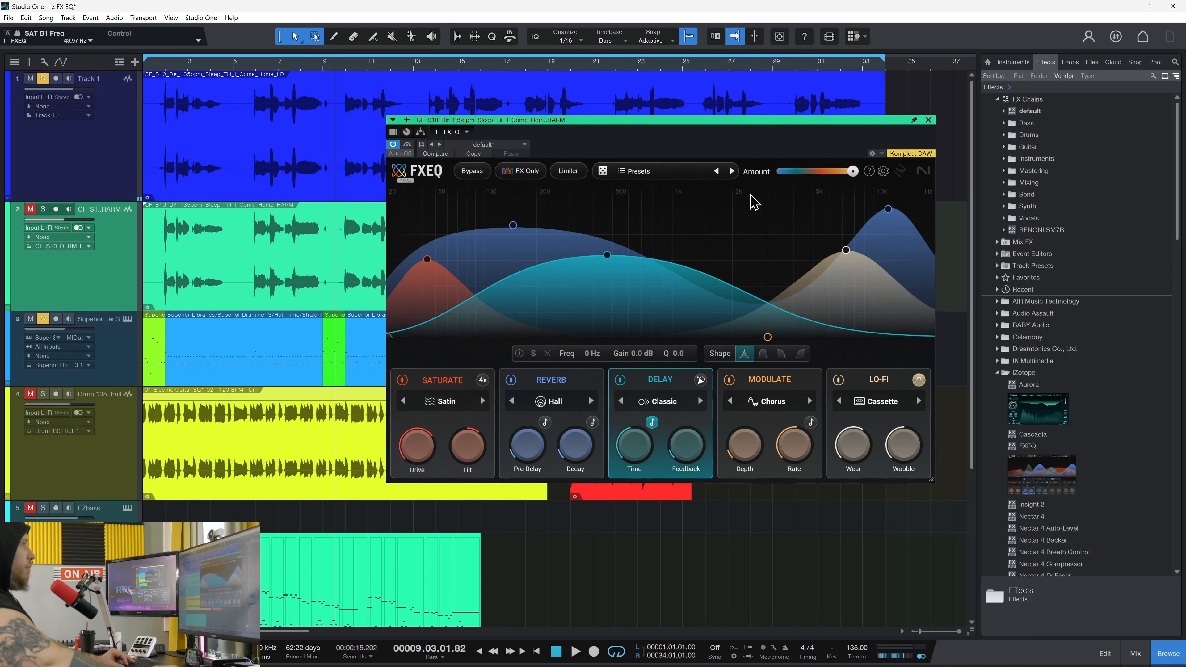
pyautogui.click(928, 120)
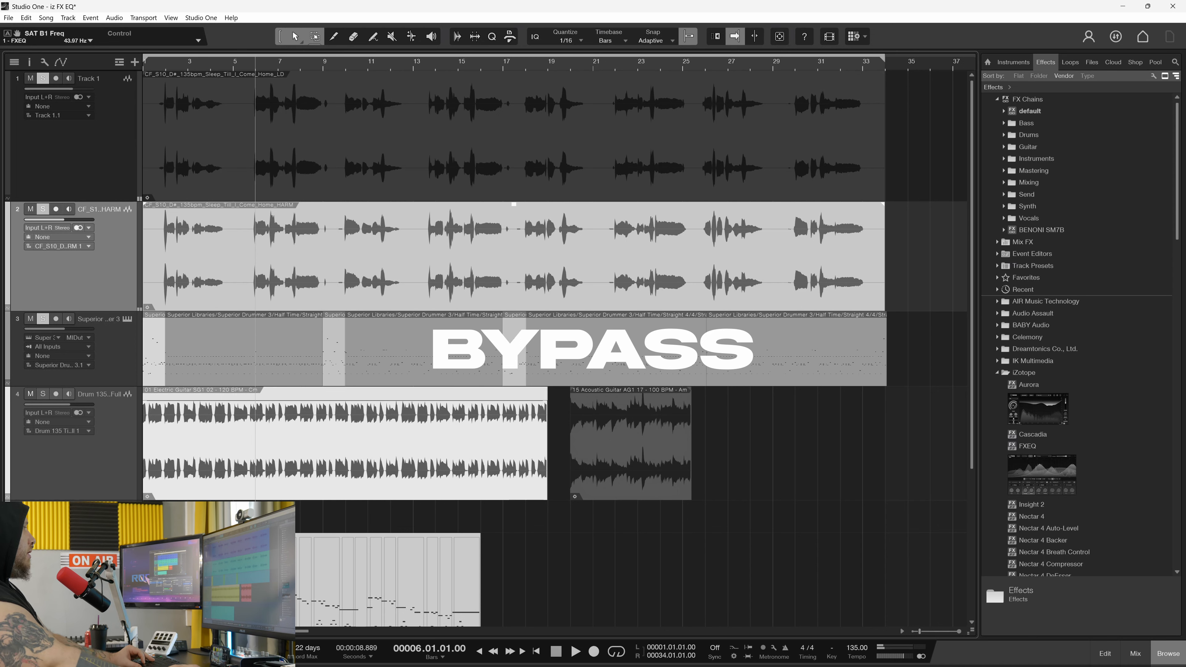
# Reopen FXEQ on the harmony track and play both vocals with the drums
pyautogui.doubleClick(19, 82)
pyautogui.doubleClick(20, 212)
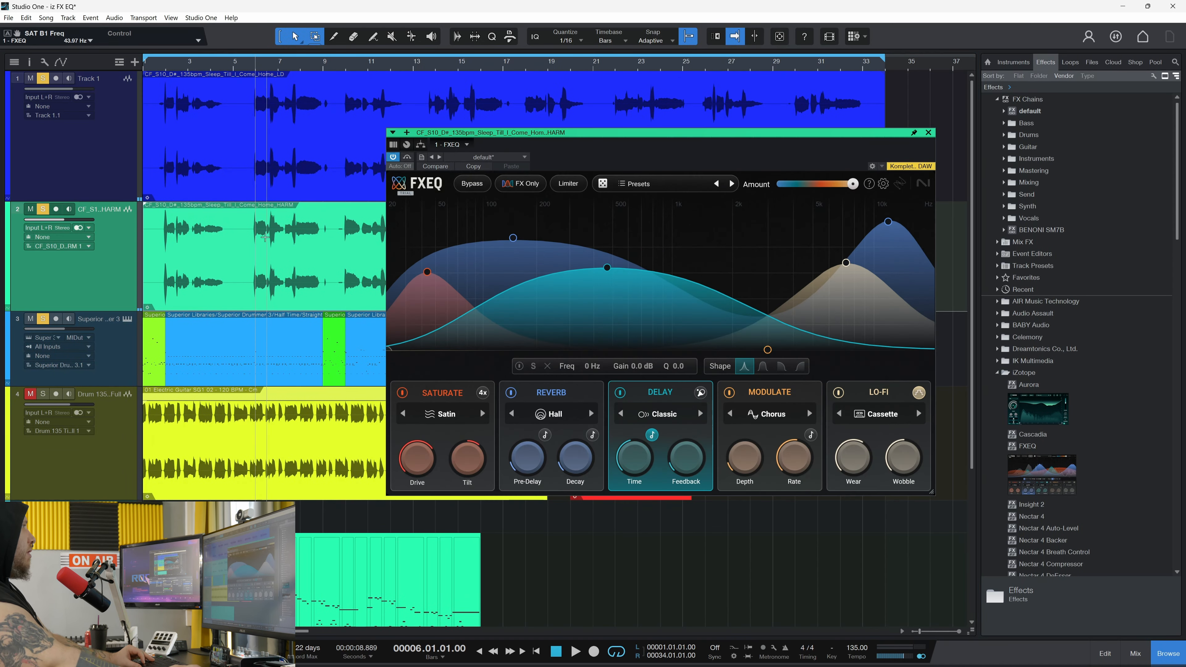
pyautogui.moveTo(750, 147); pyautogui.dragTo(764, 146)
pyautogui.press('space')
pyautogui.moveTo(715, 147); pyautogui.dragTo(740, 143)
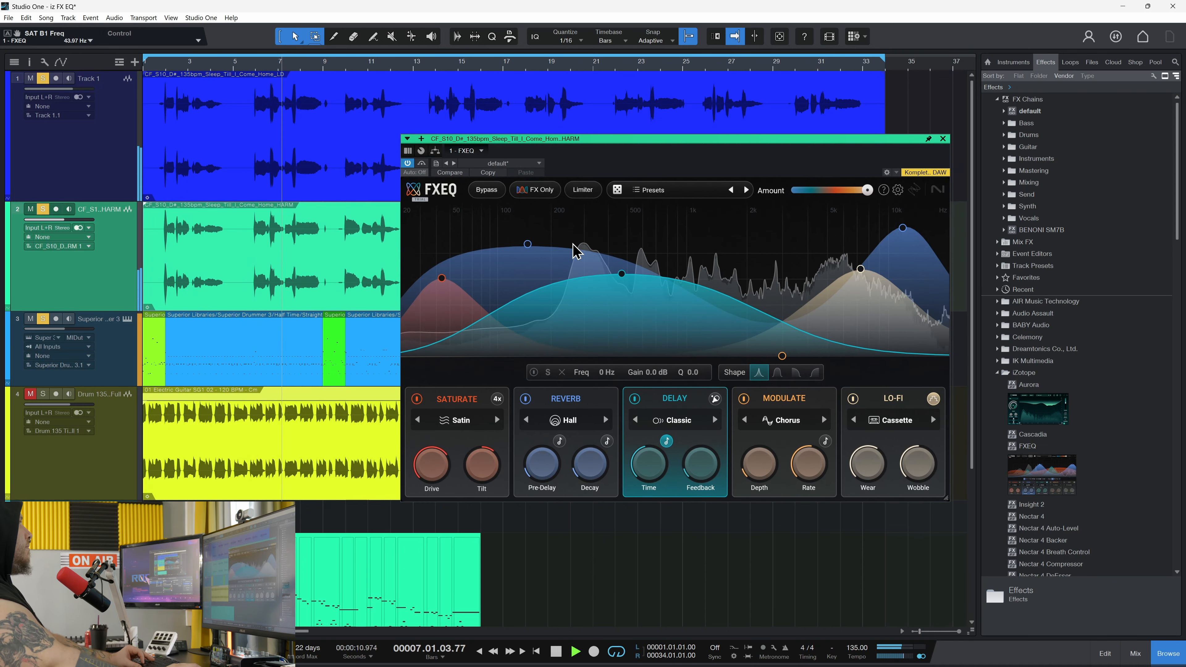
# Show Track 1's FXEQ clear of the track list while listening, stop playback and close the plug-in
pyautogui.click(58, 174)
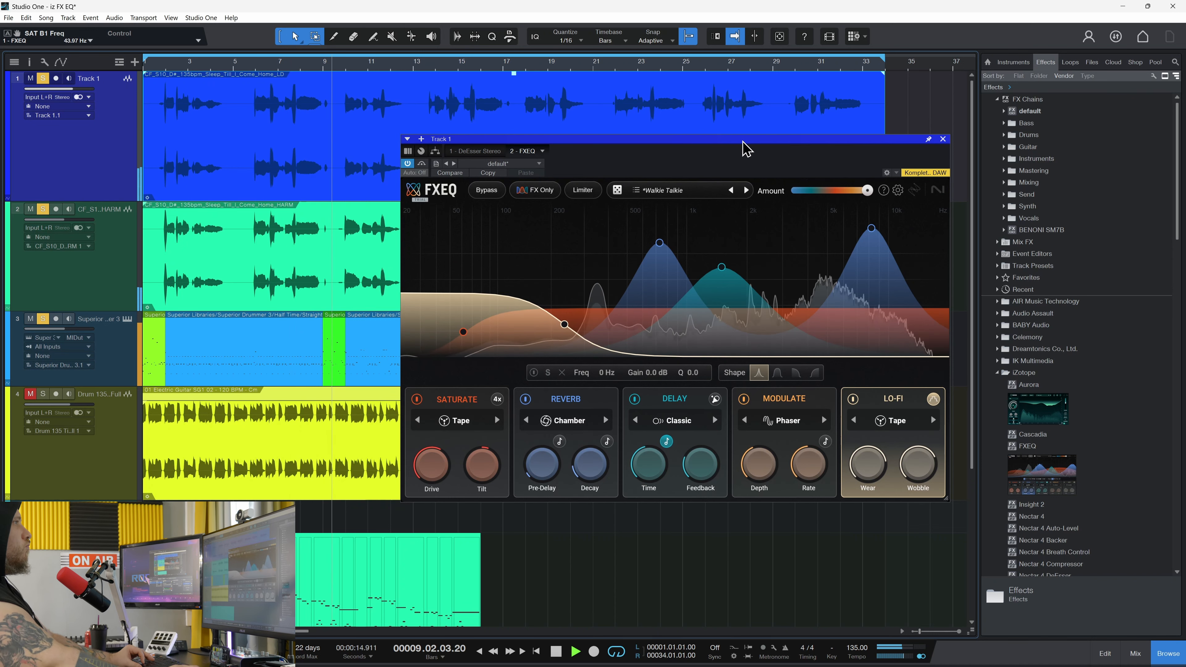
pyautogui.moveTo(742, 141); pyautogui.dragTo(740, 143)
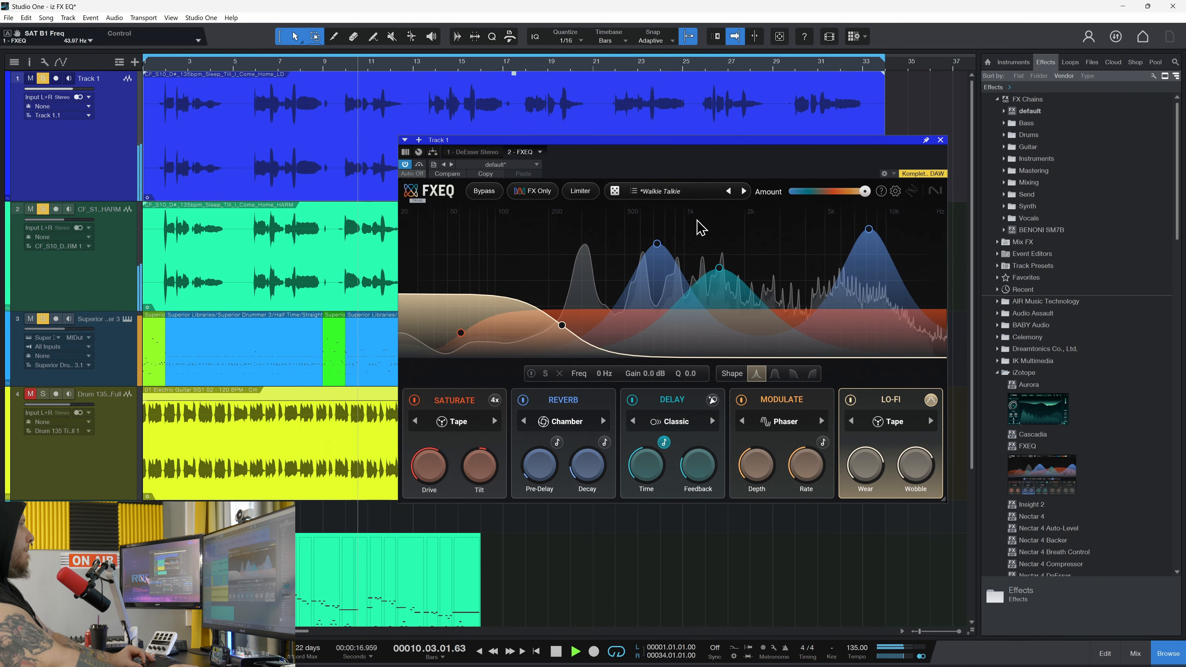
pyautogui.moveTo(784, 141); pyautogui.dragTo(776, 145)
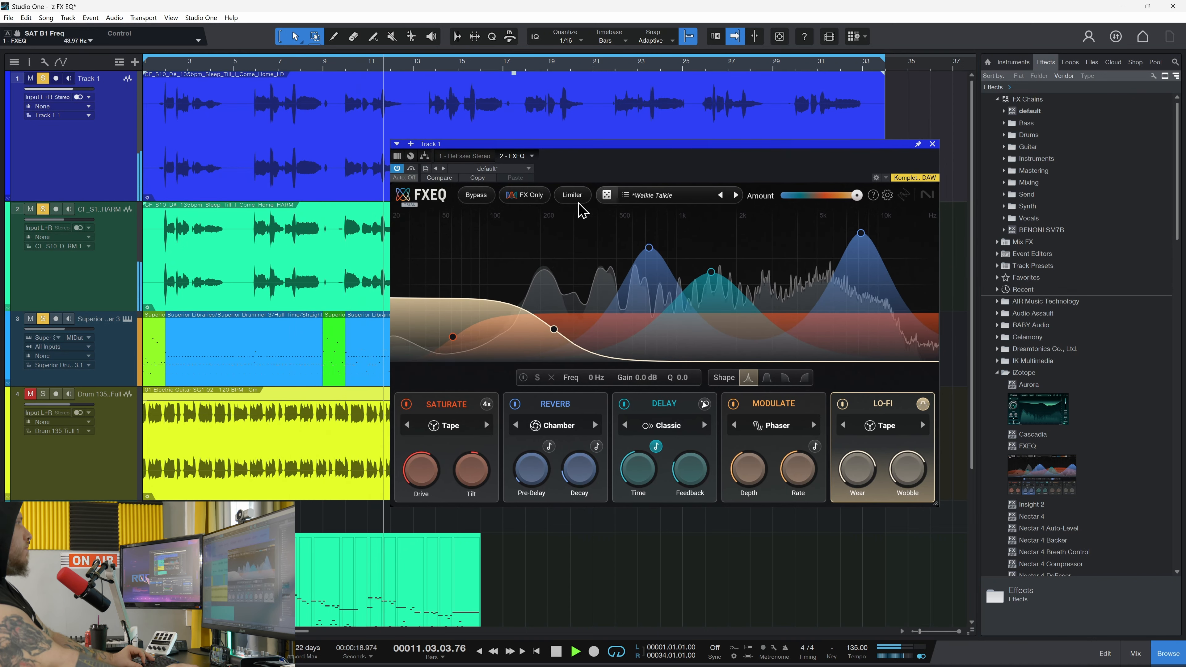
pyautogui.moveTo(834, 145); pyautogui.dragTo(835, 126)
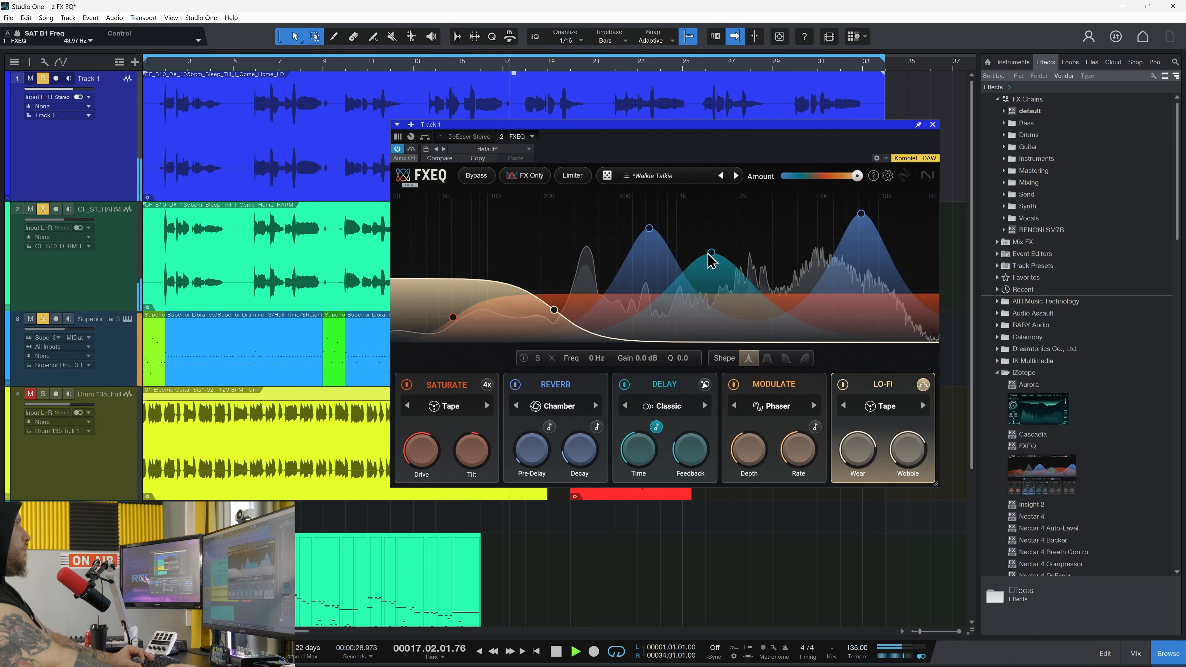
pyautogui.press('space')
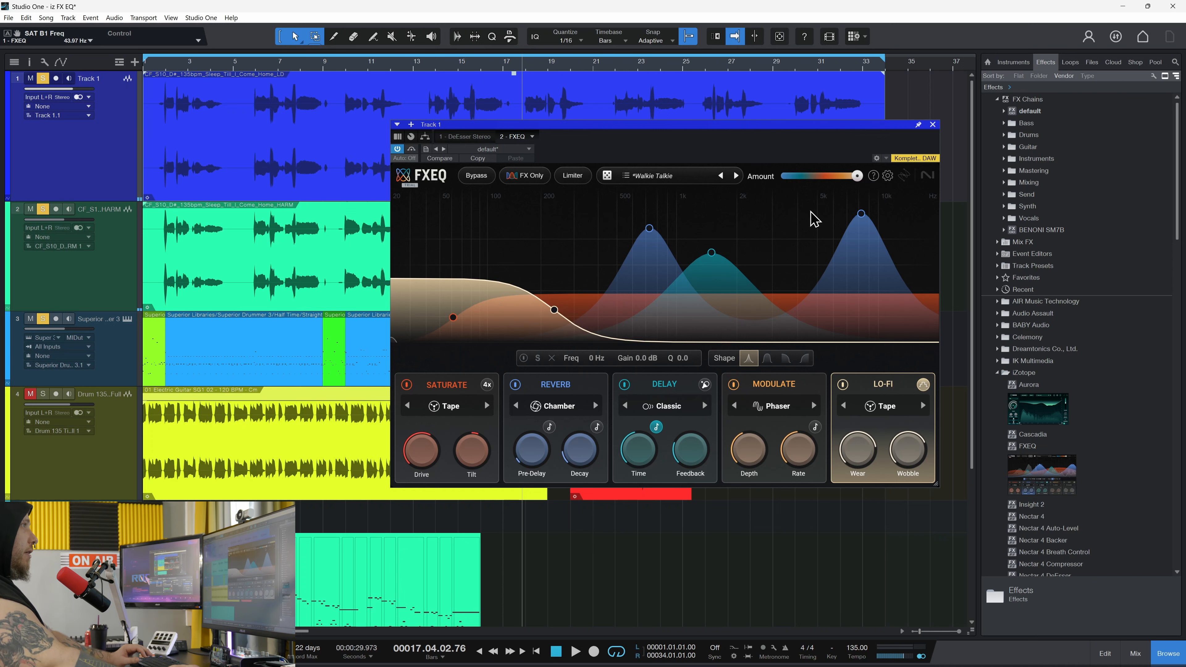
pyautogui.click(933, 125)
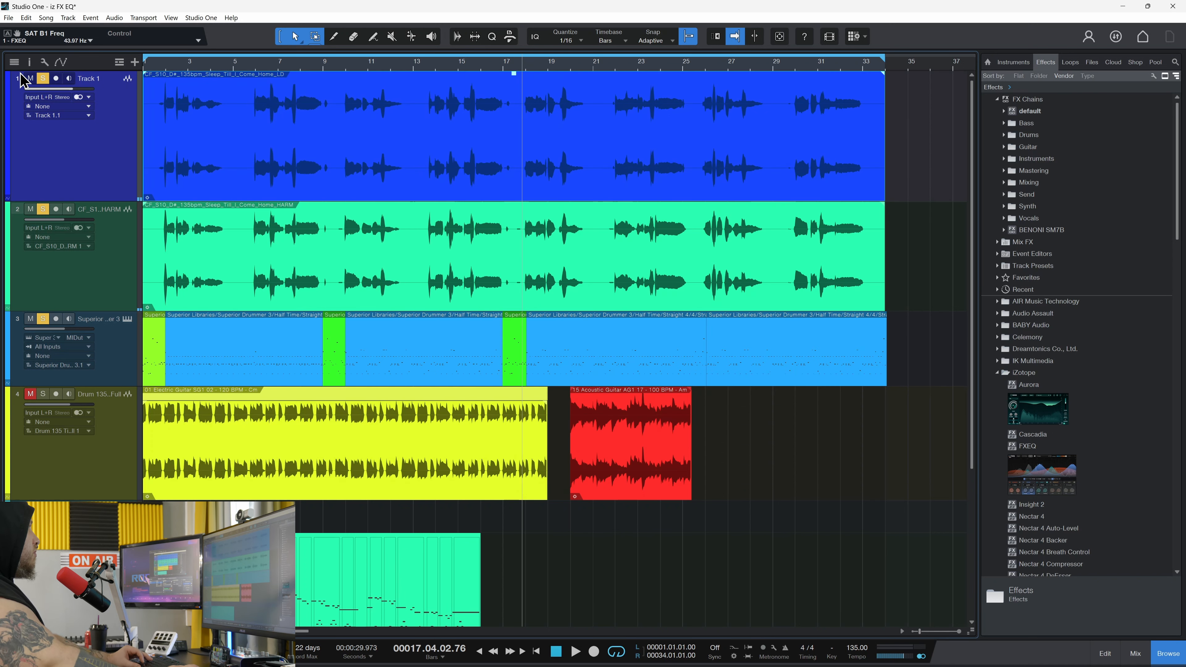
# Clear the solos on the vocal and drum tracks, loop the length of the electric guitar clip and open that track's FXEQ
pyautogui.moveTo(44, 201); pyautogui.dragTo(43, 206)
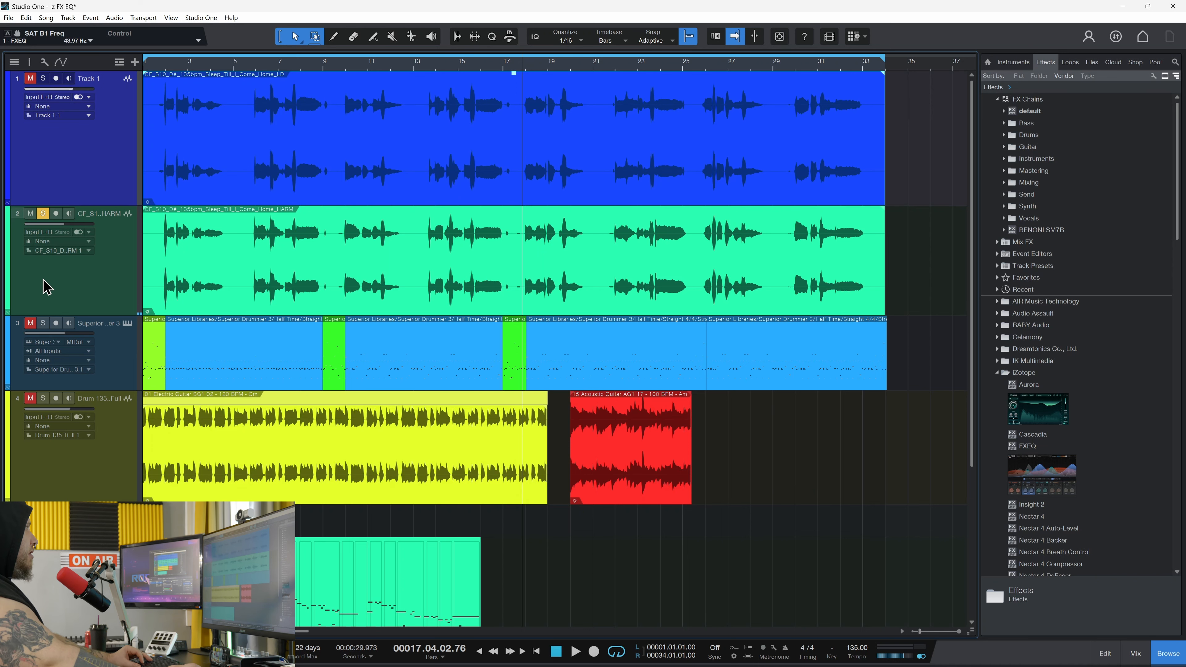
pyautogui.click(42, 217)
pyautogui.scroll(-3, 289, 332)
pyautogui.click(373, 369)
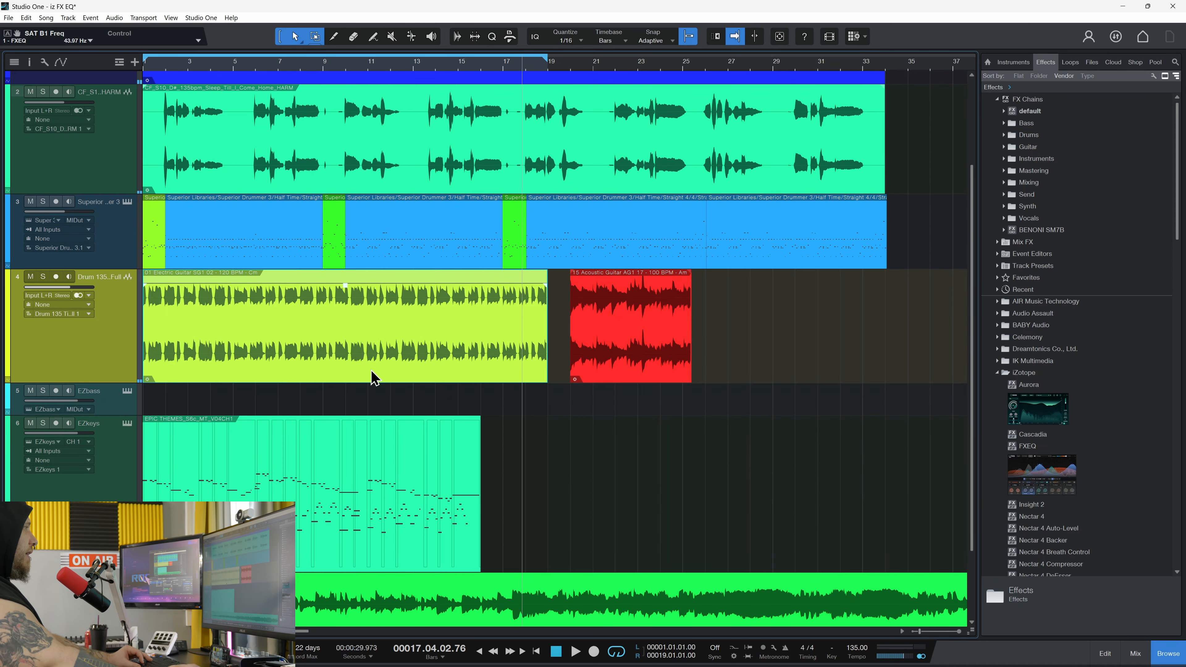
pyautogui.press('F11')
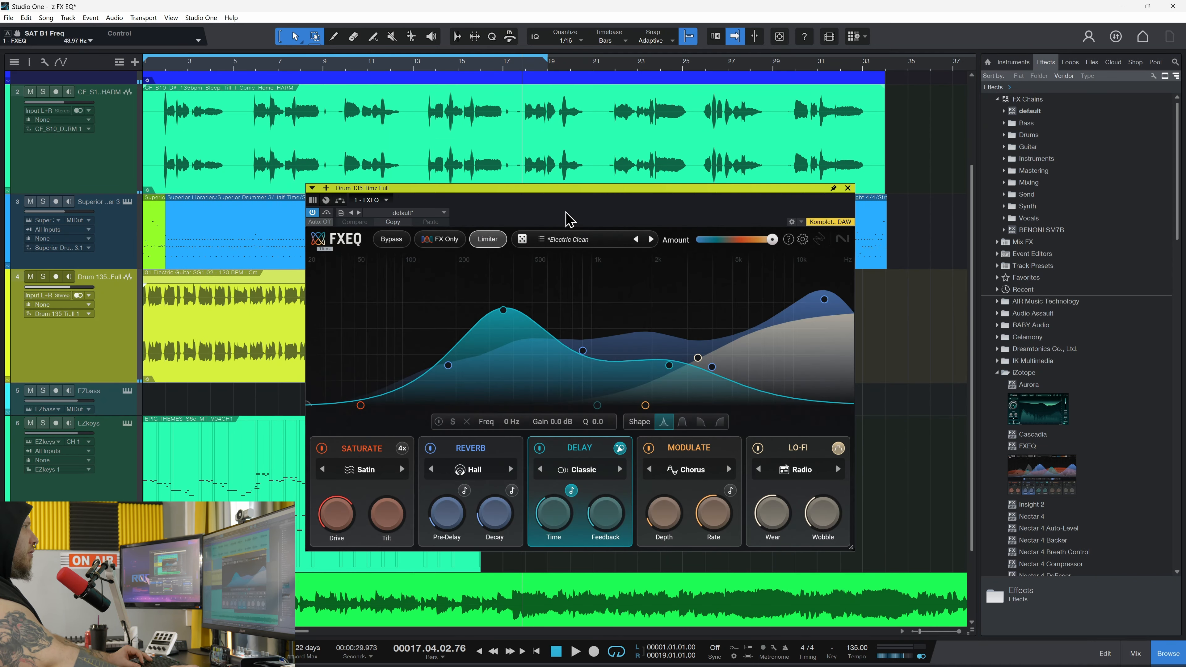
# Solo the guitar track, play it from the start and switch FXEQ on during playback
pyautogui.click(43, 276)
pyautogui.press(',')
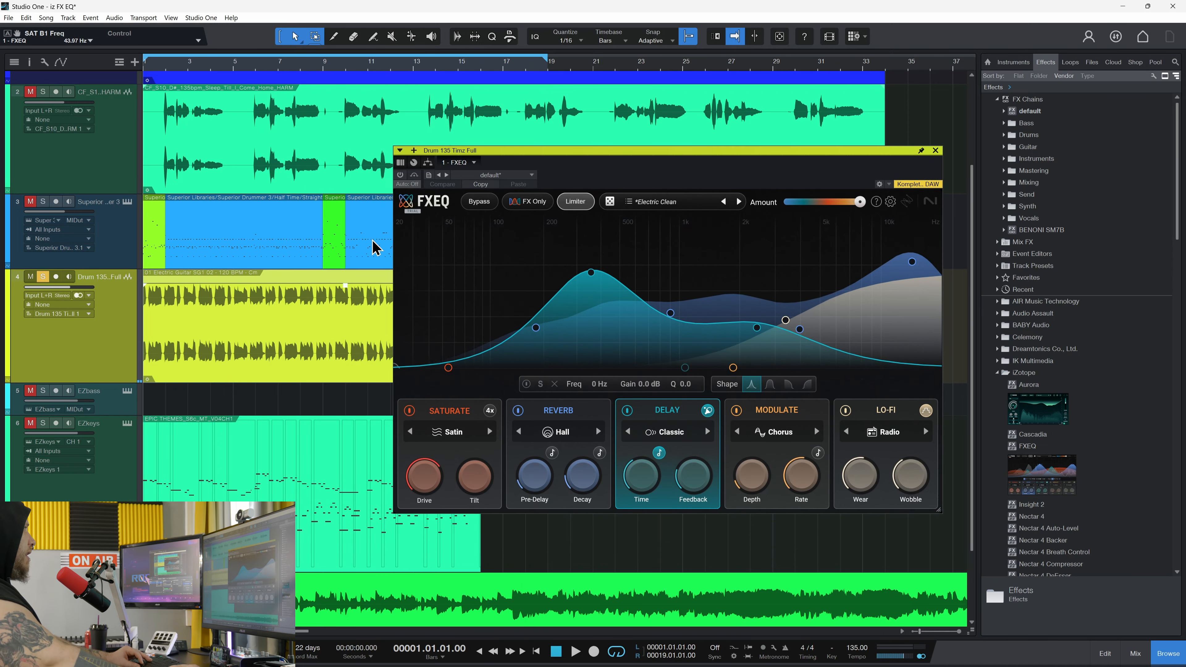
pyautogui.press('space')
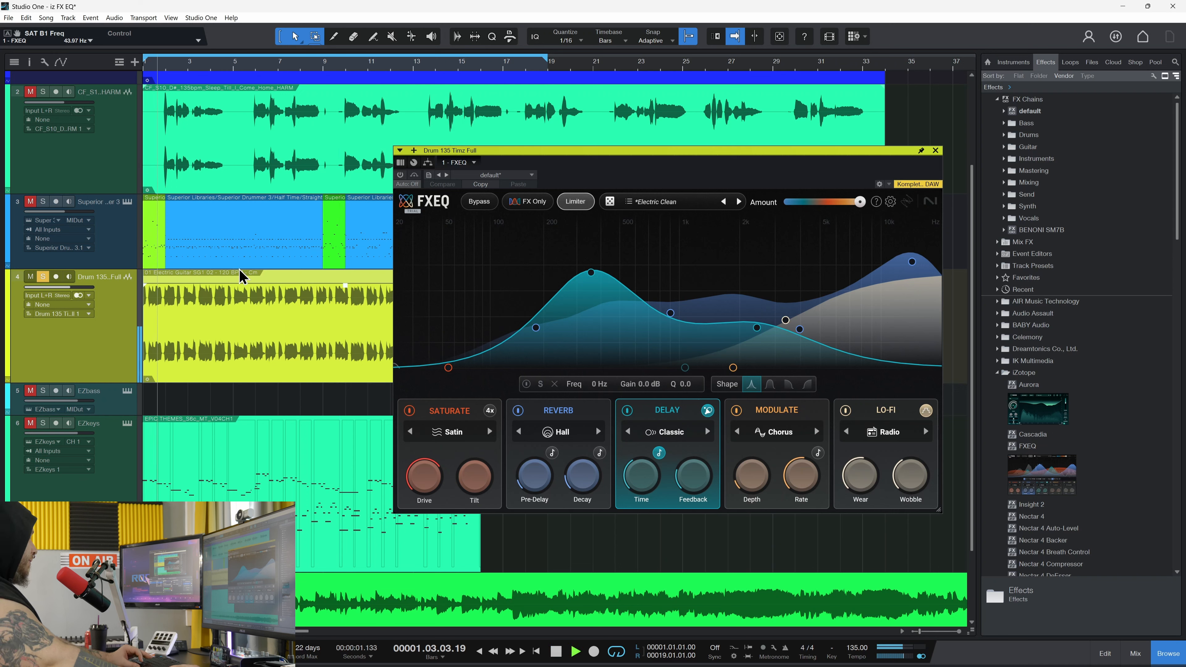
pyautogui.click(400, 175)
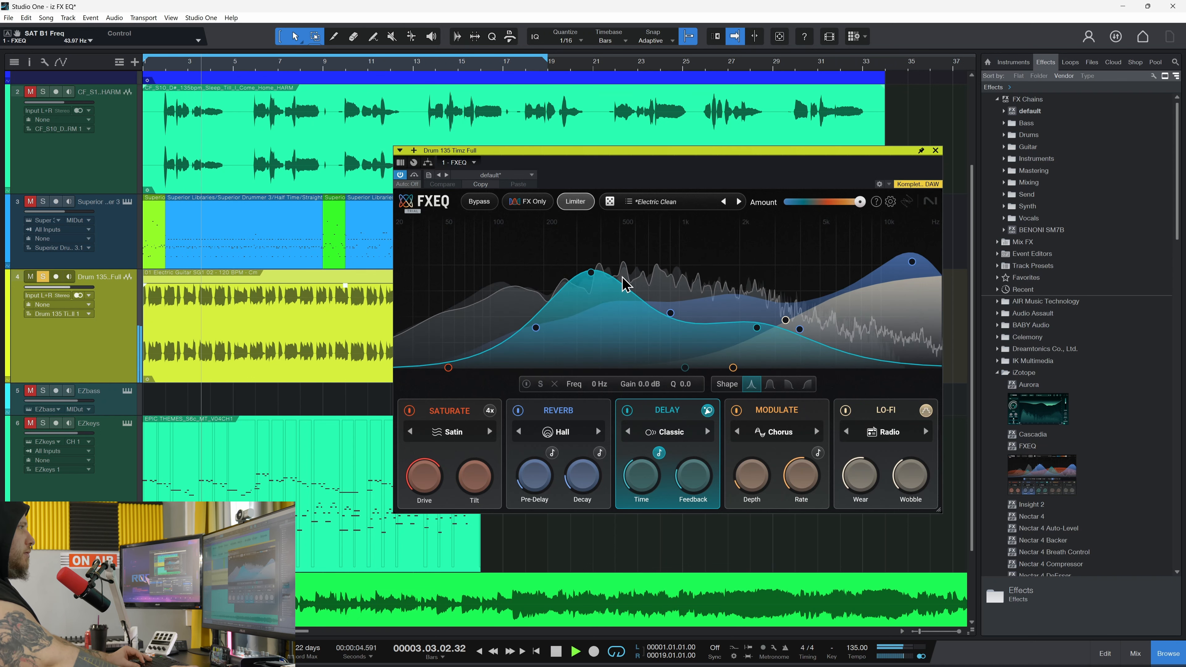
# Fine-tune the guitar's delay peak and high reverb band, set the mid reverb band to about 886 Hz and 2.3 dB, and resume playback
pyautogui.moveTo(591, 274); pyautogui.dragTo(589, 280)
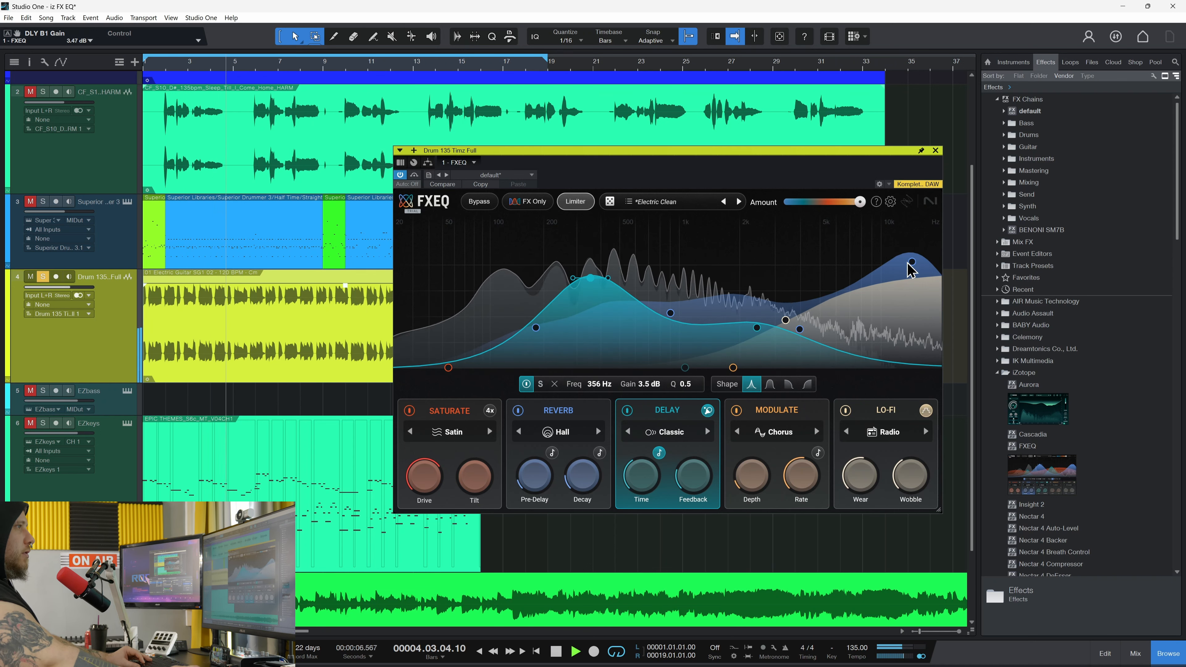
pyautogui.moveTo(913, 263); pyautogui.dragTo(908, 272)
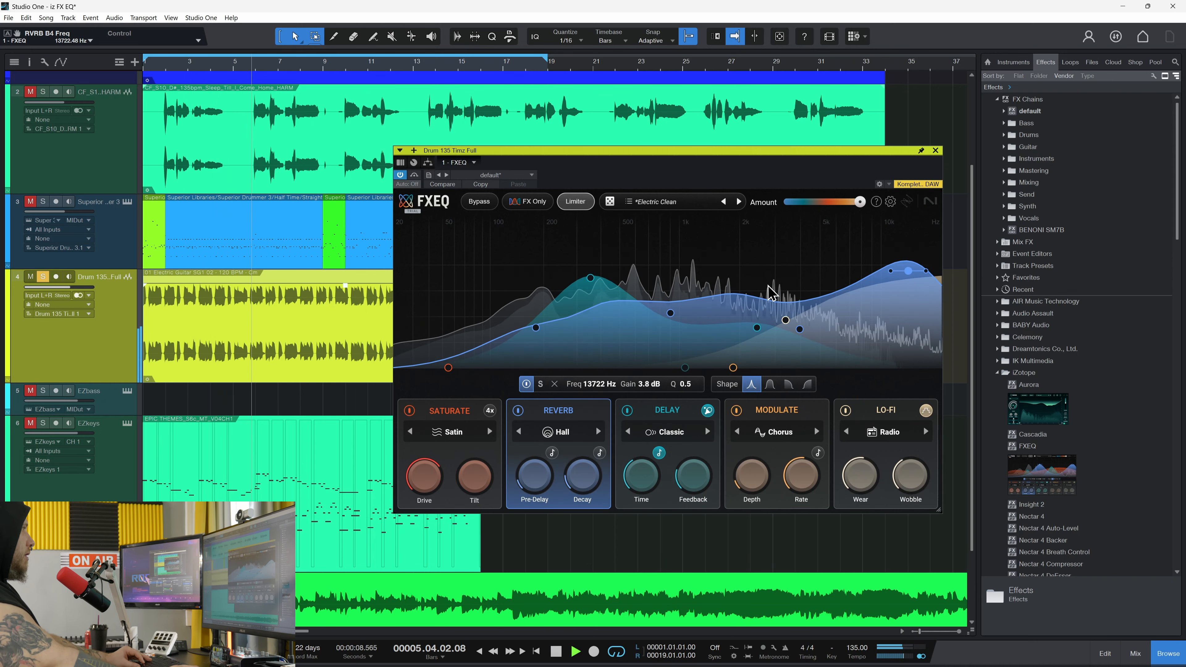
pyautogui.moveTo(591, 279)
pyautogui.mouseDown()
pyautogui.moveTo(583, 292)
pyautogui.moveTo(594, 276)
pyautogui.mouseUp()
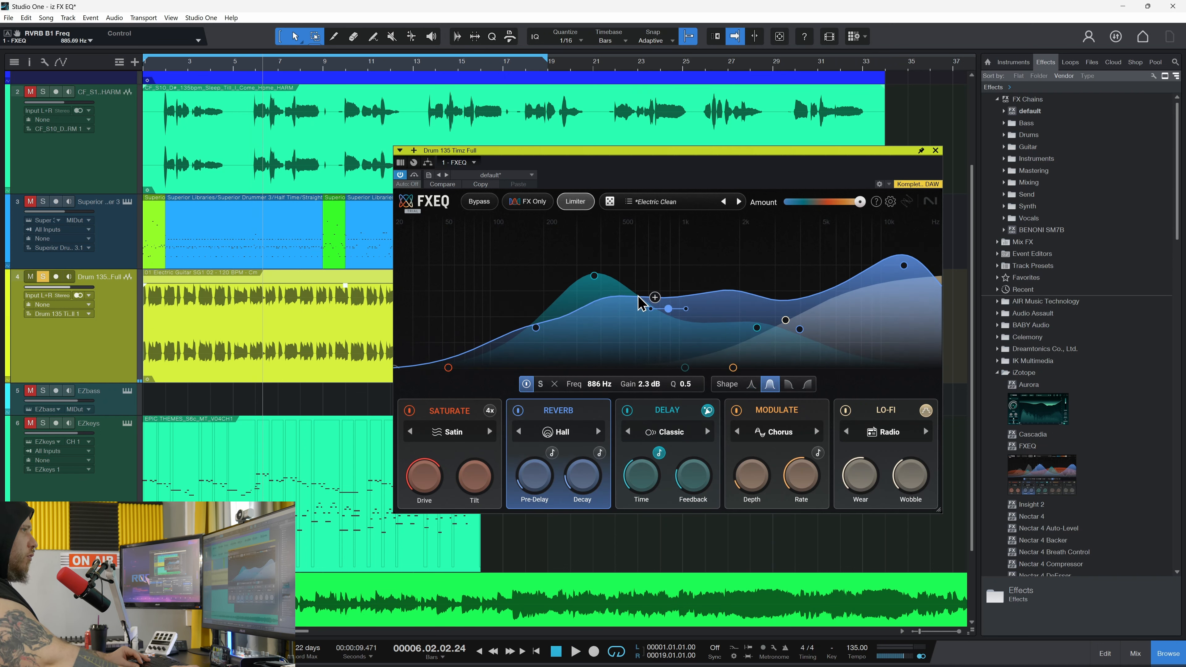
pyautogui.click(773, 407)
pyautogui.press('space')
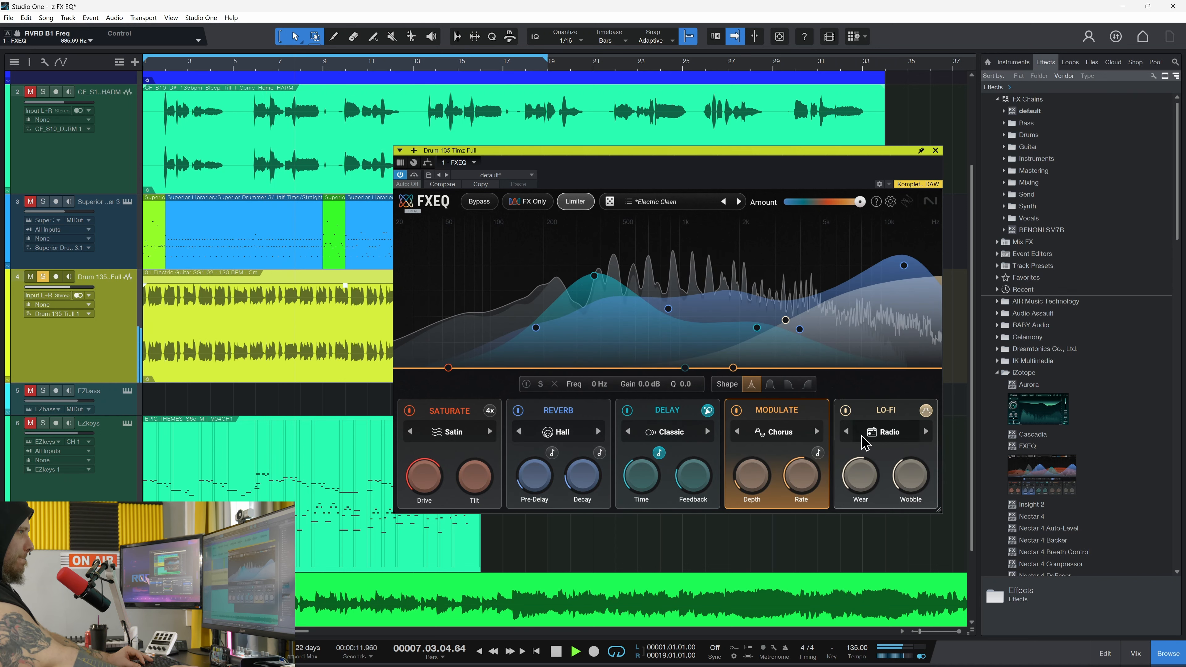
# Extend the guitar's Lo-Fi band down to 20 Hz at about 3.4 dB and switch the Lo-Fi type to Cassette
pyautogui.click(902, 421)
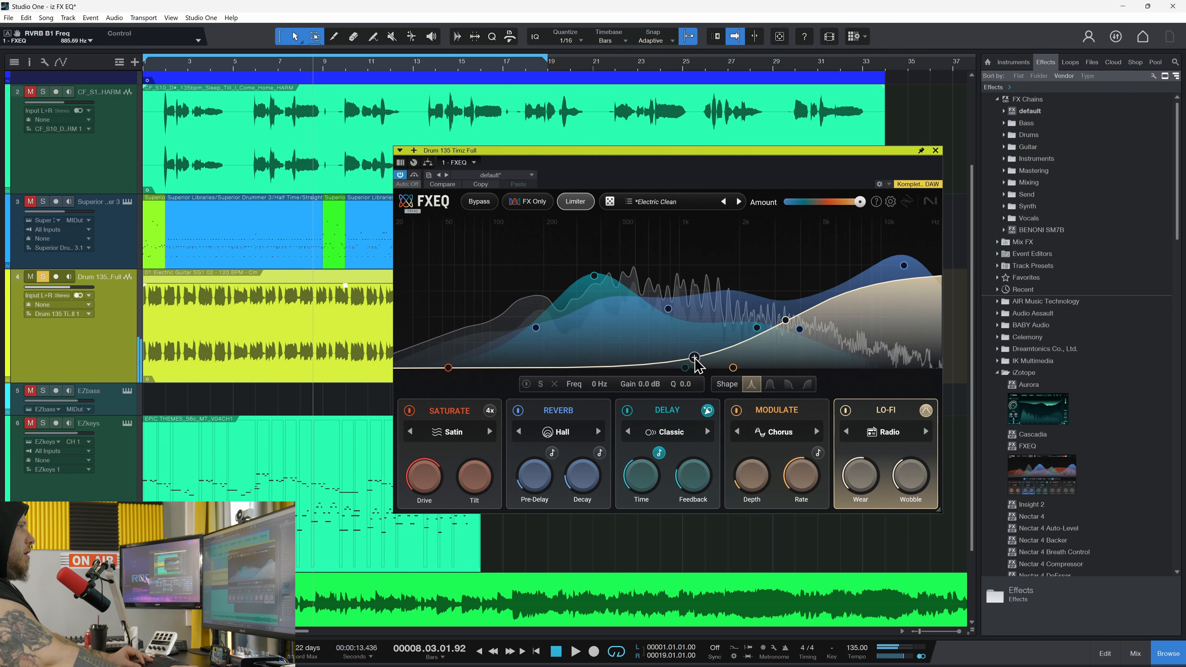
pyautogui.moveTo(785, 320); pyautogui.dragTo(348, 287)
pyautogui.press('space')
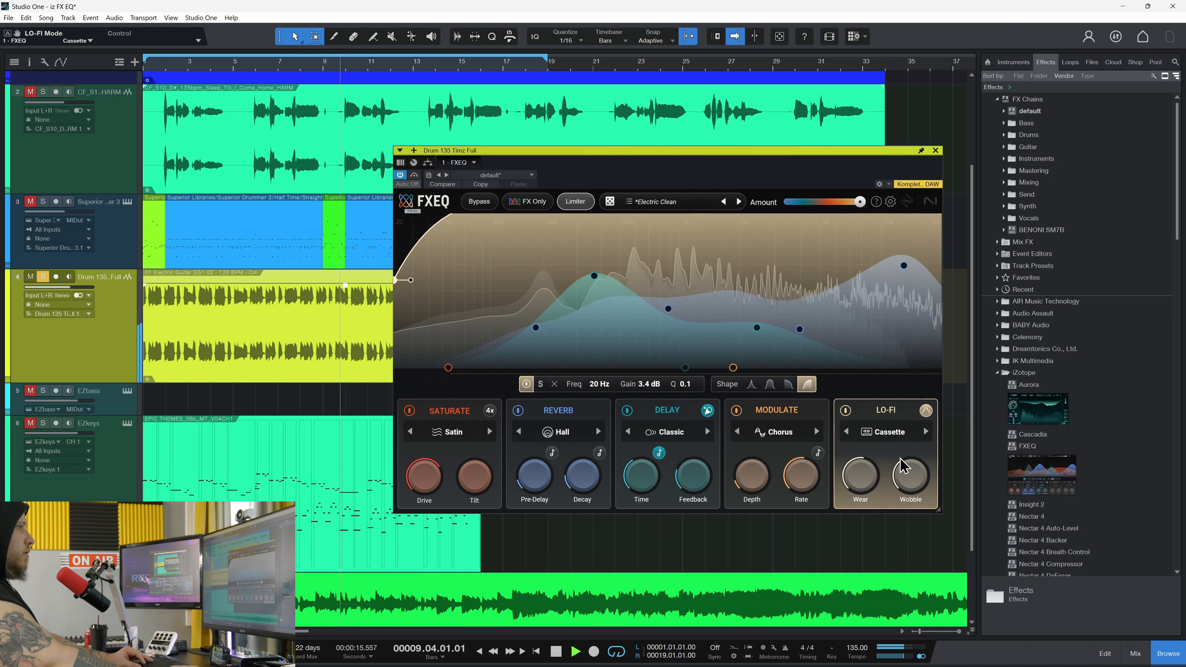
pyautogui.click(926, 432)
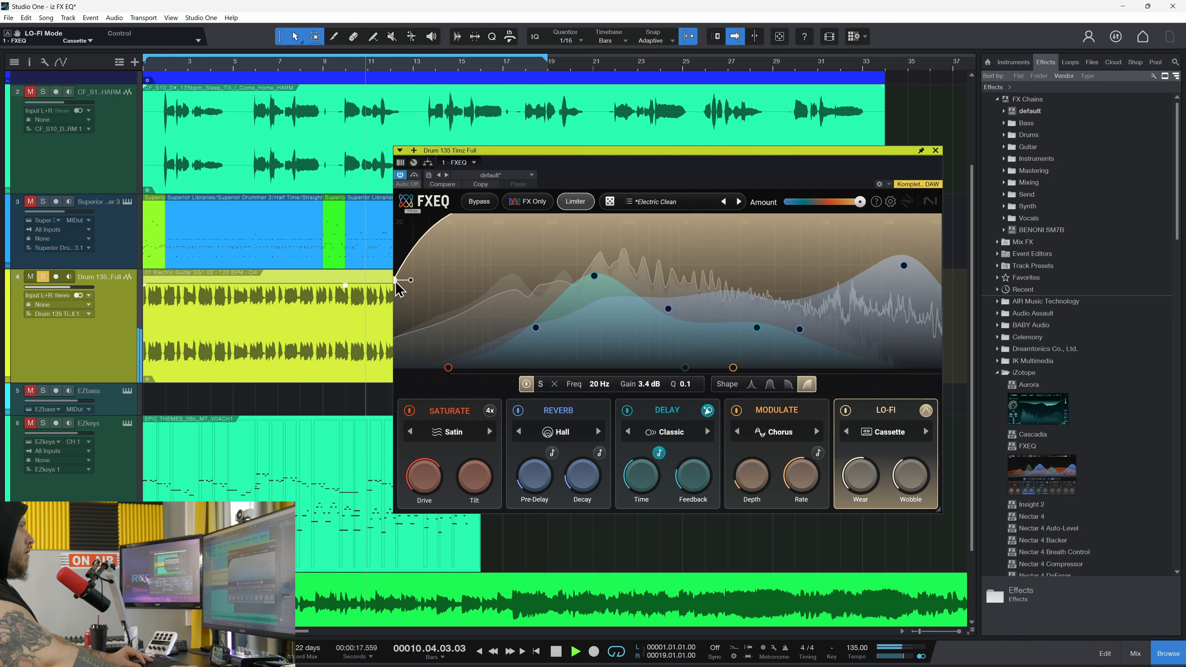
# Move the Lo-Fi slope to about 63 Hz and 1.1 dB and add a Lo-Fi bell at about 479 Hz and 2.8 dB
pyautogui.moveTo(400, 290); pyautogui.dragTo(462, 346)
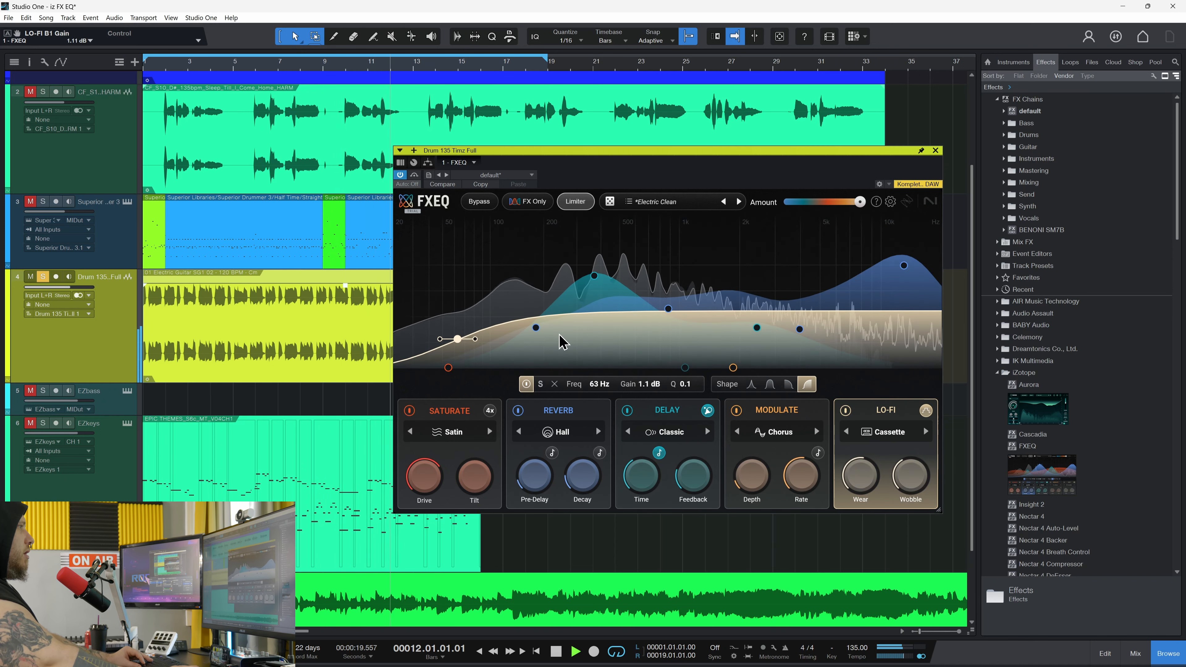
pyautogui.moveTo(622, 312); pyautogui.dragTo(617, 296)
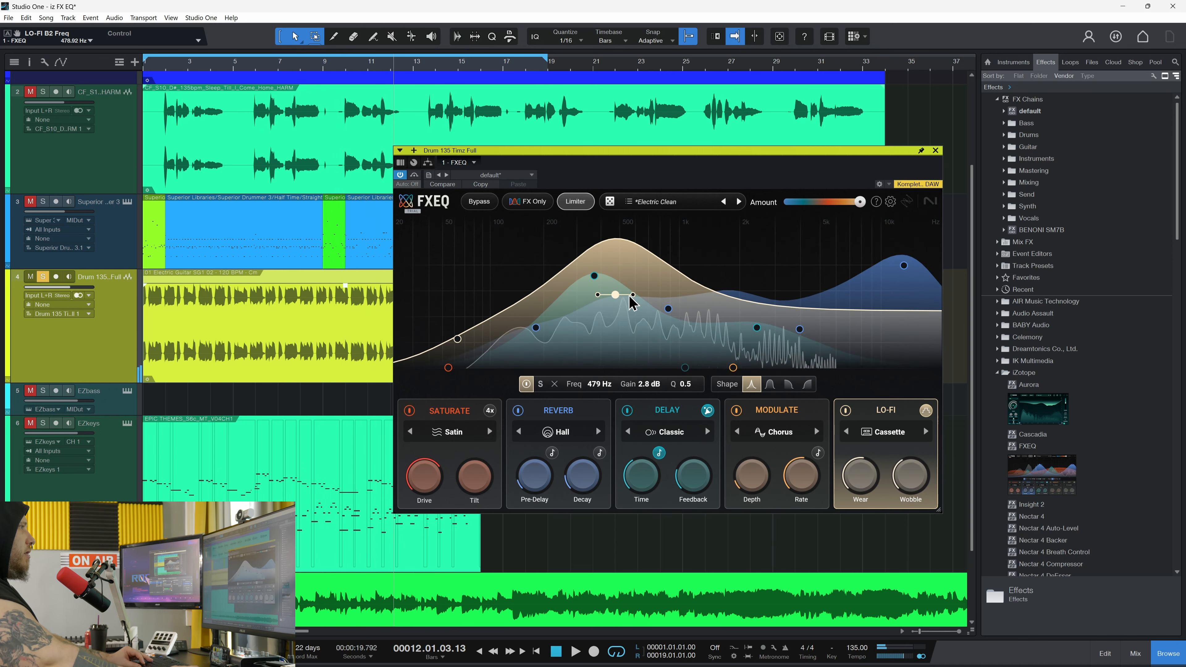
# Narrow the 479 Hz Lo-Fi bell to a Q of 3.4 and add a needle-thin Lo-Fi bell at about 3345 Hz, 4.3 dB and Q 40
pyautogui.scroll(5, 627, 298)
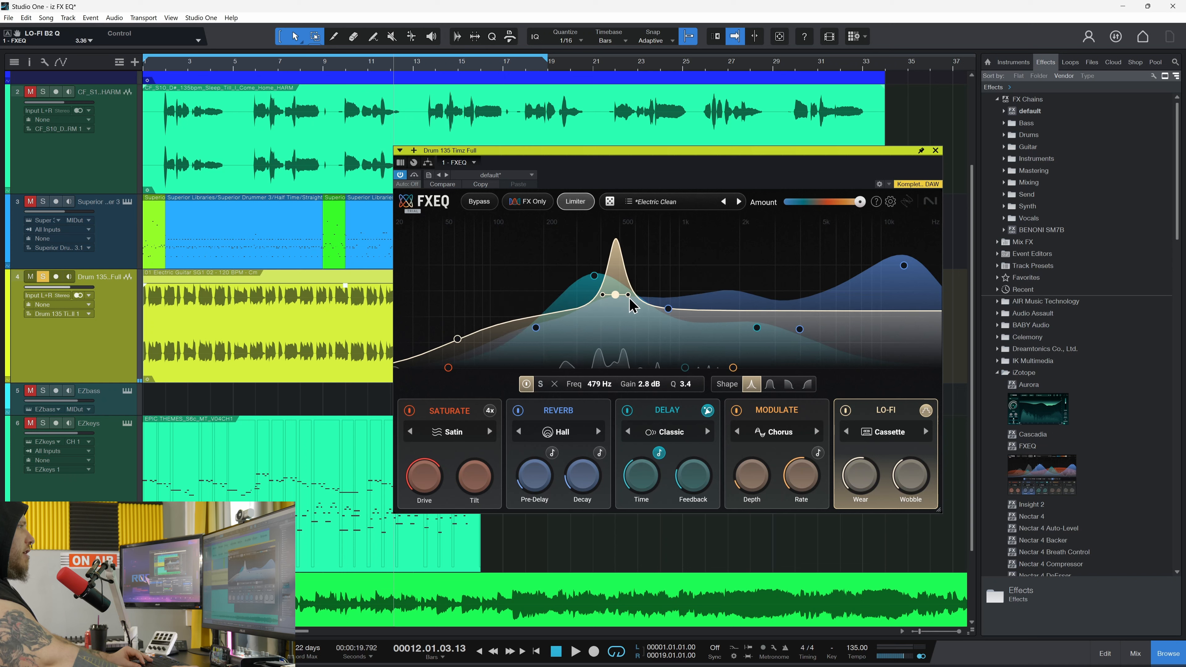
pyautogui.moveTo(747, 315); pyautogui.dragTo(784, 278)
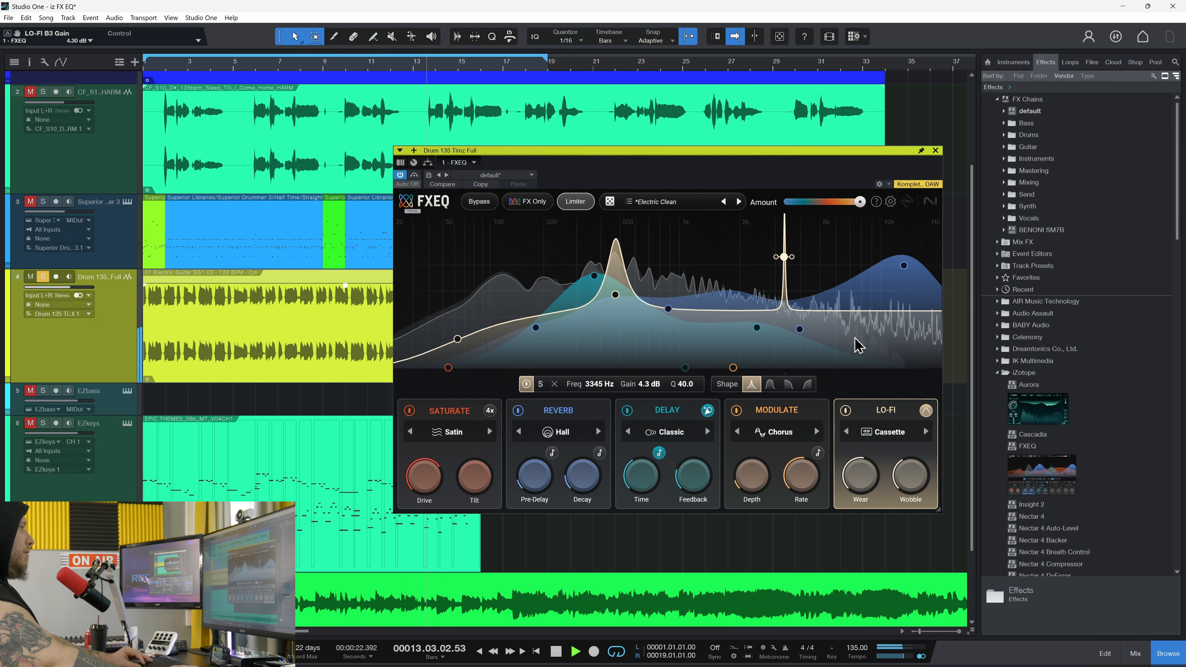
pyautogui.press('space')
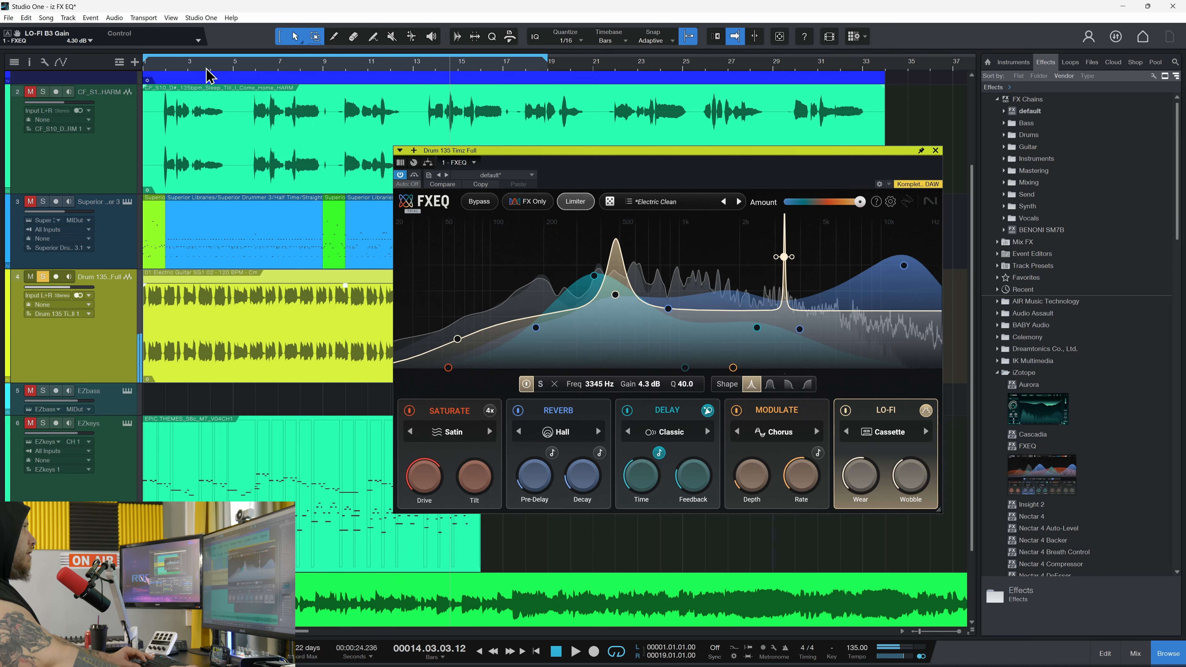
# Play from bar 4 with the Bump saturation type, drive at 90%, tilt at -42.4% and a Saturate bell at about 93 Hz and 2.2 dB
pyautogui.click(209, 74)
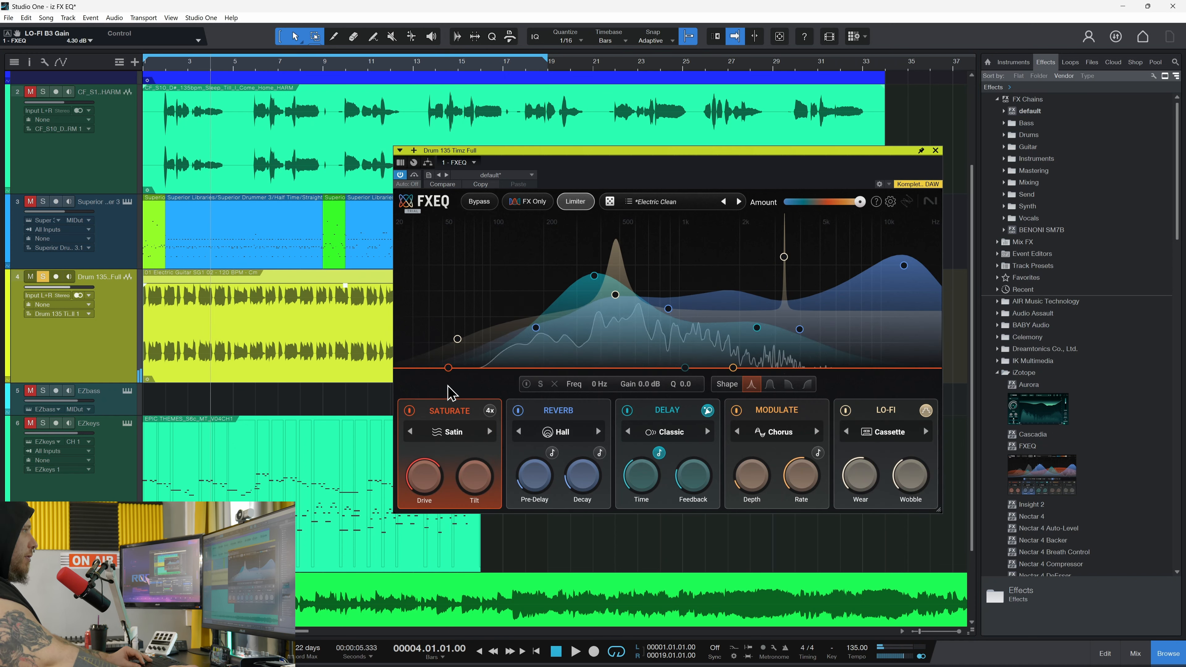
pyautogui.moveTo(448, 368); pyautogui.dragTo(449, 253)
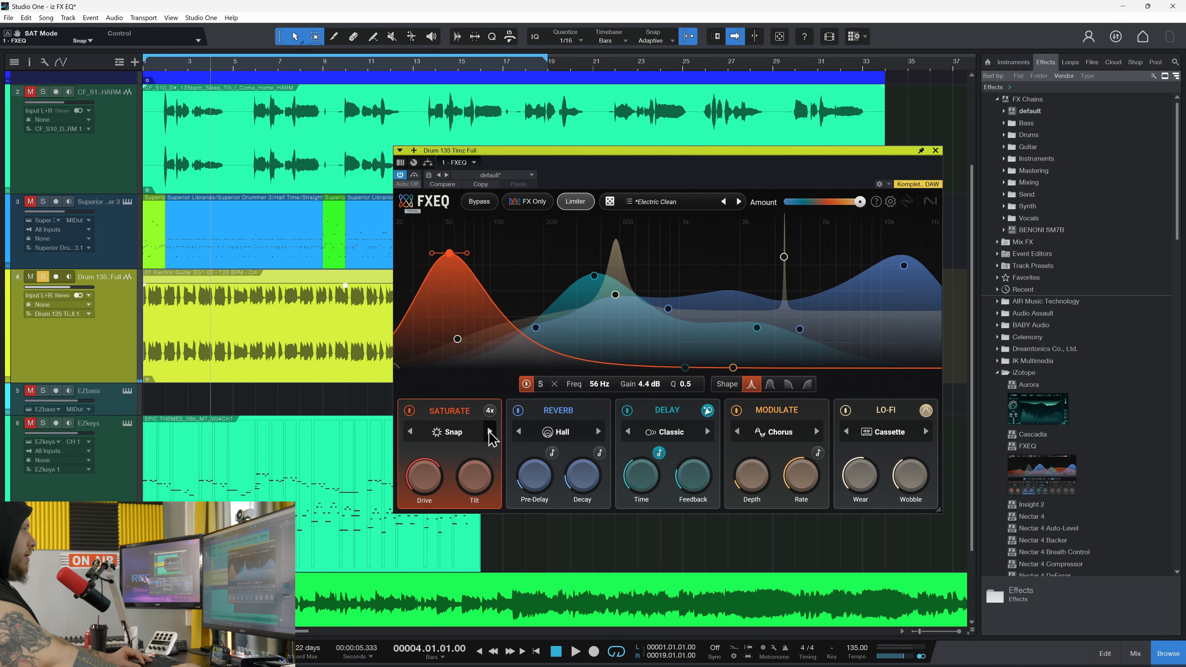
pyautogui.press('space')
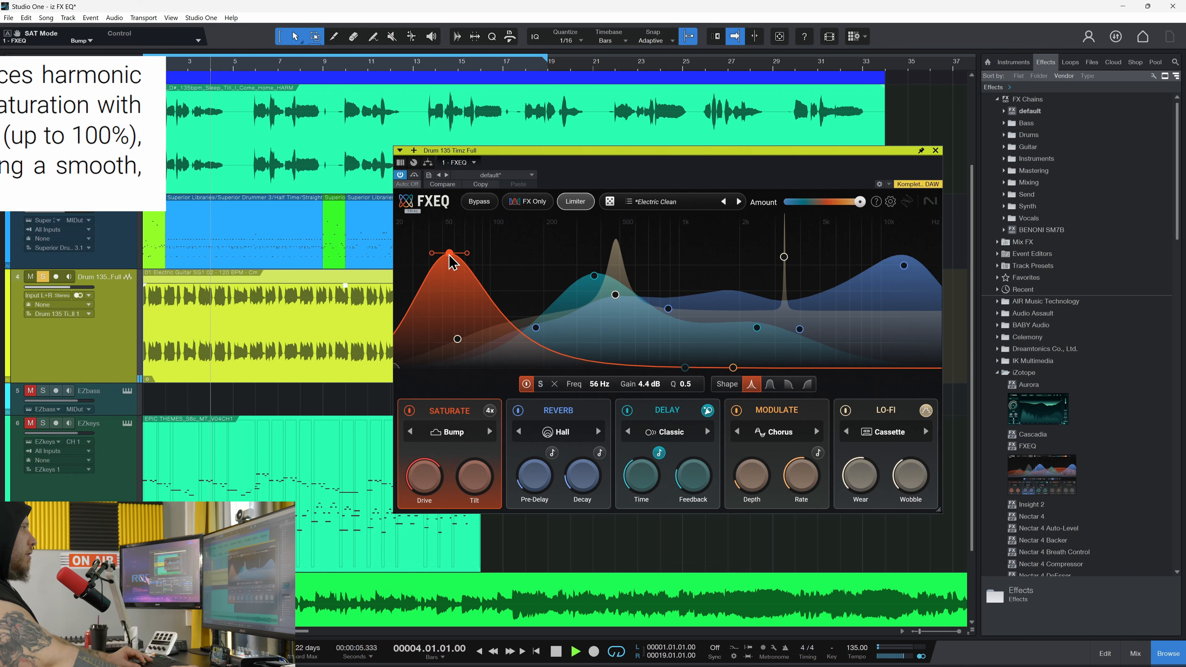
pyautogui.moveTo(449, 254); pyautogui.dragTo(448, 283)
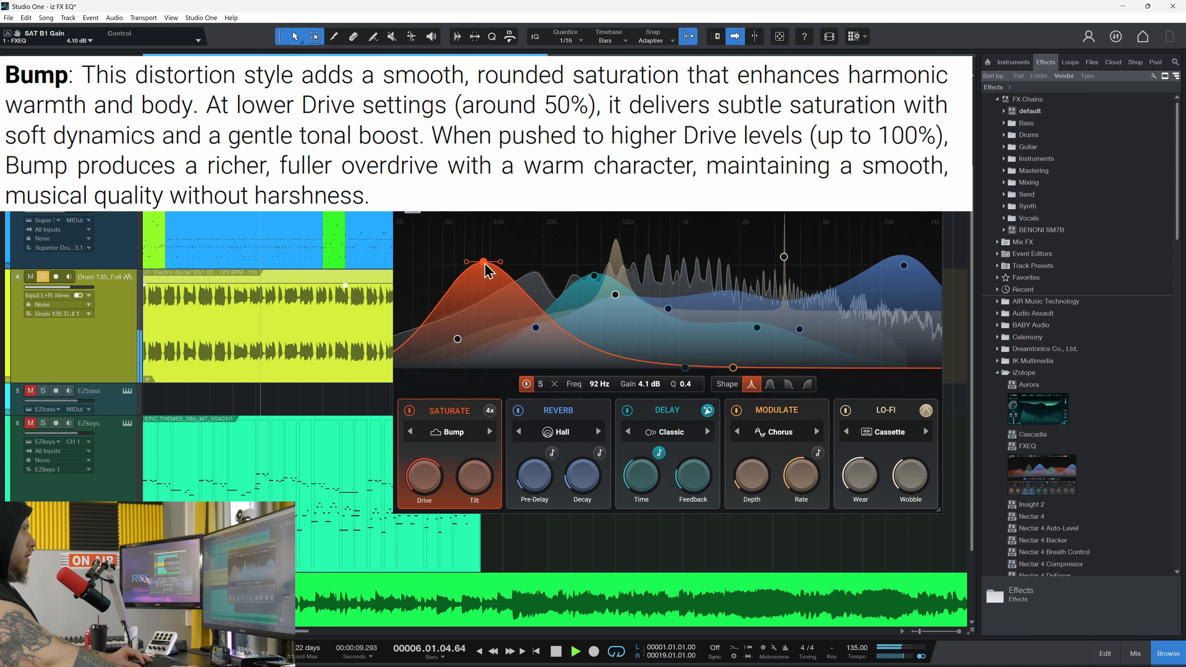
pyautogui.moveTo(476, 476)
pyautogui.mouseDown()
pyautogui.moveTo(468, 488)
pyautogui.moveTo(477, 472)
pyautogui.mouseUp()
pyautogui.press('space')
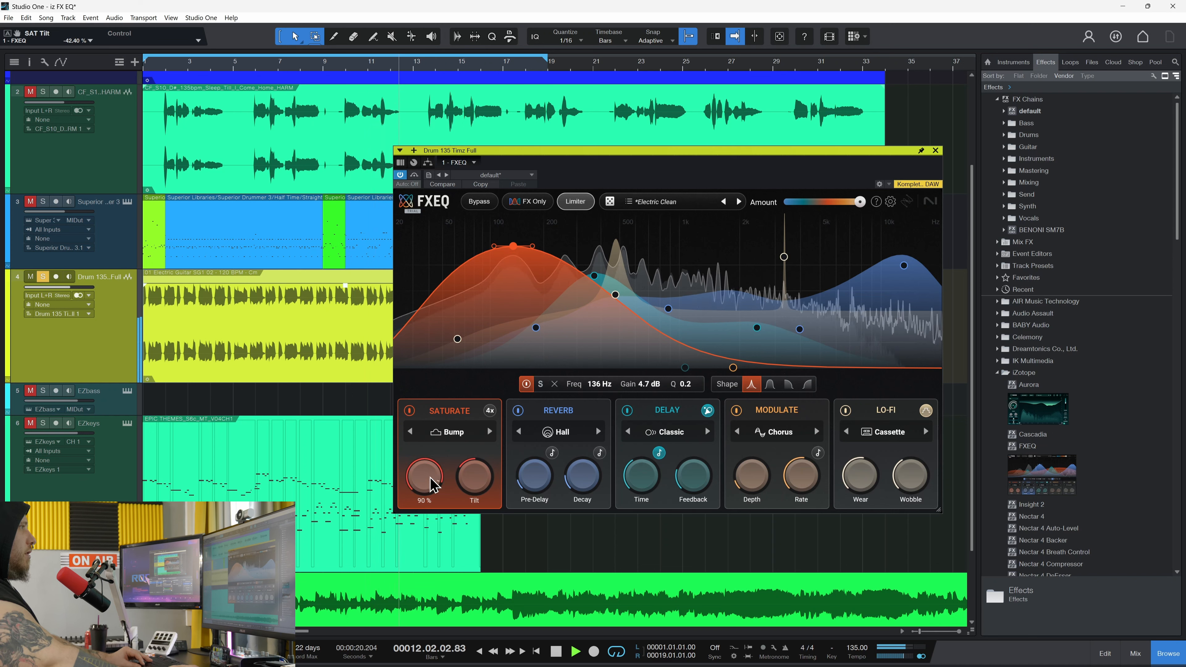
pyautogui.press('space')
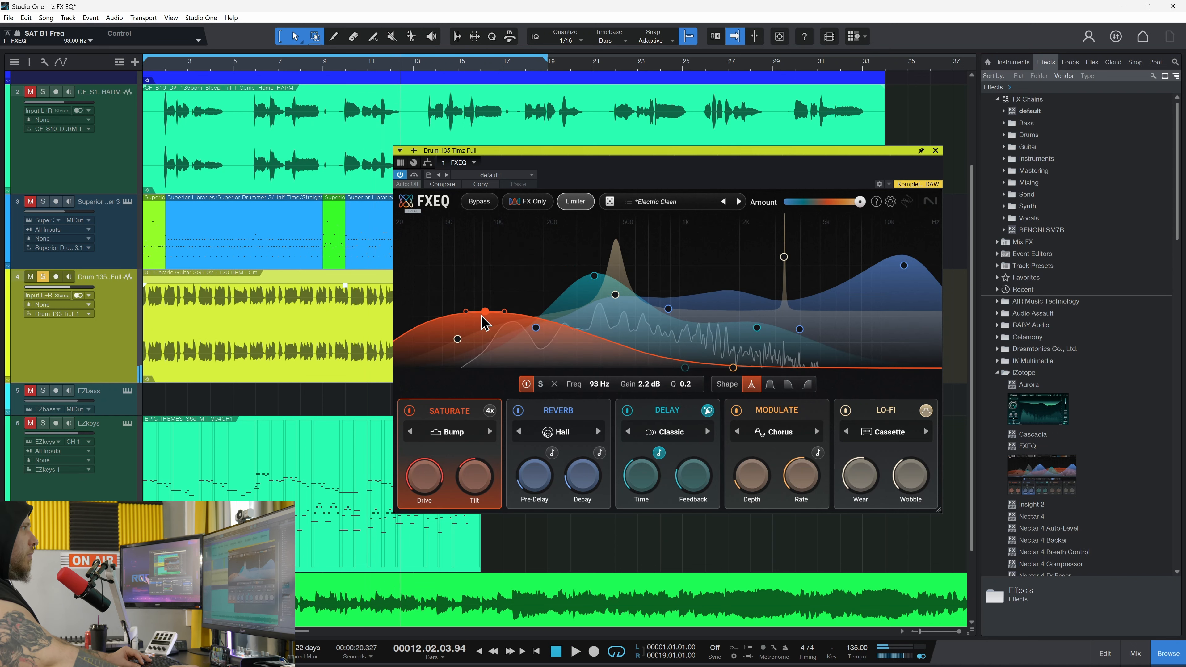
# Audition randomly picked FXEQ presets on the guitar during playback until Slap Groove is loaded
pyautogui.click(610, 202)
pyautogui.click(610, 201)
pyautogui.click(609, 201)
pyautogui.click(608, 203)
pyautogui.click(610, 203)
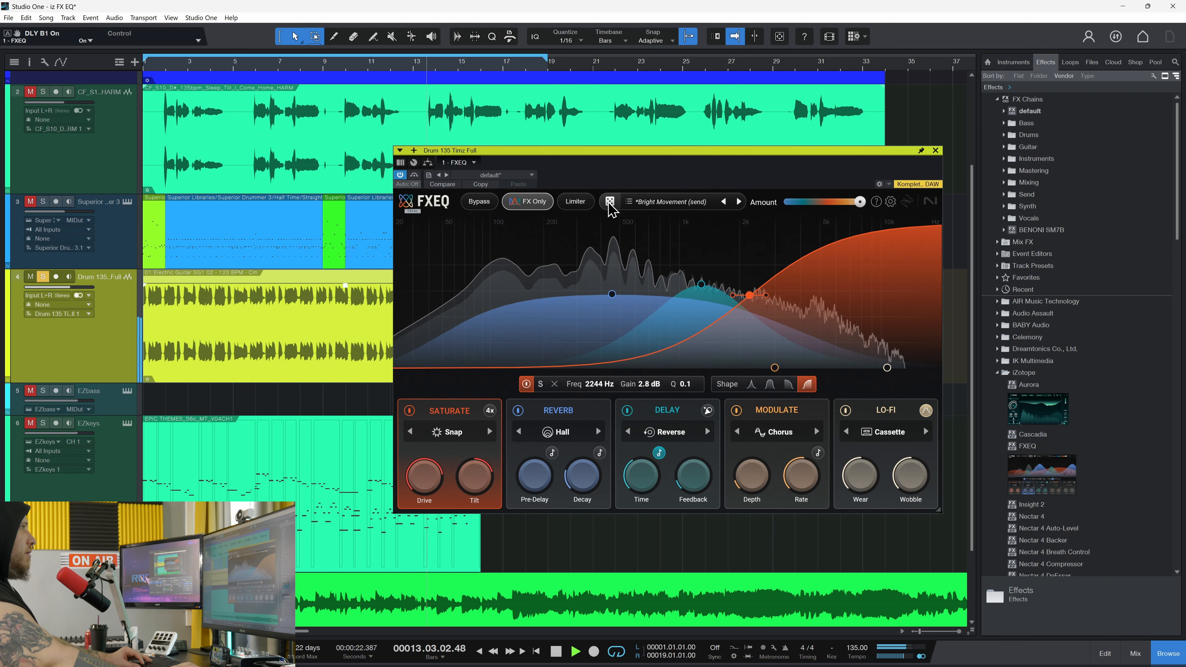
pyautogui.click(612, 205)
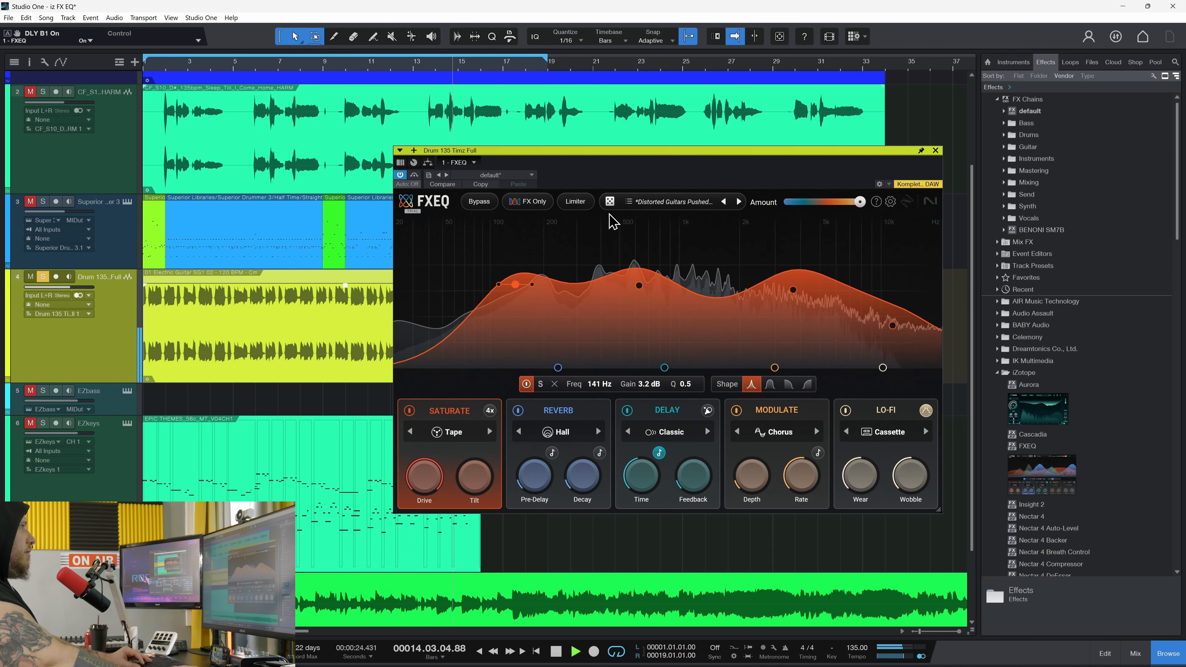
pyautogui.click(610, 204)
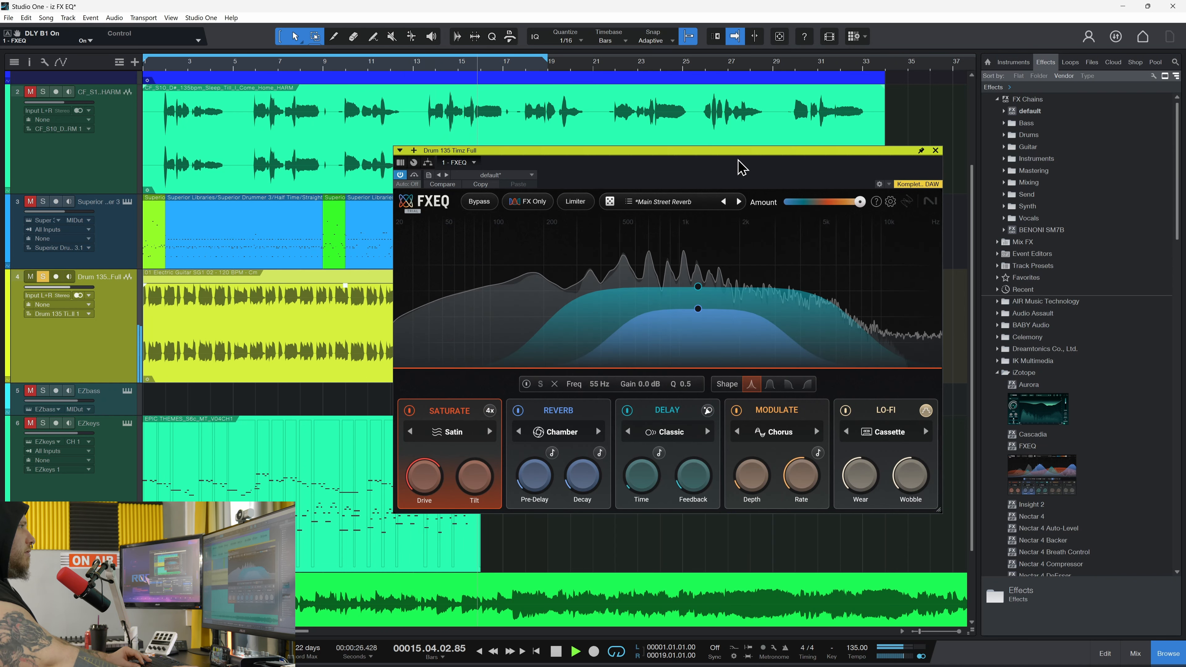
pyautogui.moveTo(682, 157); pyautogui.dragTo(726, 204)
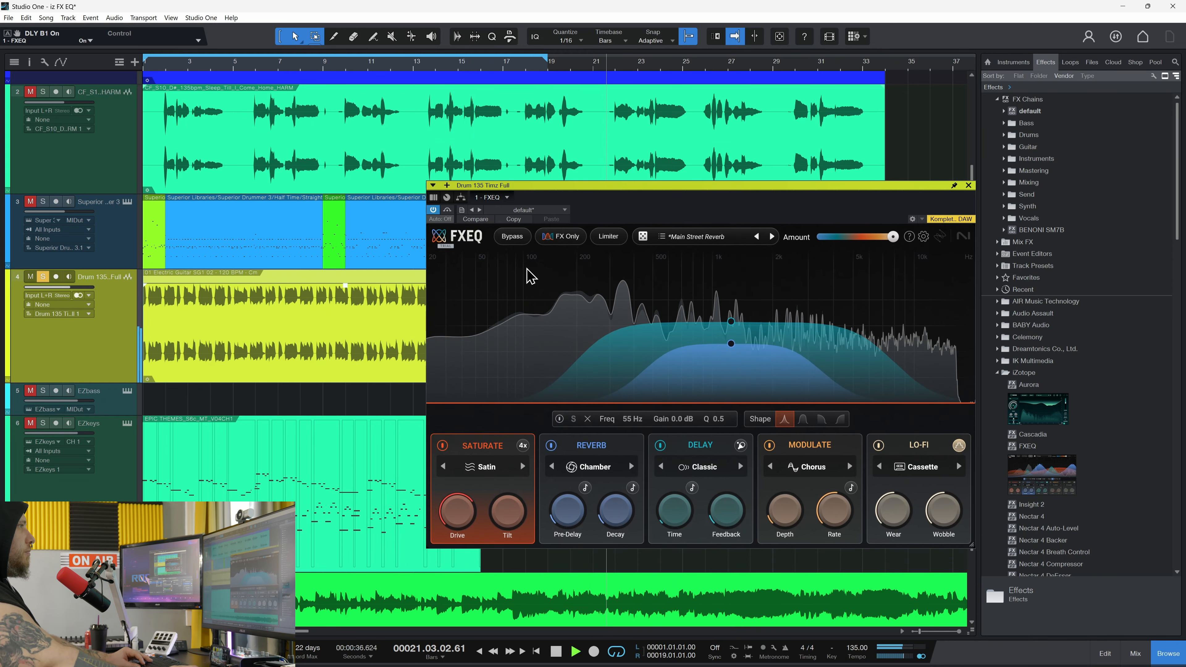
pyautogui.click(643, 237)
pyautogui.click(643, 237)
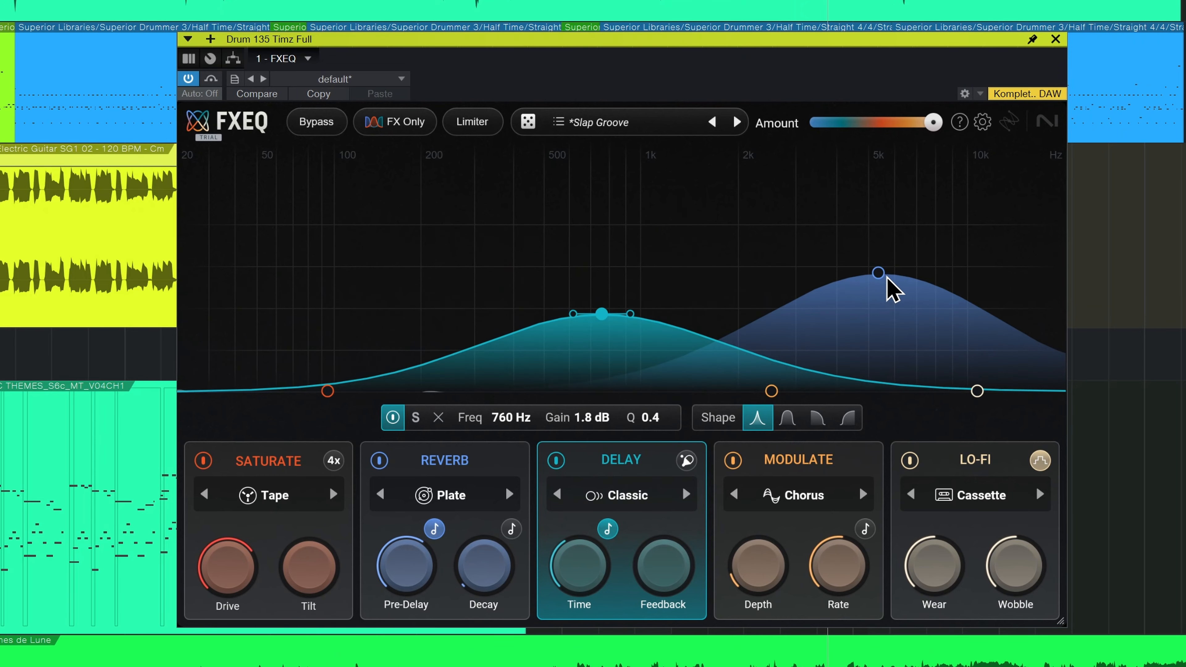
# Shift the high reverb peak slightly lower in frequency and add a low reverb bell at about 208 Hz and 2.4 dB
pyautogui.moveTo(887, 277)
pyautogui.mouseDown()
pyautogui.moveTo(874, 262)
pyautogui.moveTo(867, 272)
pyautogui.mouseUp()
pyautogui.moveTo(462, 389); pyautogui.dragTo(423, 263)
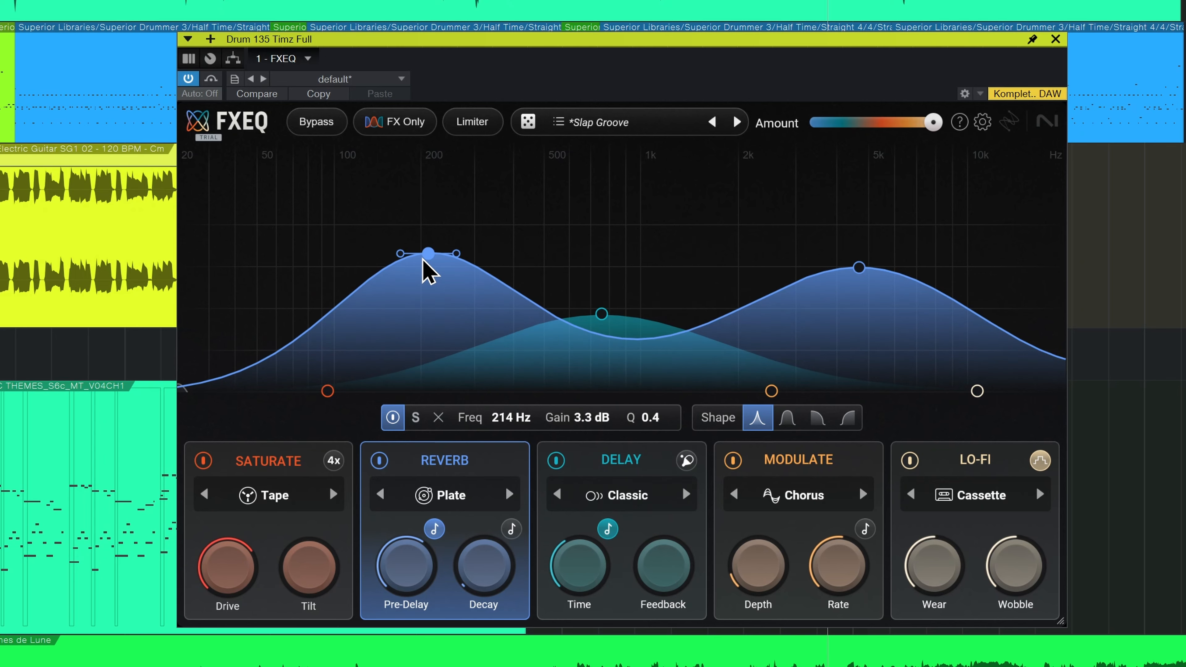
pyautogui.moveTo(715, 58); pyautogui.dragTo(739, 81)
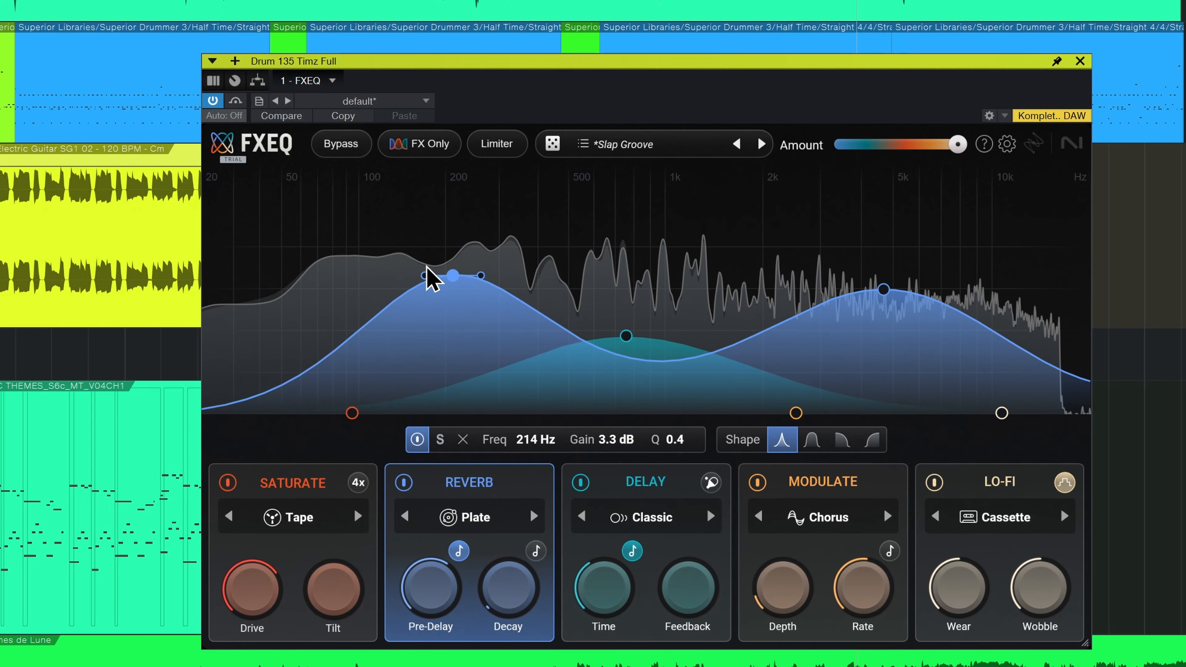
pyautogui.moveTo(455, 282); pyautogui.dragTo(455, 323)
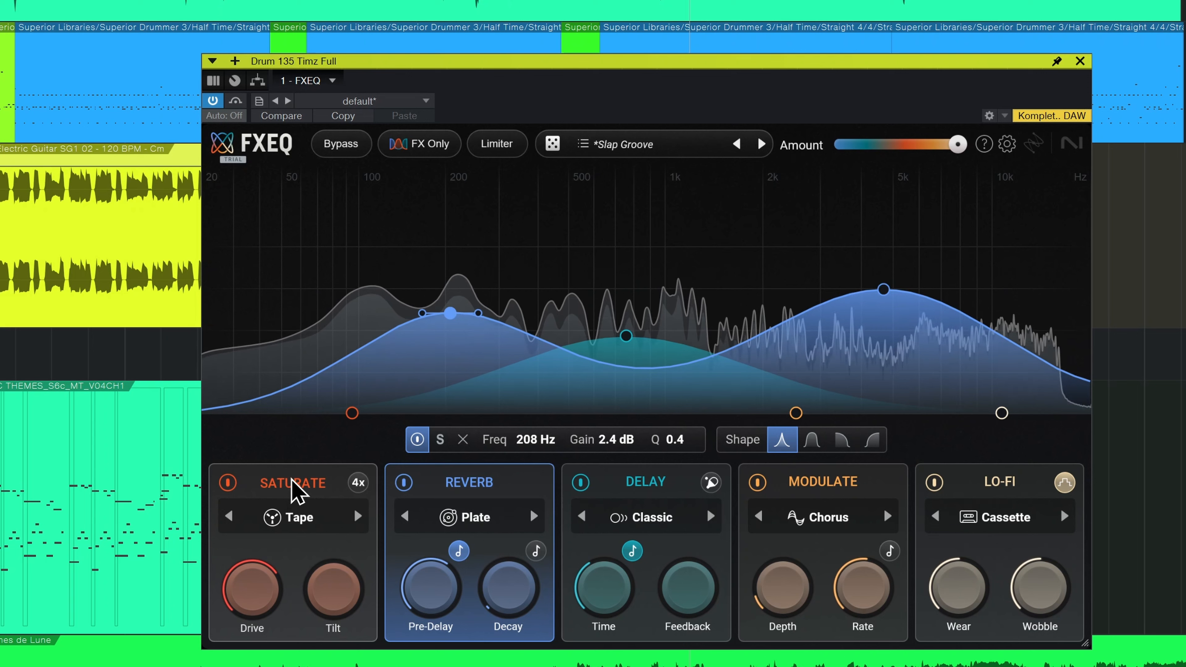
# Switch the saturation type to Foldback and sweep a Saturate bell during playback, ending at about 97 Hz and 4.4 dB
pyautogui.click(358, 516)
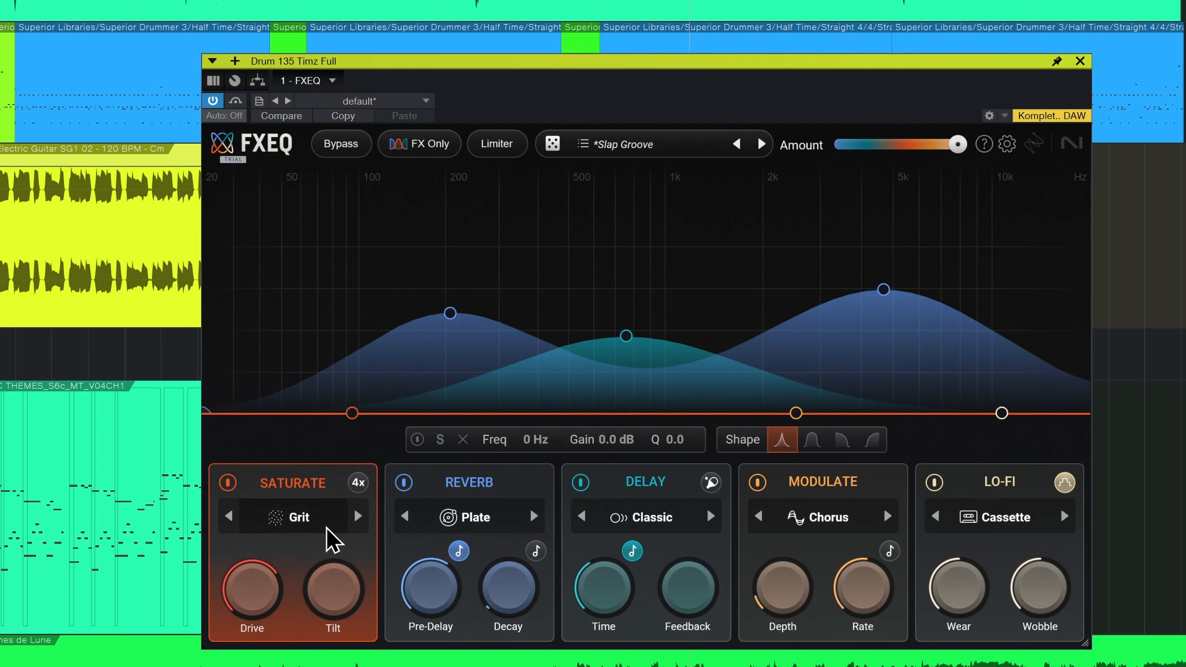
pyautogui.click(358, 516)
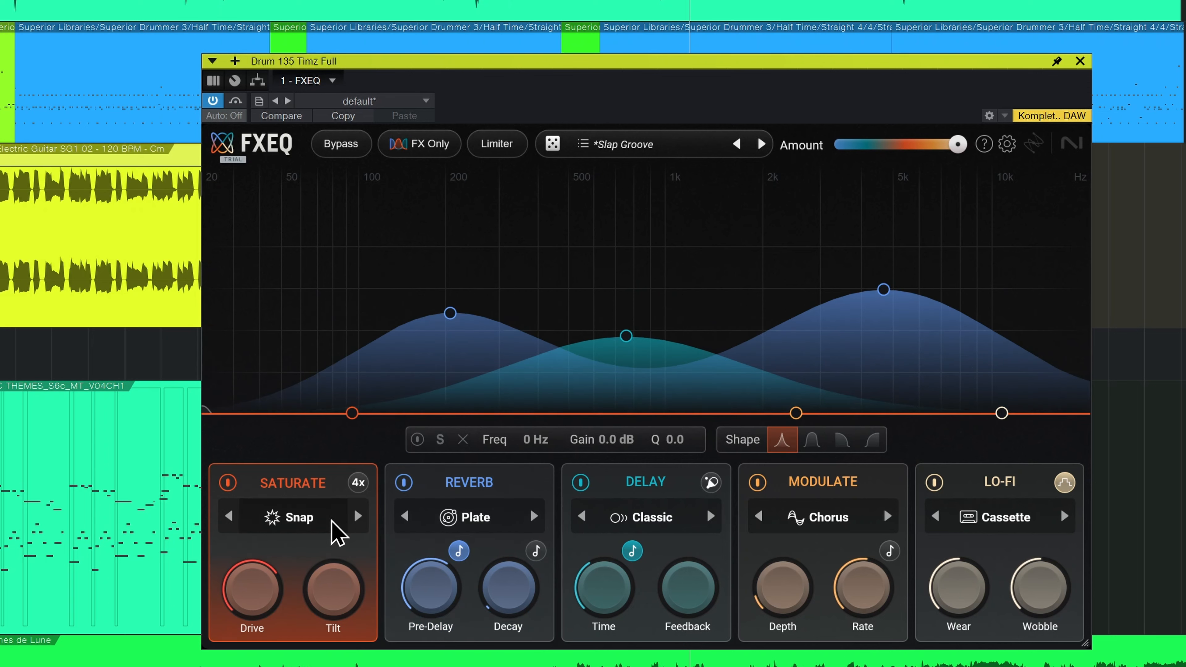
pyautogui.click(229, 517)
pyautogui.moveTo(352, 413)
pyautogui.mouseDown()
pyautogui.moveTo(543, 265)
pyautogui.moveTo(533, 252)
pyautogui.mouseUp()
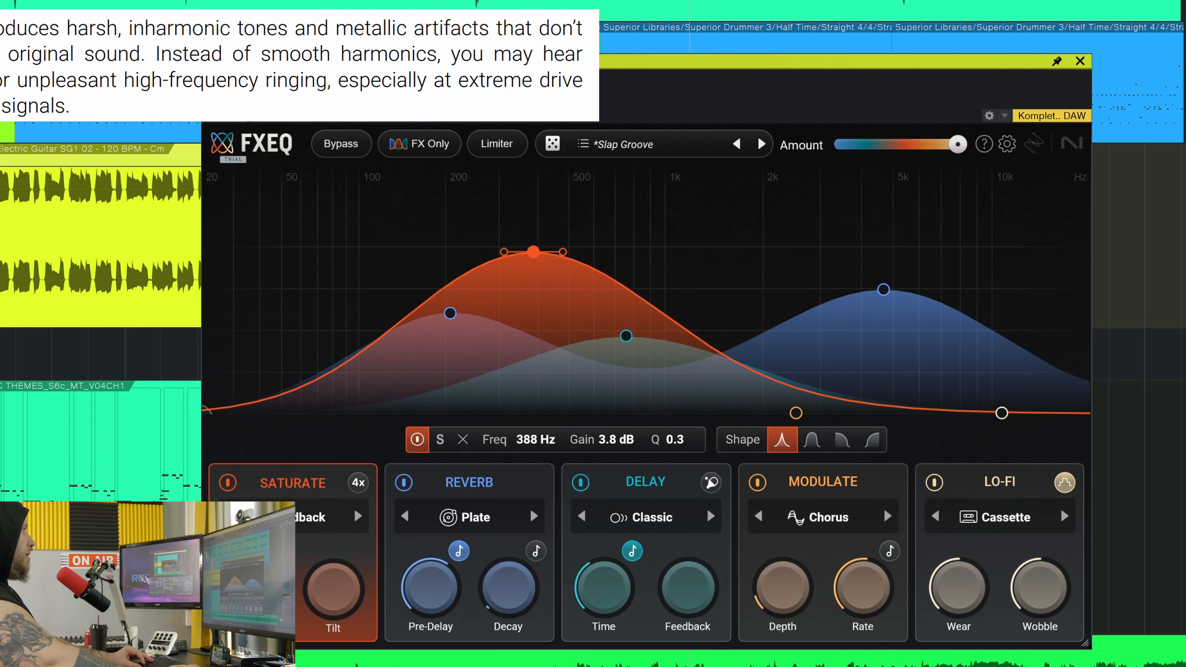
pyautogui.press('space')
pyautogui.moveTo(533, 252); pyautogui.dragTo(688, 208)
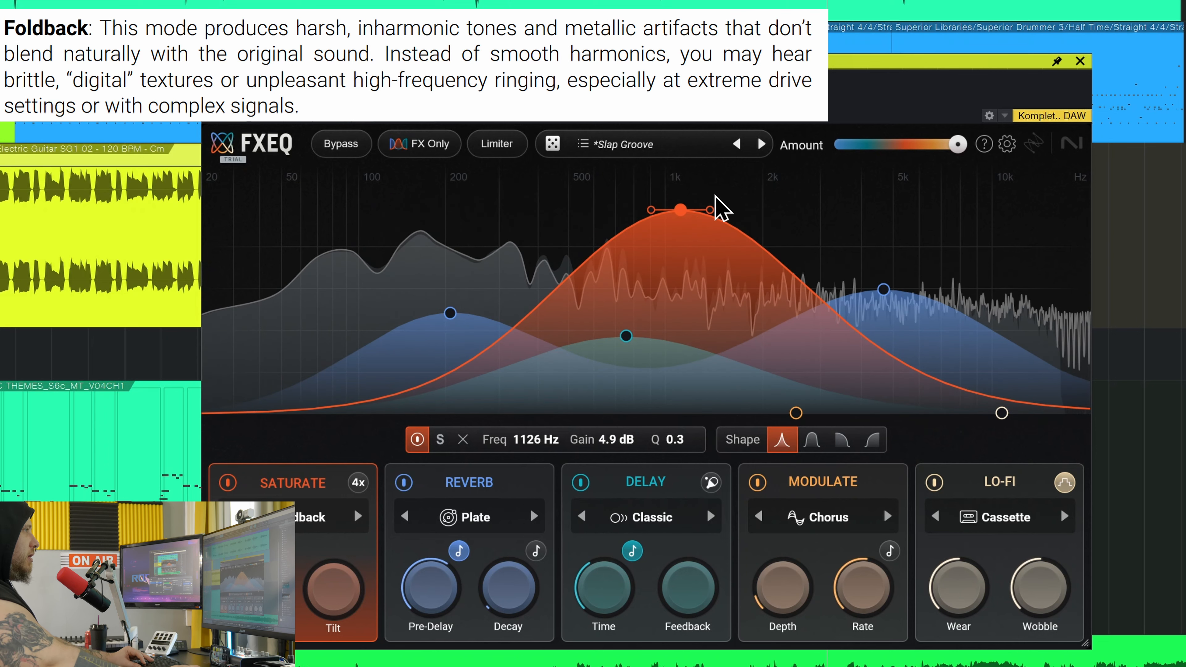
pyautogui.moveTo(653, 211); pyautogui.dragTo(369, 214)
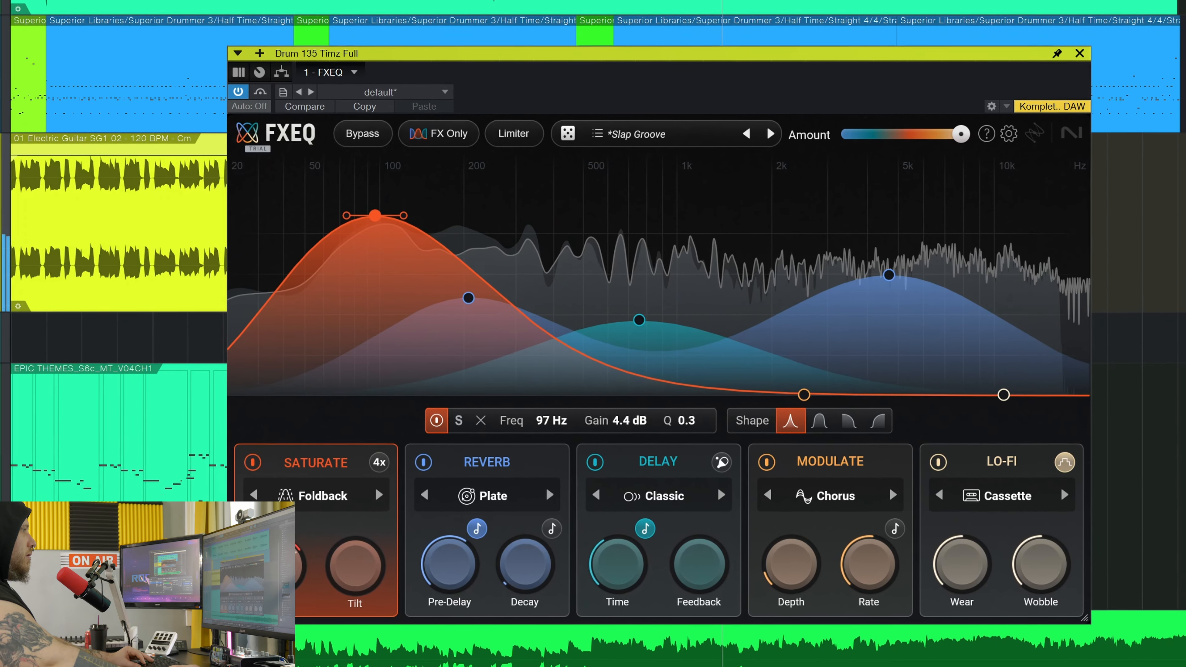
# Change the saturation type to Tape and turn the Saturate bell into a rising slope starting near 20 Hz
pyautogui.click(378, 494)
pyautogui.click(326, 496)
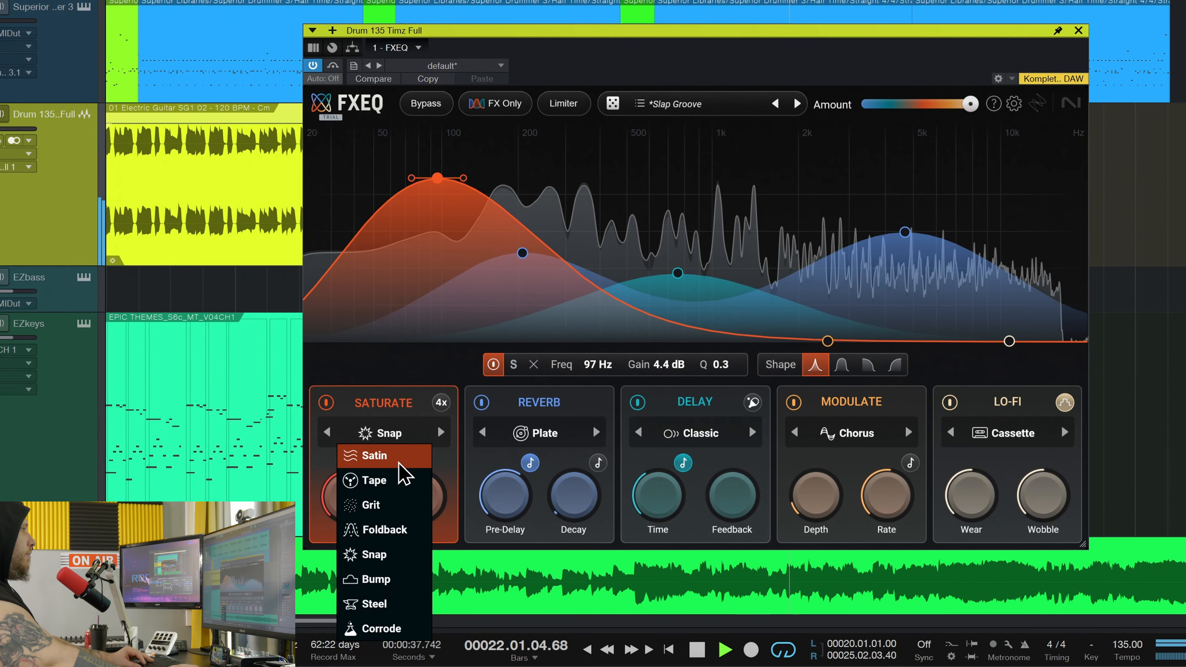
pyautogui.click(397, 481)
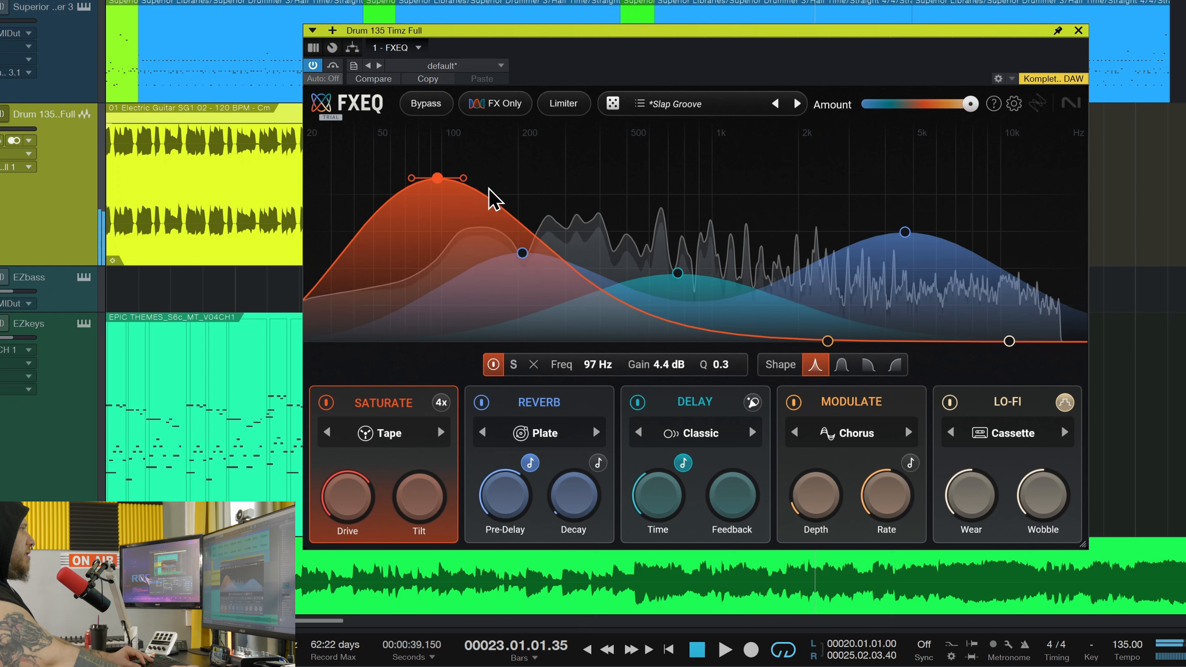
pyautogui.click(895, 366)
pyautogui.moveTo(446, 204); pyautogui.dragTo(312, 262)
# Move the delay peak to about 851 Hz and 3.4 dB, add a delay bell at about 13227 Hz and 4.5 dB, and play
pyautogui.press('space')
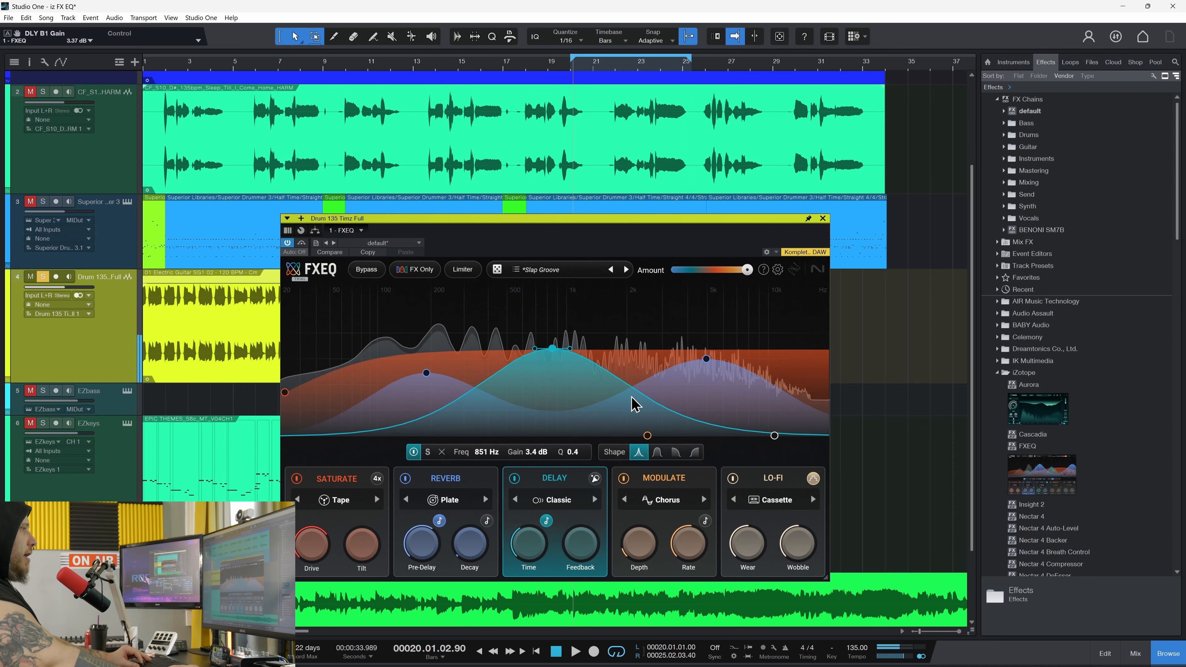
pyautogui.moveTo(676, 413); pyautogui.dragTo(792, 323)
pyautogui.press('space')
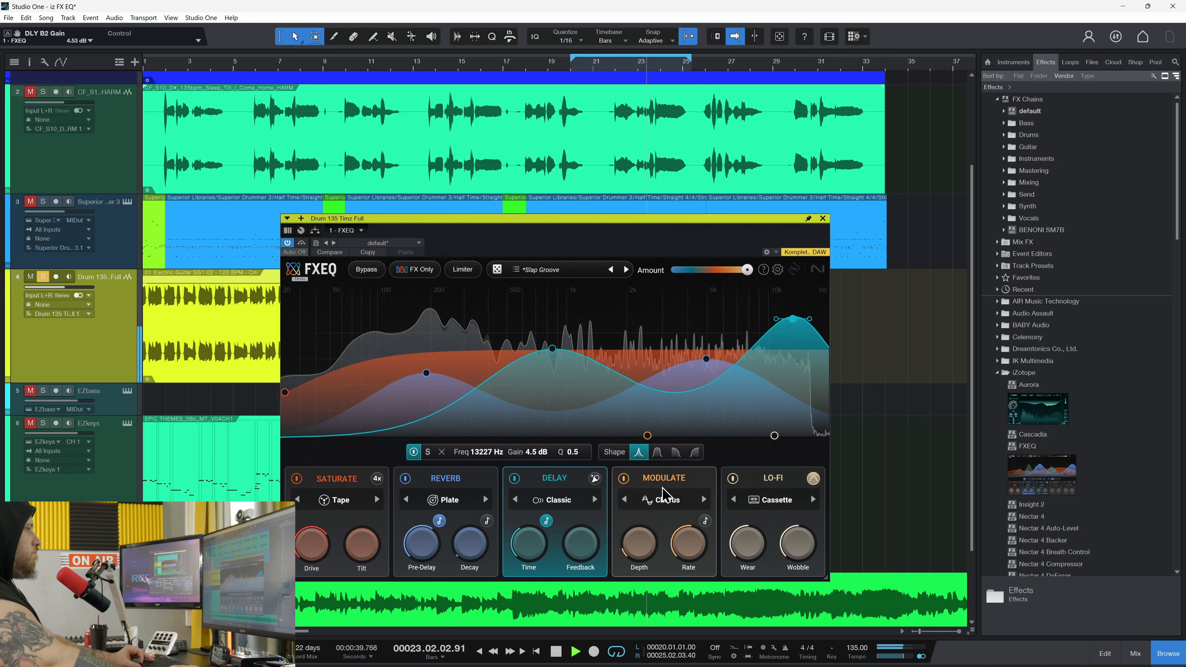
# Set the modulation depth to about 40%, raise the Modulate bell to about 386 Hz and 4.7 dB, and play the loop
pyautogui.click(667, 514)
pyautogui.scroll(3, 642, 544)
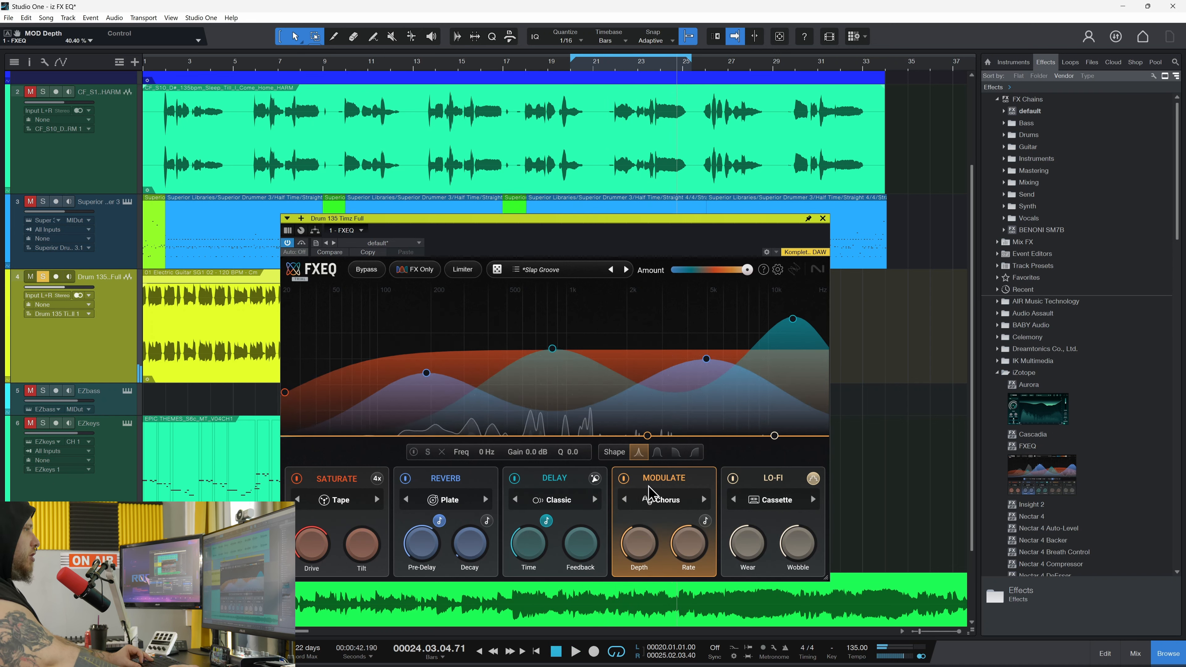
pyautogui.click(644, 435)
pyautogui.moveTo(644, 437); pyautogui.dragTo(492, 316)
pyautogui.press('space')
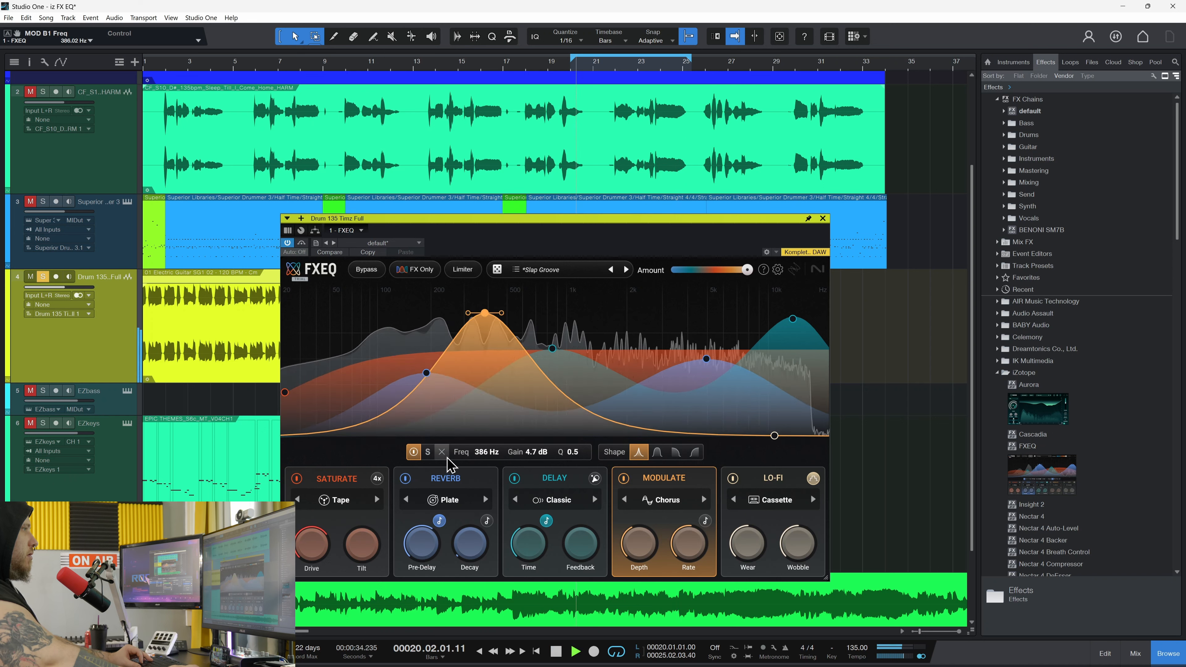
# Solo the 386 Hz Modulate band and set the chorus rate to 0.31 Hz
pyautogui.click(427, 452)
pyautogui.moveTo(688, 539)
pyautogui.mouseDown()
pyautogui.moveTo(681, 574)
pyautogui.moveTo(686, 561)
pyautogui.mouseUp()
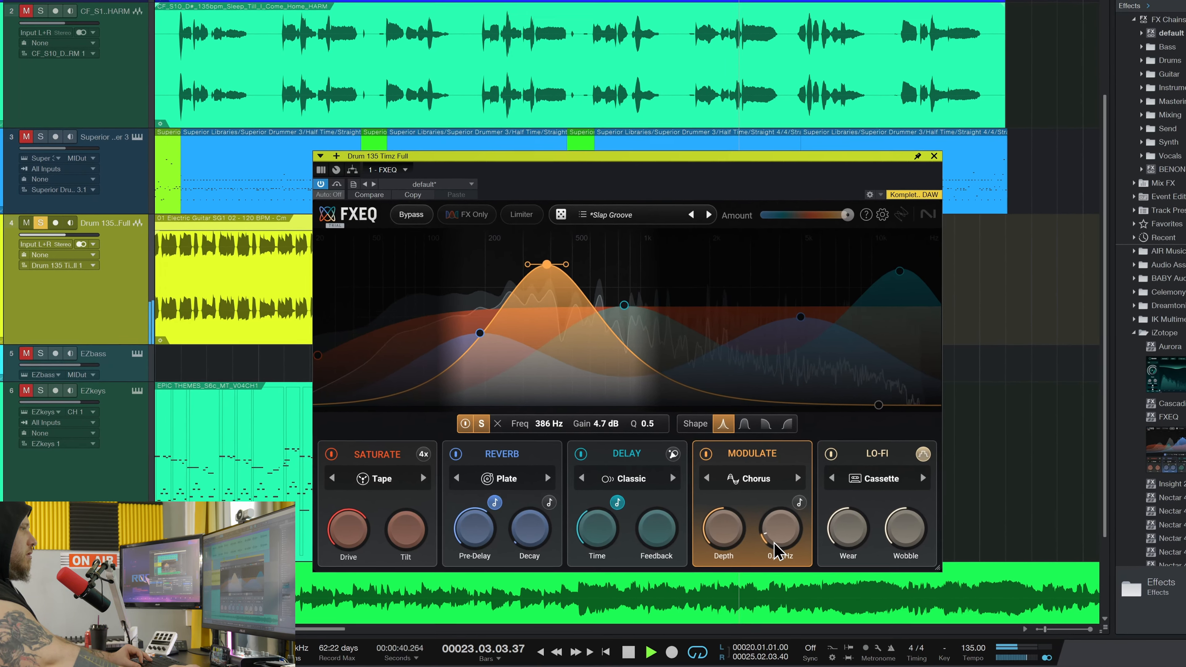
pyautogui.moveTo(775, 543); pyautogui.dragTo(776, 533)
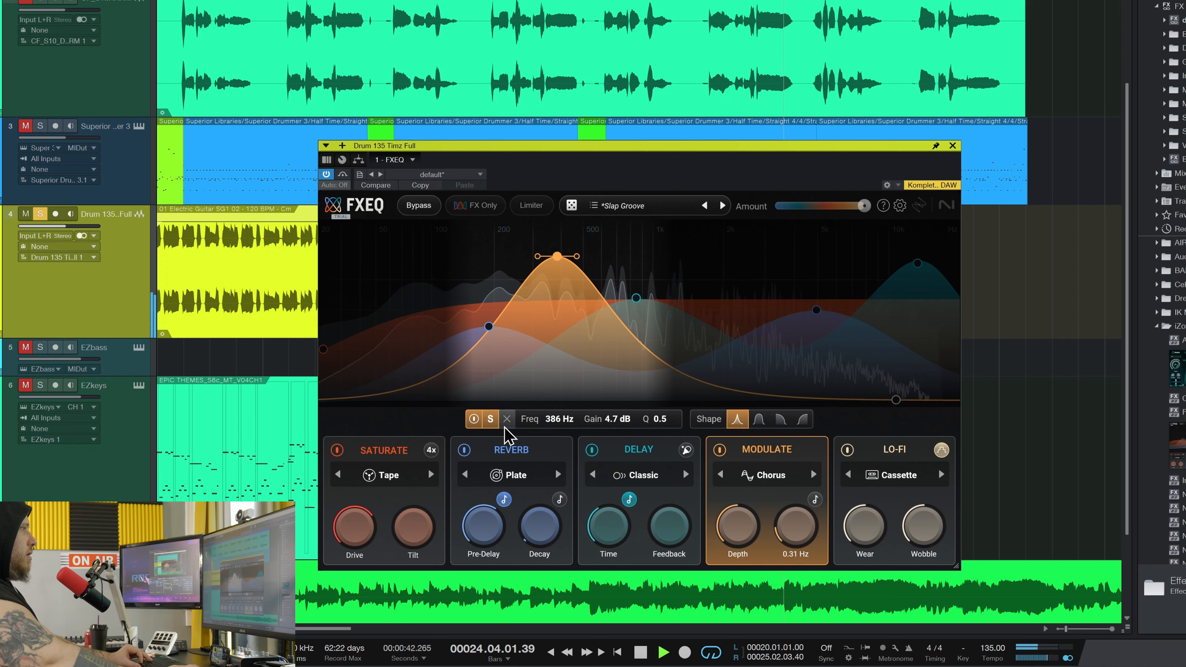
# Lower the first Modulate peak and add a second Modulate bell at about 6575 Hz, 4.9 dB and Q 1.5
pyautogui.moveTo(559, 258); pyautogui.dragTo(541, 292)
pyautogui.moveTo(709, 393); pyautogui.dragTo(849, 256)
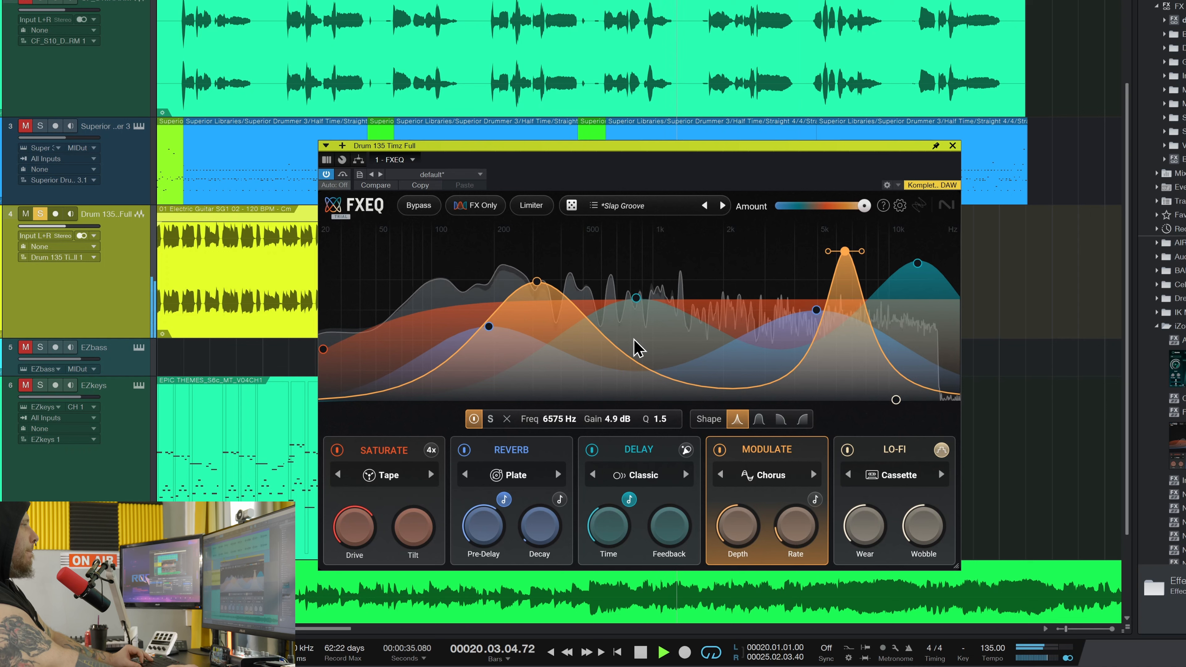
# Compare the guitar with FXEQ bypassed and active, and fine-tune both Modulate peaks, placing the lower one at about 324 Hz and 3.8 dB
pyautogui.click(416, 209)
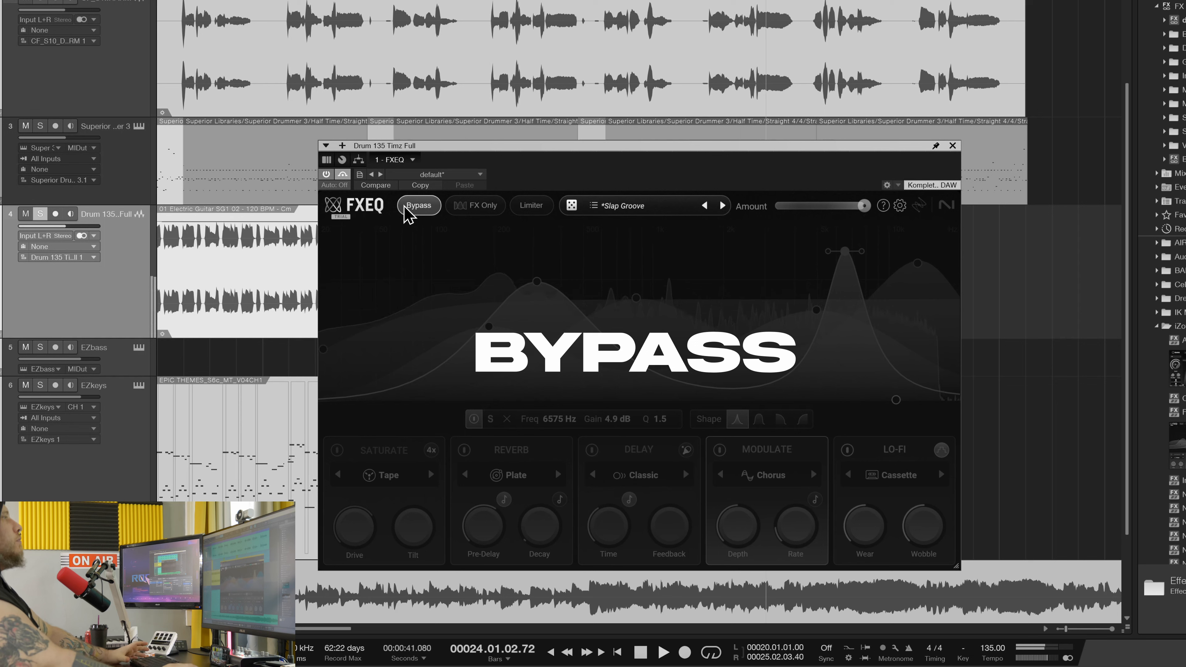
pyautogui.click(425, 208)
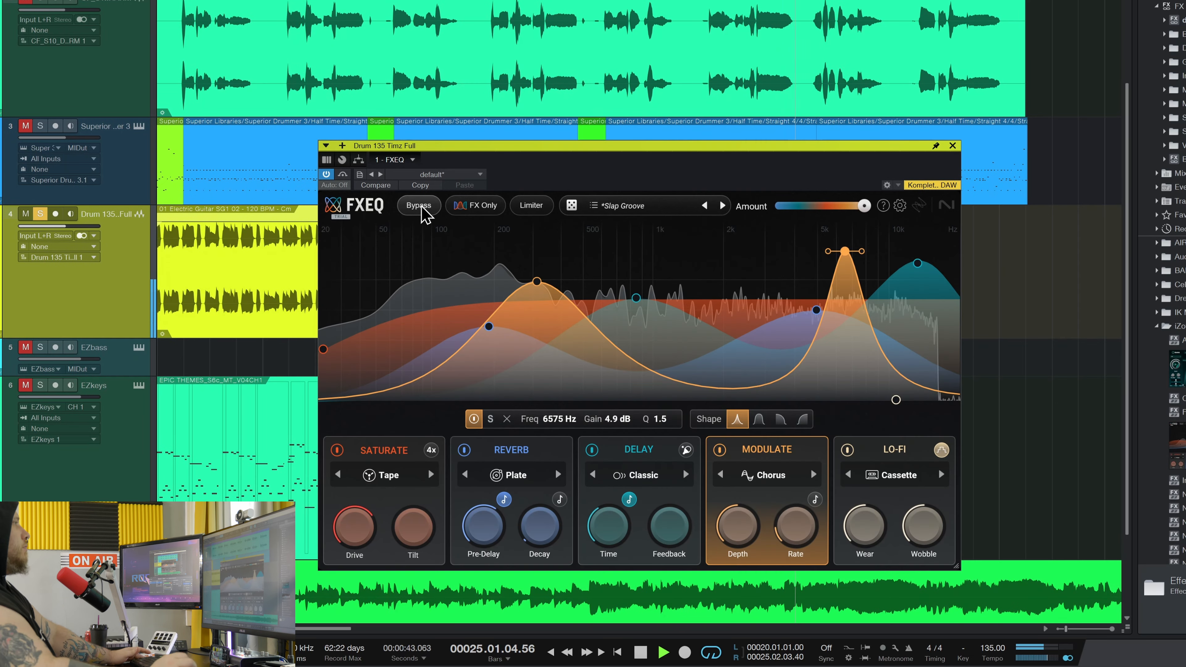
pyautogui.moveTo(845, 252); pyautogui.dragTo(843, 252)
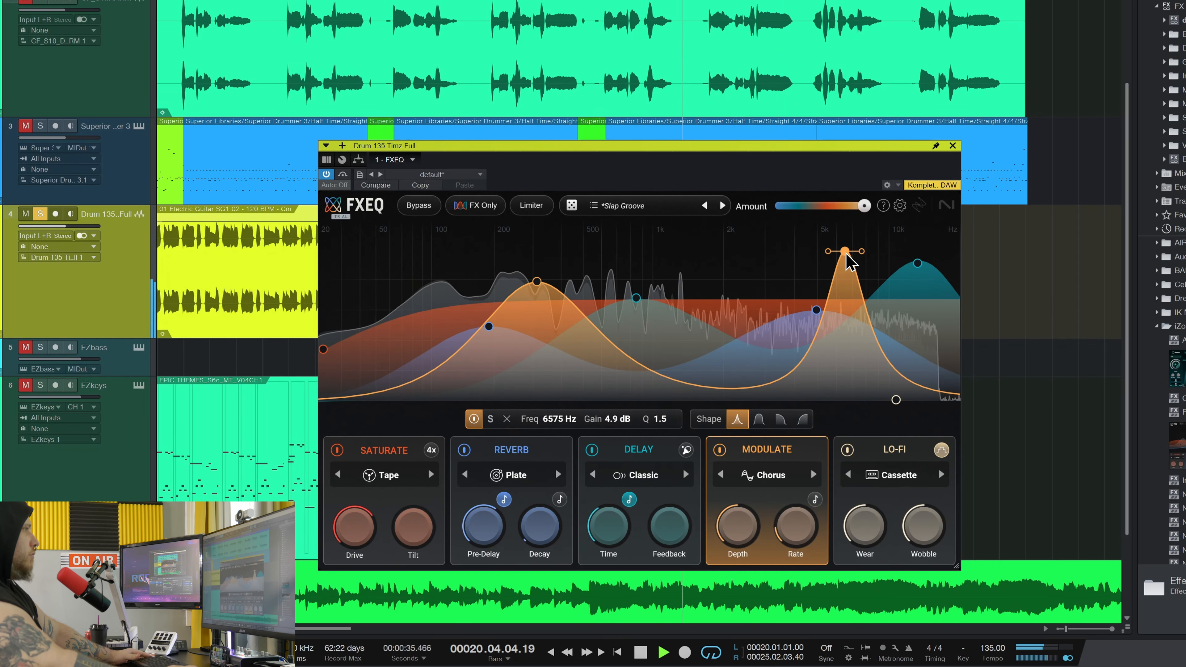
pyautogui.moveTo(537, 282); pyautogui.dragTo(541, 284)
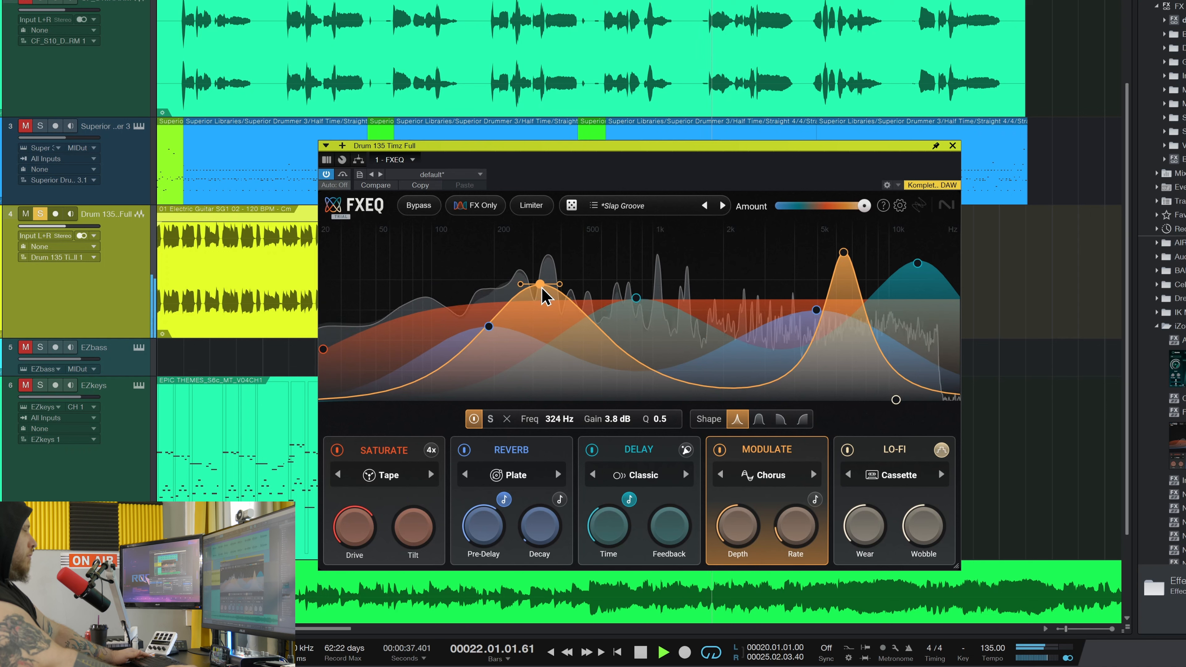
# Stop playback and close FXEQ on the guitar track
pyautogui.click(757, 260)
pyautogui.press('space')
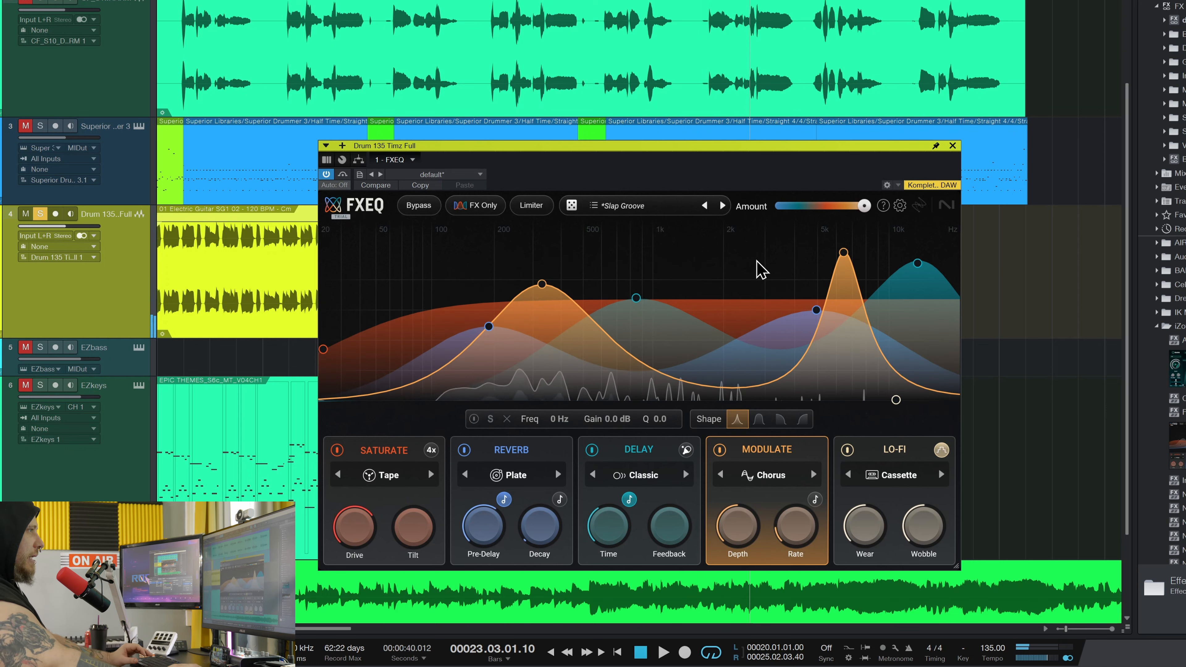
pyautogui.click(953, 146)
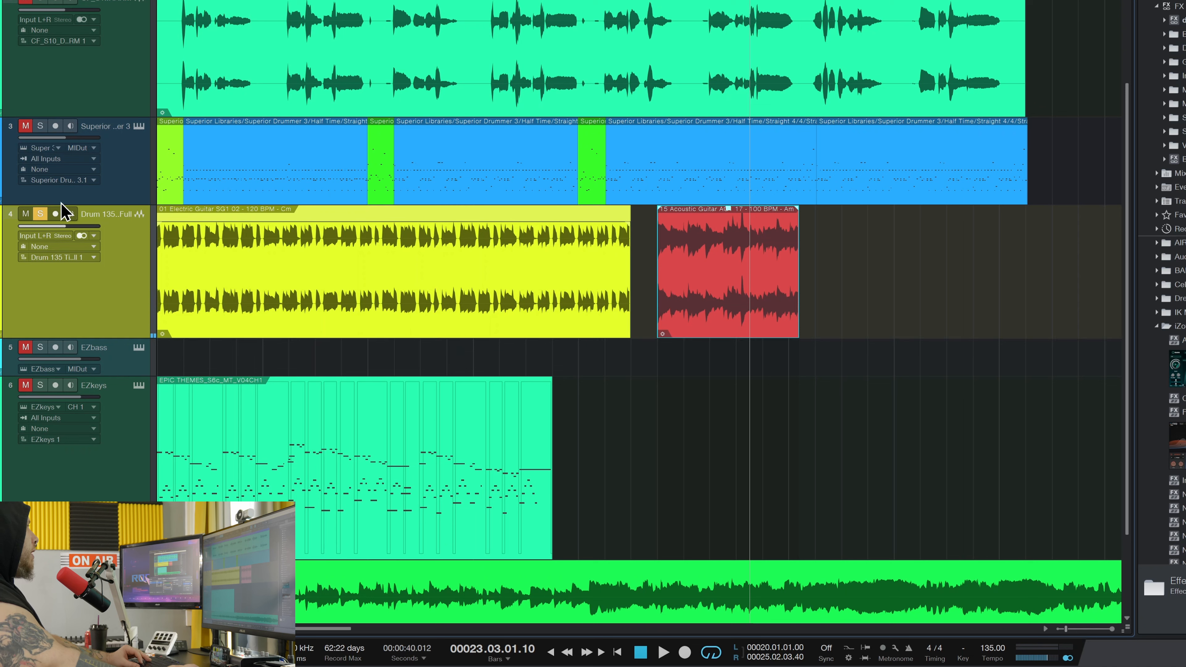
# Solo the EZkeys track, open its FXEQ with the Electric Keys Spaced Out preset, and play it from the start
pyautogui.scroll(-2, 480, 205)
pyautogui.click(303, 414)
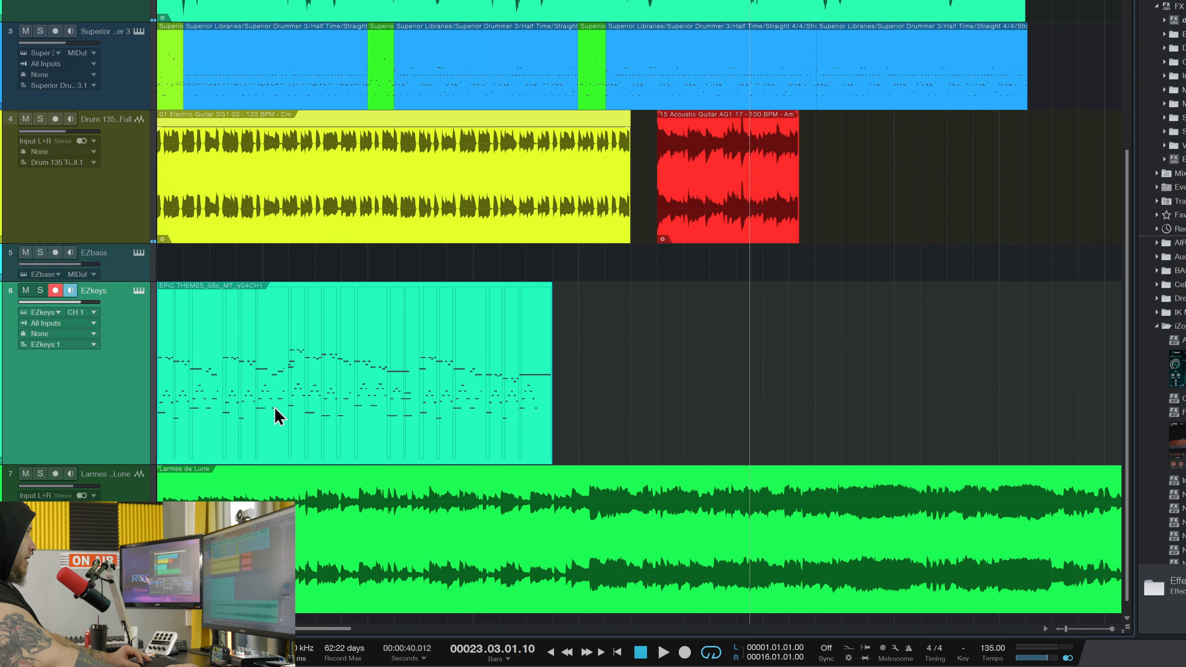
pyautogui.press(',')
pyautogui.doubleClick(2, 297)
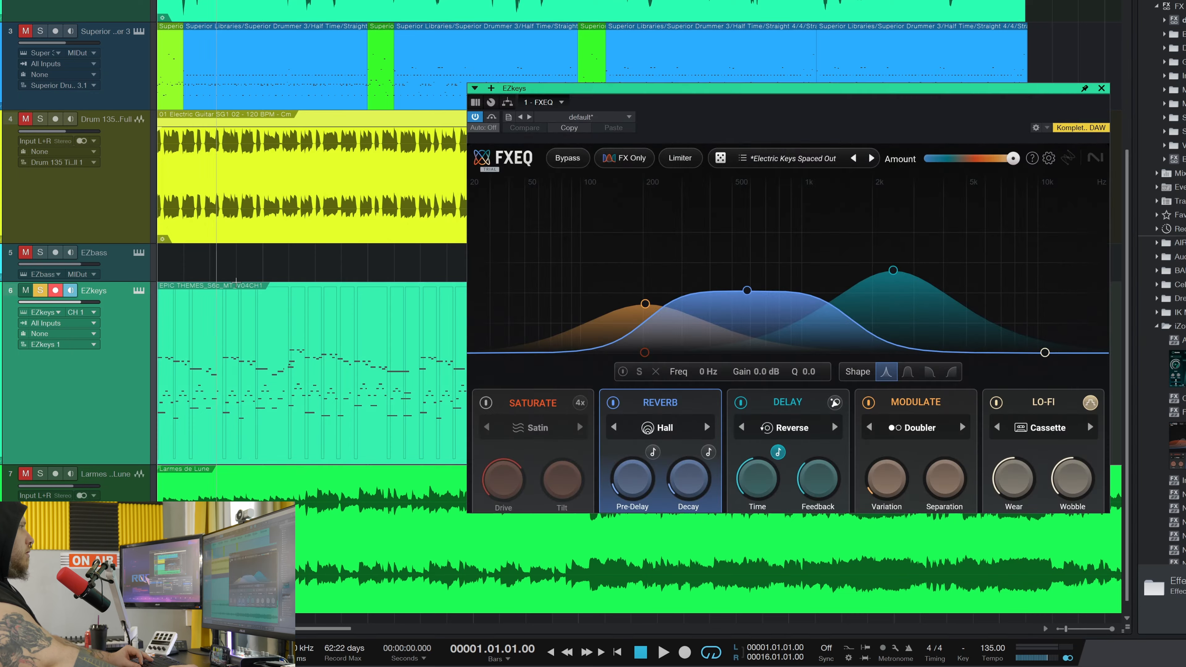
pyautogui.press('space')
pyautogui.moveTo(698, 87); pyautogui.dragTo(714, 77)
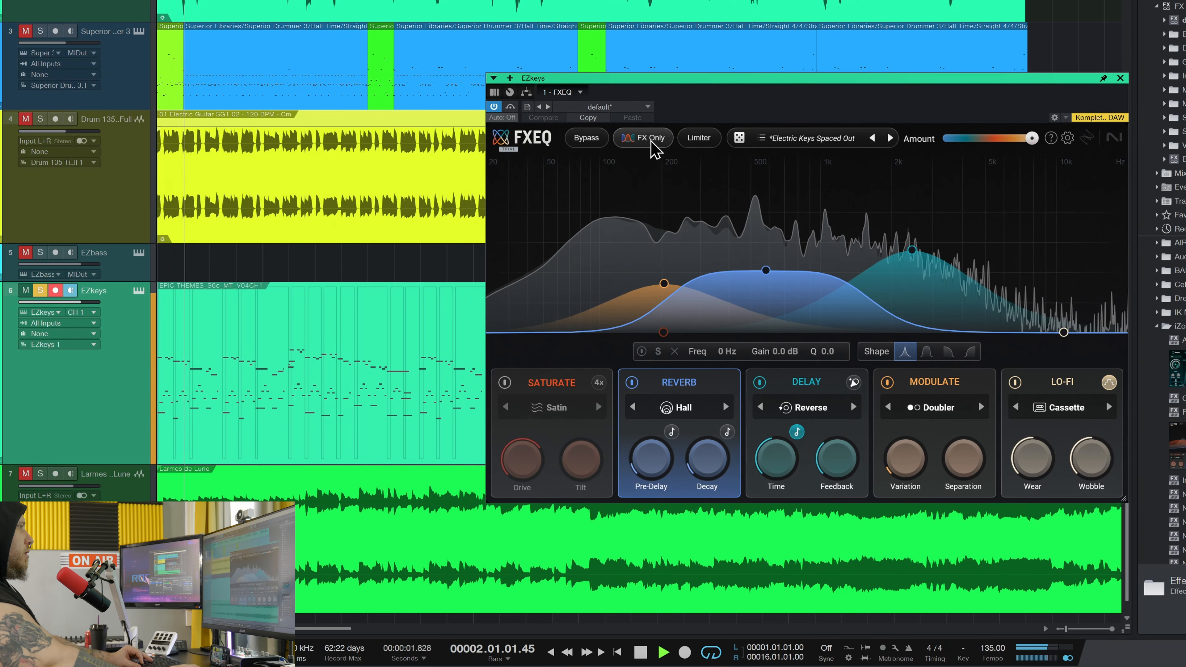
# Play the keys with FXEQ bypassed, lower the EZkeys track volume slightly, and re-enable FXEQ
pyautogui.click(586, 138)
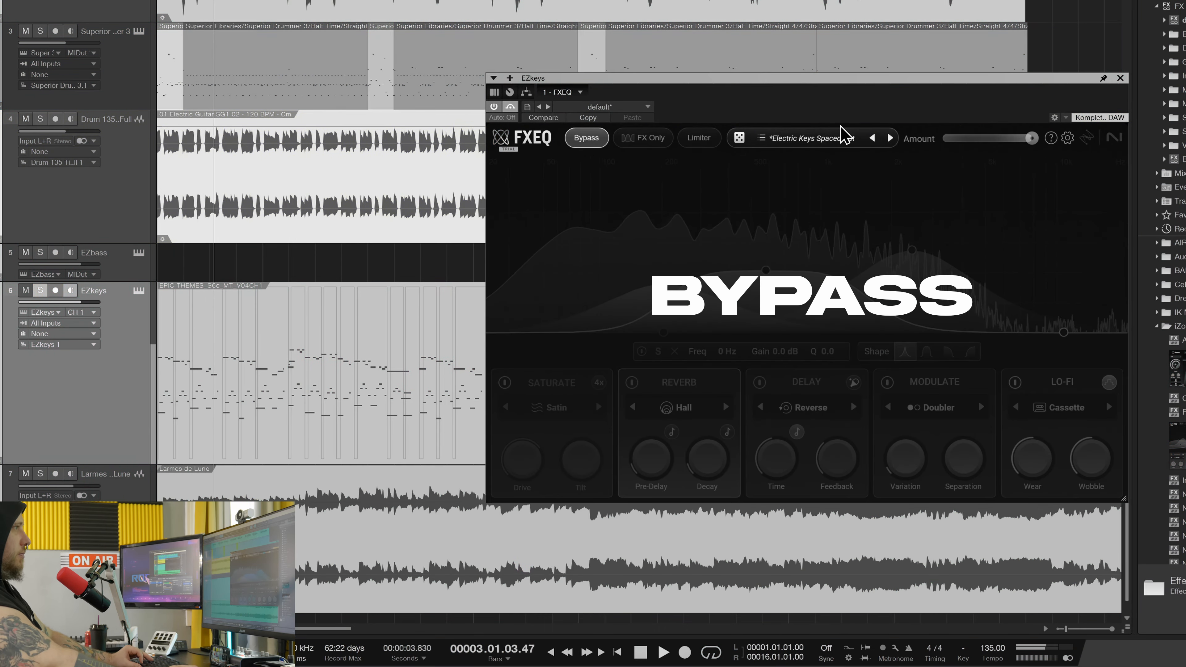
pyautogui.moveTo(868, 80); pyautogui.dragTo(875, 45)
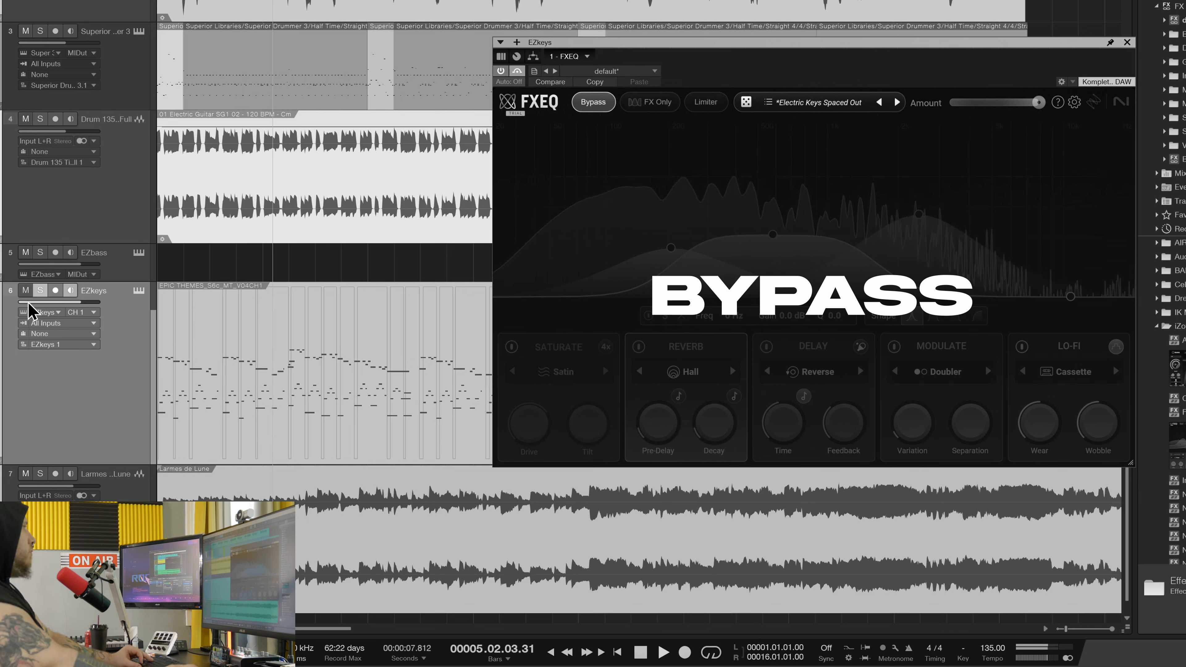
pyautogui.moveTo(82, 303); pyautogui.dragTo(74, 307)
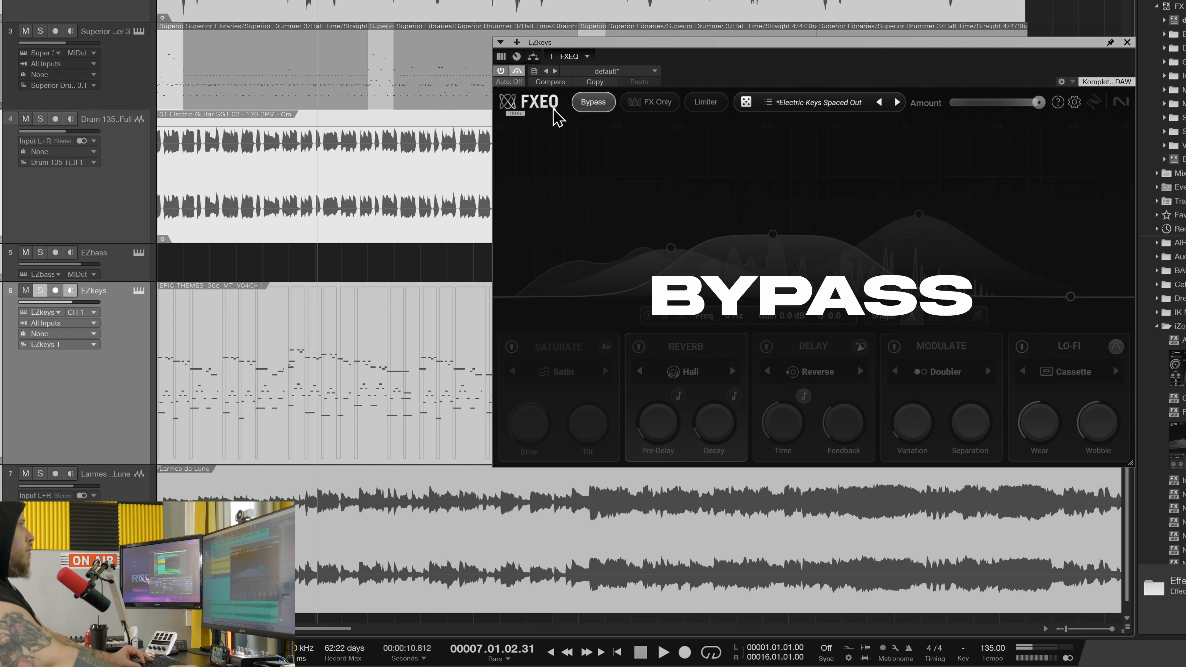
pyautogui.click(592, 103)
# Raise the keys' Reverb peak, the Delay peak to about 3601 Hz and 3.4 dB, and the Modulate peak to about 187 Hz and 2.0 dB
pyautogui.moveTo(773, 235); pyautogui.dragTo(782, 228)
pyautogui.moveTo(918, 215); pyautogui.dragTo(950, 209)
pyautogui.moveTo(670, 248); pyautogui.dragTo(665, 237)
pyautogui.press('space')
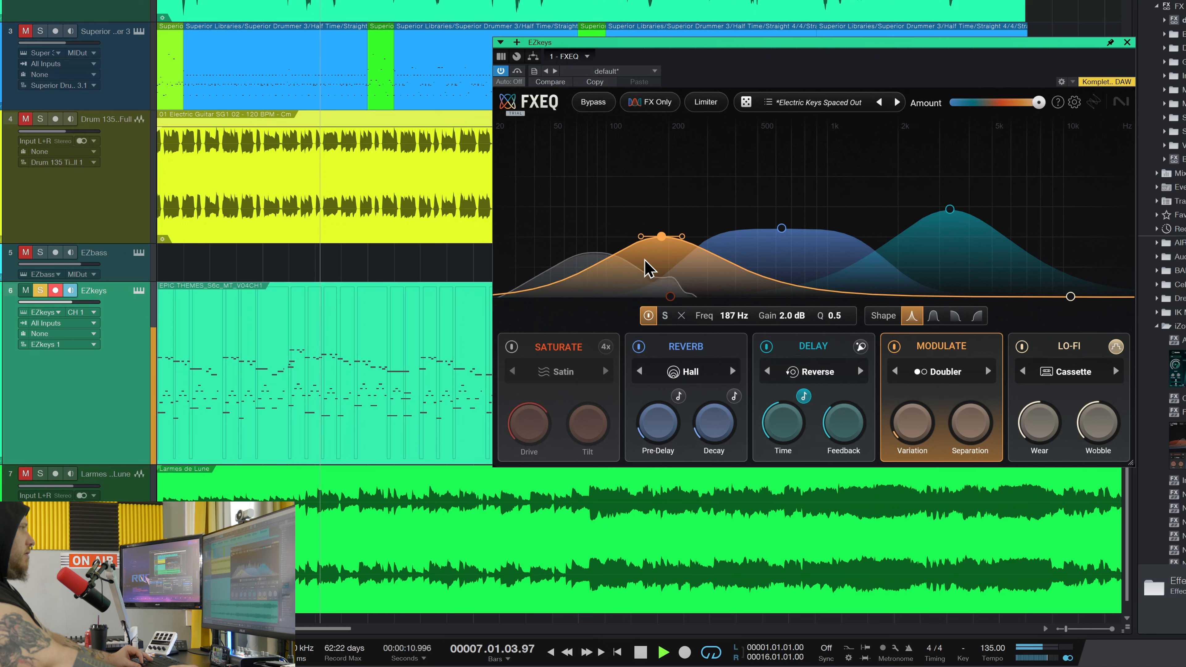
pyautogui.moveTo(781, 229)
pyautogui.mouseDown()
pyautogui.moveTo(778, 212)
pyautogui.moveTo(780, 226)
pyautogui.mouseUp()
pyautogui.moveTo(949, 210); pyautogui.dragTo(957, 195)
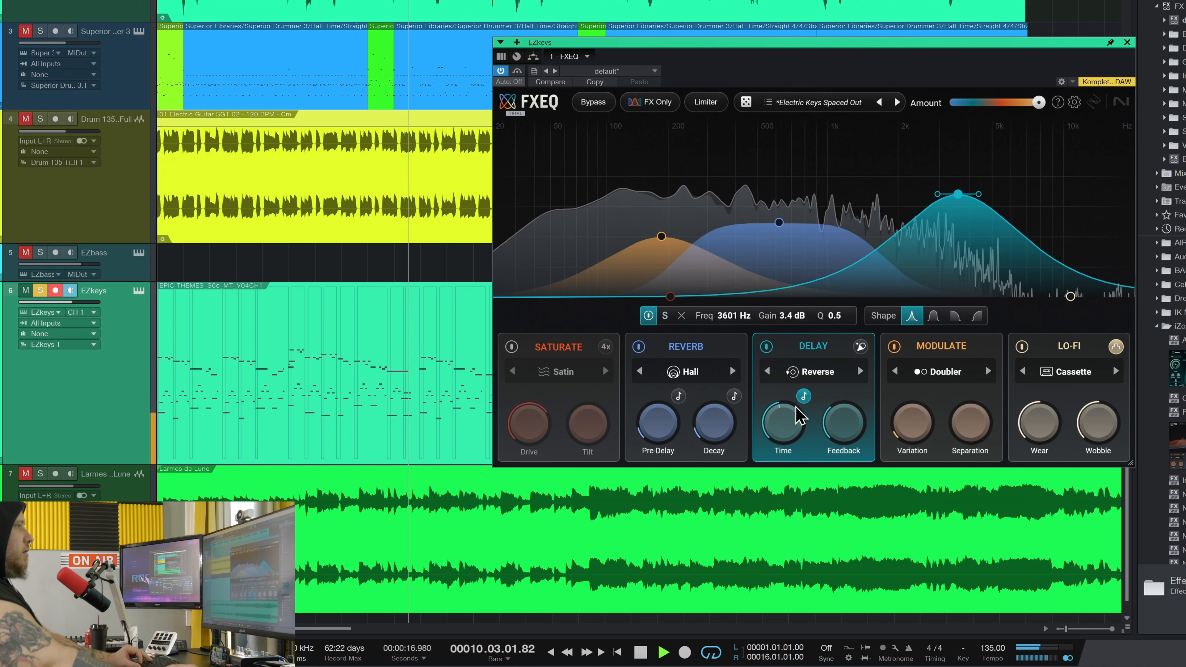
# Start and stop playback to listen to the Reverse delay and Hall reverb on the keys
pyautogui.press('space')
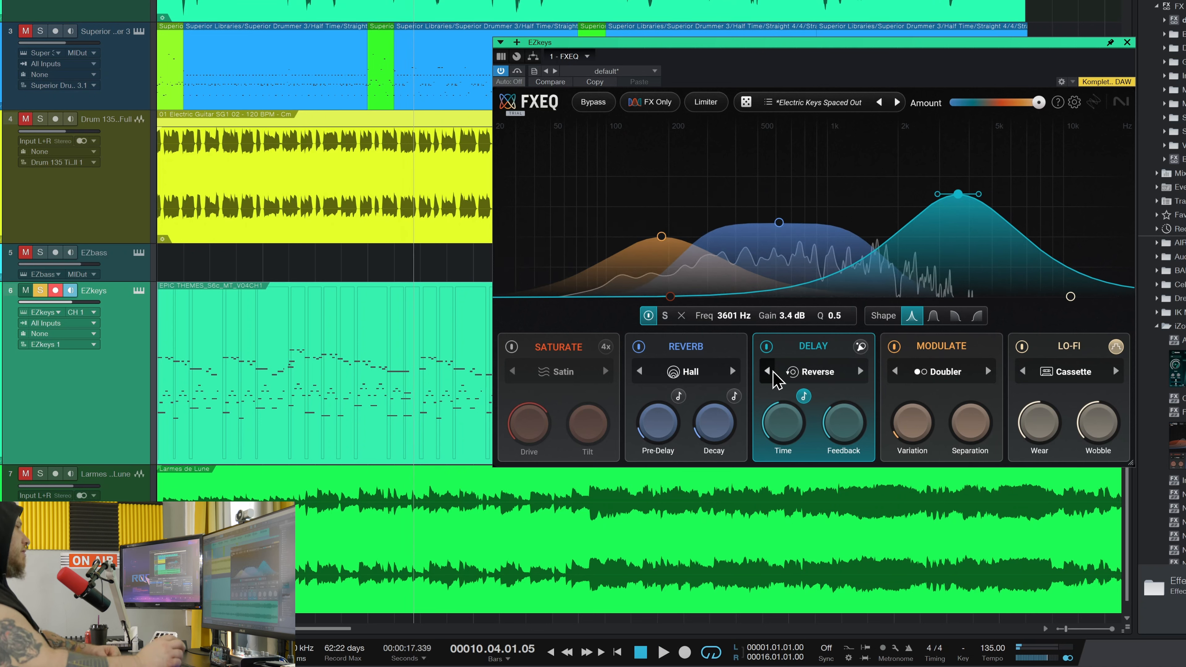
pyautogui.press('space')
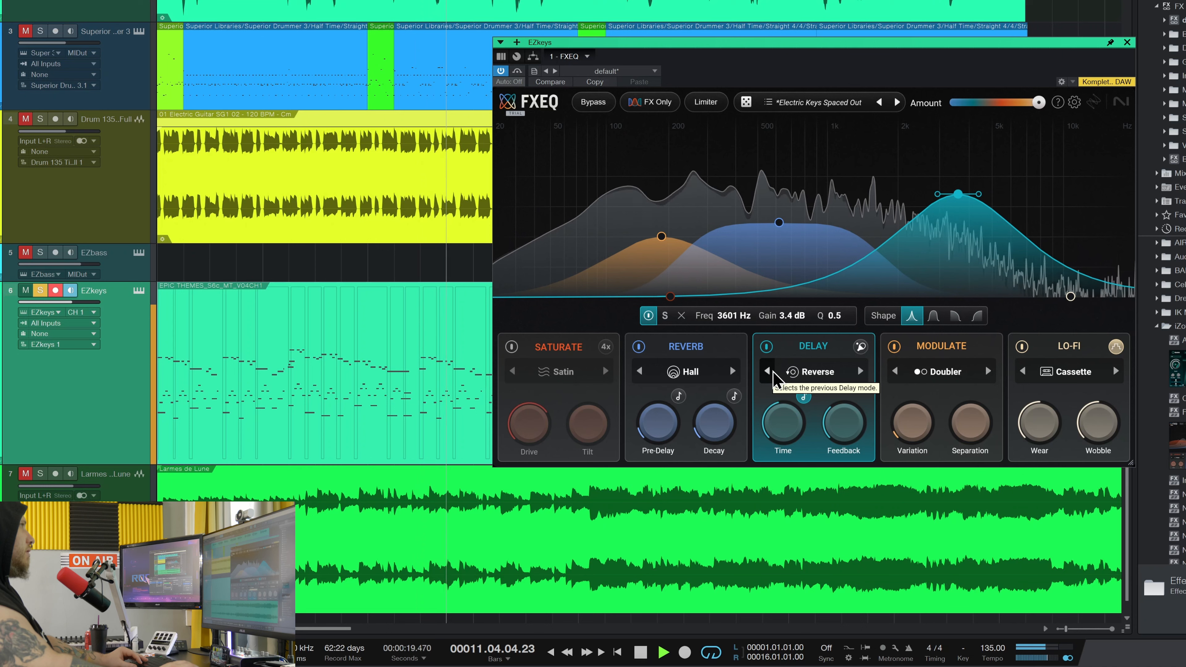
pyautogui.press('space')
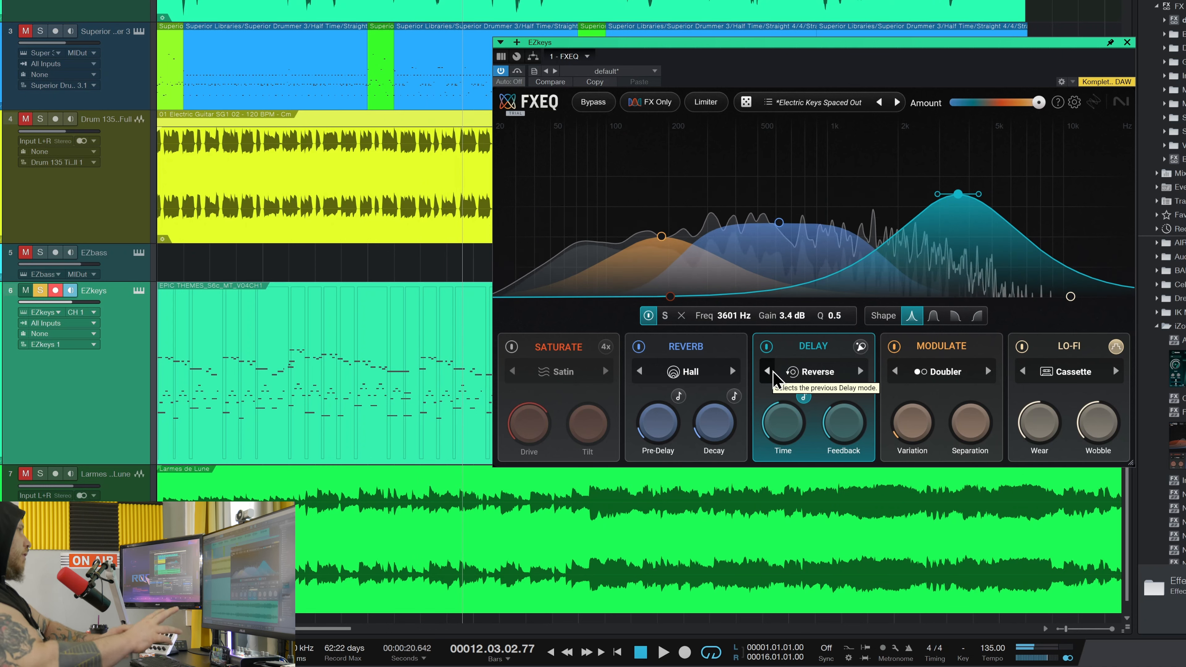
pyautogui.press('space')
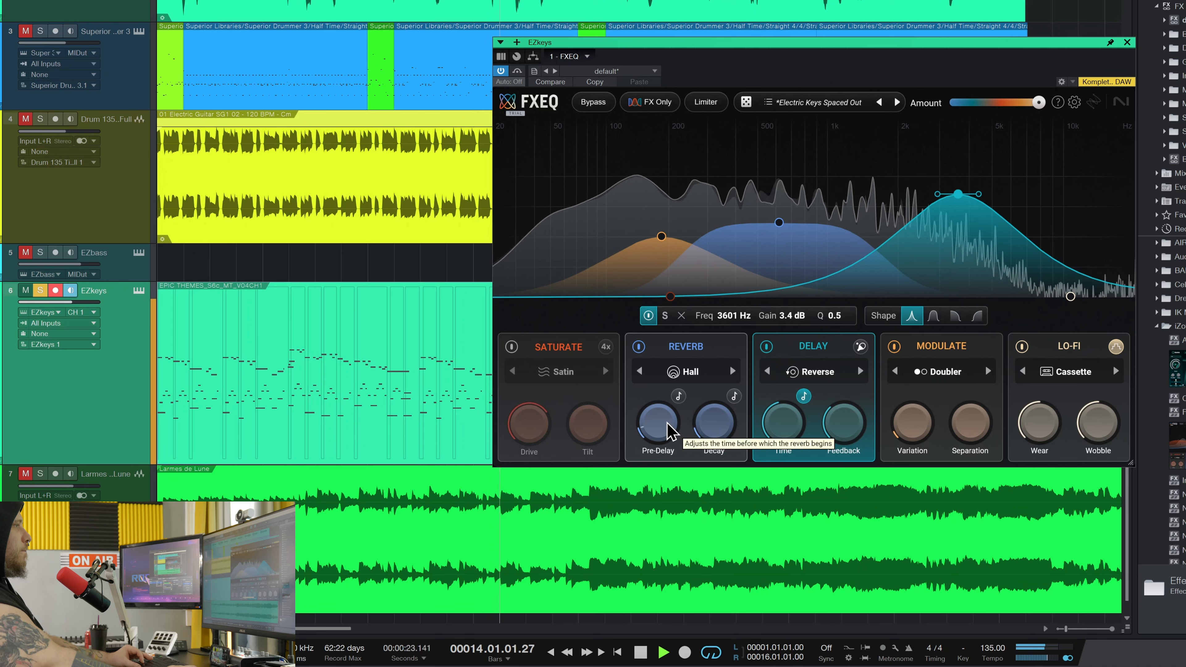
pyautogui.click(713, 420)
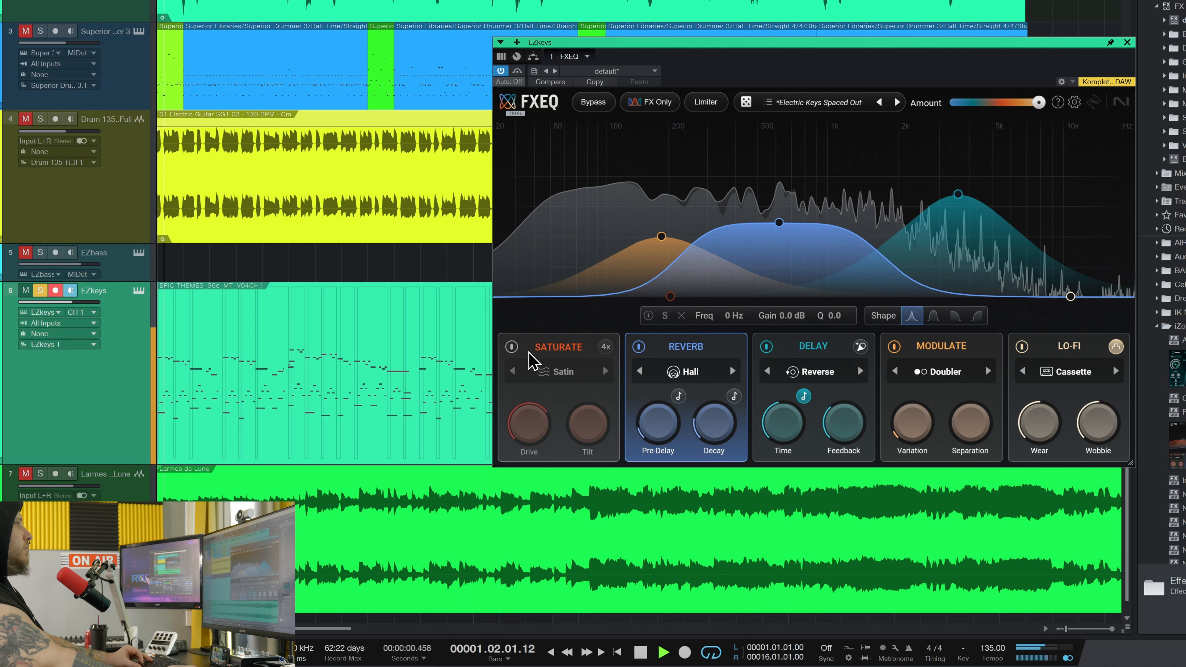
# Enable Saturate in Grit mode, raise its peak to about 9385 Hz and 2.9 dB with Q 0.1, and increase the tilt
pyautogui.click(513, 347)
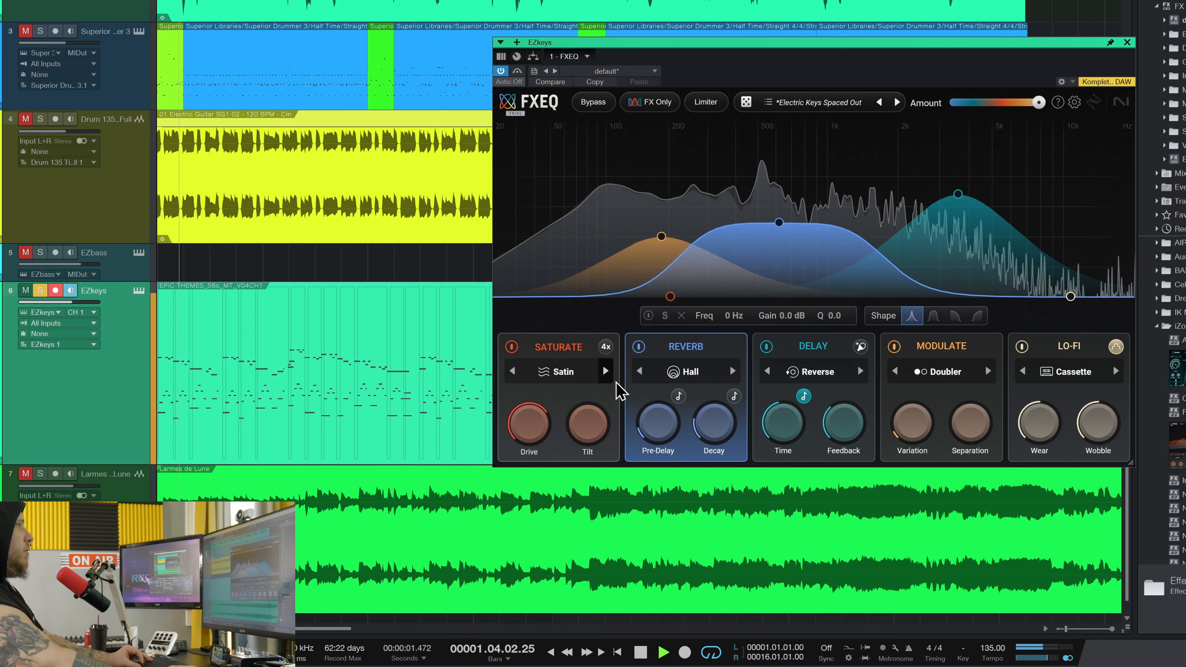
pyautogui.click(535, 417)
pyautogui.moveTo(651, 297); pyautogui.dragTo(1086, 194)
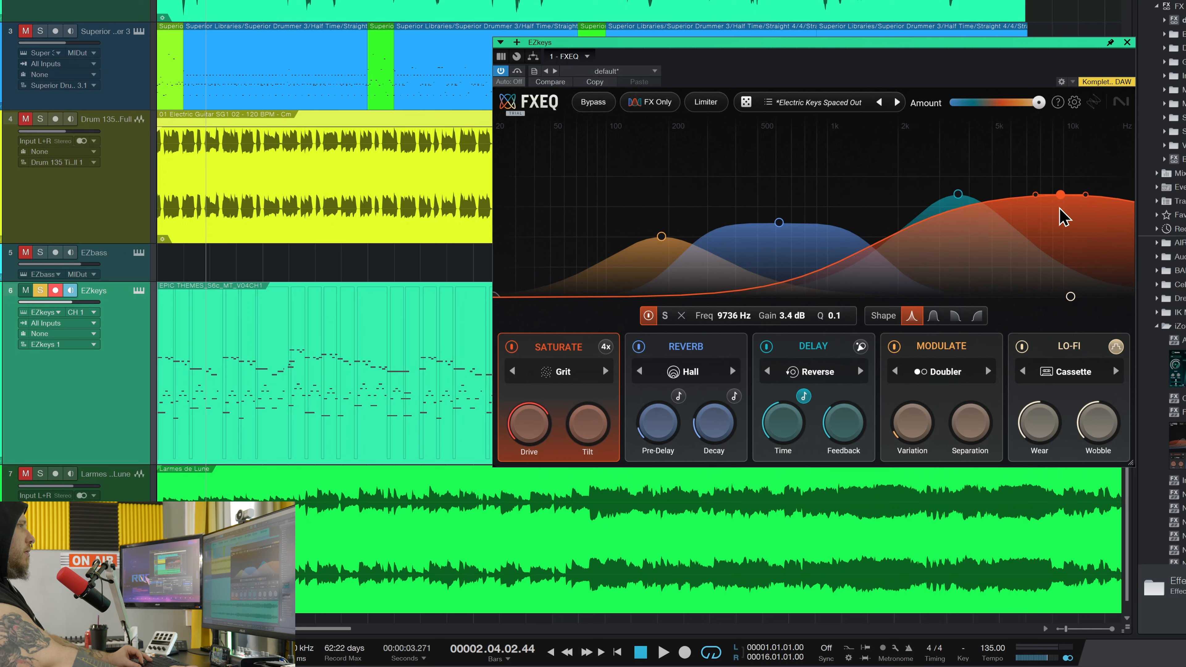
pyautogui.moveTo(1060, 194); pyautogui.dragTo(1057, 209)
pyautogui.press('space')
pyautogui.moveTo(566, 422); pyautogui.dragTo(578, 414)
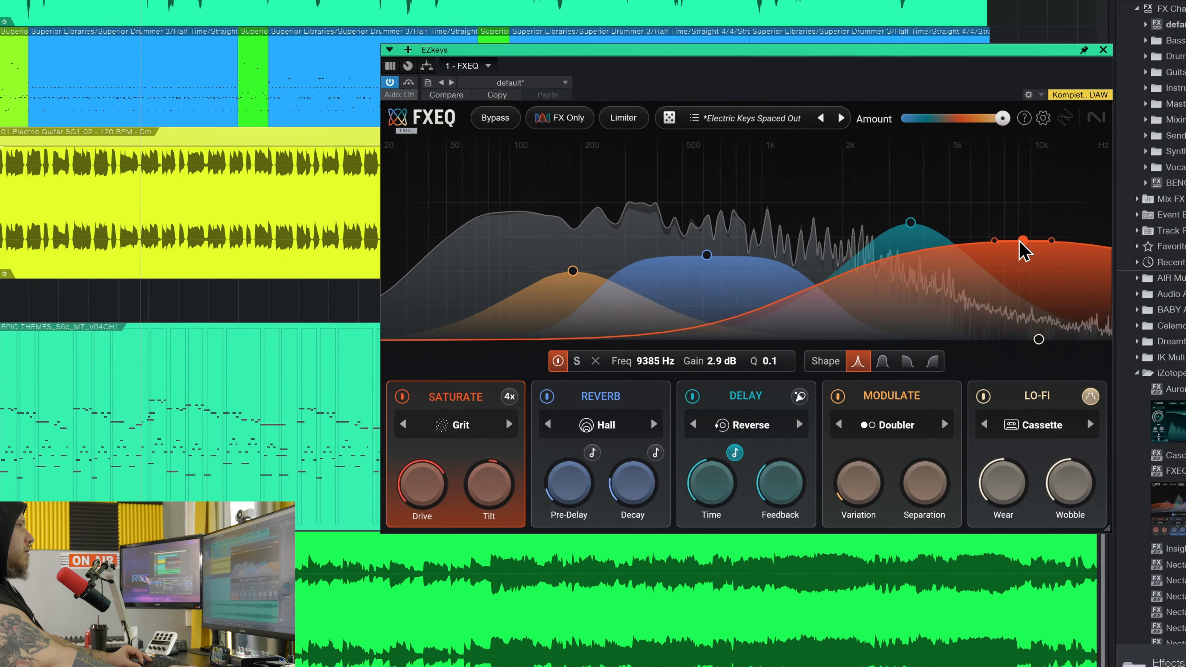
# Lower the high Saturate peak to about 8772 Hz and 1.5 dB and add a second Saturate bell at about 65 Hz and 2.3 dB
pyautogui.moveTo(1033, 233); pyautogui.dragTo(1024, 276)
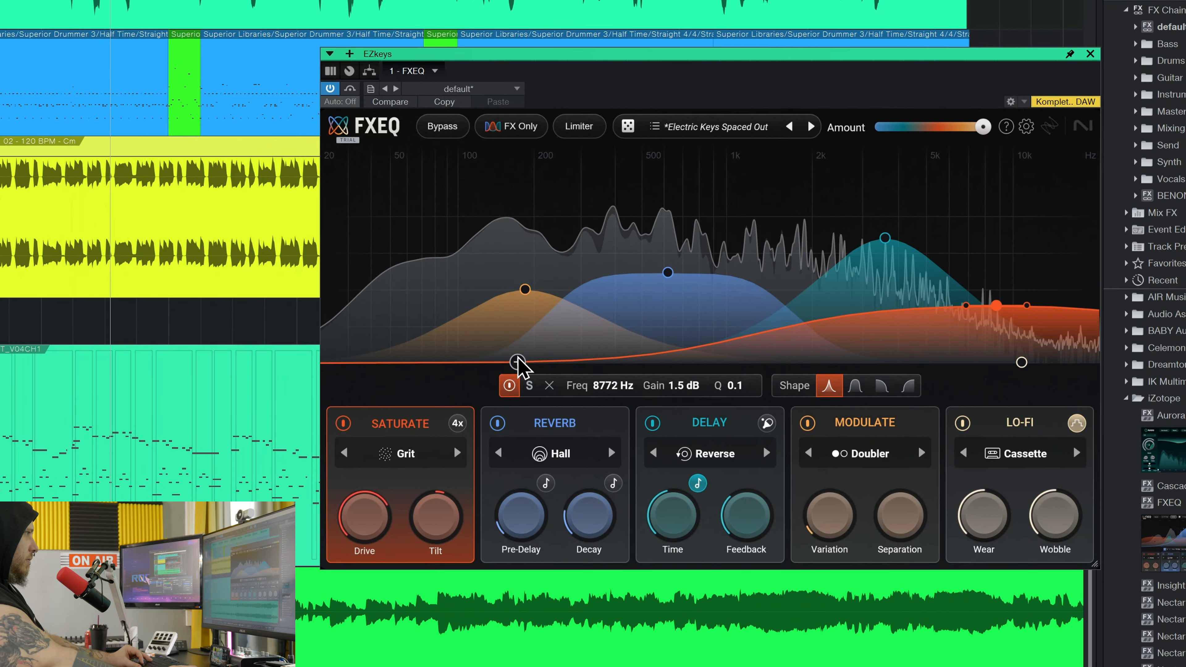
pyautogui.click(461, 365)
pyautogui.moveTo(461, 366); pyautogui.dragTo(418, 283)
# Set the Doubler separation to about 17% and raise the Modulate peak to about 189 Hz and 2.8 dB
pyautogui.moveTo(903, 523)
pyautogui.moveTo(915, 538); pyautogui.dragTo(927, 521)
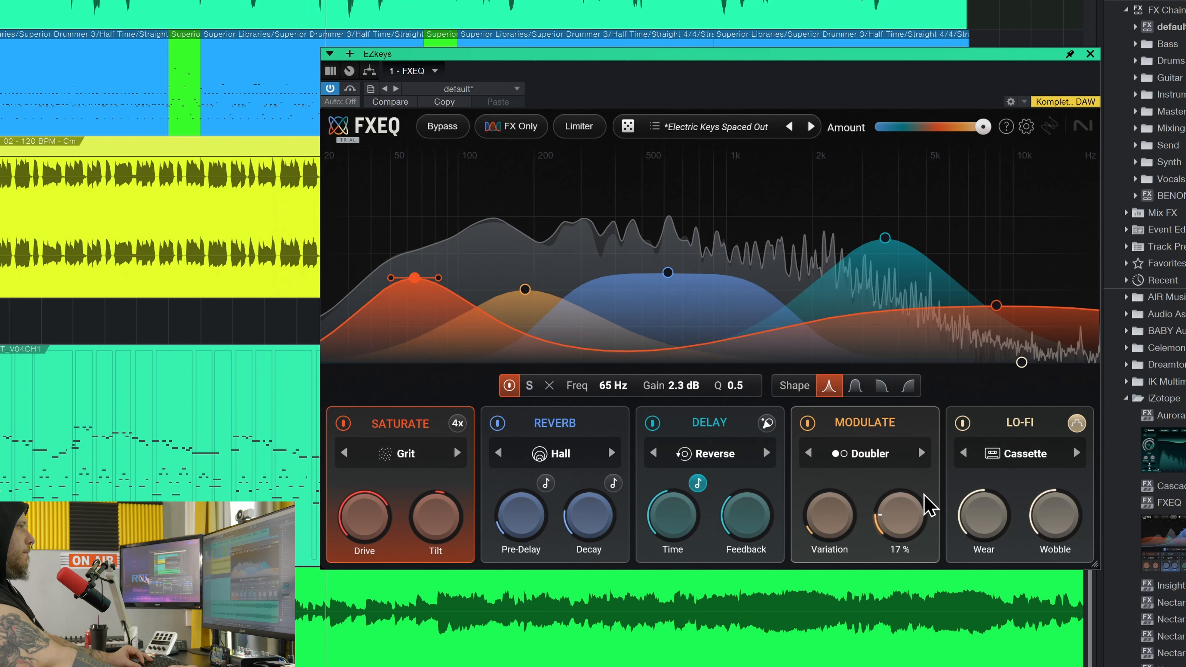
pyautogui.click(929, 504)
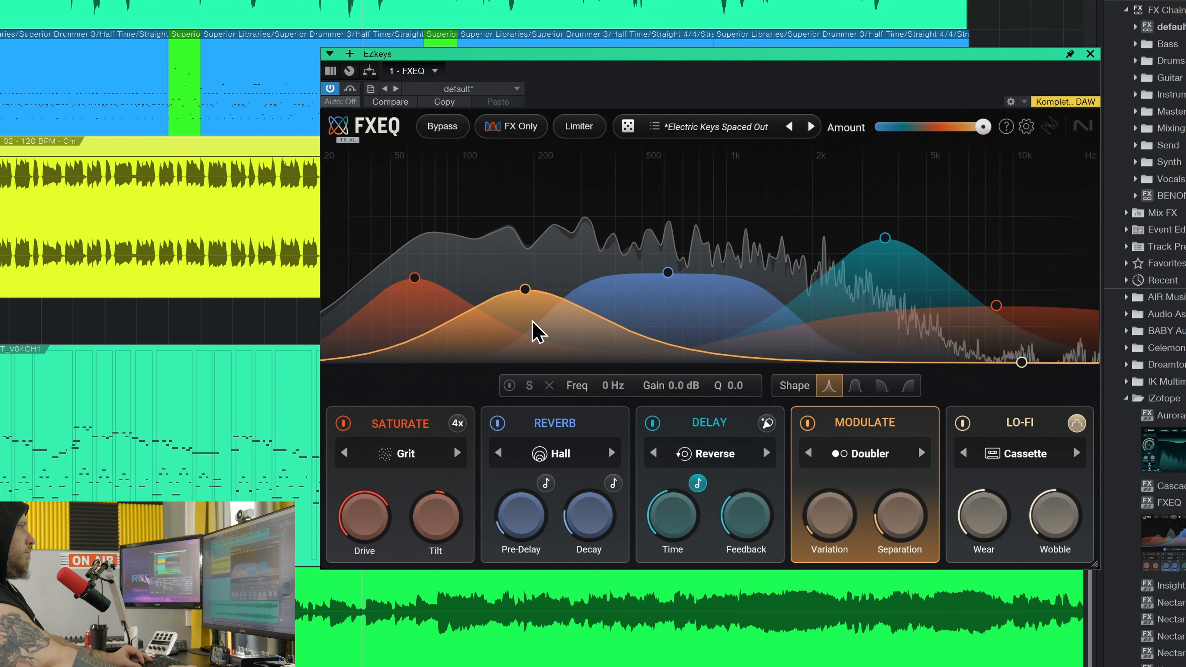
pyautogui.moveTo(526, 290); pyautogui.dragTo(528, 261)
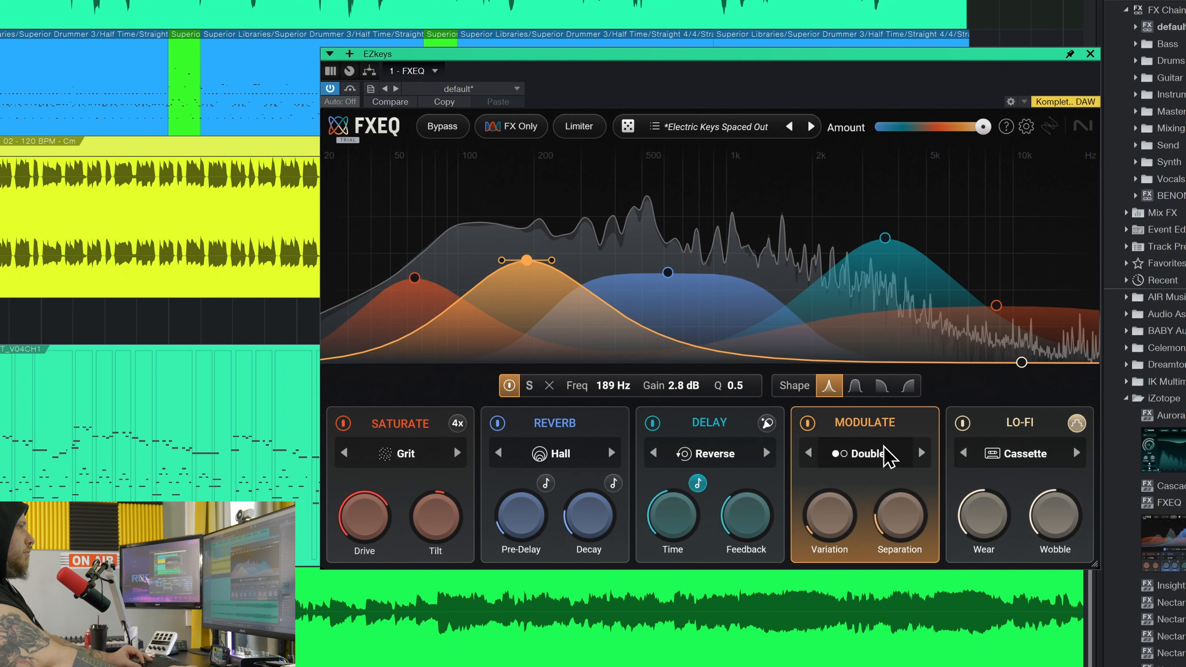
# Switch Modulate to Chorus at a 0.44 Hz rate and move its peak to about 4549 Hz and 1.9 dB with Q 0.1
pyautogui.click(887, 455)
pyautogui.click(908, 477)
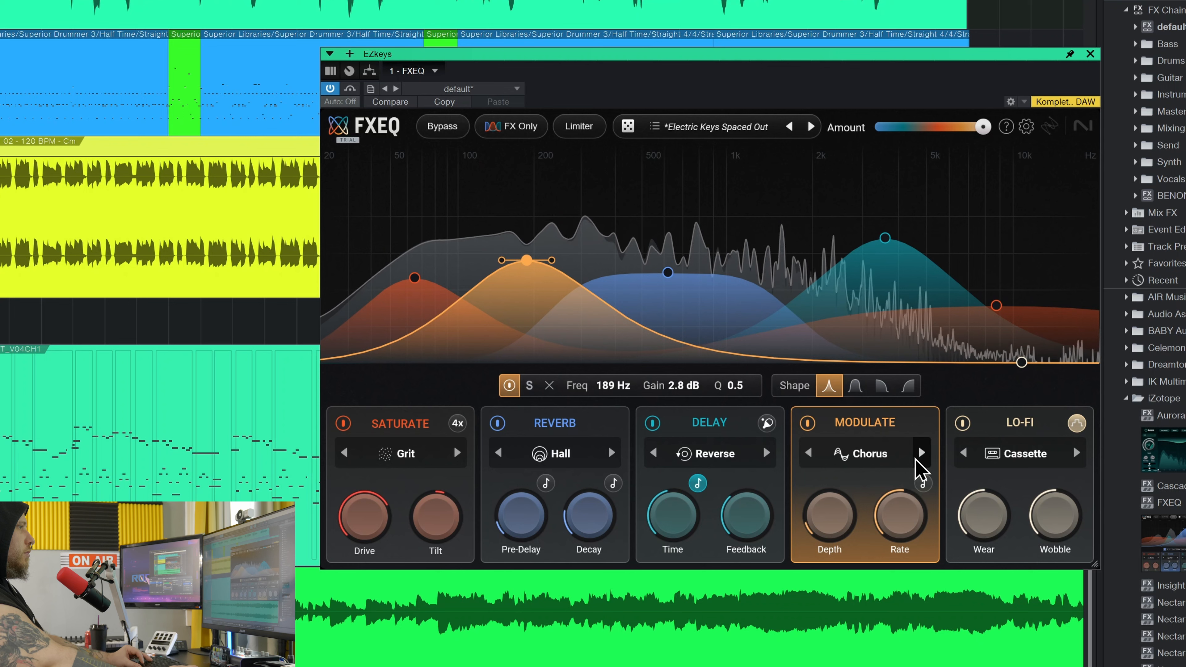
pyautogui.moveTo(900, 532); pyautogui.dragTo(901, 583)
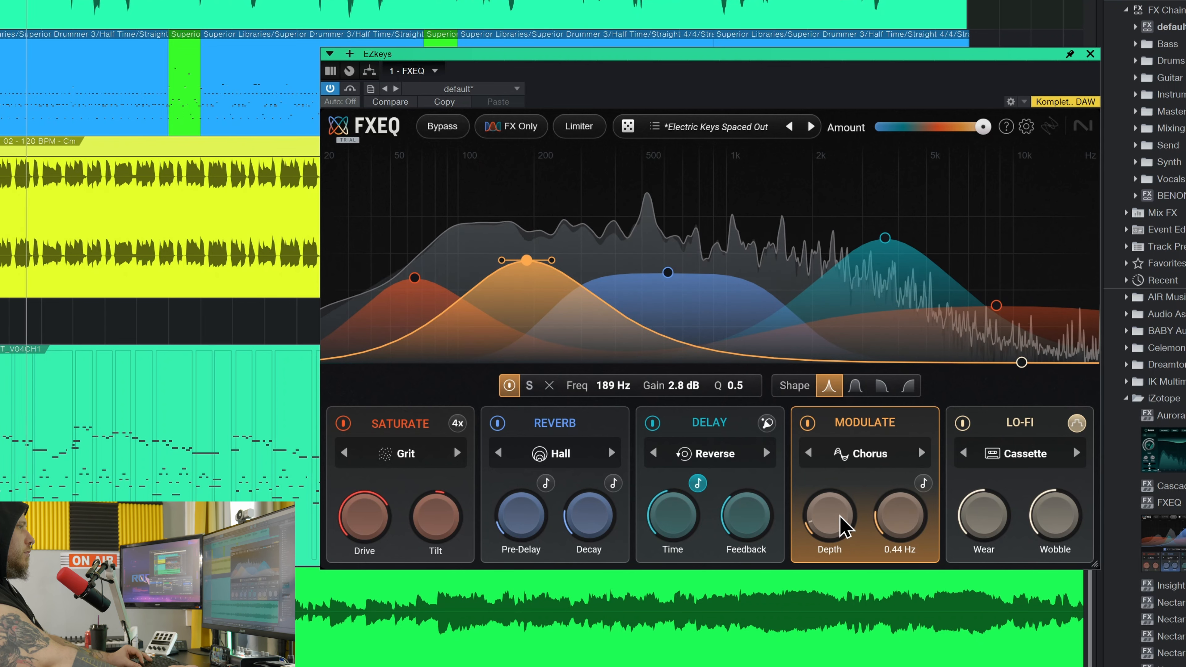
pyautogui.moveTo(549, 262); pyautogui.dragTo(843, 285)
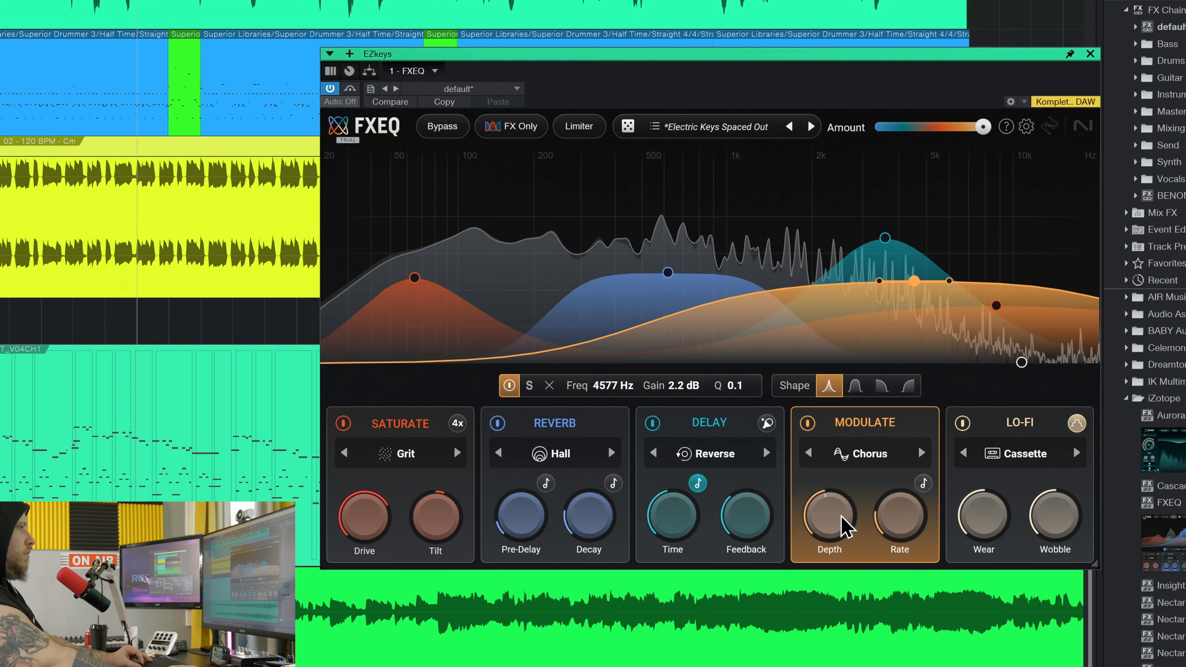
pyautogui.moveTo(916, 290); pyautogui.dragTo(912, 291)
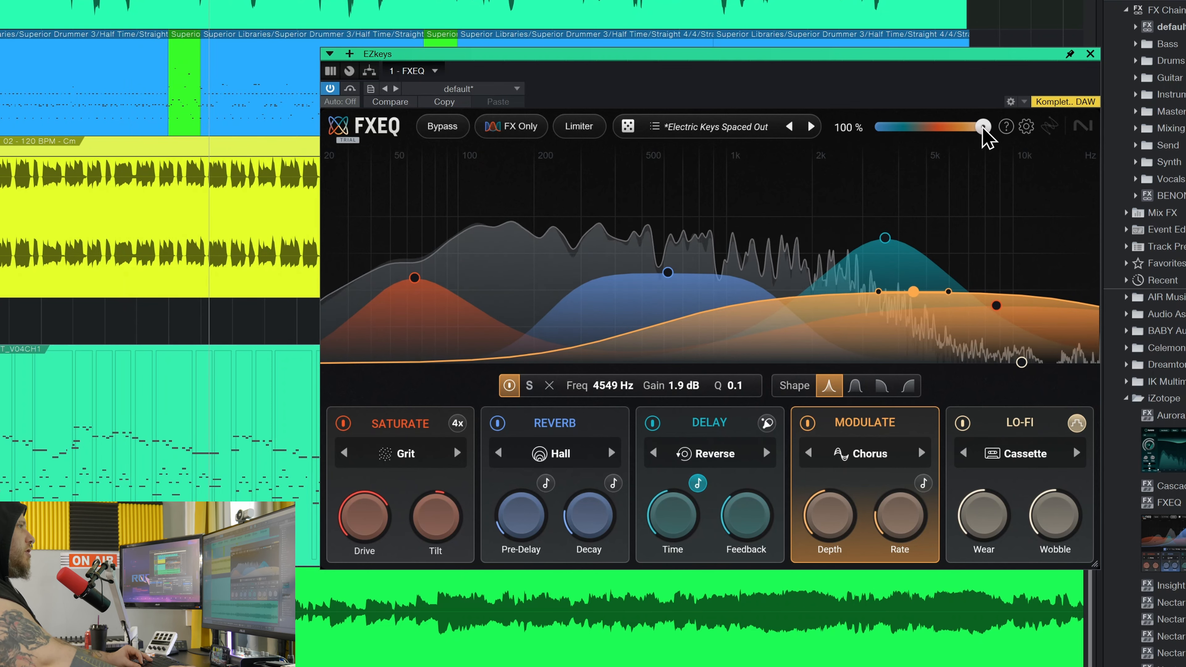
# Sweep the overall effect amount and return it to 100%, shift the Reverb peak slightly lower in frequency, and close the keys' FXEQ
pyautogui.moveTo(983, 130); pyautogui.dragTo(1027, 148)
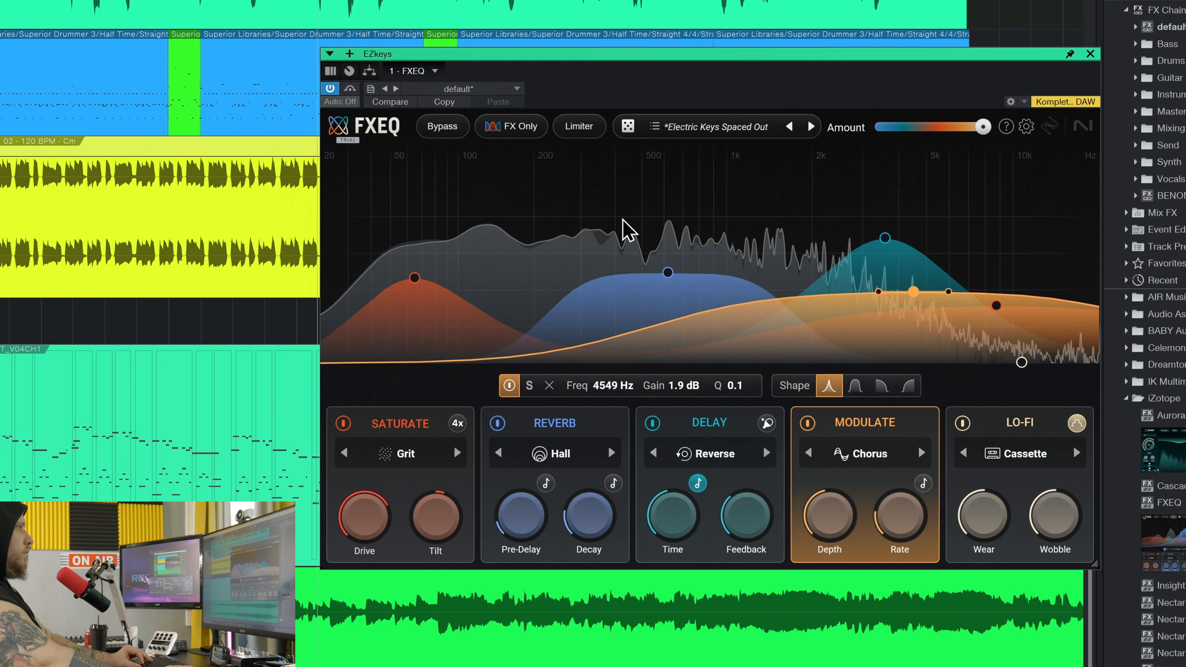
pyautogui.moveTo(668, 272); pyautogui.dragTo(656, 272)
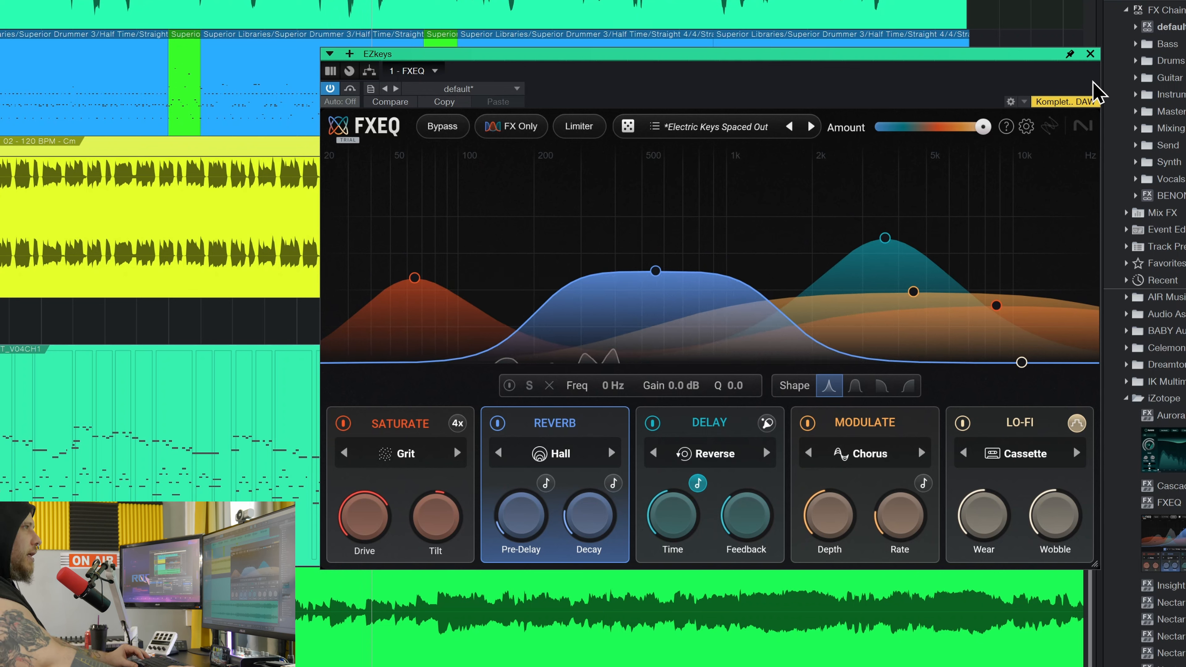
pyautogui.click(1090, 54)
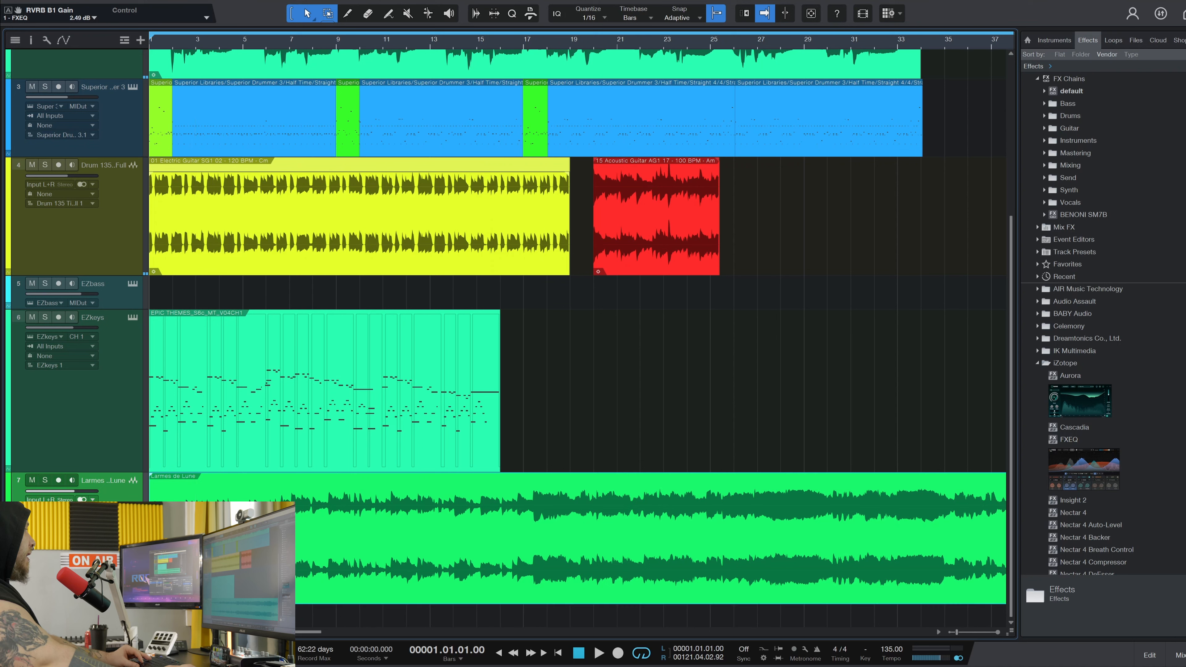
# Solo the Larmes de Lune track, open its FXEQ, and play the song with the plugin switched off
pyautogui.doubleClick(19, 480)
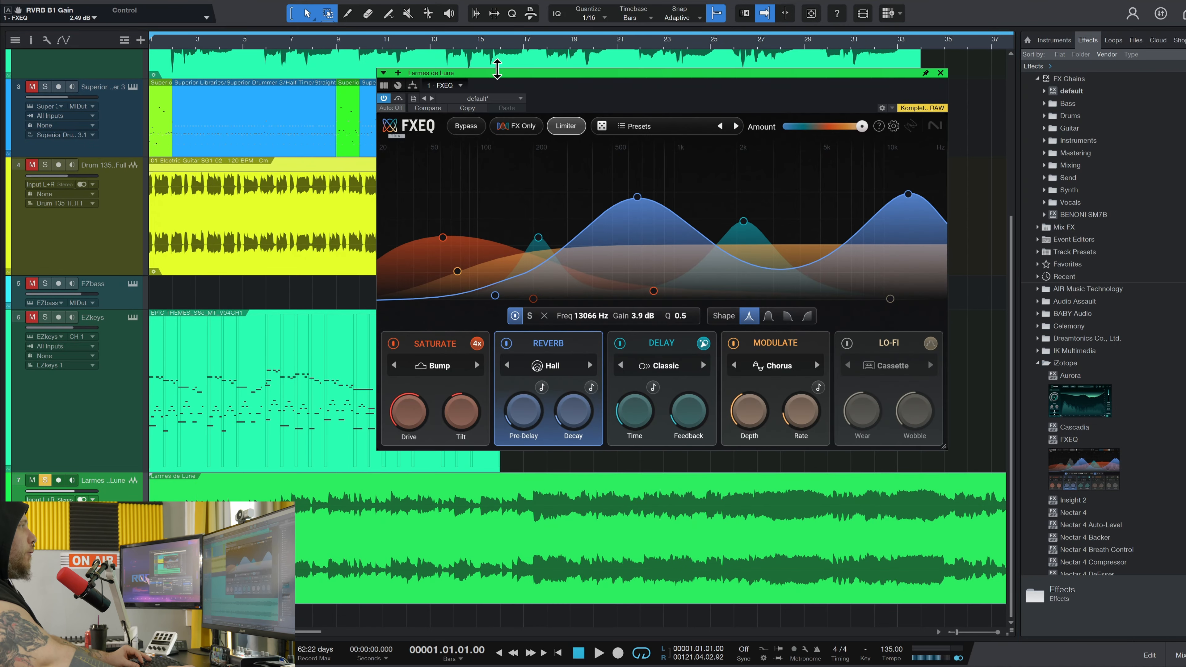
pyautogui.moveTo(519, 76); pyautogui.dragTo(565, 77)
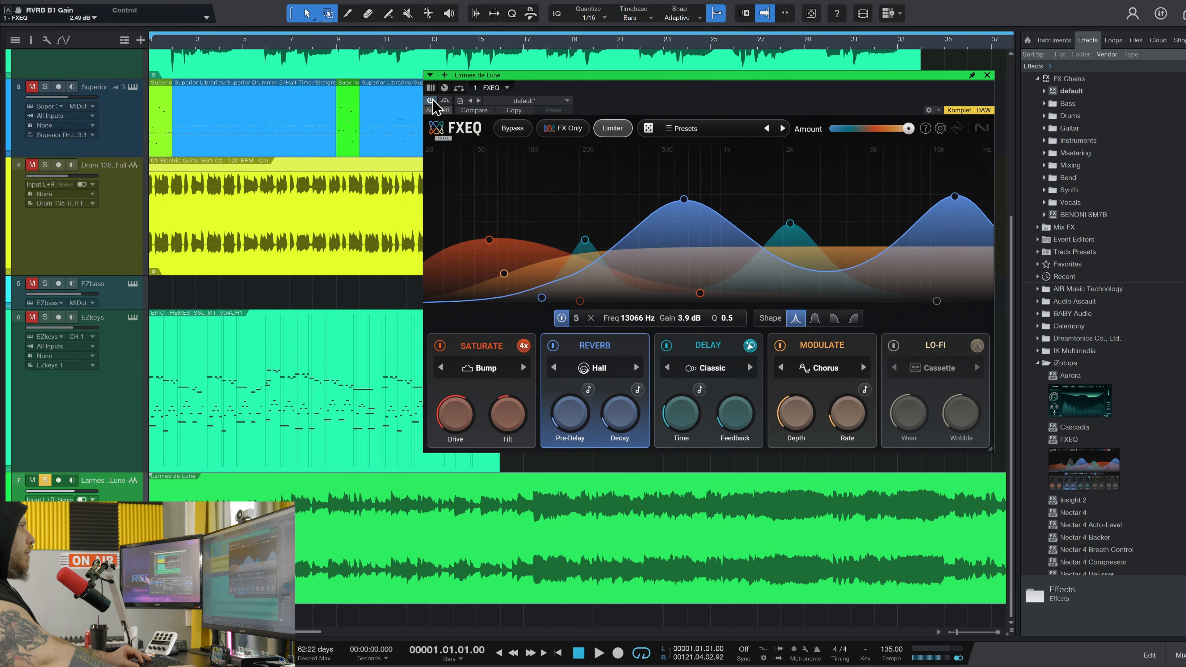
pyautogui.click(446, 40)
pyautogui.moveTo(587, 40); pyautogui.dragTo(615, 15)
pyautogui.press('space')
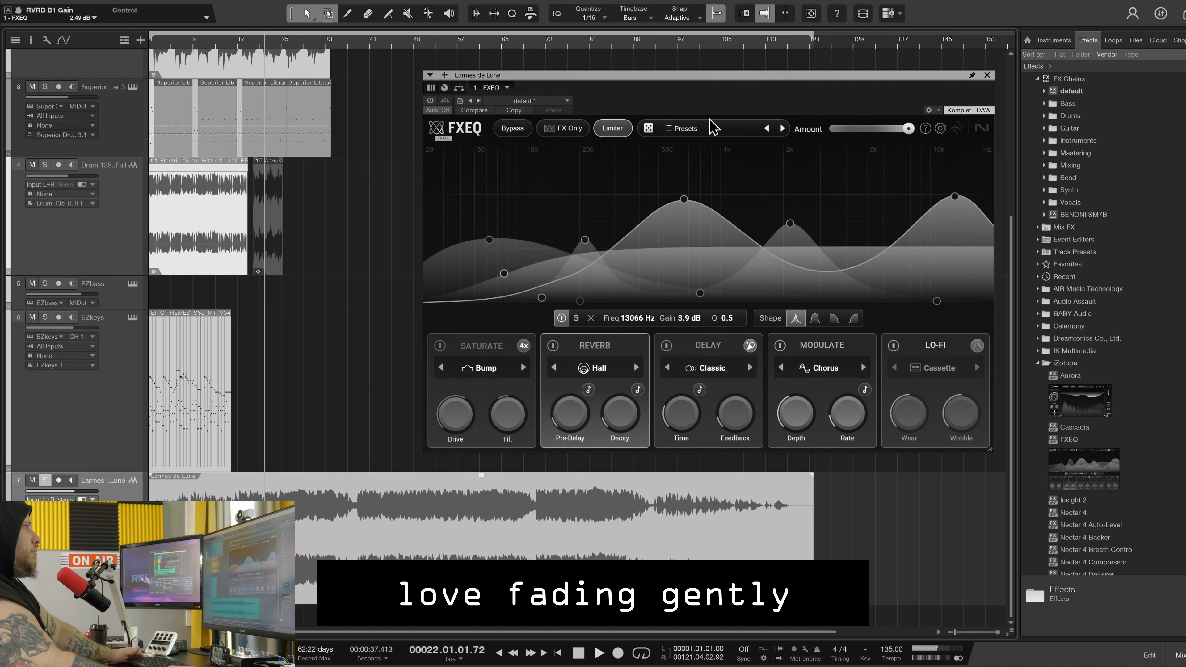
pyautogui.moveTo(823, 83); pyautogui.dragTo(785, 90)
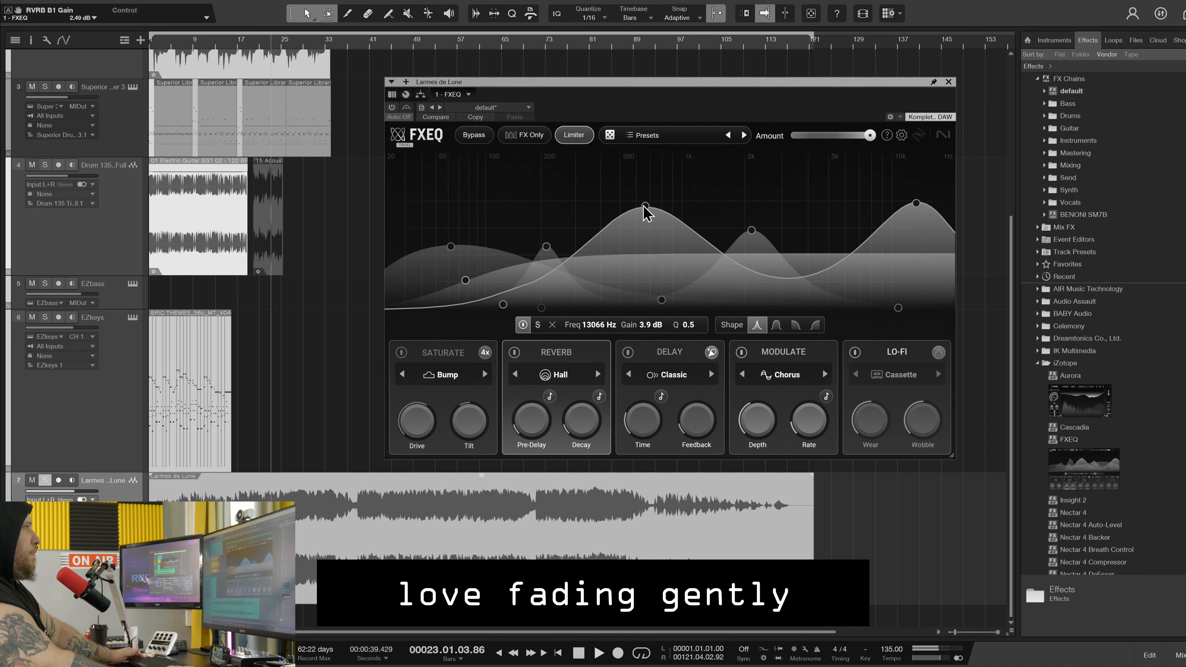
# Reset the raised Reverb, Delay, Modulate and Saturate nodes in the song's FXEQ to 0.0 dB gain
pyautogui.doubleClick(644, 207)
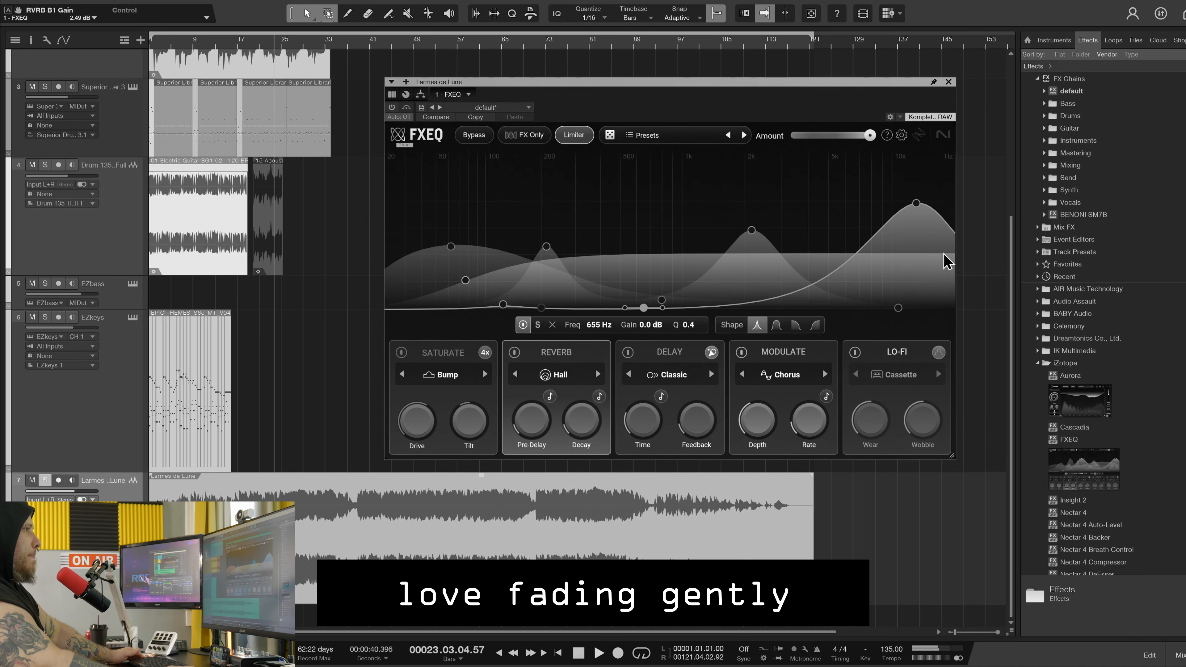
pyautogui.doubleClick(916, 204)
pyautogui.doubleClick(751, 230)
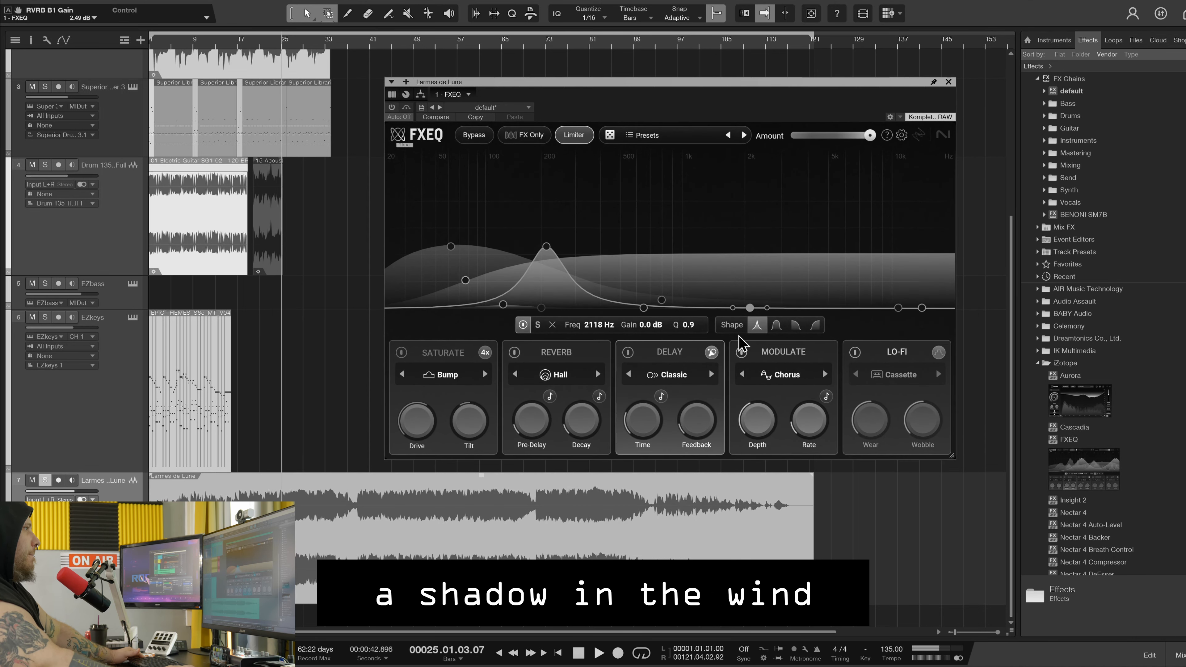
pyautogui.doubleClick(546, 246)
pyautogui.doubleClick(465, 280)
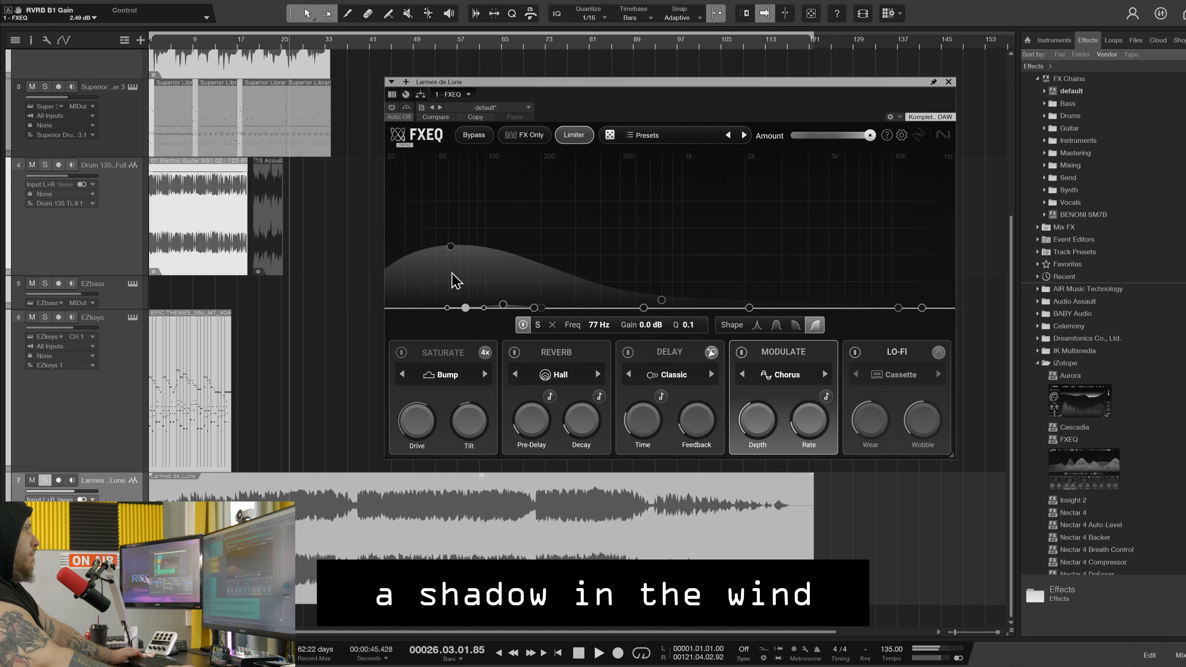
pyautogui.doubleClick(451, 246)
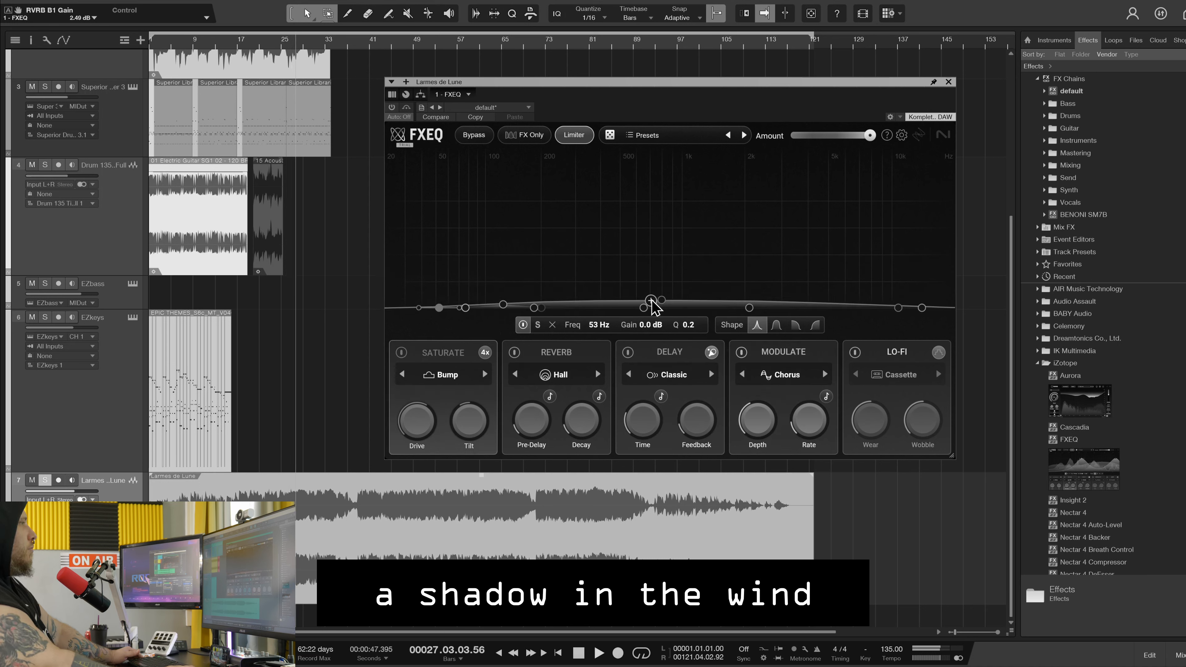
pyautogui.doubleClick(662, 303)
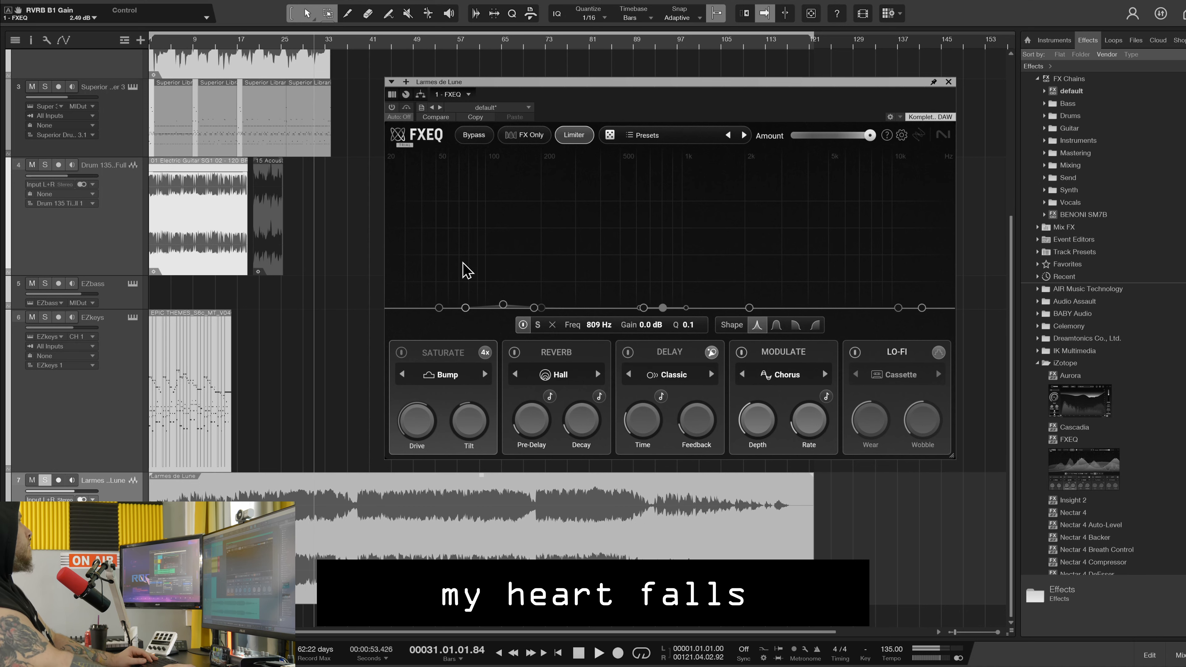
# Play the song and shape a soloed low Reverb peak at about 235 Hz and 4.2 dB with Q 1.5
pyautogui.moveTo(546, 91); pyautogui.dragTo(554, 88)
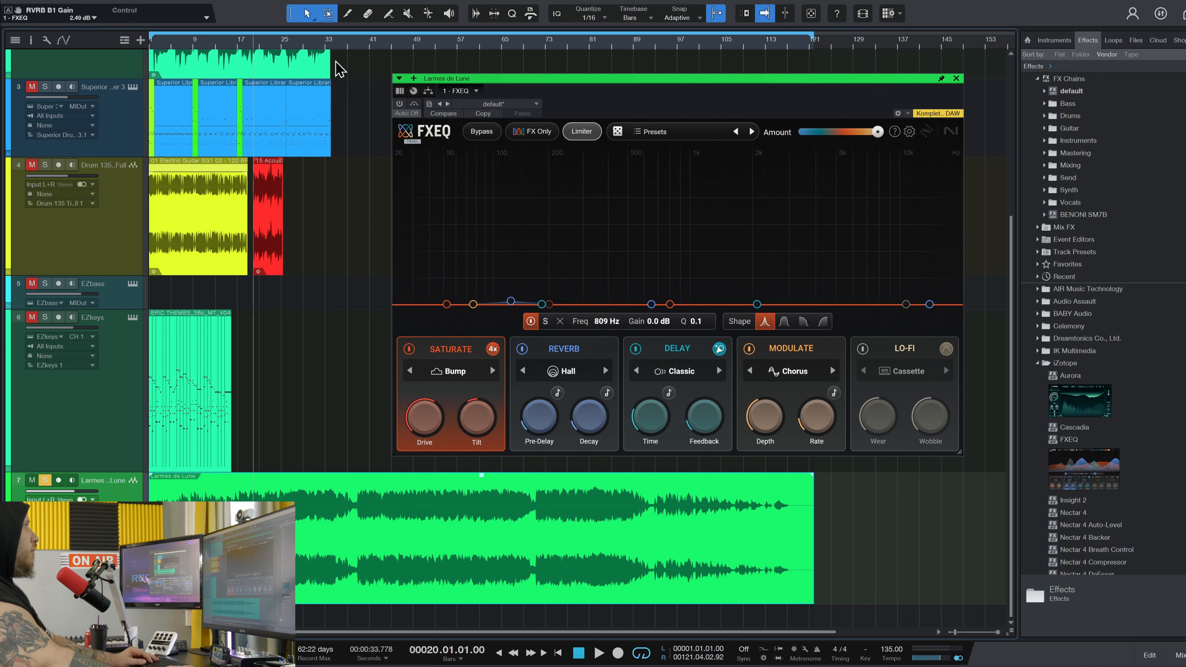
pyautogui.moveTo(656, 77); pyautogui.dragTo(662, 73)
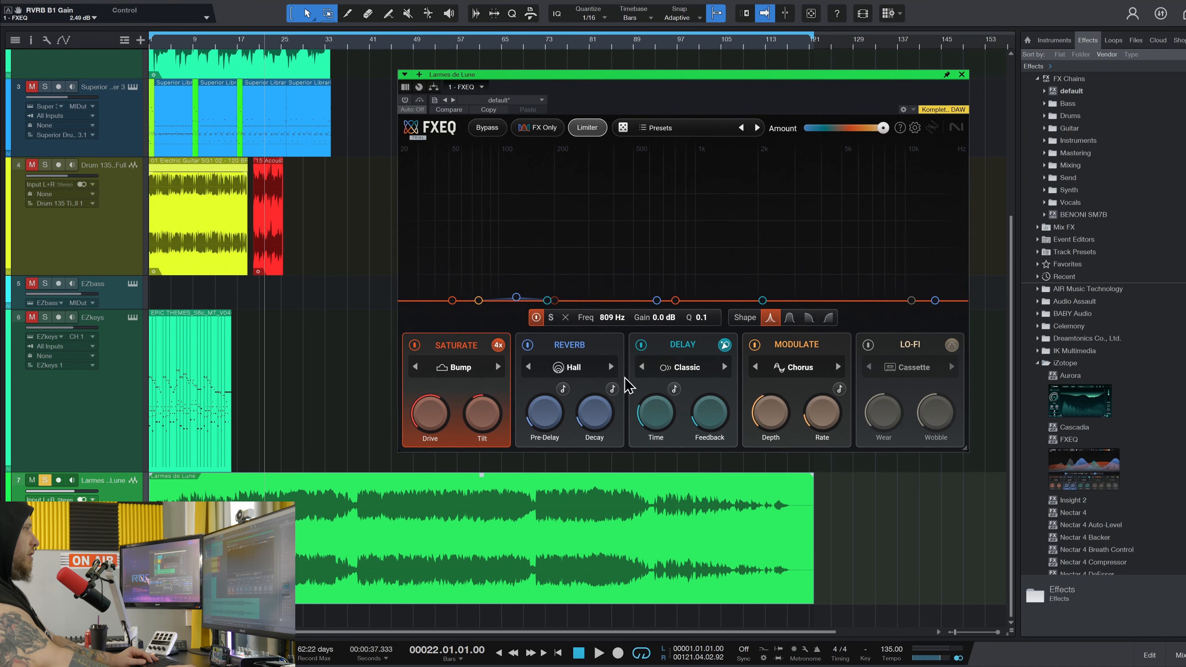
pyautogui.click(598, 338)
pyautogui.press('space')
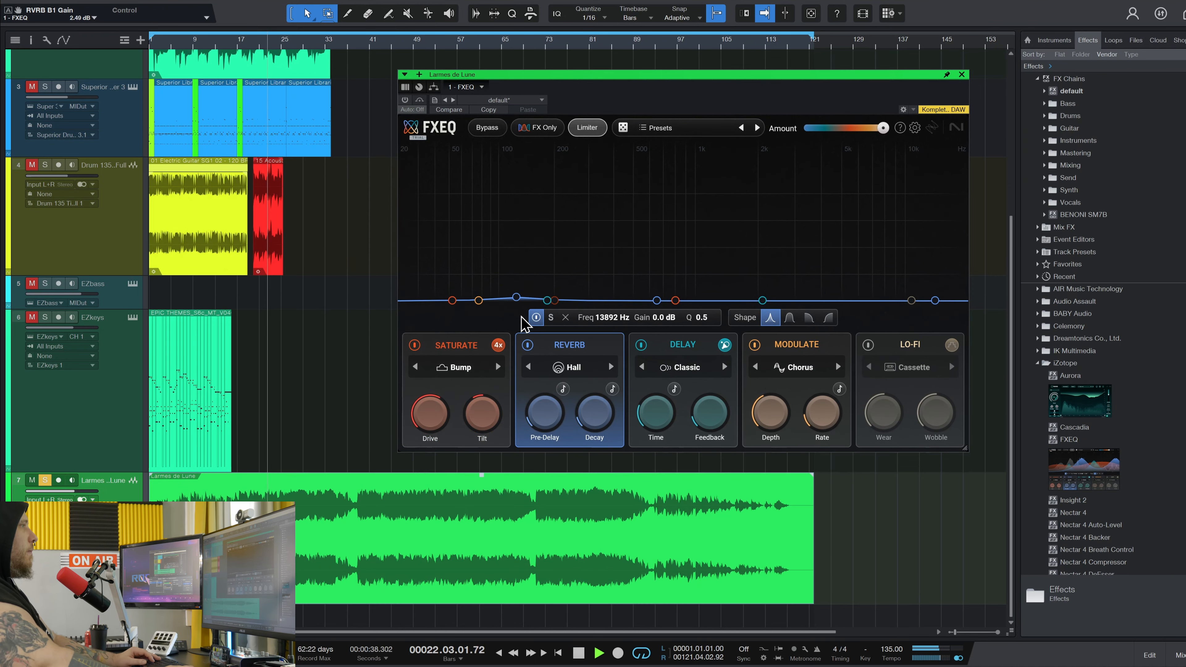
pyautogui.moveTo(524, 294); pyautogui.dragTo(567, 158)
pyautogui.click(551, 318)
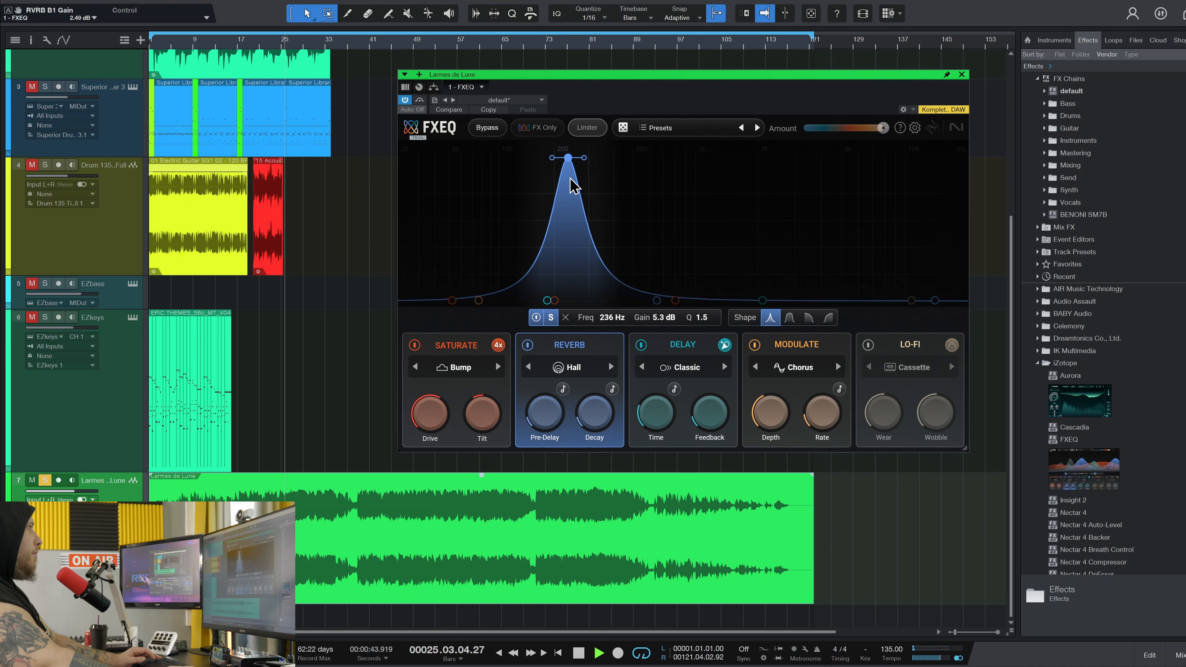
pyautogui.moveTo(570, 158)
pyautogui.mouseDown()
pyautogui.moveTo(546, 177)
pyautogui.moveTo(523, 176)
pyautogui.moveTo(567, 168)
pyautogui.moveTo(590, 186)
pyautogui.moveTo(568, 177)
pyautogui.mouseUp()
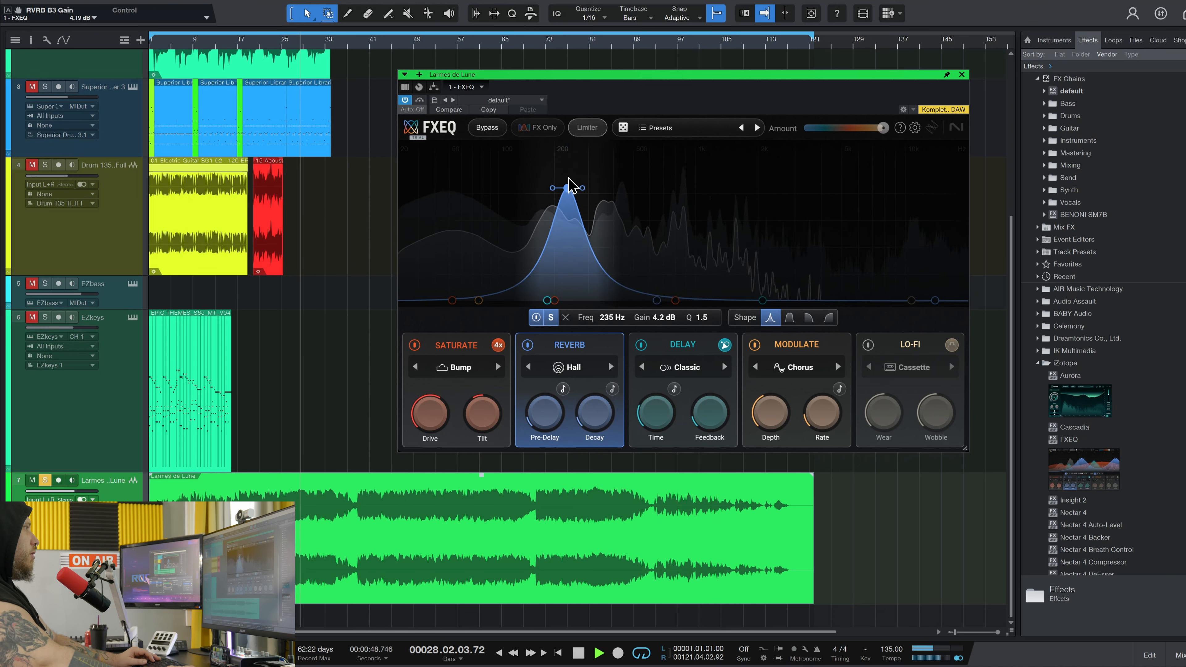
# Raise the high Reverb peak while auditioning it in solo, end the solo, and settle it at about 10039 Hz with Q 0.5
pyautogui.click(762, 301)
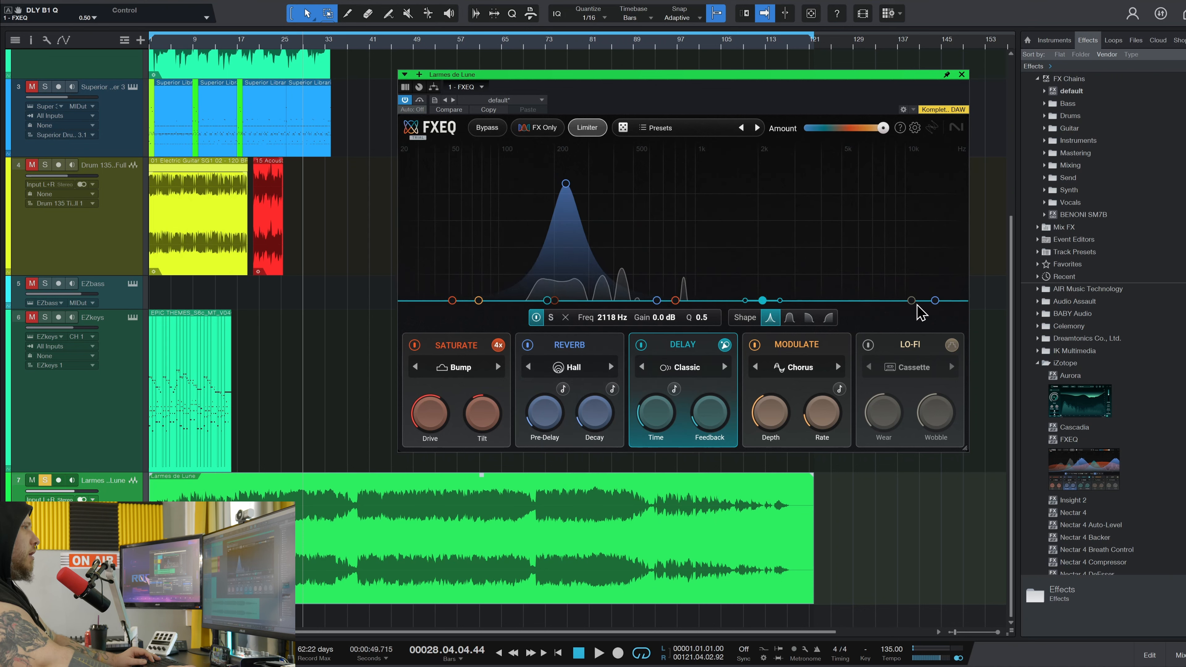
pyautogui.click(935, 301)
pyautogui.press('space')
pyautogui.moveTo(923, 229); pyautogui.dragTo(922, 181)
pyautogui.click(551, 317)
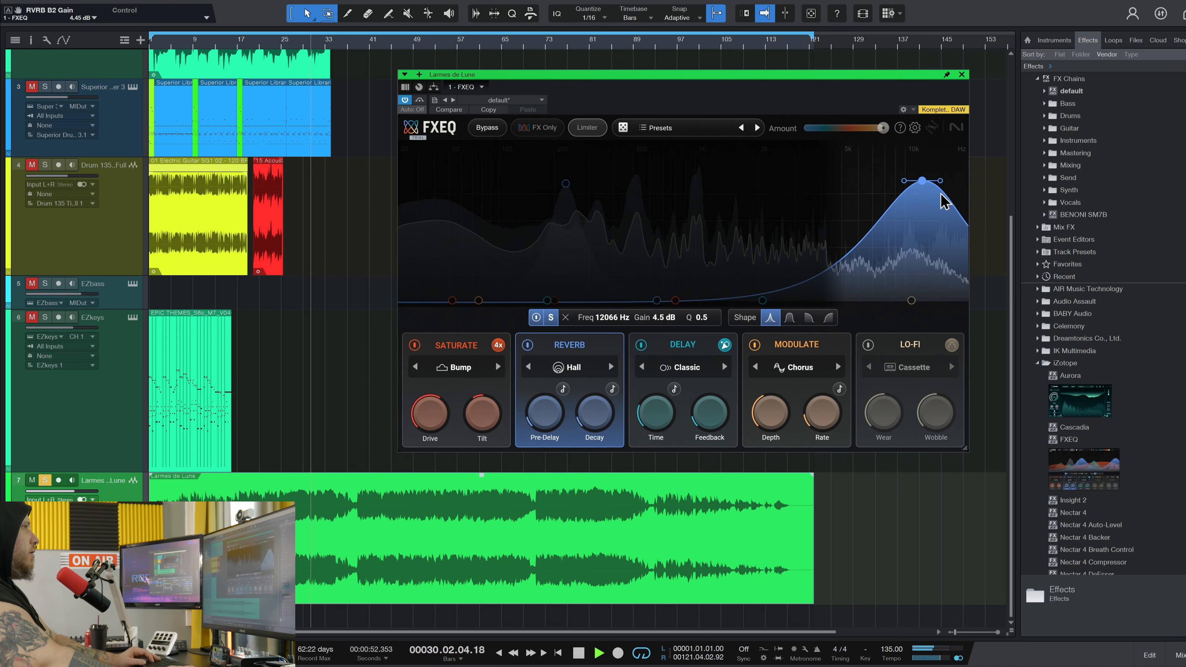
pyautogui.moveTo(922, 180)
pyautogui.mouseDown()
pyautogui.moveTo(919, 154)
pyautogui.moveTo(907, 198)
pyautogui.mouseUp()
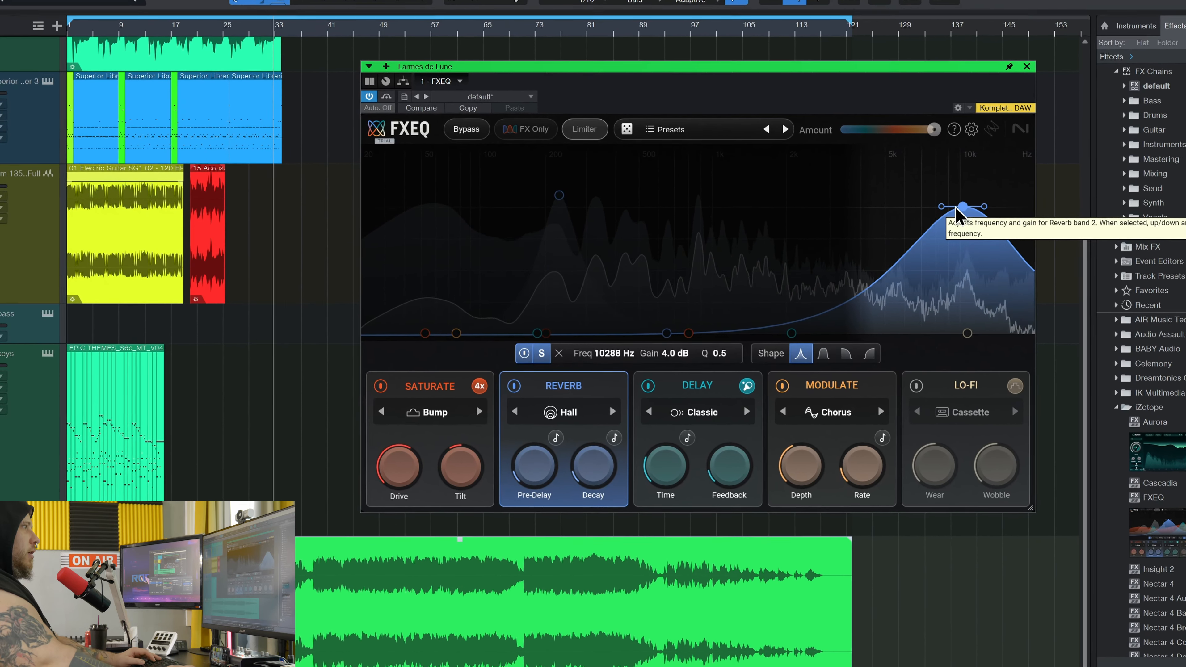
pyautogui.click(546, 336)
pyautogui.moveTo(990, 213); pyautogui.dragTo(986, 222)
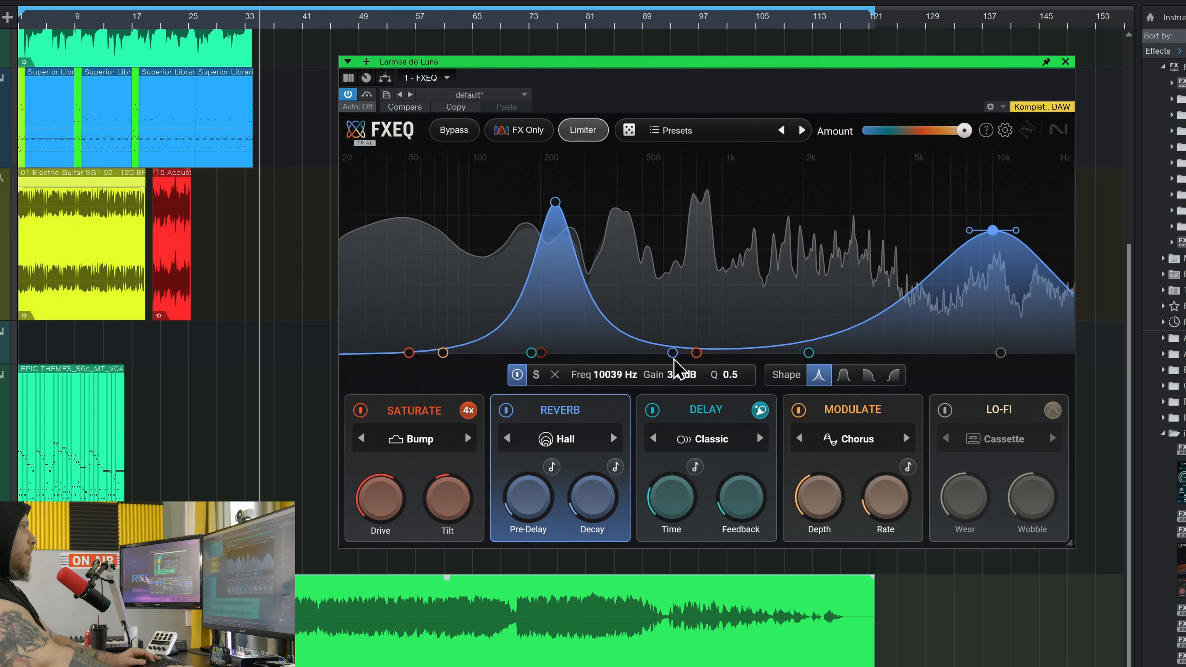
# Set the middle Reverb peak to about 1020 Hz and 2.8 dB, lower the low peak, and move the high peak to about 10805 Hz and 3.9 dB
pyautogui.moveTo(675, 354); pyautogui.dragTo(723, 244)
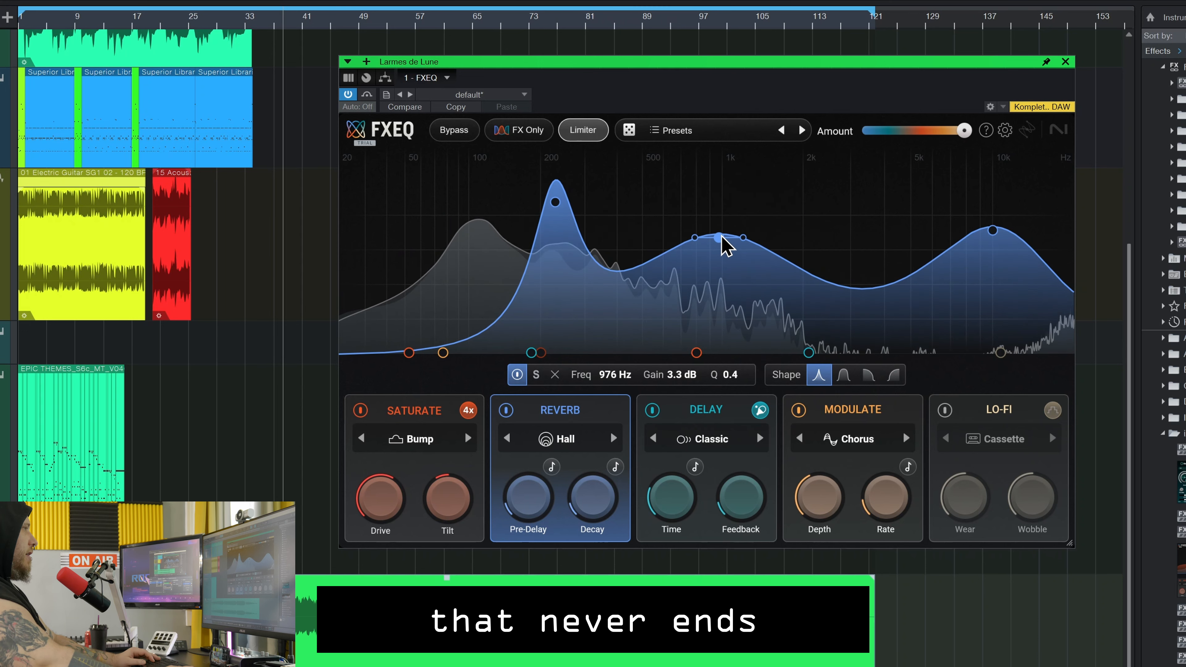
pyautogui.moveTo(560, 215); pyautogui.dragTo(545, 245)
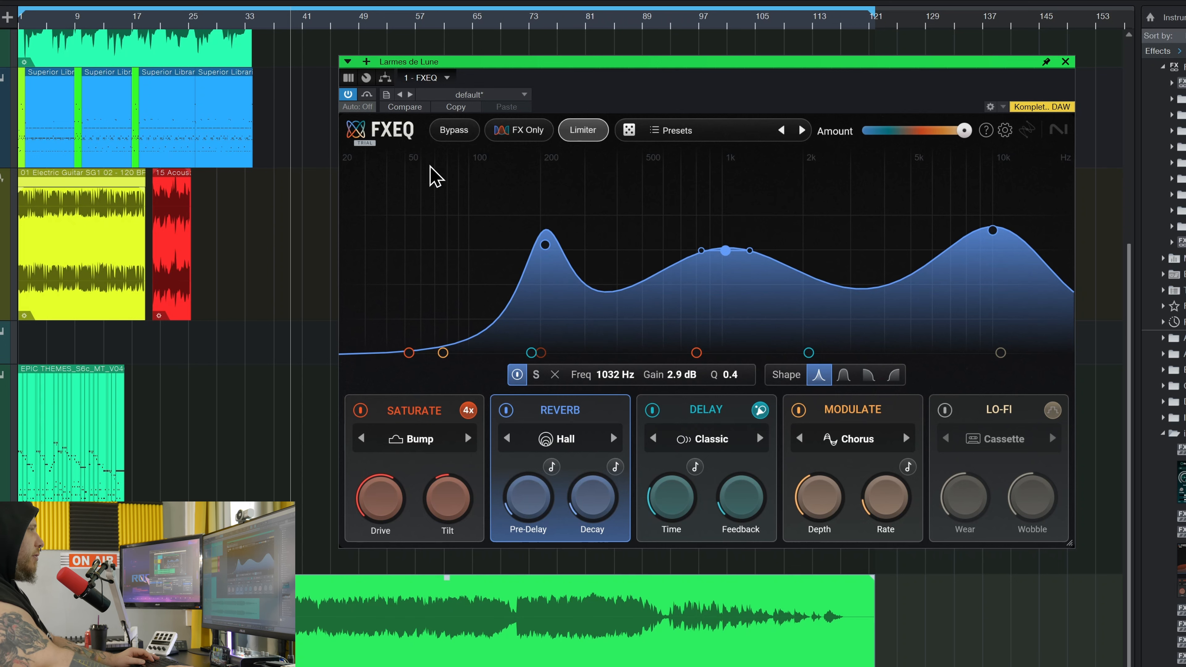
pyautogui.press('space')
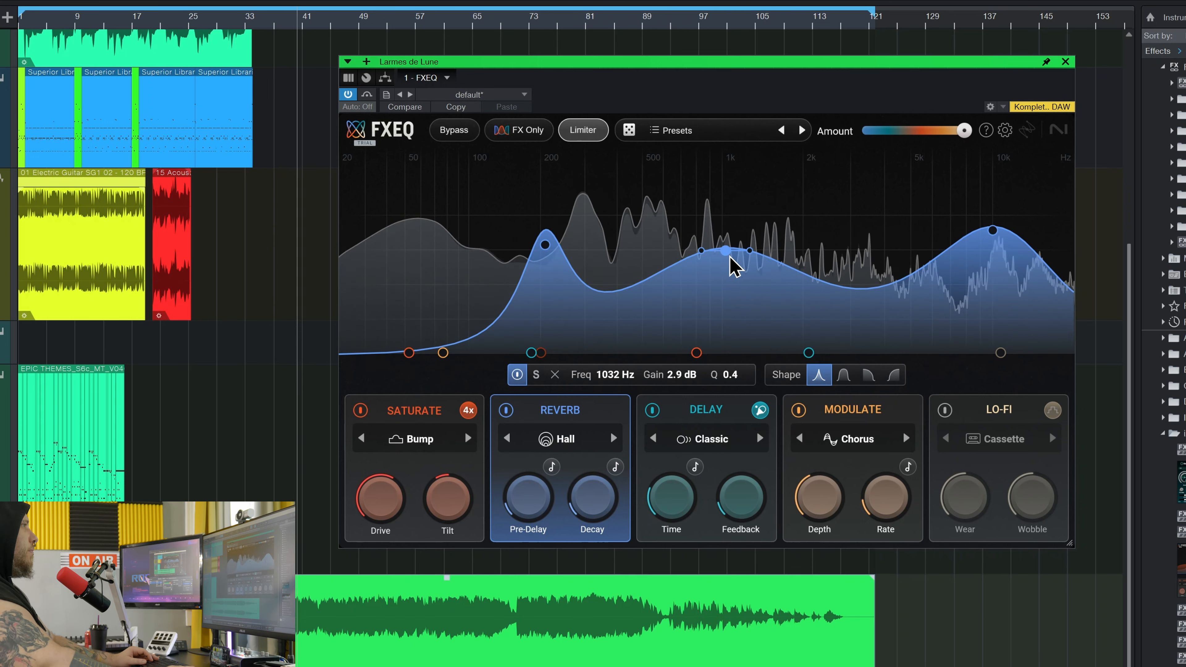
pyautogui.moveTo(751, 254); pyautogui.dragTo(723, 255)
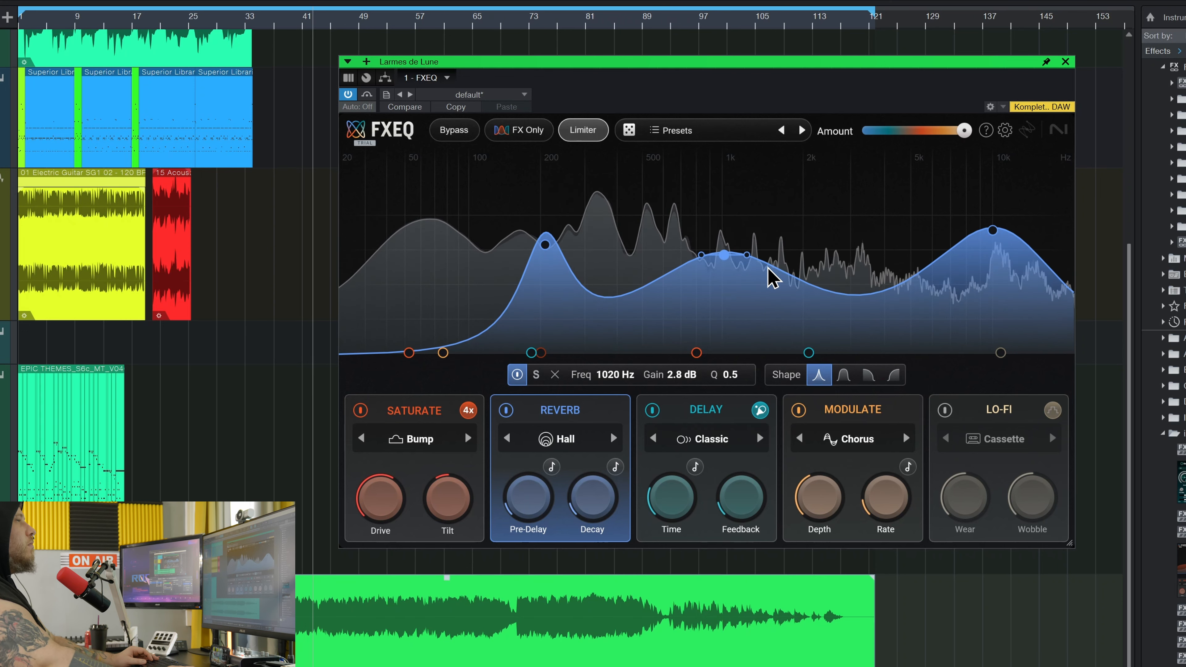
pyautogui.moveTo(994, 229); pyautogui.dragTo(1001, 217)
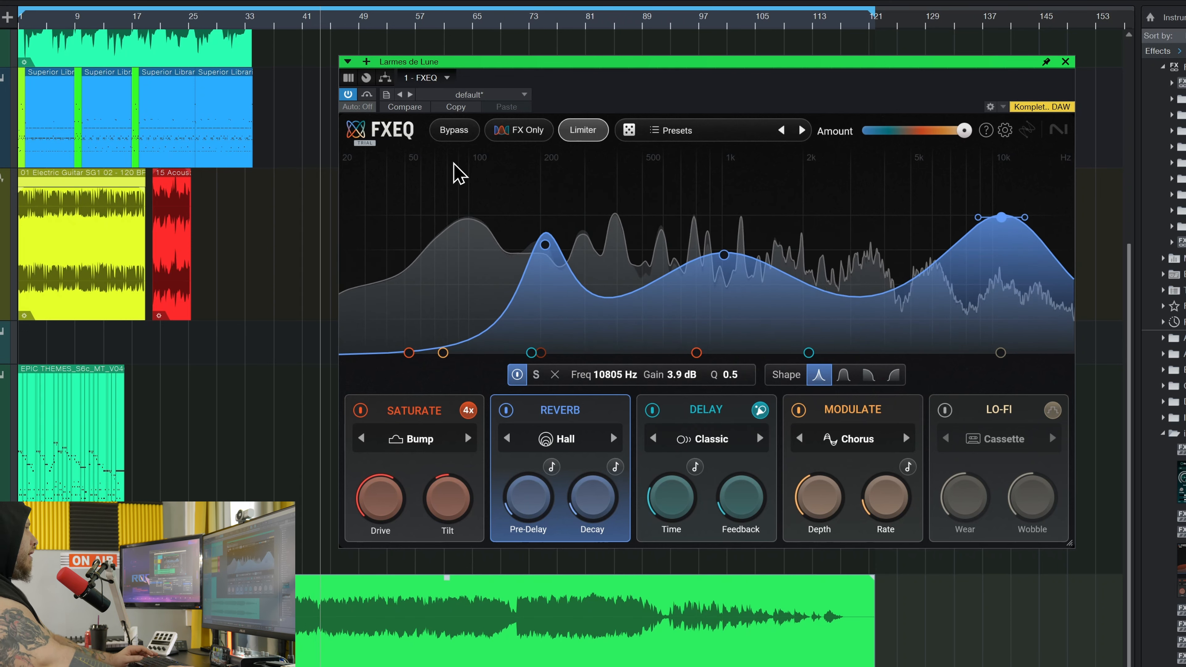
# Replay the section with FXEQ bypassed and re-enable the effect to compare the reverb against the dry song
pyautogui.click(287, 23)
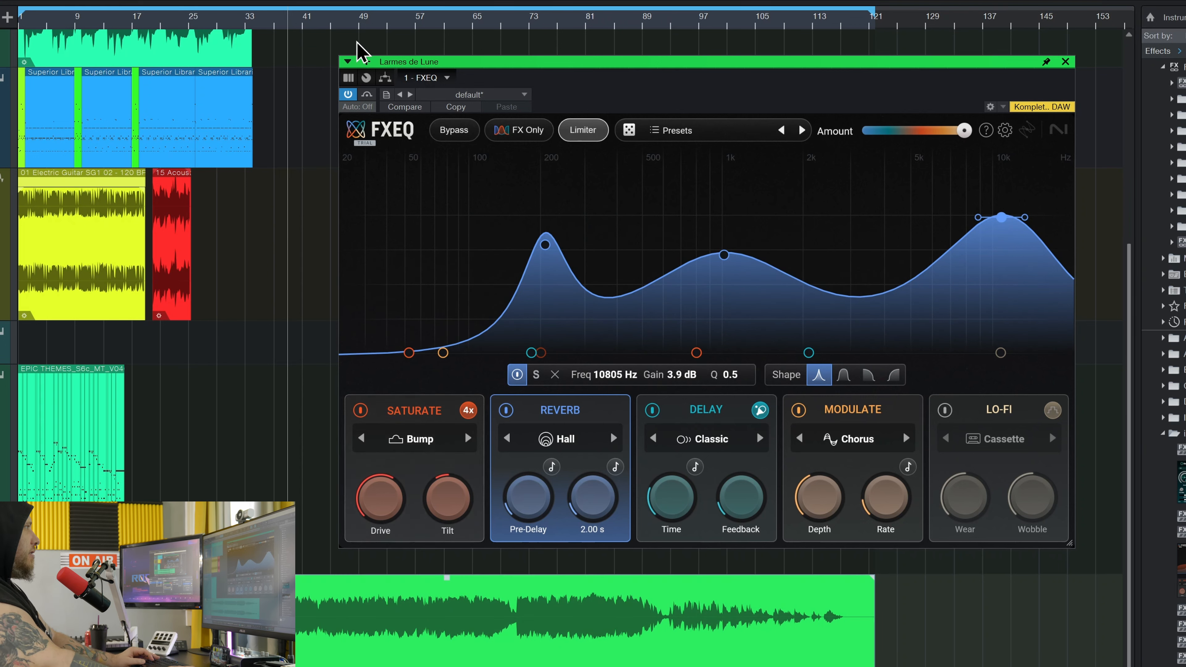
pyautogui.click(451, 136)
pyautogui.press('space')
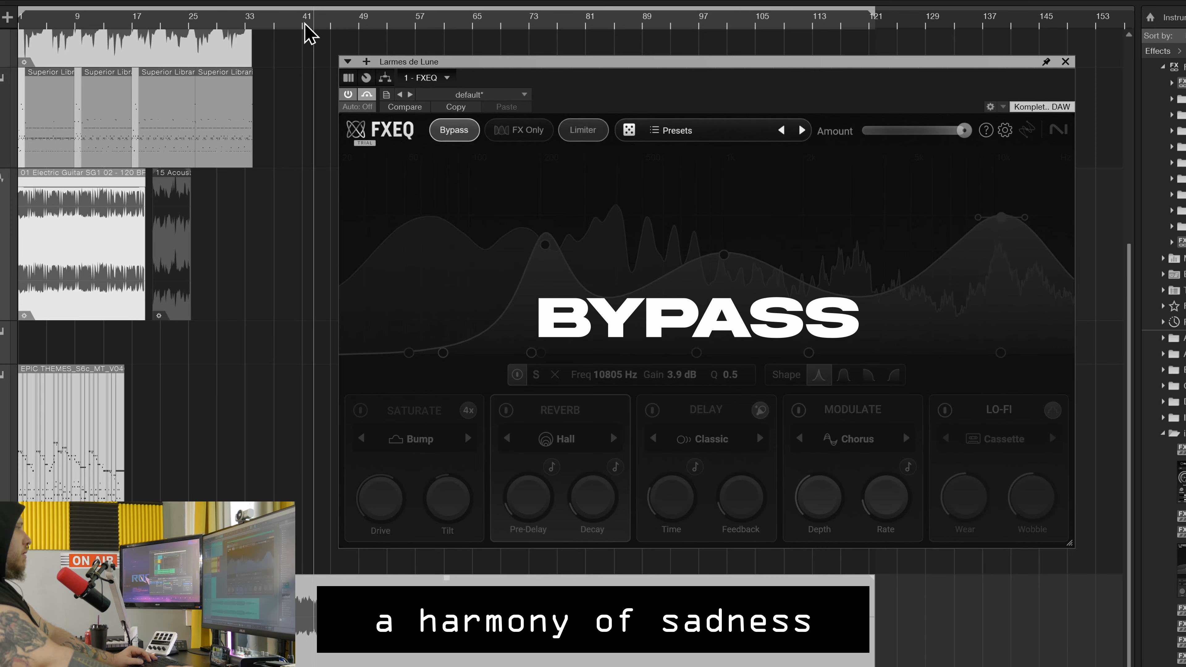
pyautogui.click(456, 129)
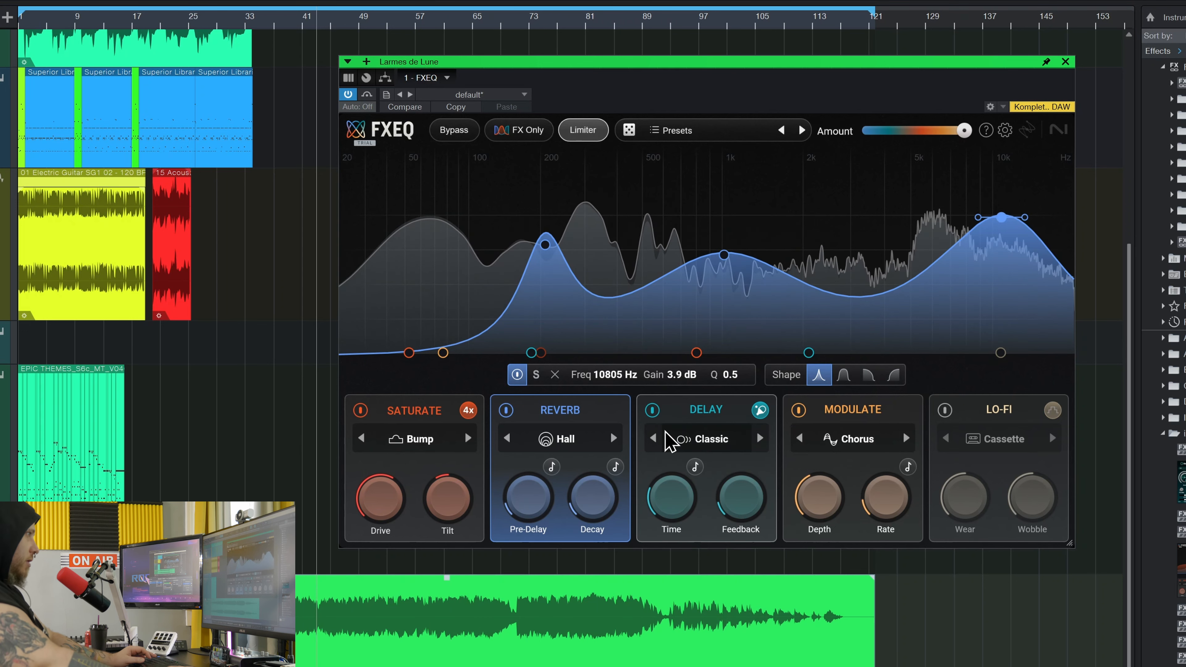
# Raise the upper Delay peak to about 2310 Hz and 3.2 dB, keeping the Classic delay mode
pyautogui.click(690, 412)
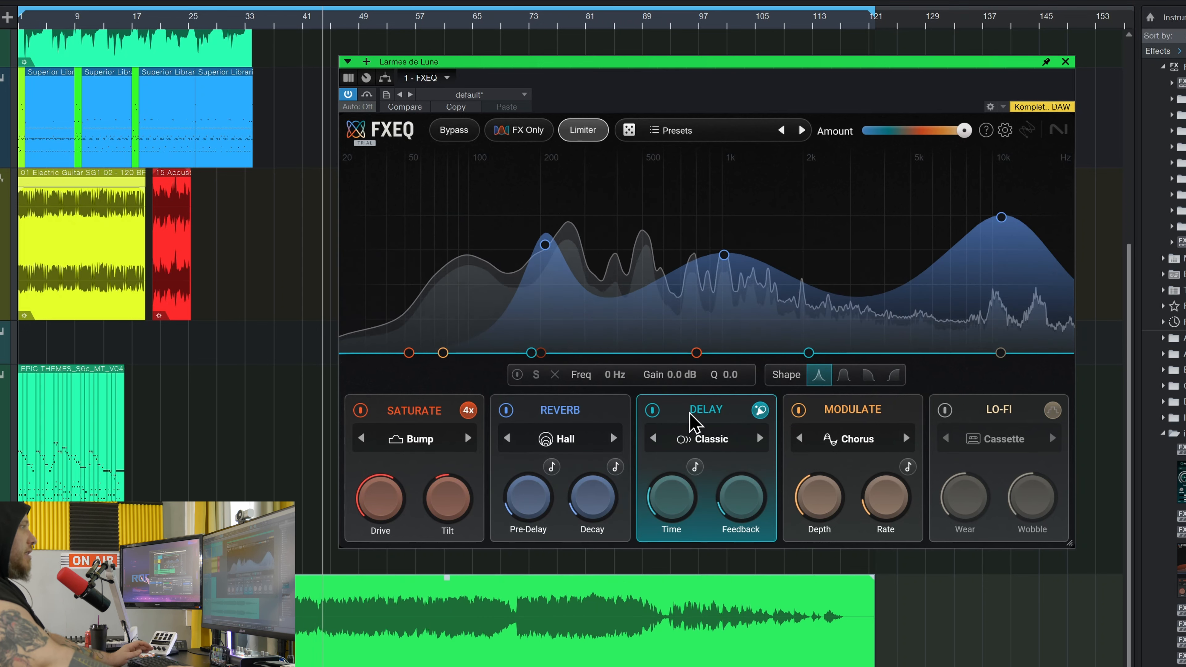
pyautogui.moveTo(808, 352); pyautogui.dragTo(828, 225)
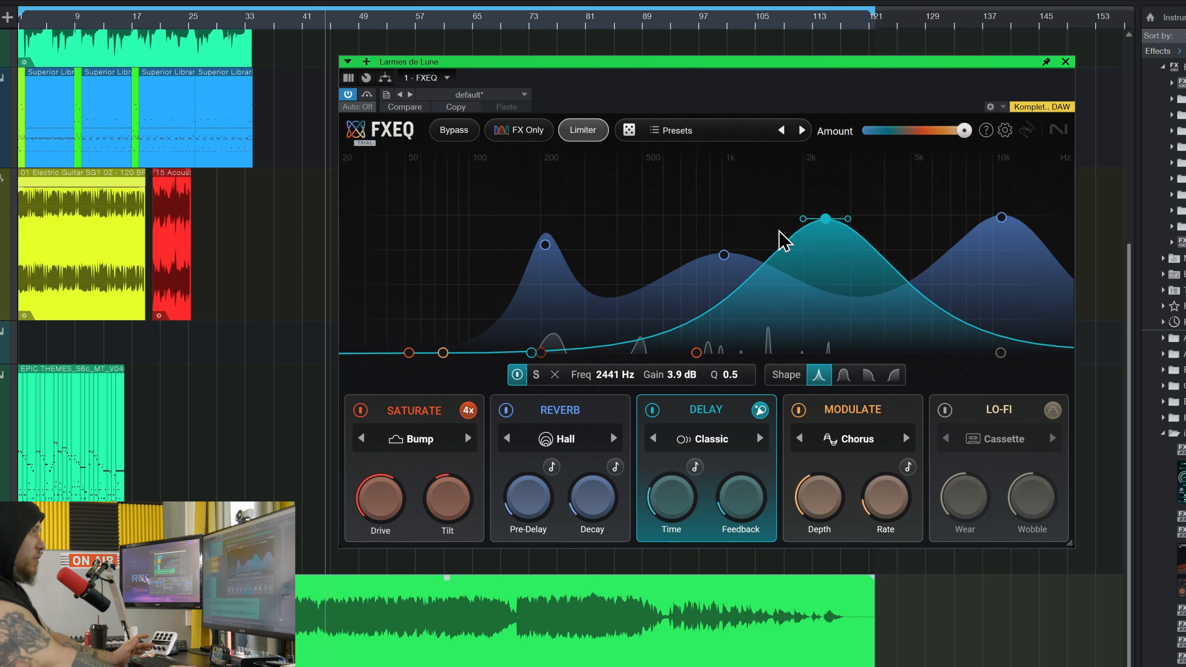
pyautogui.moveTo(828, 230); pyautogui.dragTo(832, 236)
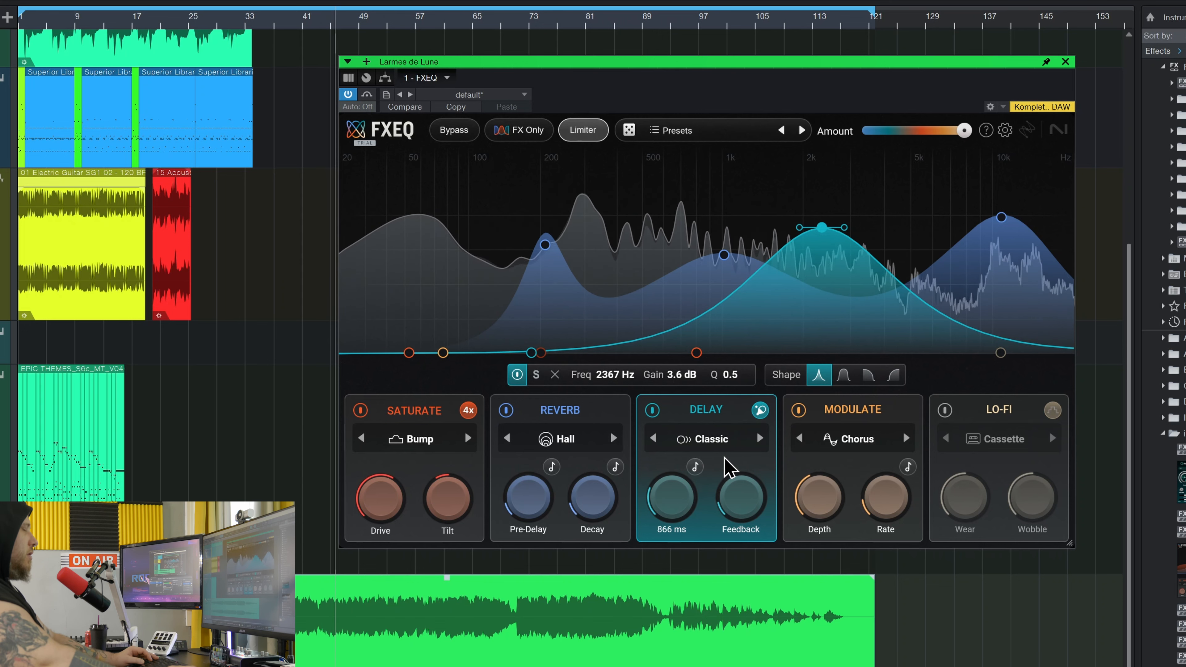
pyautogui.click(760, 411)
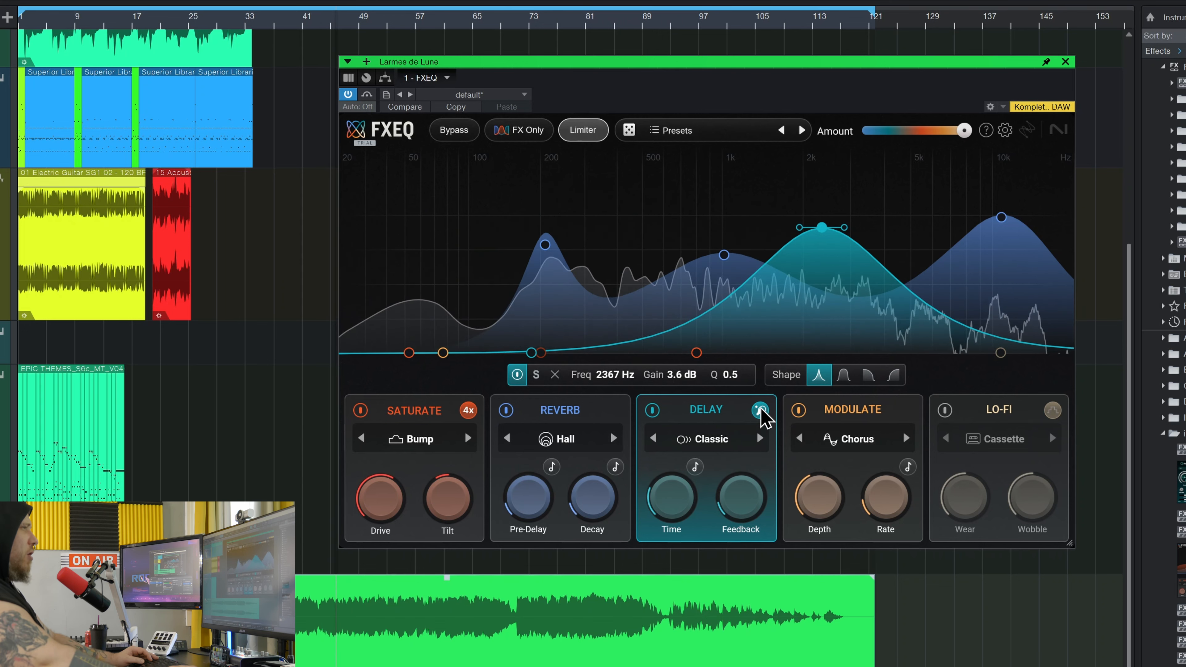
pyautogui.click(728, 441)
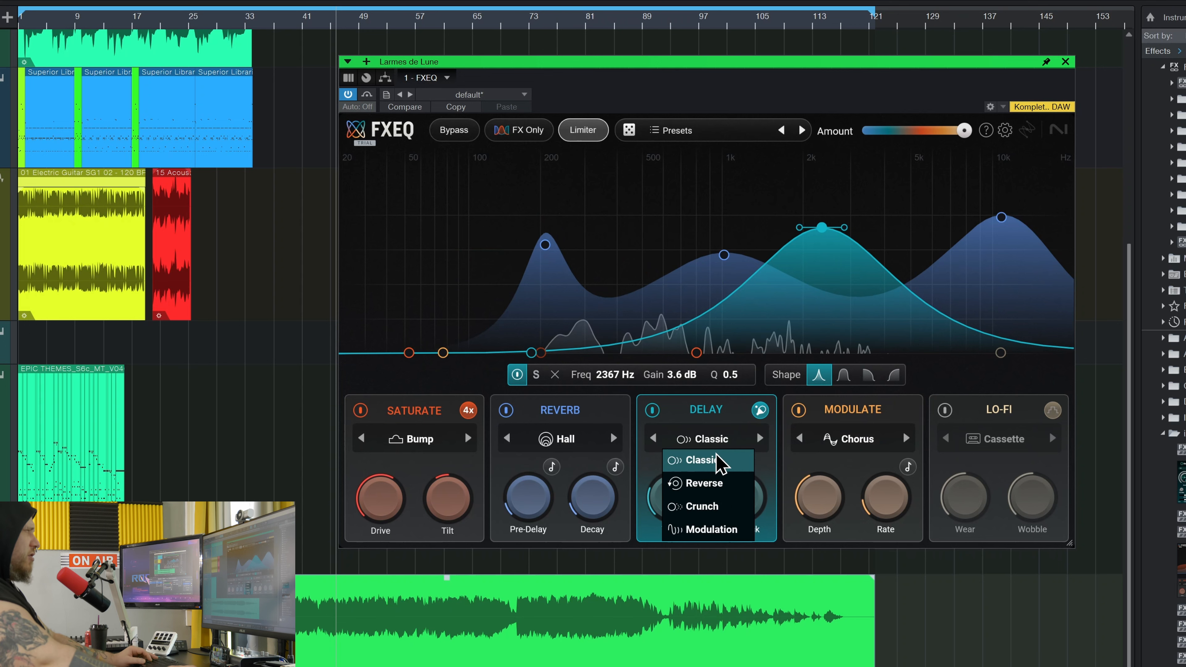
pyautogui.click(786, 473)
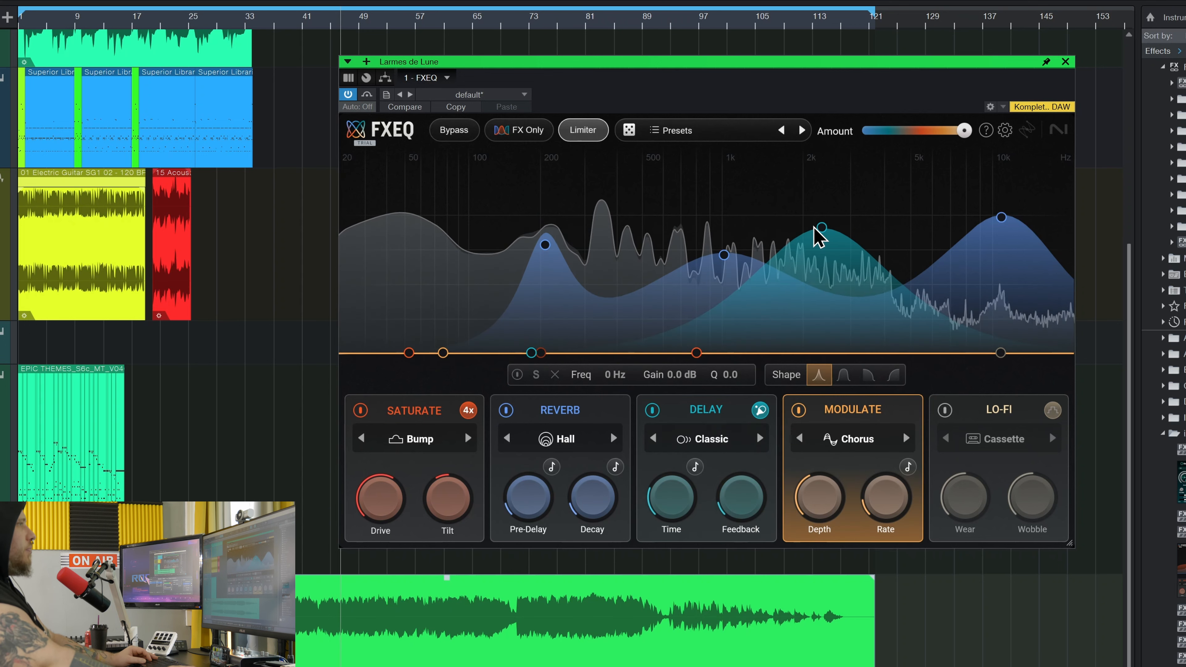
pyautogui.moveTo(814, 228); pyautogui.dragTo(818, 241)
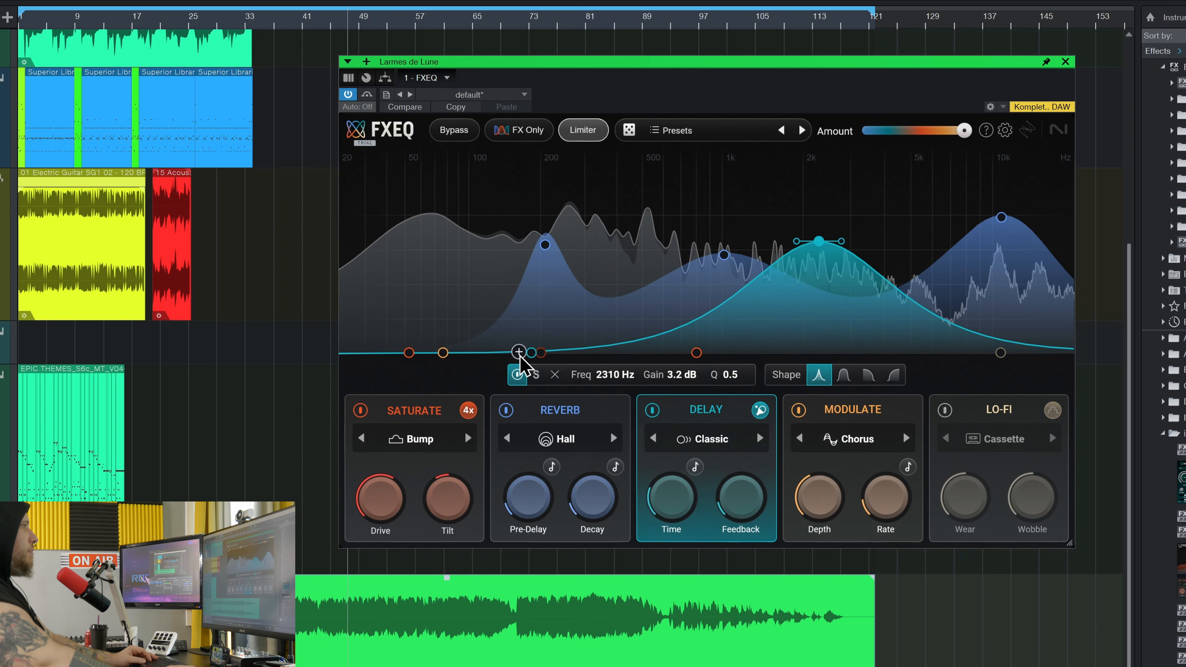
# Raise the low Delay peak to about 148 Hz and 3.3 dB with Q 1.5 and audition it in solo
pyautogui.moveTo(530, 352); pyautogui.dragTo(511, 229)
pyautogui.click(536, 373)
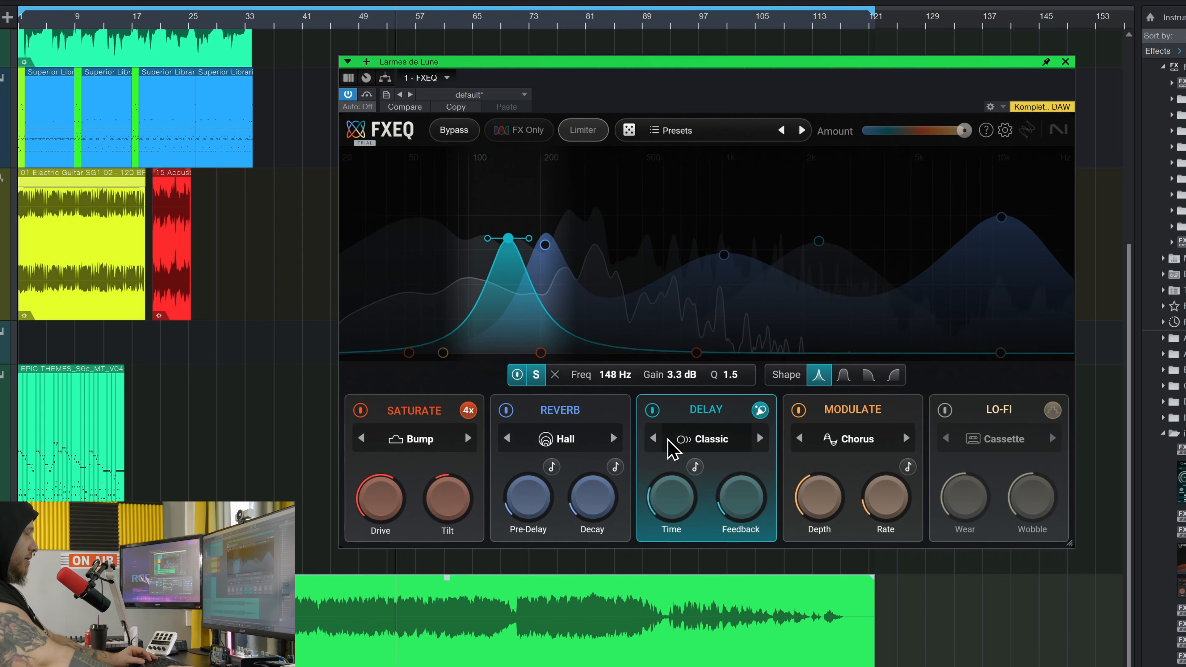
pyautogui.click(537, 376)
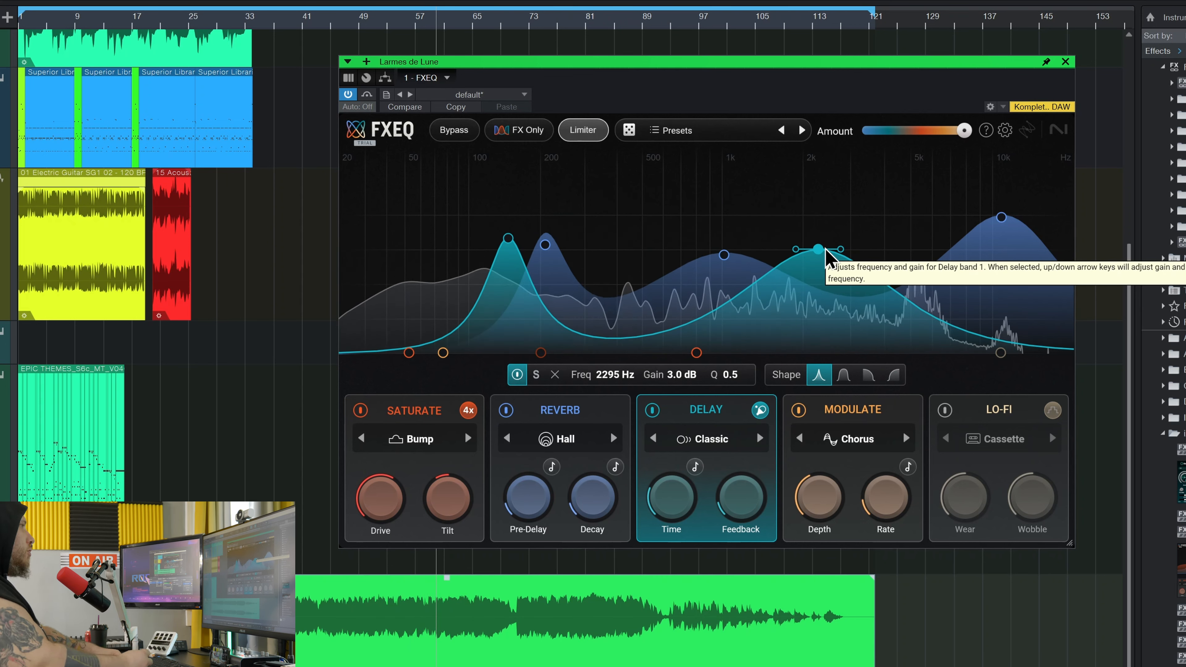
# Rebalance the Delay peaks during another listen, to about 147 Hz at 2.8 dB and about 2295 Hz at 2.9 dB
pyautogui.moveTo(819, 258)
pyautogui.mouseDown()
pyautogui.moveTo(829, 90)
pyautogui.moveTo(813, 267)
pyautogui.mouseUp()
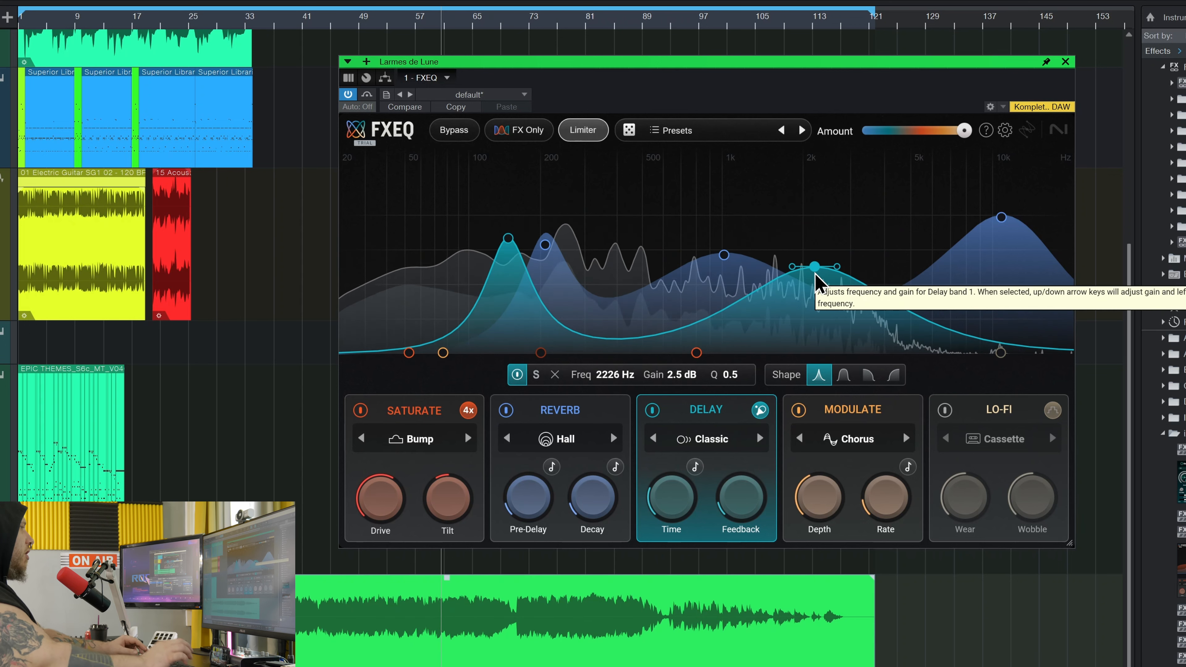
pyautogui.click(486, 23)
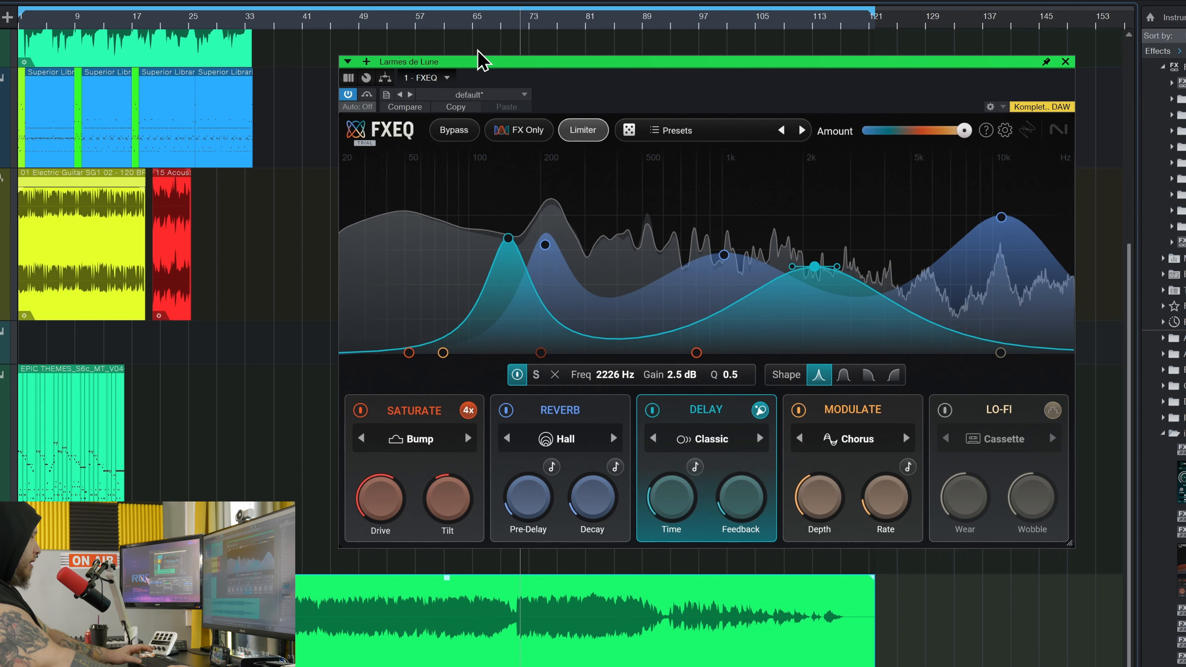
pyautogui.moveTo(509, 239); pyautogui.dragTo(508, 254)
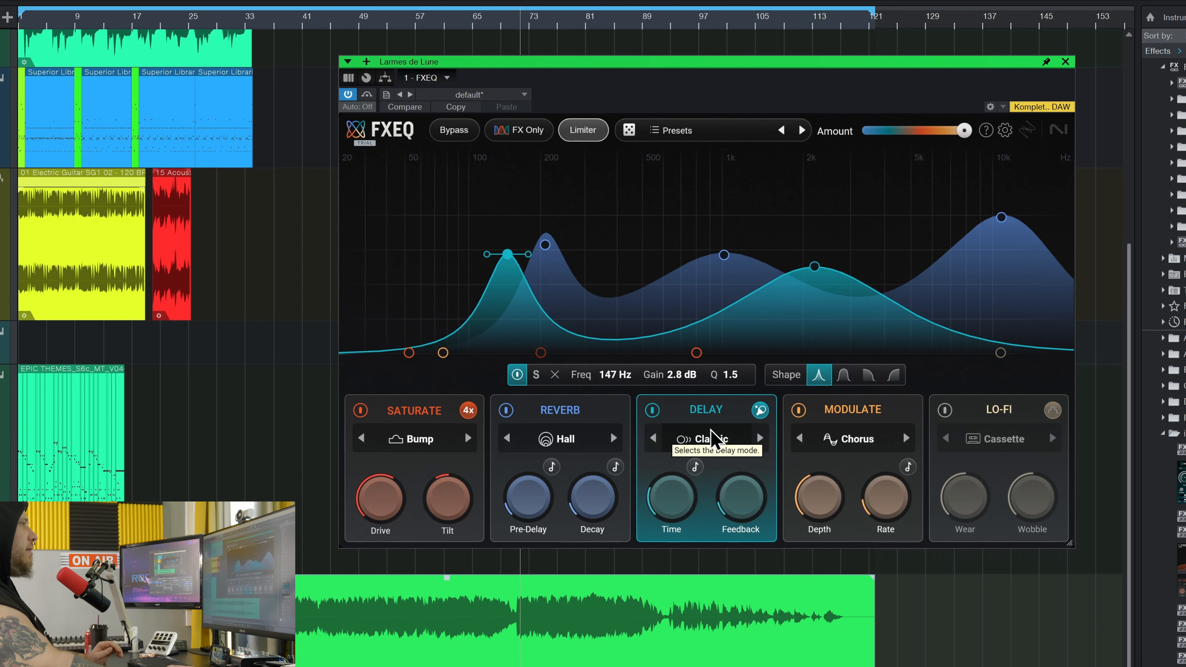
pyautogui.moveTo(817, 271); pyautogui.dragTo(822, 255)
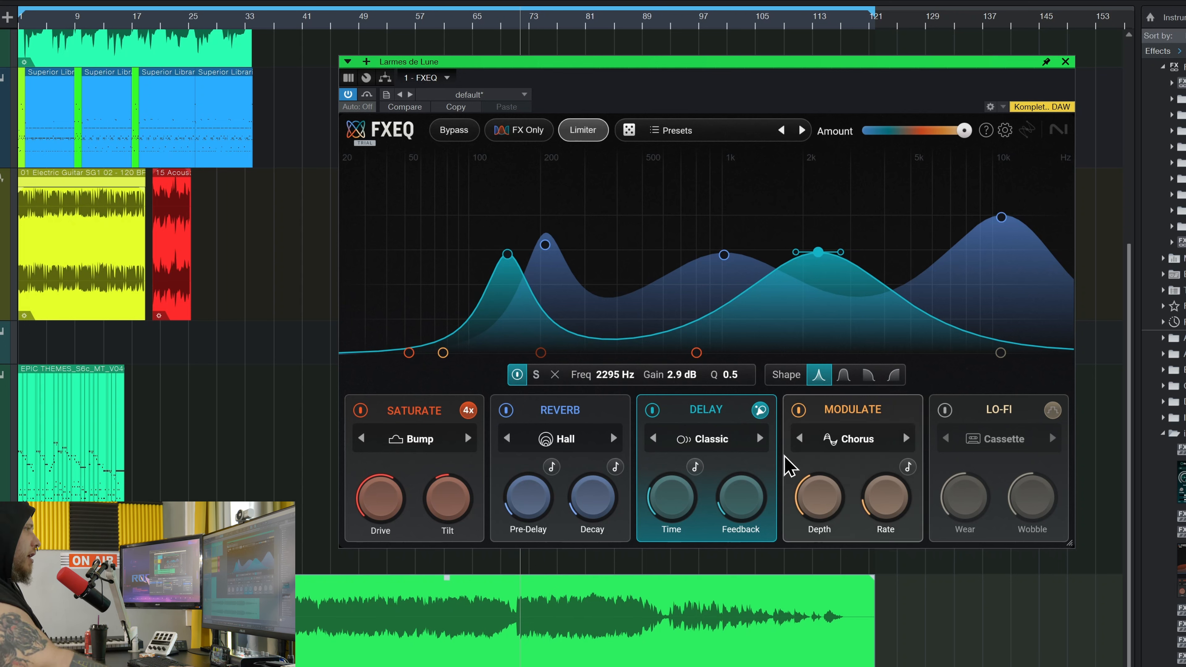
# Tune the upper Delay peak to about 2198 Hz and 3.0 dB while listening to the song
pyautogui.moveTo(693, 380); pyautogui.dragTo(678, 360)
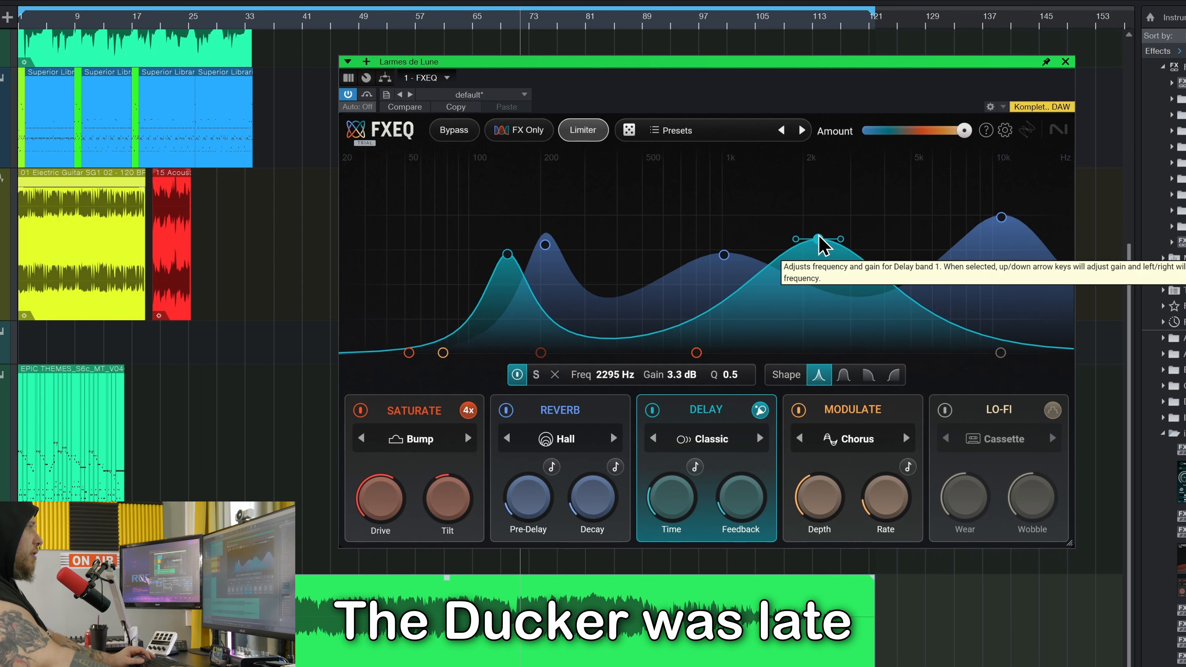
pyautogui.moveTo(818, 237); pyautogui.dragTo(815, 247)
pyautogui.press('space')
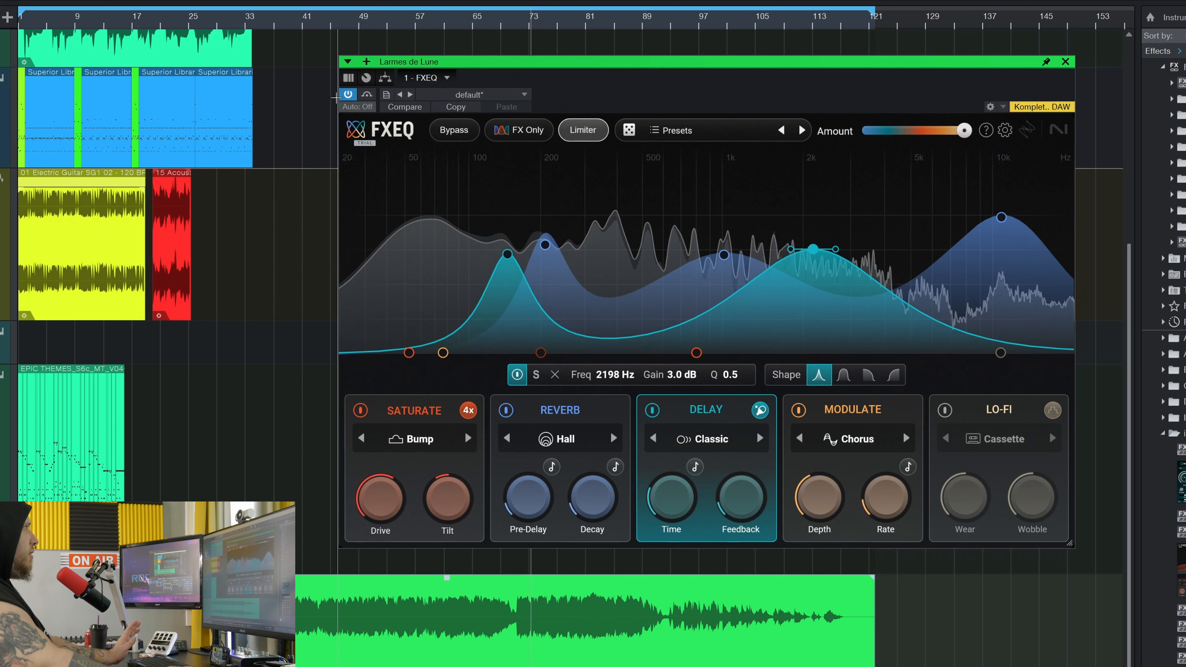
pyautogui.click(316, 23)
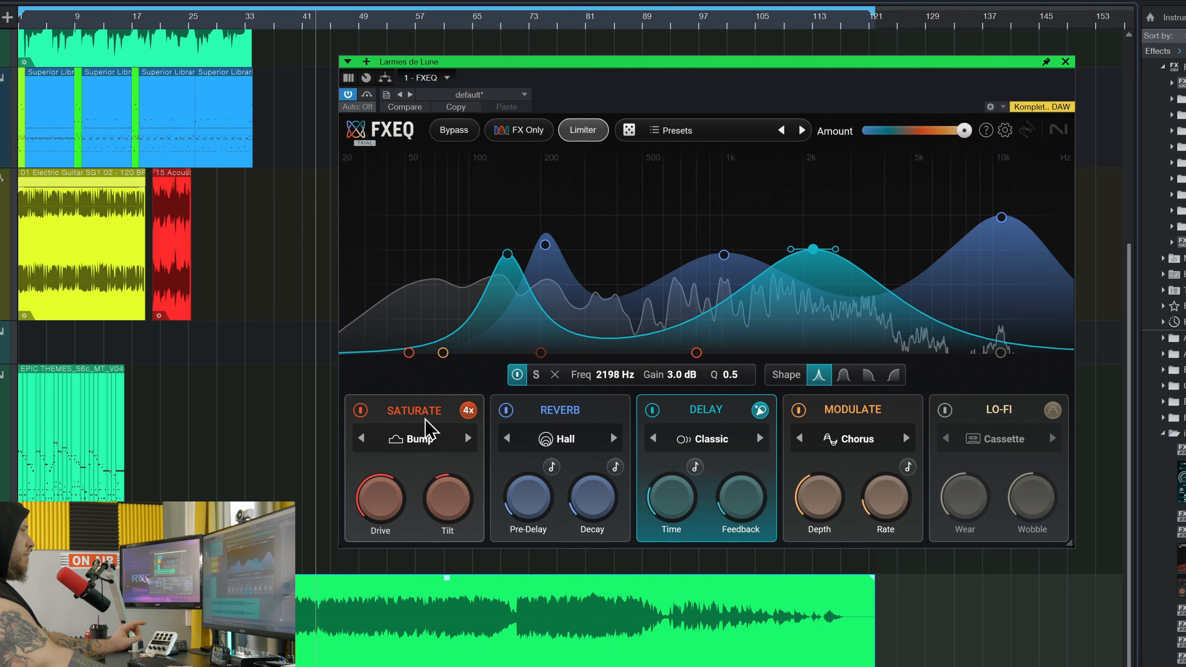
# Review the Saturate modes, keep Bump, and play the song from about bar 25
pyautogui.click(423, 400)
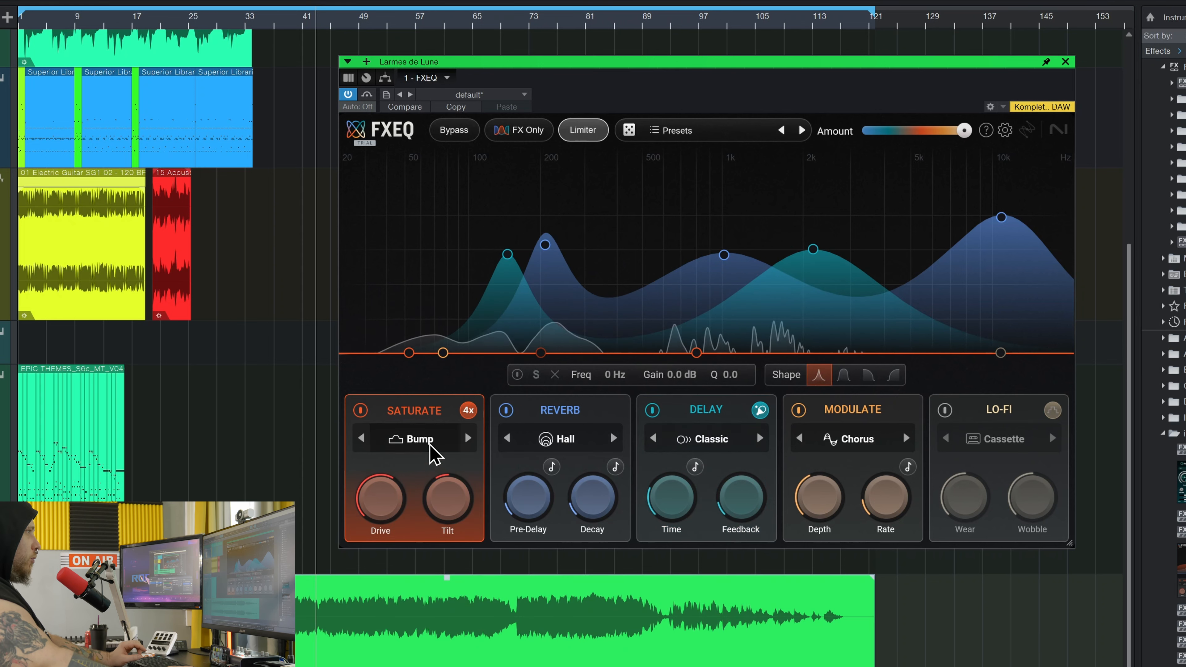
pyautogui.click(418, 440)
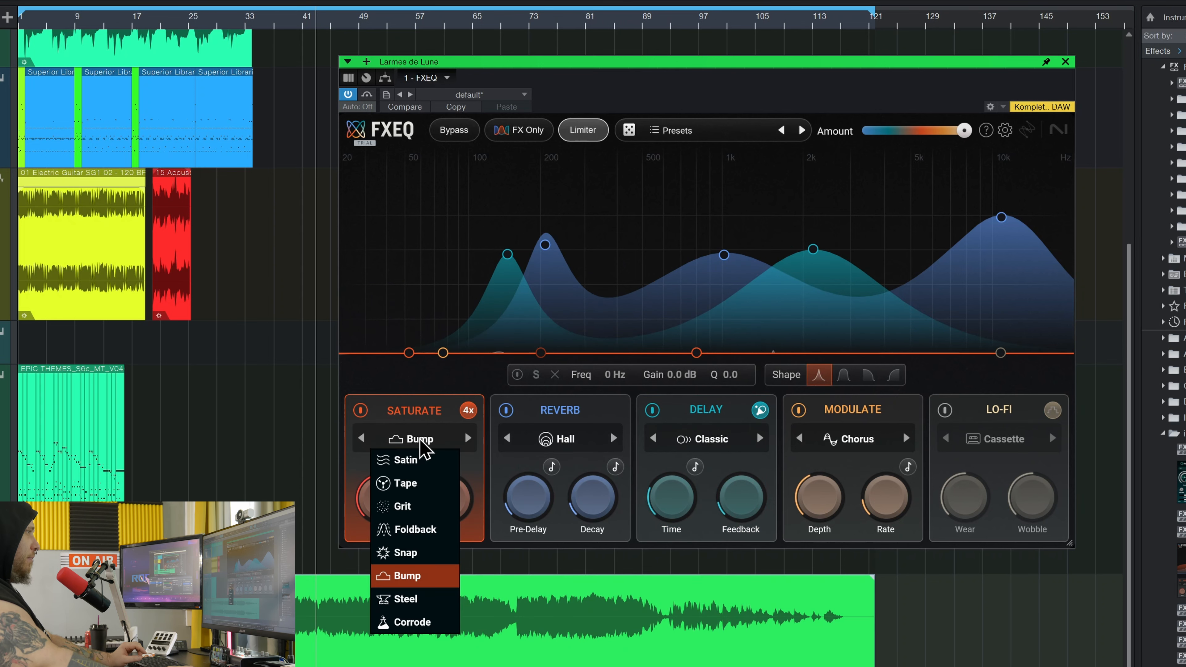
pyautogui.click(479, 474)
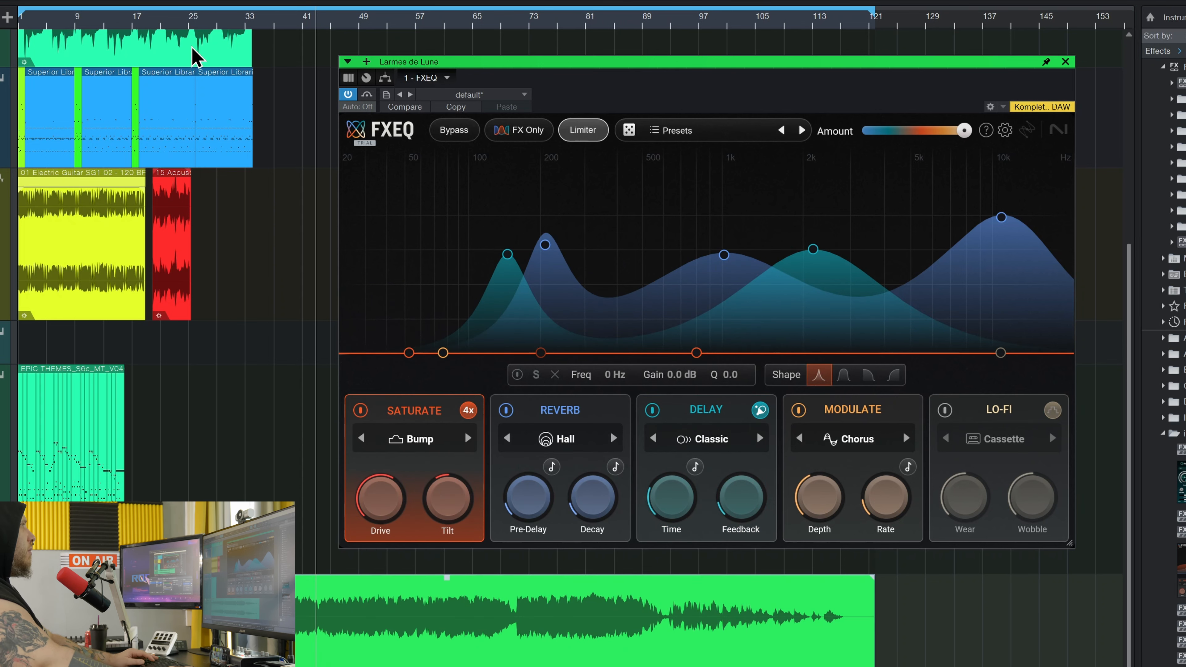
pyautogui.click(190, 23)
pyautogui.press('space')
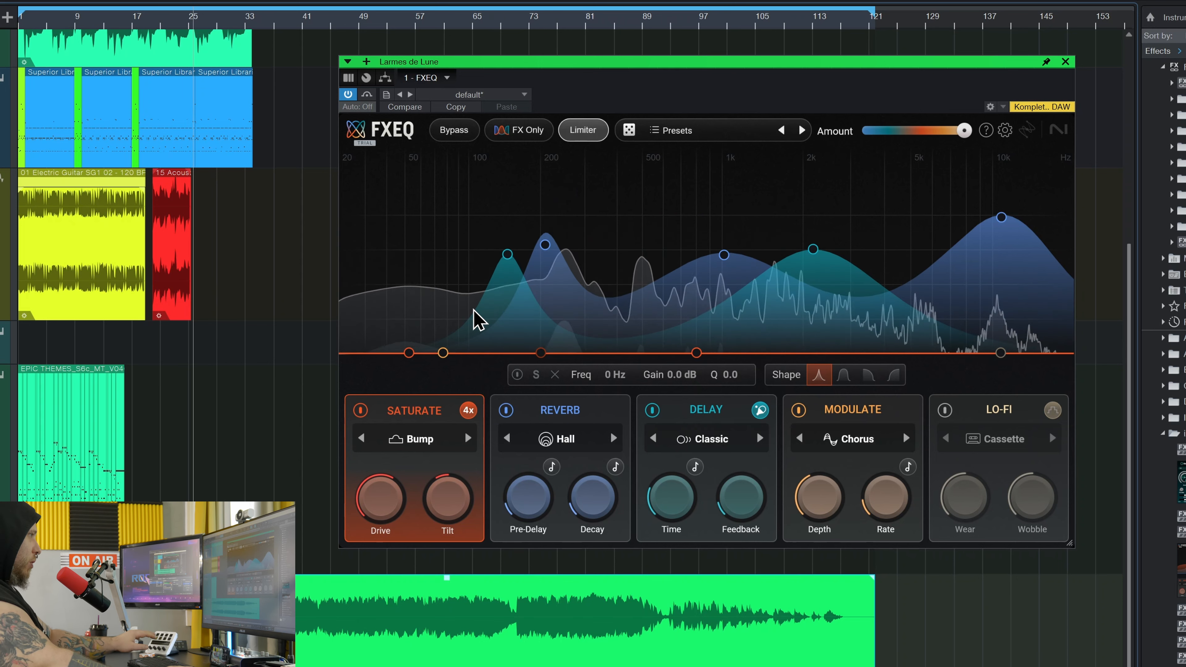
# Raise the lowest Saturate band to about 106 Hz and 3.2 dB with Q 0.2 during playback
pyautogui.moveTo(409, 353); pyautogui.dragTo(432, 267)
pyautogui.moveTo(449, 485); pyautogui.dragTo(399, 497)
pyautogui.moveTo(438, 269); pyautogui.dragTo(478, 252)
pyautogui.press('space')
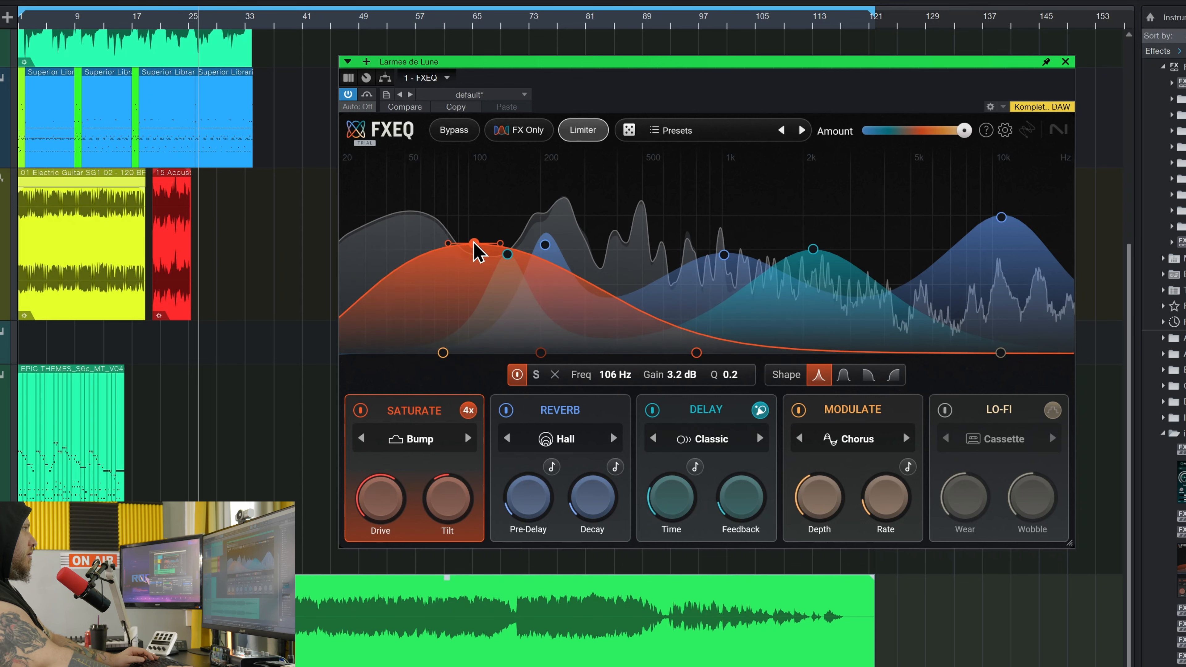
# Raise a second Saturate band slightly near 600 Hz and move the low one to about 76 Hz at 2.2 dB
pyautogui.moveTo(495, 159); pyautogui.dragTo(664, 336)
pyautogui.moveTo(448, 257); pyautogui.dragTo(458, 282)
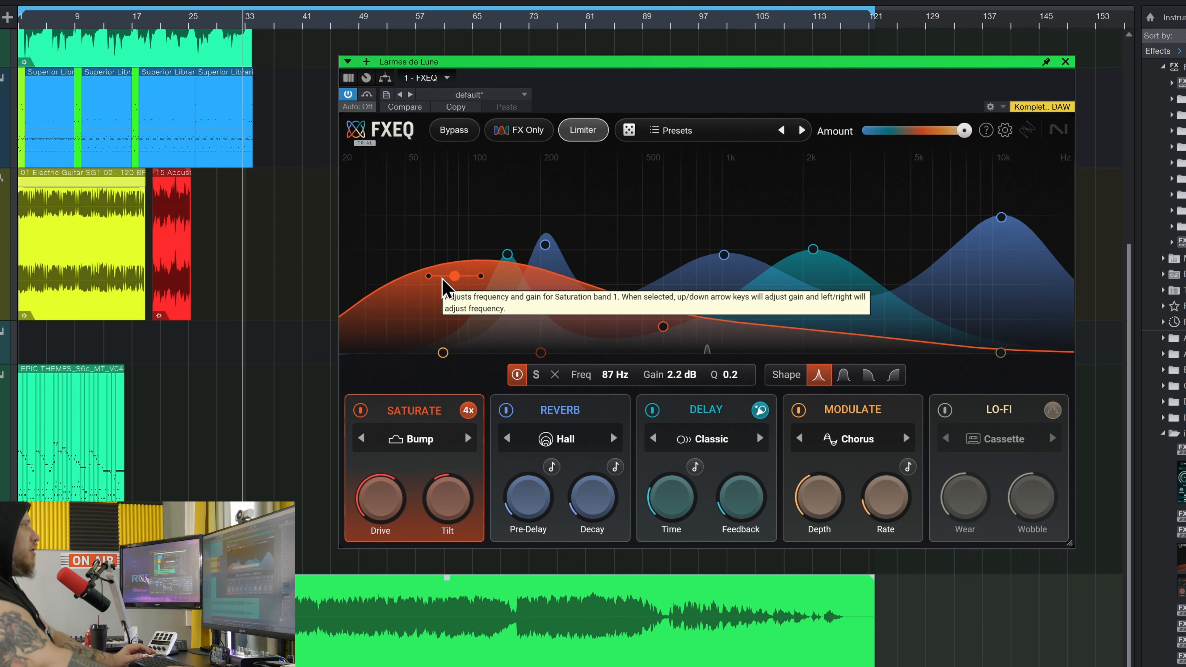
pyautogui.moveTo(452, 279); pyautogui.dragTo(439, 279)
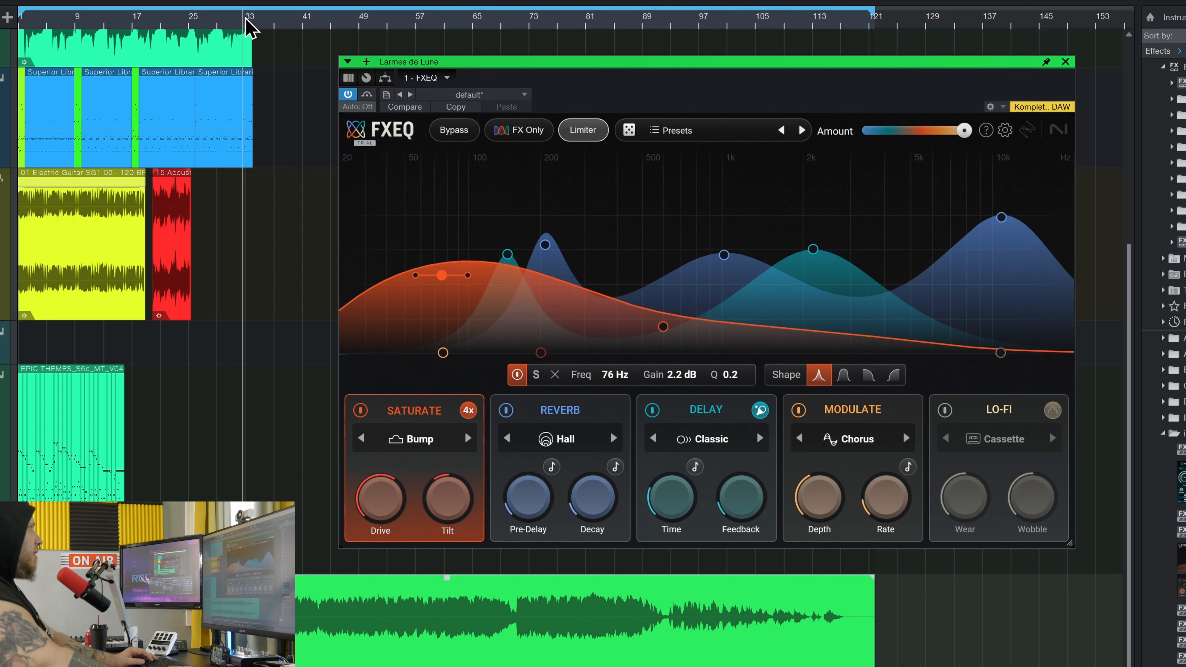
# Play from about bar 40 and adjust the Saturate bands to about 657 Hz at 1.0 dB and 59 Hz at 2.2 dB
pyautogui.click(229, 27)
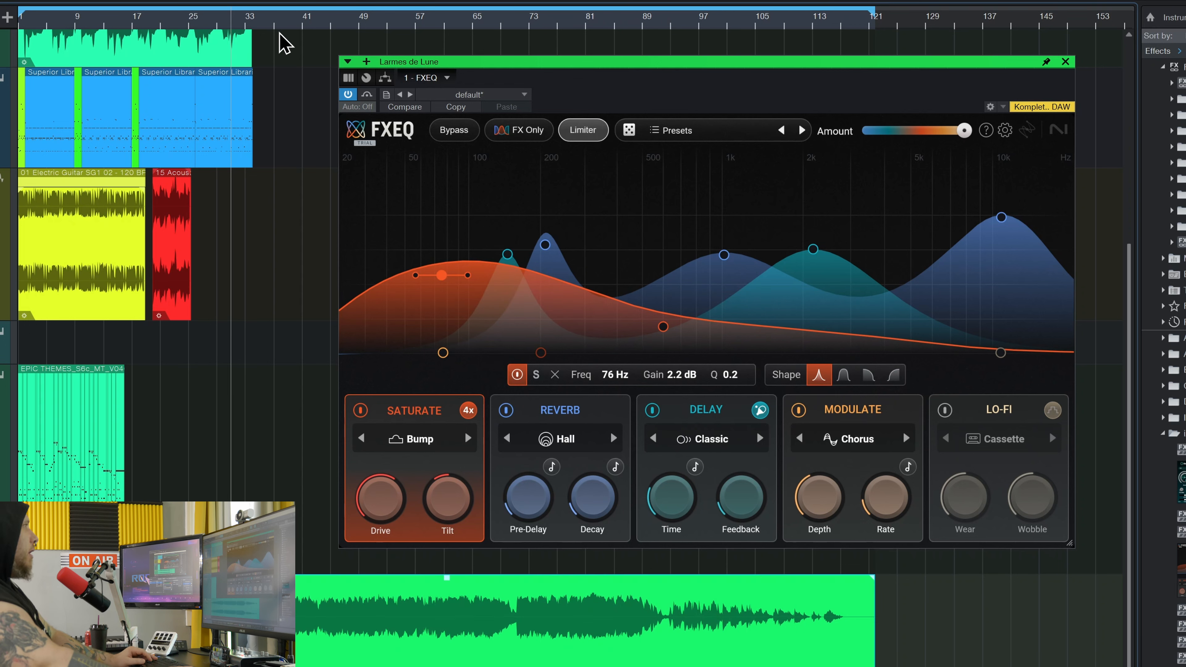
pyautogui.click(288, 25)
pyautogui.click(295, 24)
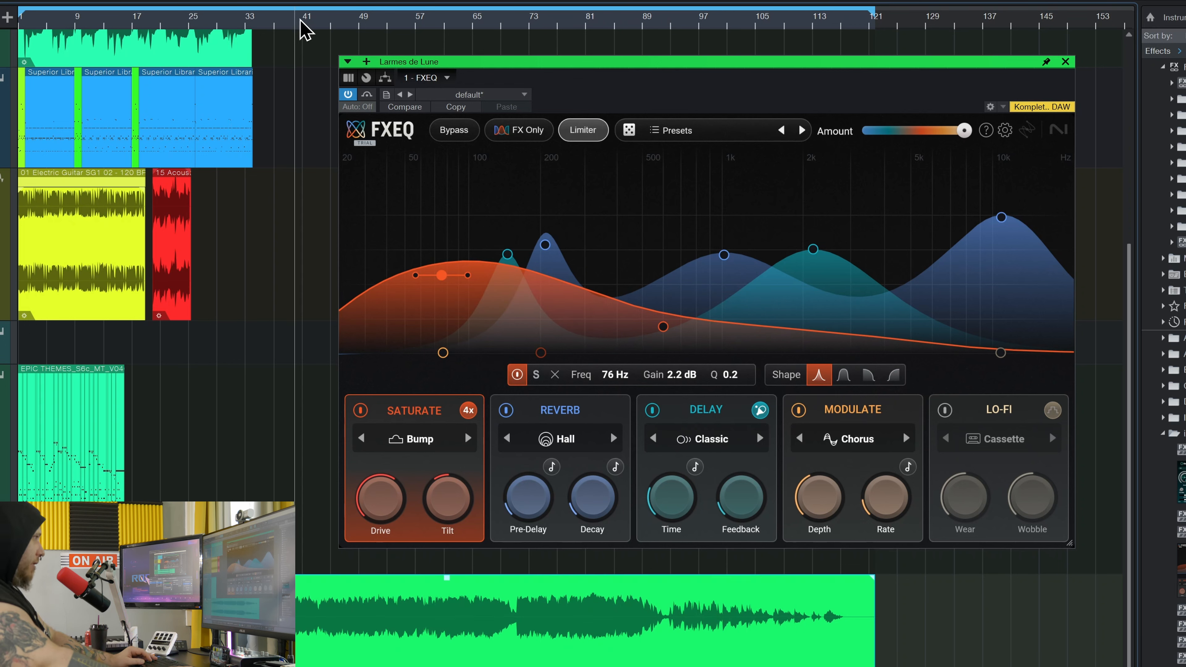
pyautogui.press('space')
pyautogui.moveTo(660, 328); pyautogui.dragTo(671, 320)
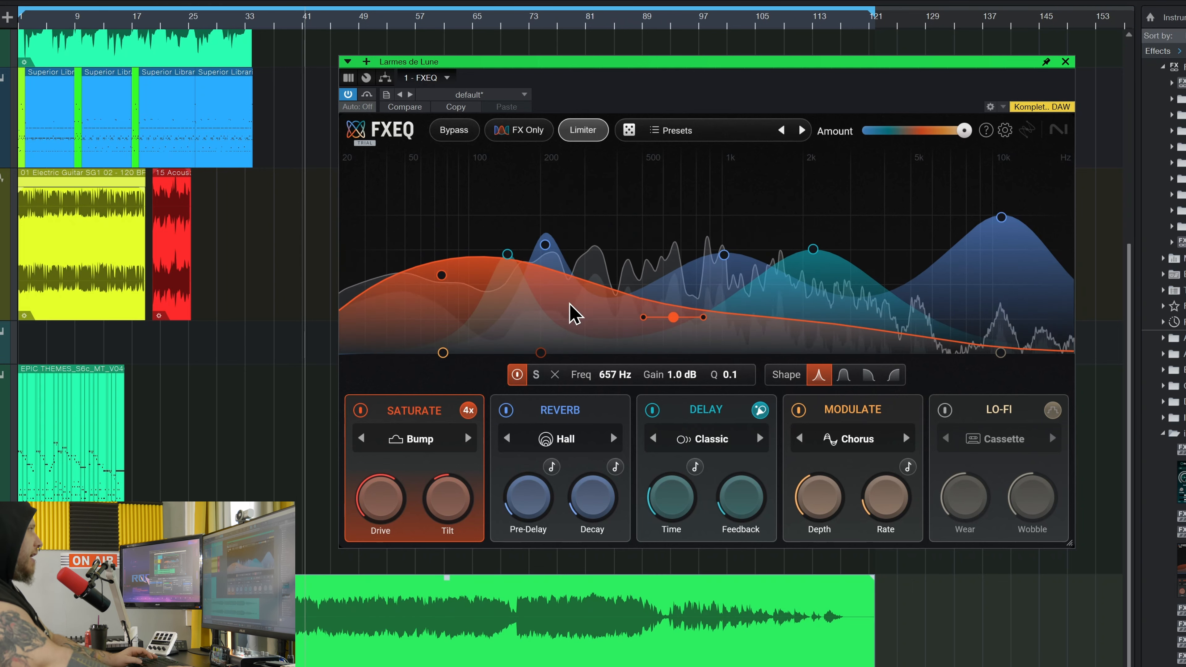
pyautogui.moveTo(441, 275)
pyautogui.mouseDown()
pyautogui.moveTo(443, 289)
pyautogui.moveTo(419, 277)
pyautogui.mouseUp()
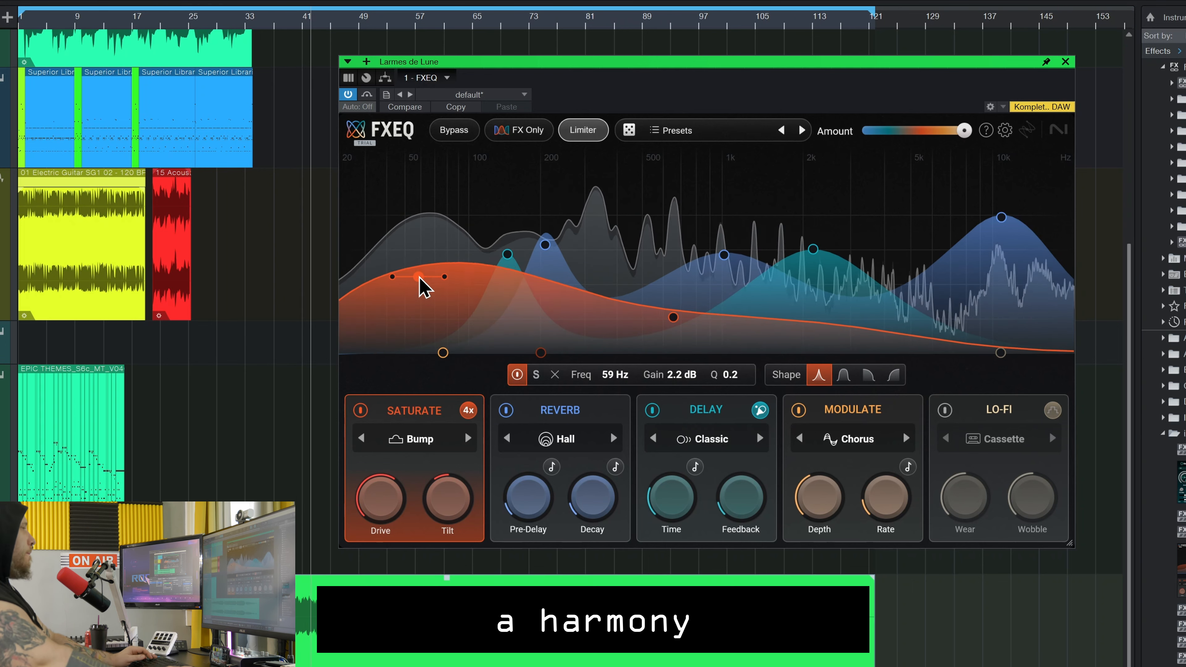
# Refine the Saturate bands to about 606 Hz at 1.0 dB and 55 Hz at 2.1 dB, auditioning the low one in solo
pyautogui.moveTo(673, 317); pyautogui.dragTo(659, 319)
pyautogui.moveTo(419, 278); pyautogui.dragTo(426, 290)
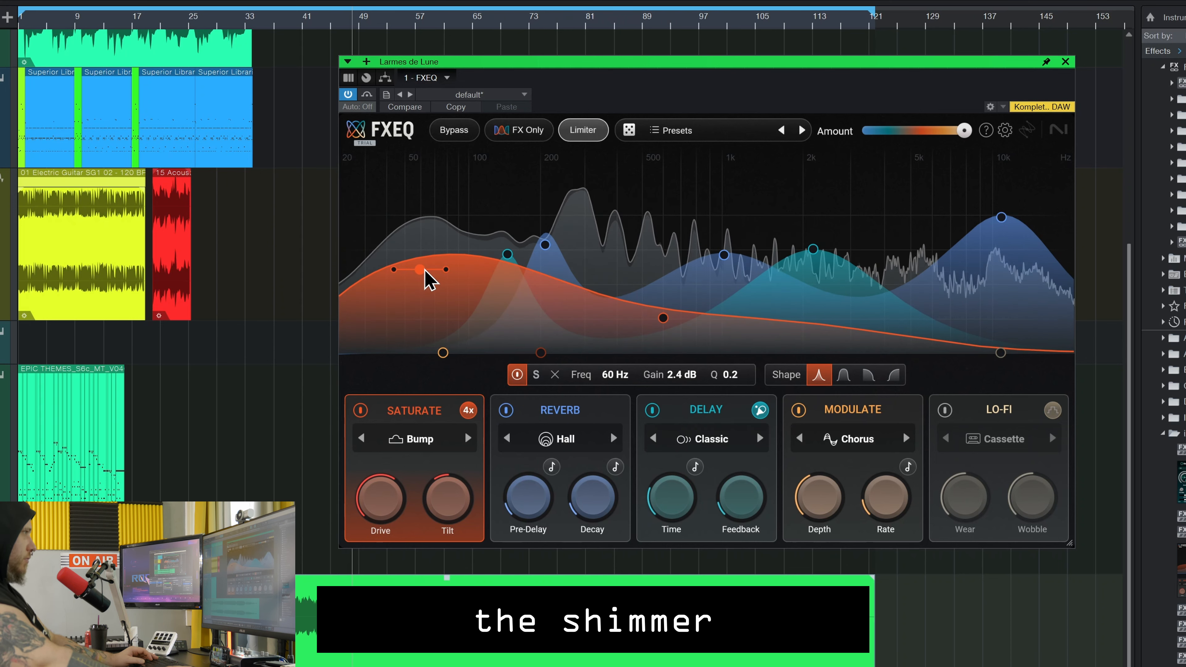
pyautogui.click(536, 378)
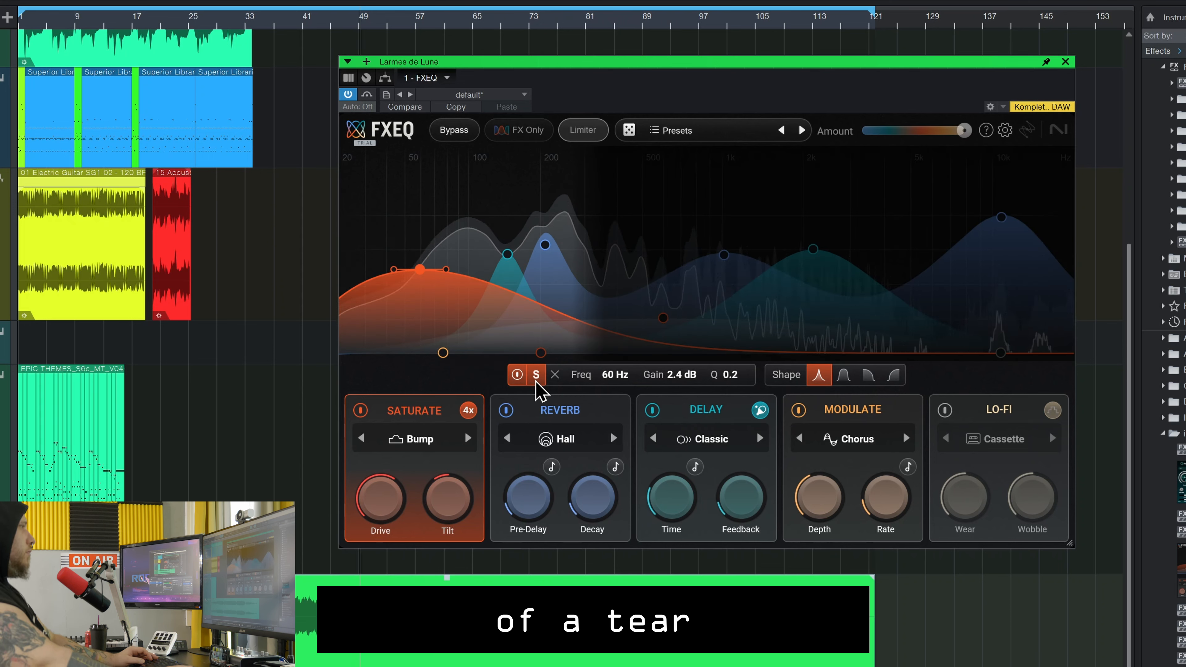
pyautogui.click(536, 376)
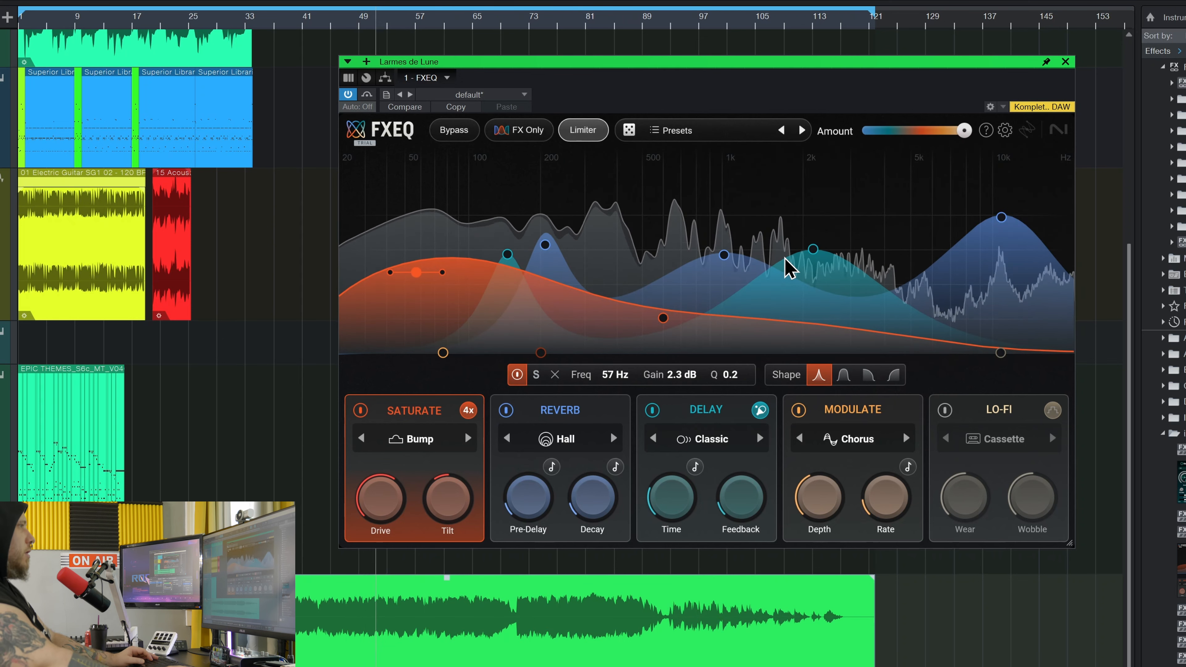
pyautogui.moveTo(416, 272); pyautogui.dragTo(412, 279)
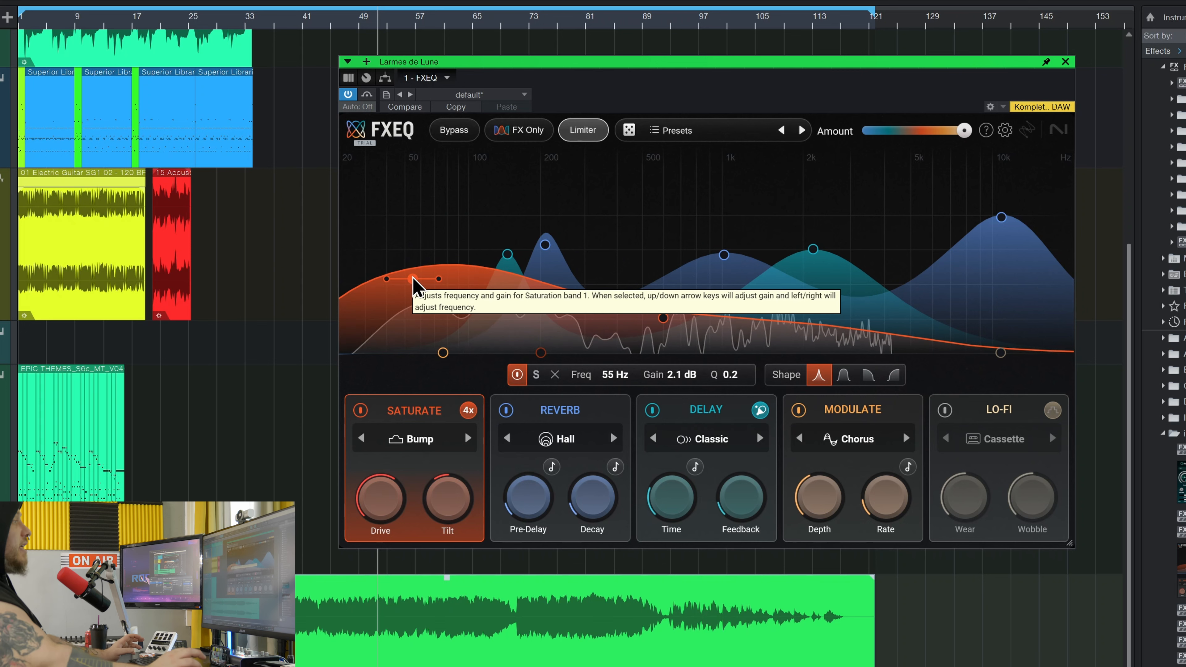
pyautogui.click(663, 317)
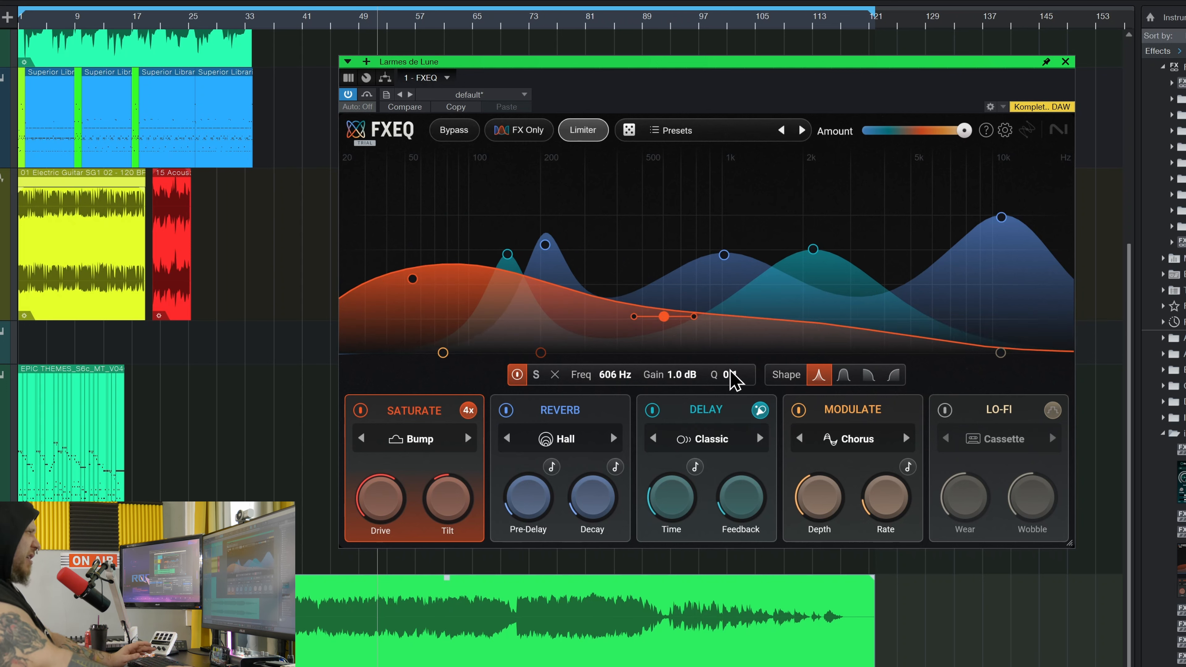
# Raise the Modulate high-shelf band to about 66 Hz and 1.7 dB, keeping the Chorus mode
pyautogui.click(854, 418)
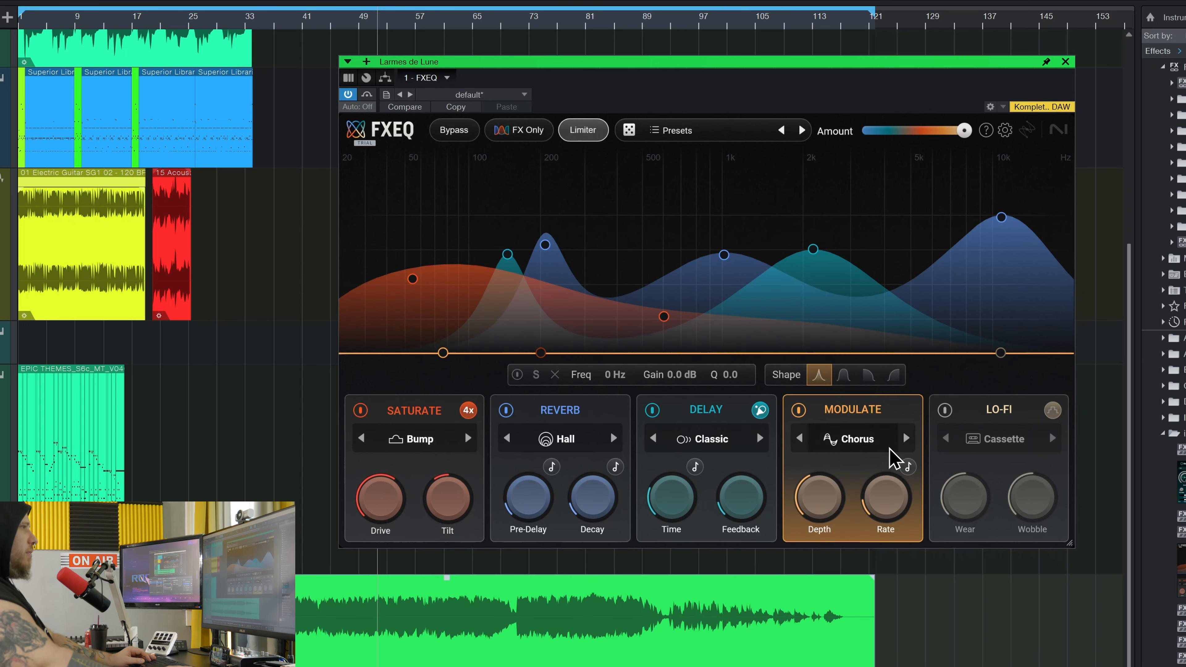
pyautogui.click(1000, 425)
pyautogui.click(852, 418)
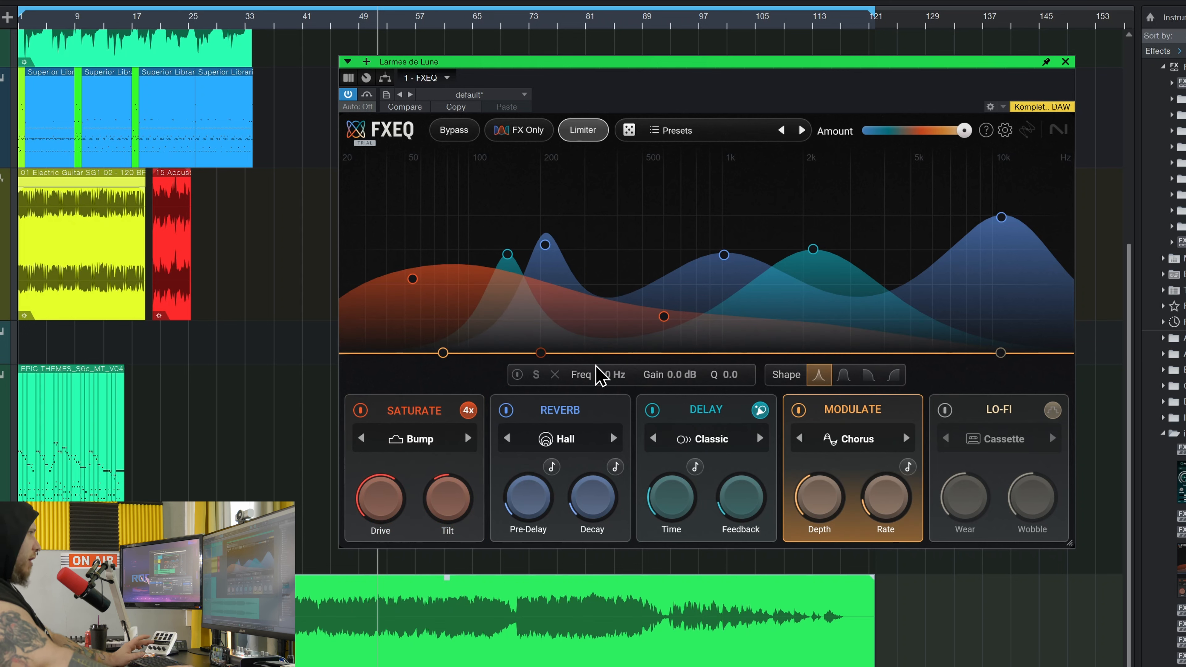
pyautogui.moveTo(443, 353)
pyautogui.mouseDown()
pyautogui.moveTo(455, 348)
pyautogui.moveTo(450, 330)
pyautogui.mouseUp()
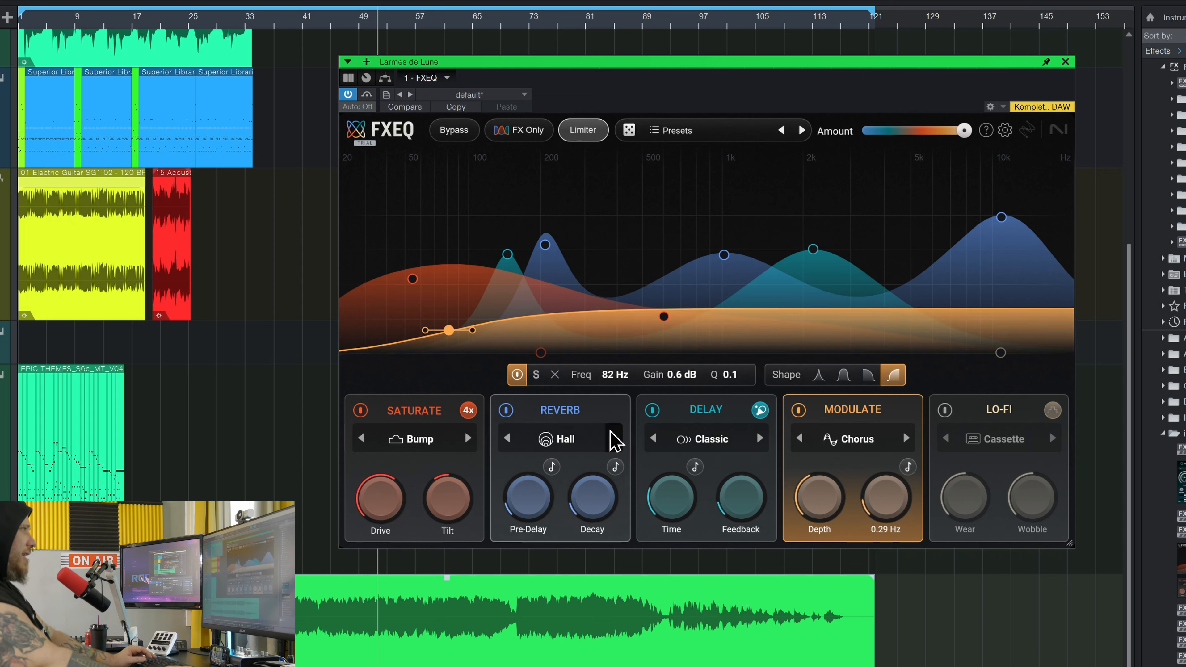
pyautogui.moveTo(449, 330); pyautogui.dragTo(427, 296)
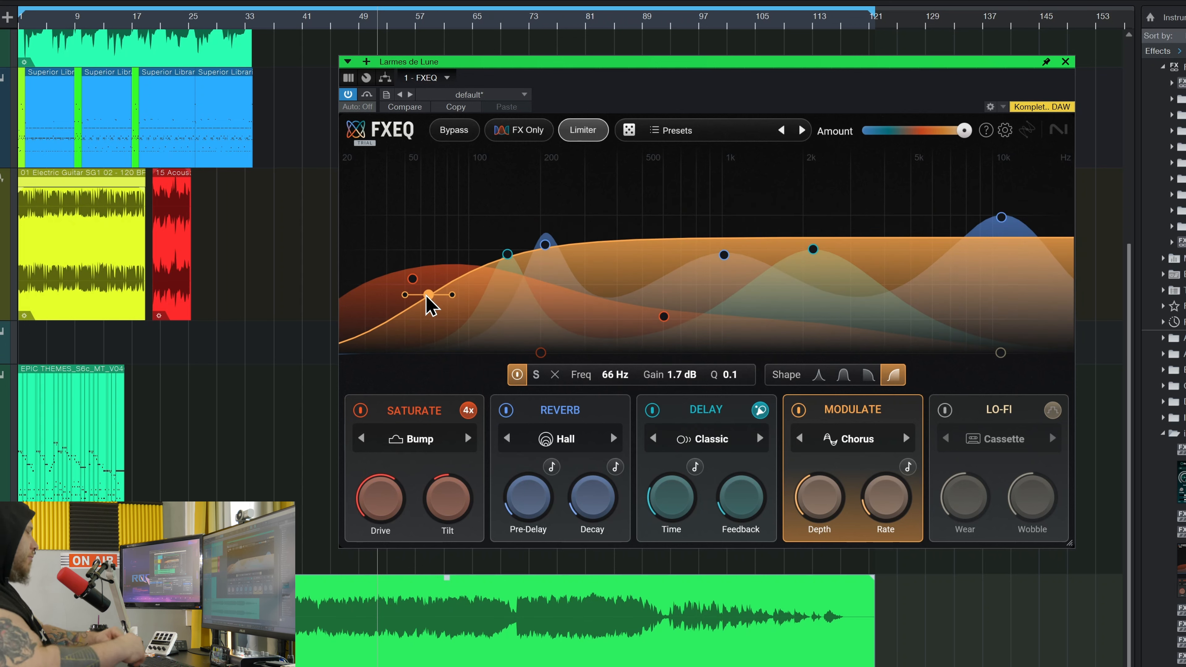
# Audition the Modulate band in solo and settle it at about 54 Hz and 1.0 dB in the full mix
pyautogui.click(535, 374)
pyautogui.moveTo(430, 297)
pyautogui.mouseDown()
pyautogui.moveTo(417, 238)
pyautogui.moveTo(424, 303)
pyautogui.moveTo(426, 287)
pyautogui.mouseUp()
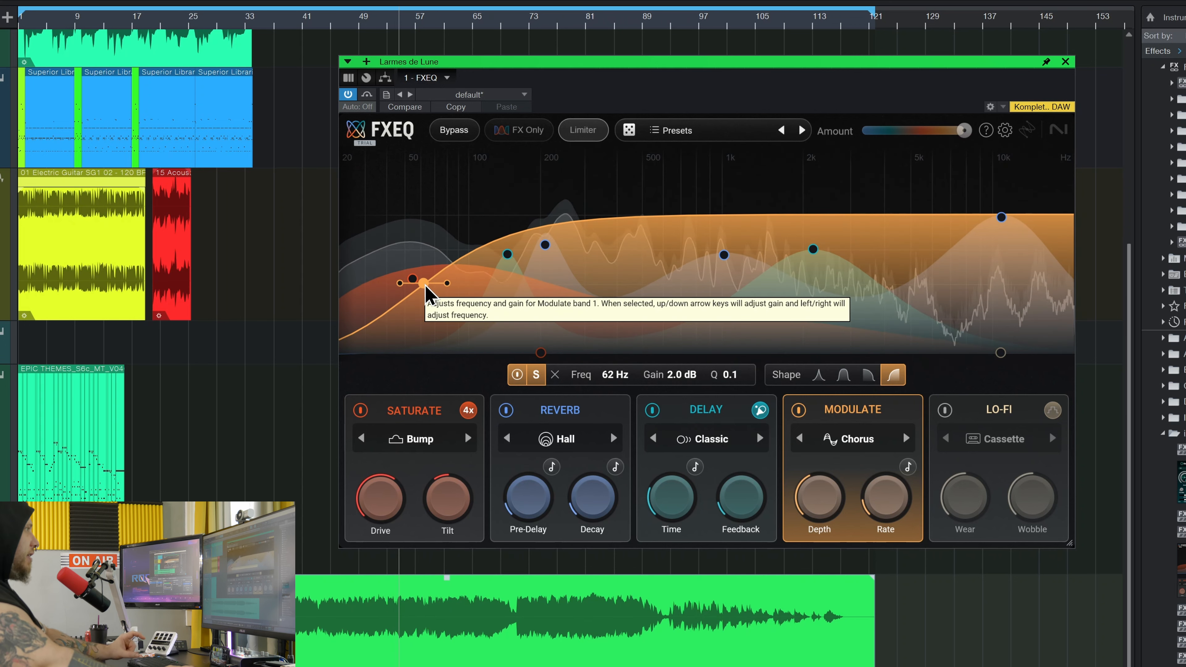
pyautogui.moveTo(424, 288); pyautogui.dragTo(418, 321)
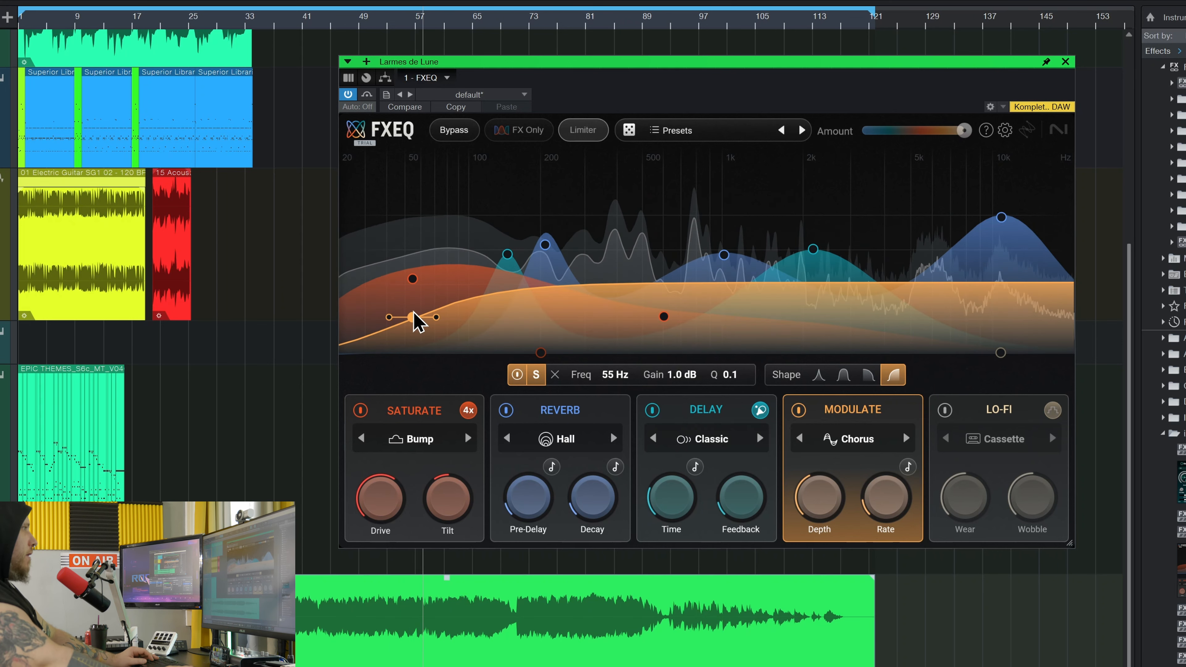
pyautogui.keyDown('alt'); pyautogui.click(417, 320); pyautogui.keyUp('alt')
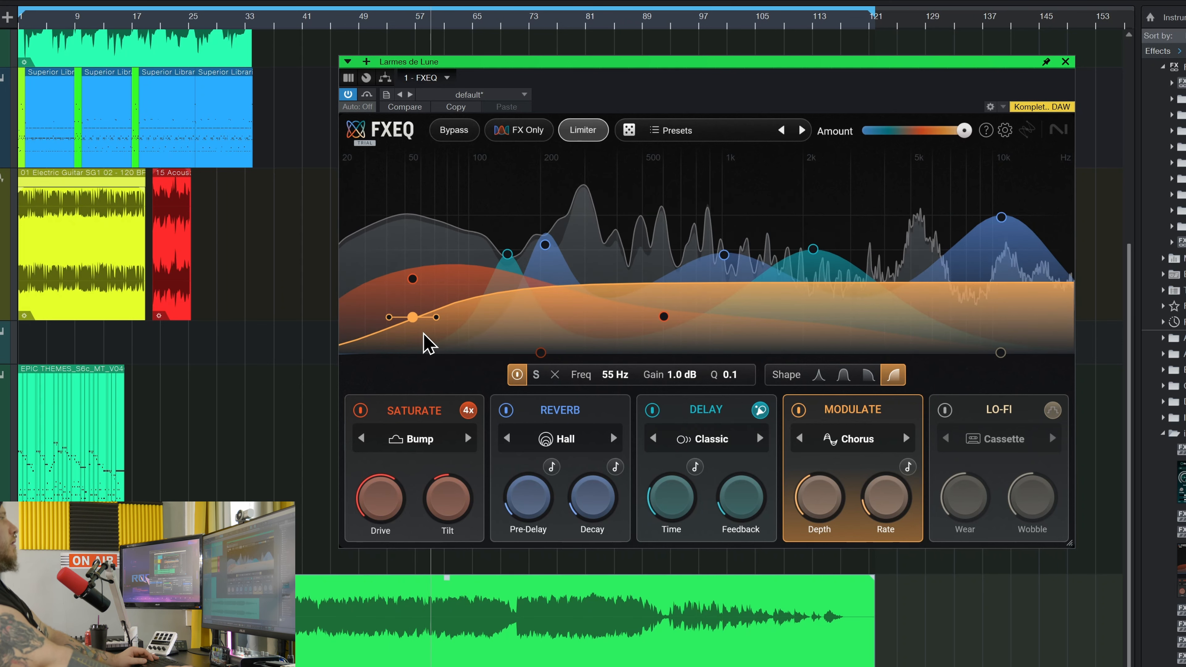
pyautogui.moveTo(411, 320); pyautogui.dragTo(412, 320)
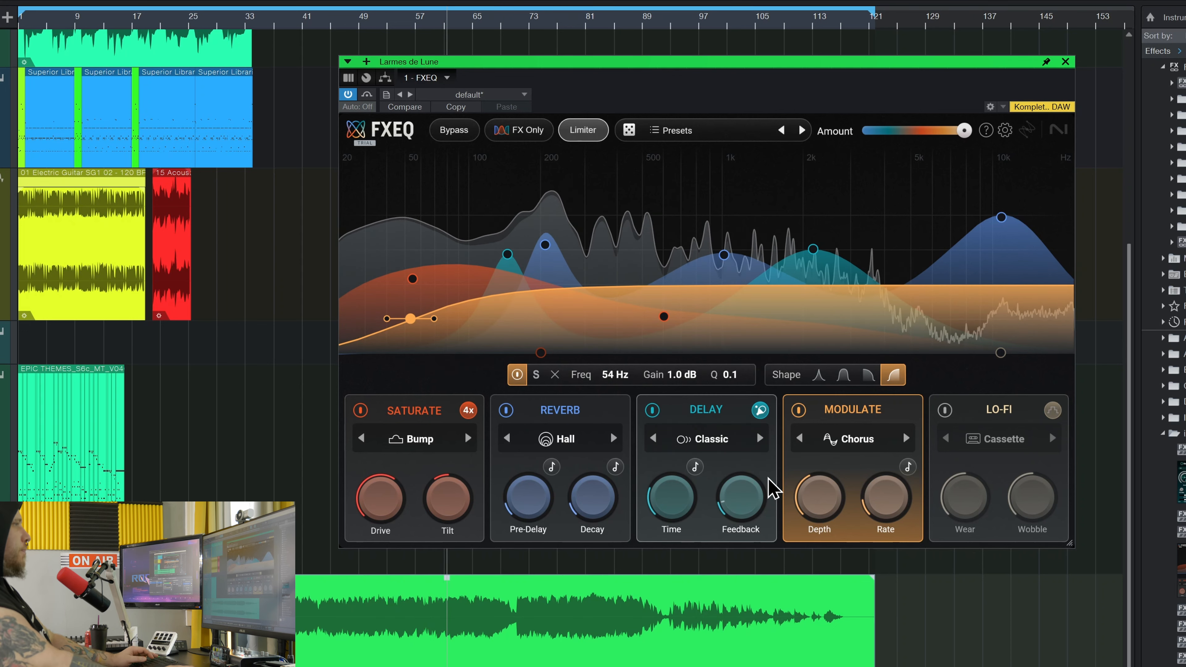
# Review the Delay and Reverb modules and return to the Modulate module
pyautogui.click(706, 407)
pyautogui.click(581, 415)
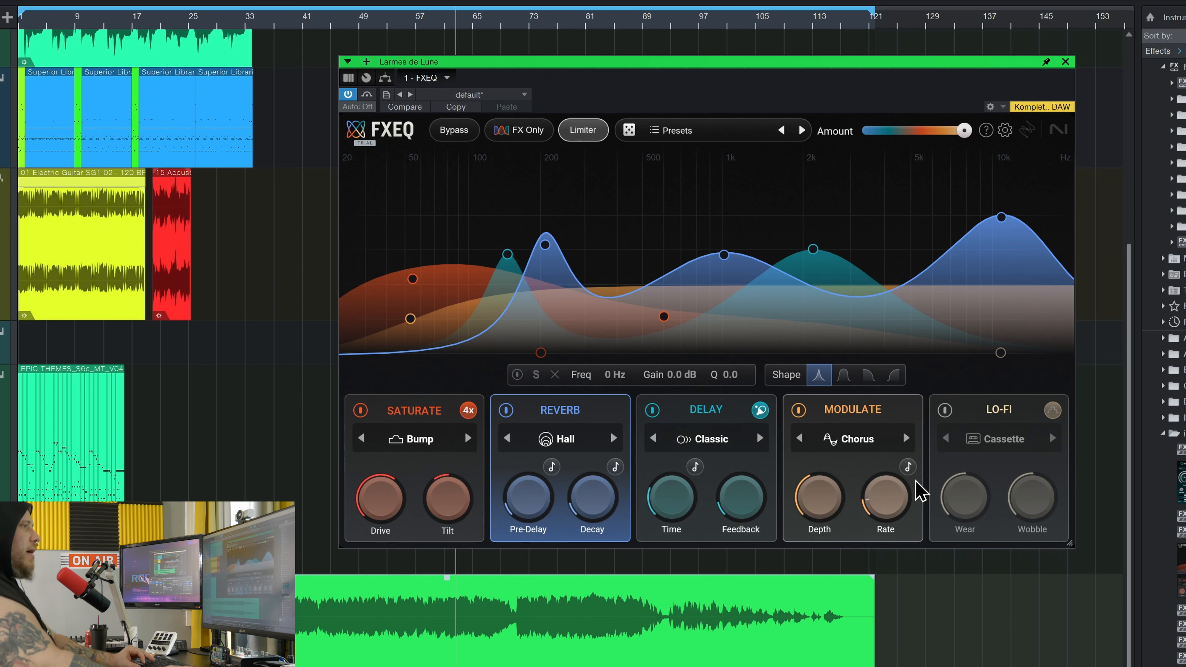
pyautogui.click(822, 513)
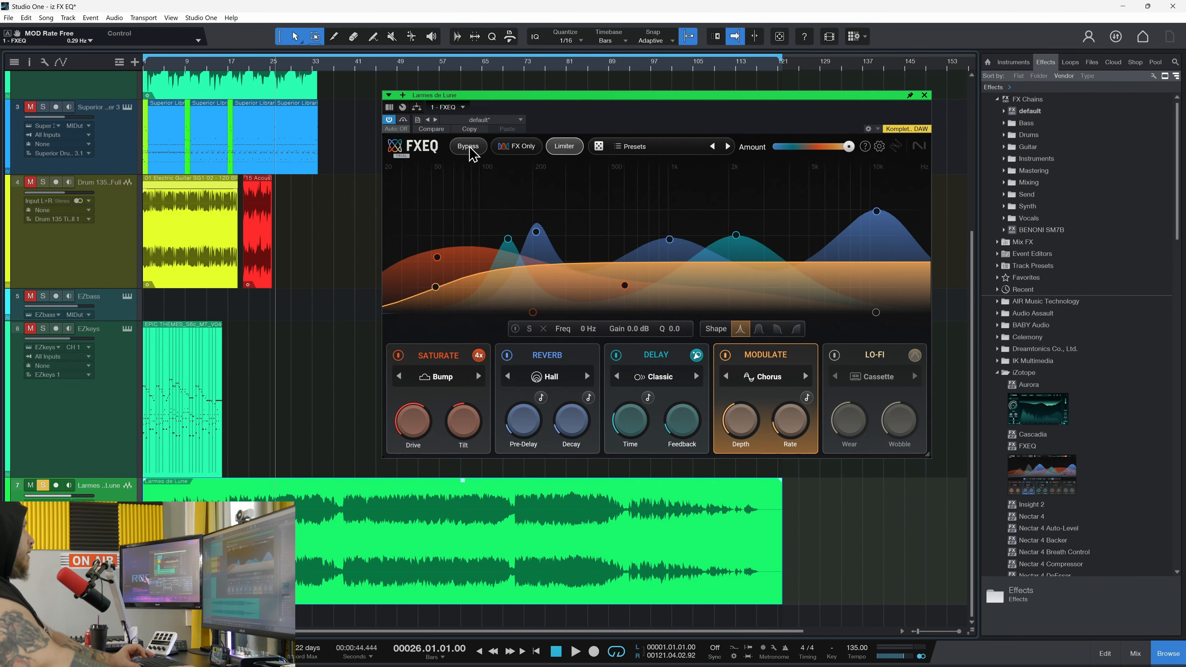
# Lower the Modulate band to about 0.9 dB at 54 Hz during playback and compare the whole effect against bypass
pyautogui.press('space')
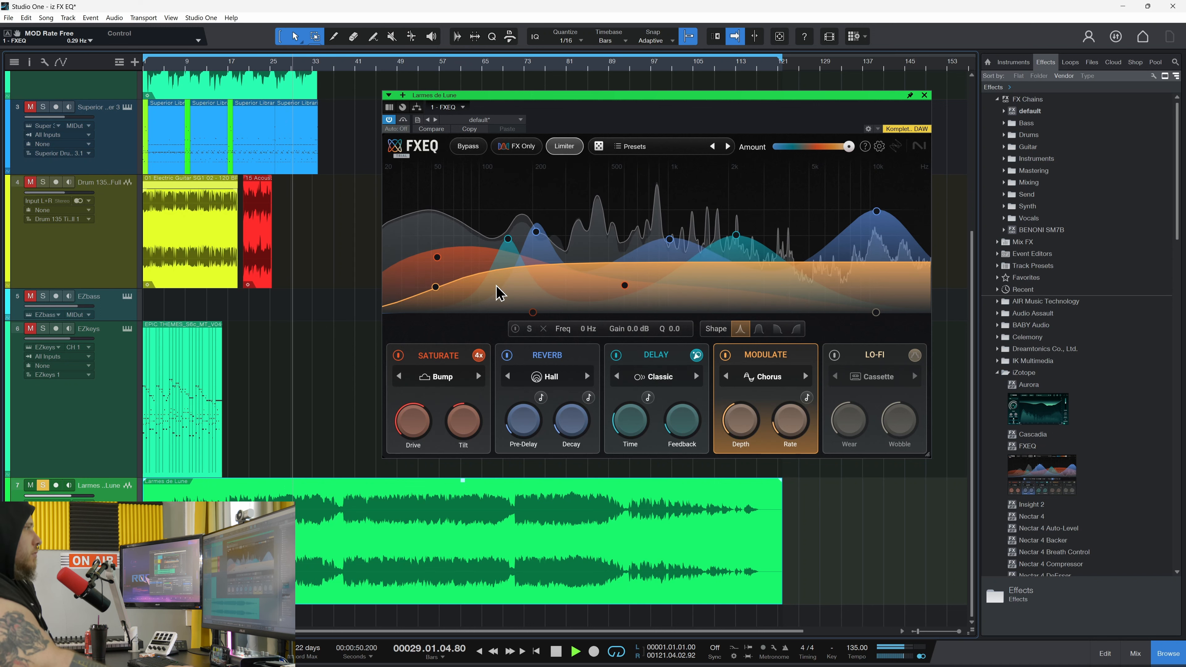
pyautogui.click(436, 288)
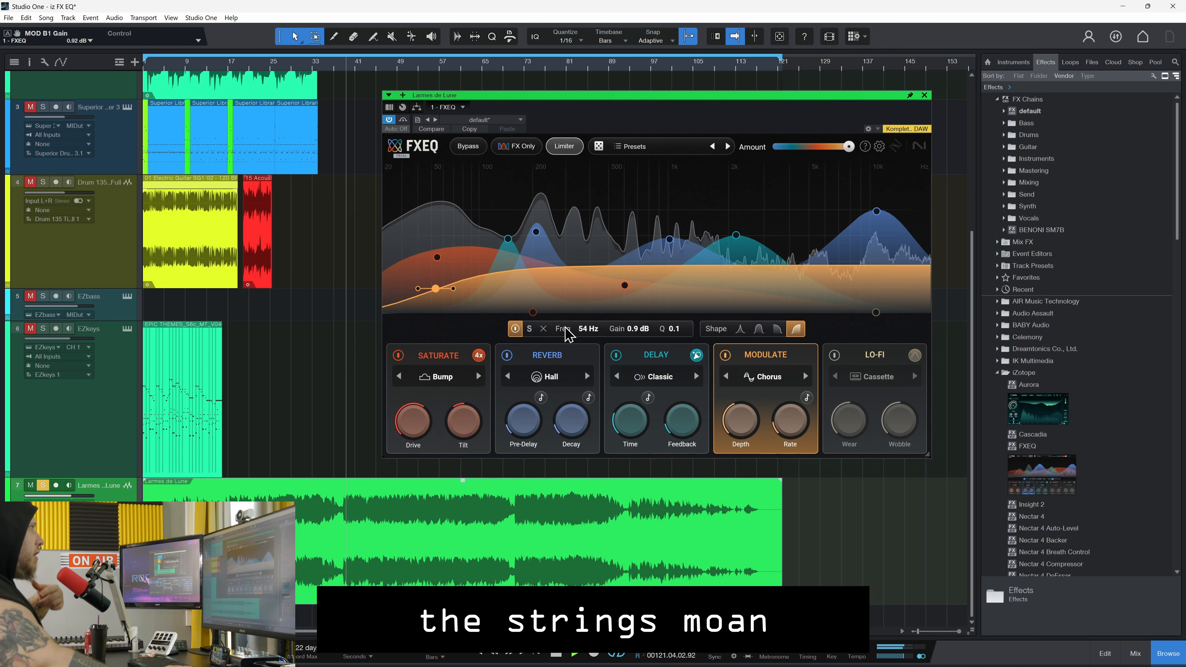
pyautogui.click(468, 146)
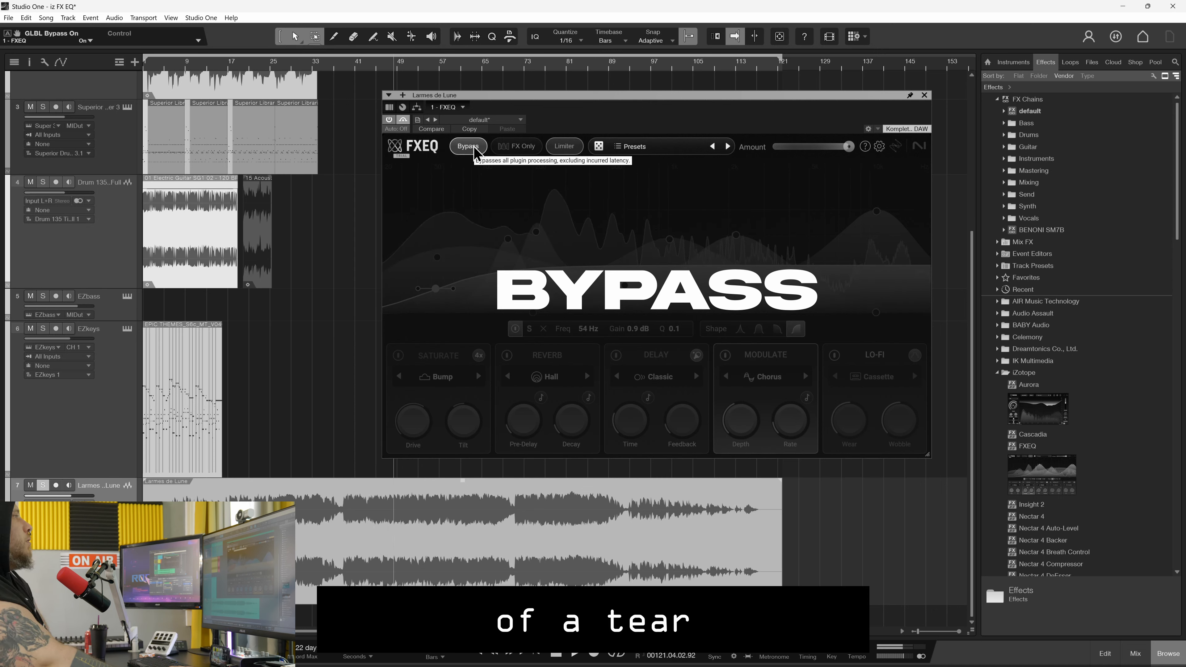
pyautogui.click(468, 146)
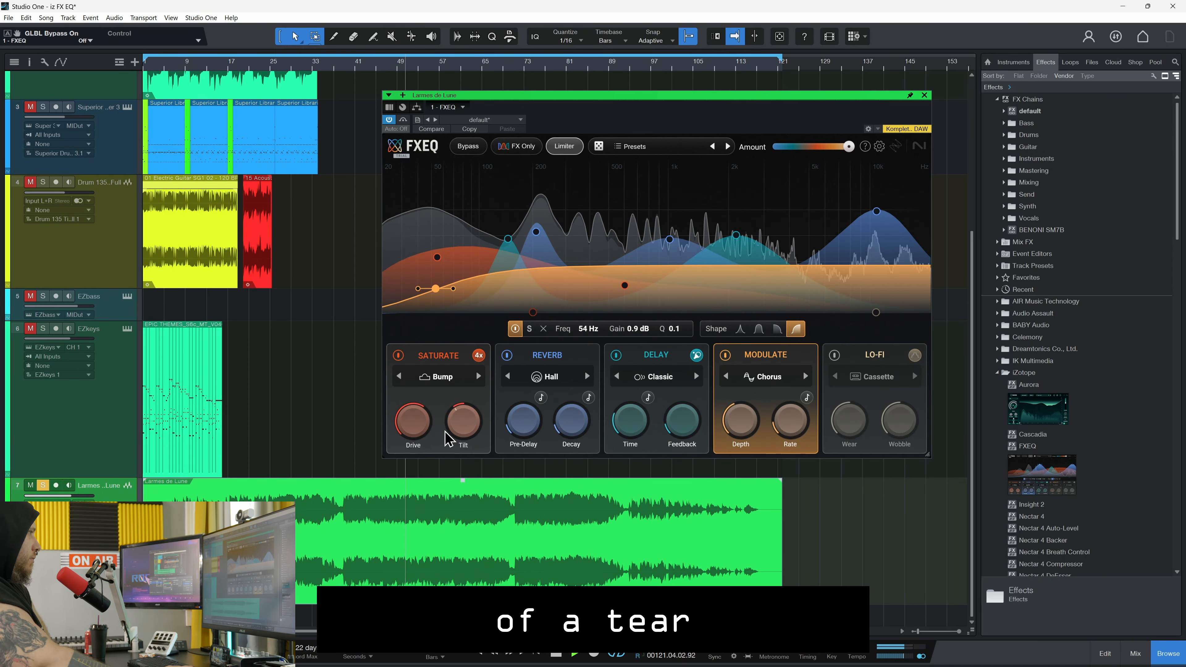
# Set the Saturate Drive to 64% and the low Saturate band to about 55 Hz and 2.2 dB during playback
pyautogui.click(458, 426)
pyautogui.click(411, 426)
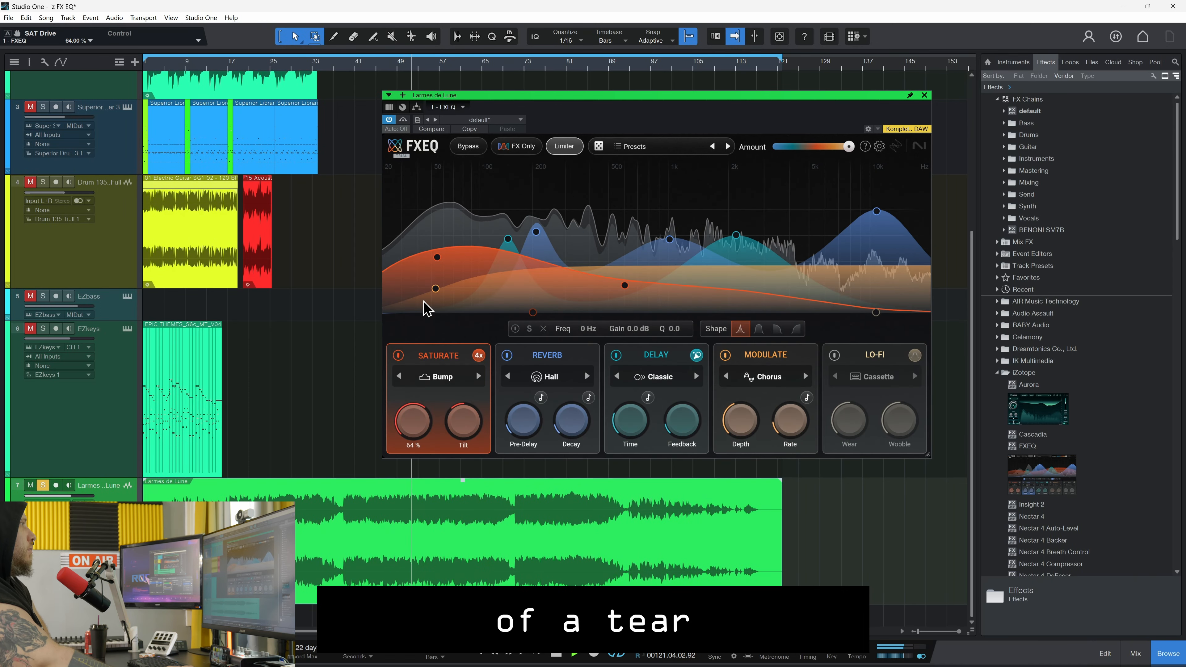
pyautogui.click(439, 257)
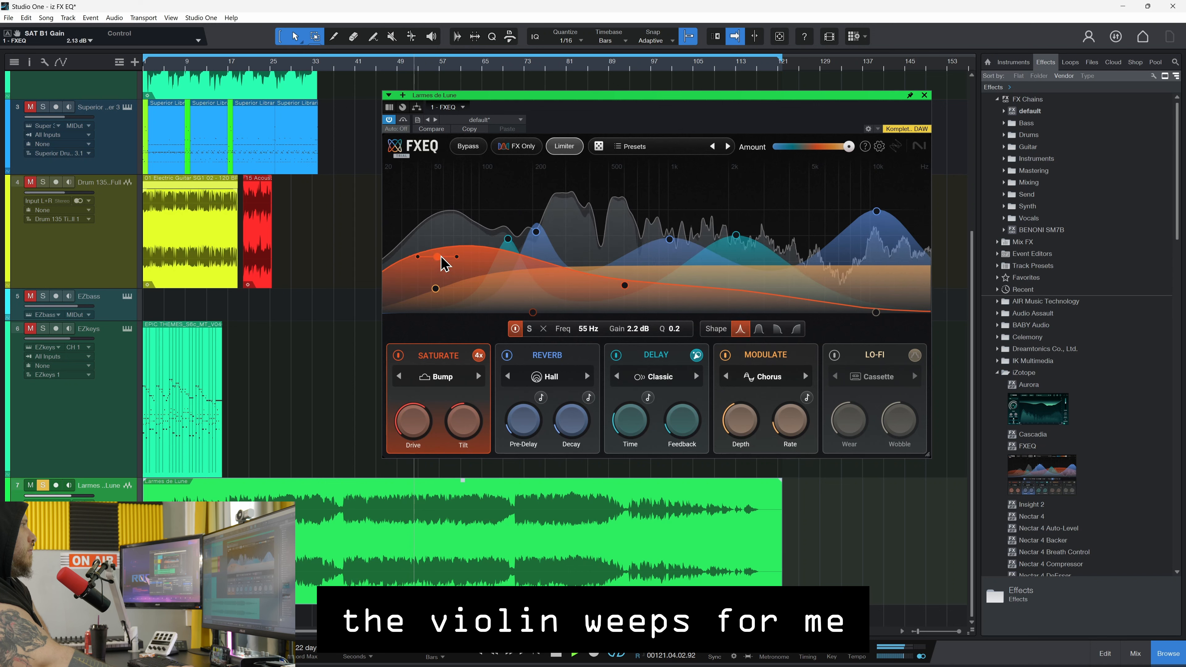
# Set the Reverb bands to about 3.0 dB at 1039 Hz and 4.0 dB at 11074 Hz, and nudge the low Modulate band slightly upward during playback
pyautogui.click(537, 232)
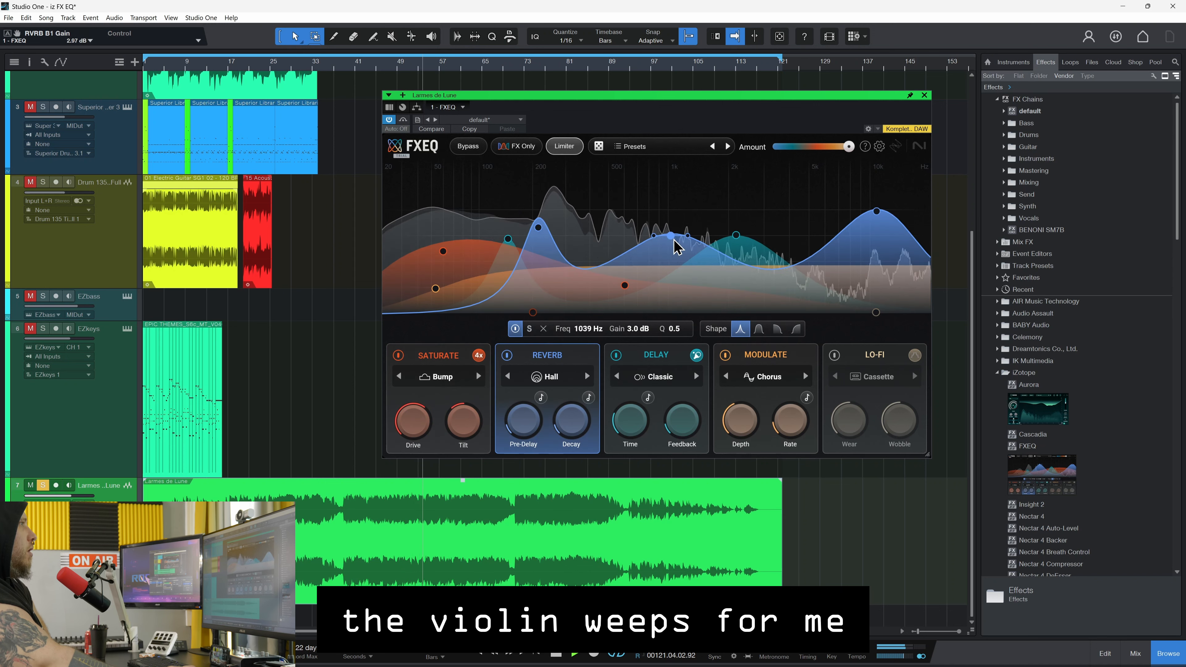
pyautogui.click(738, 238)
pyautogui.click(876, 214)
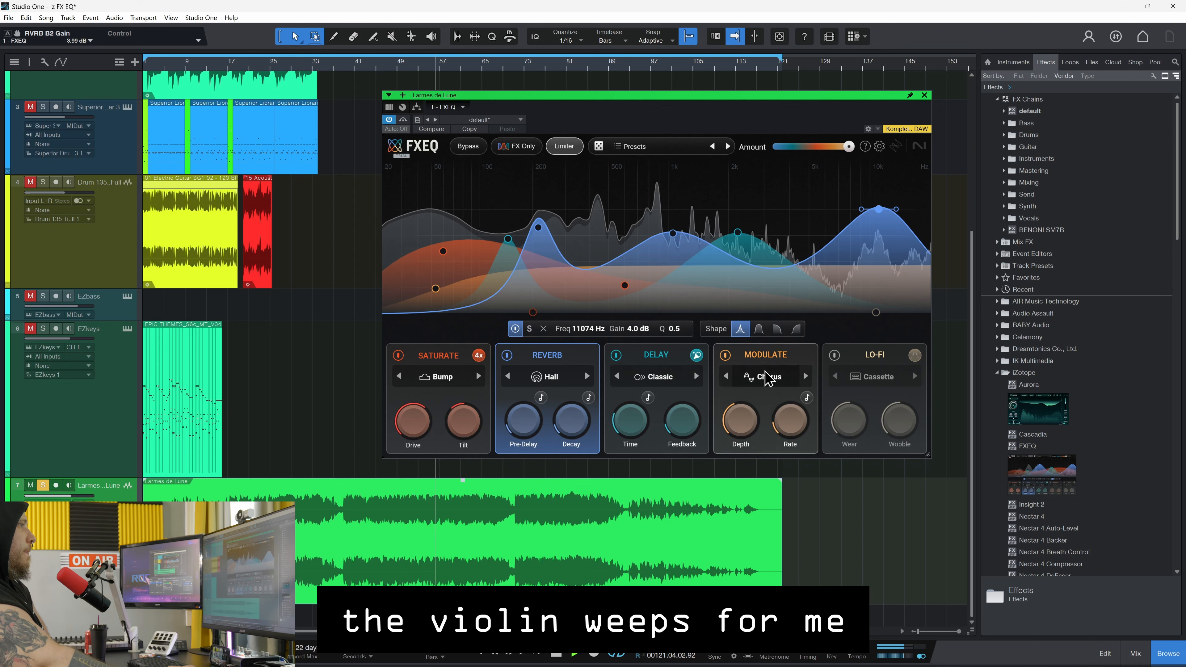
pyautogui.click(436, 289)
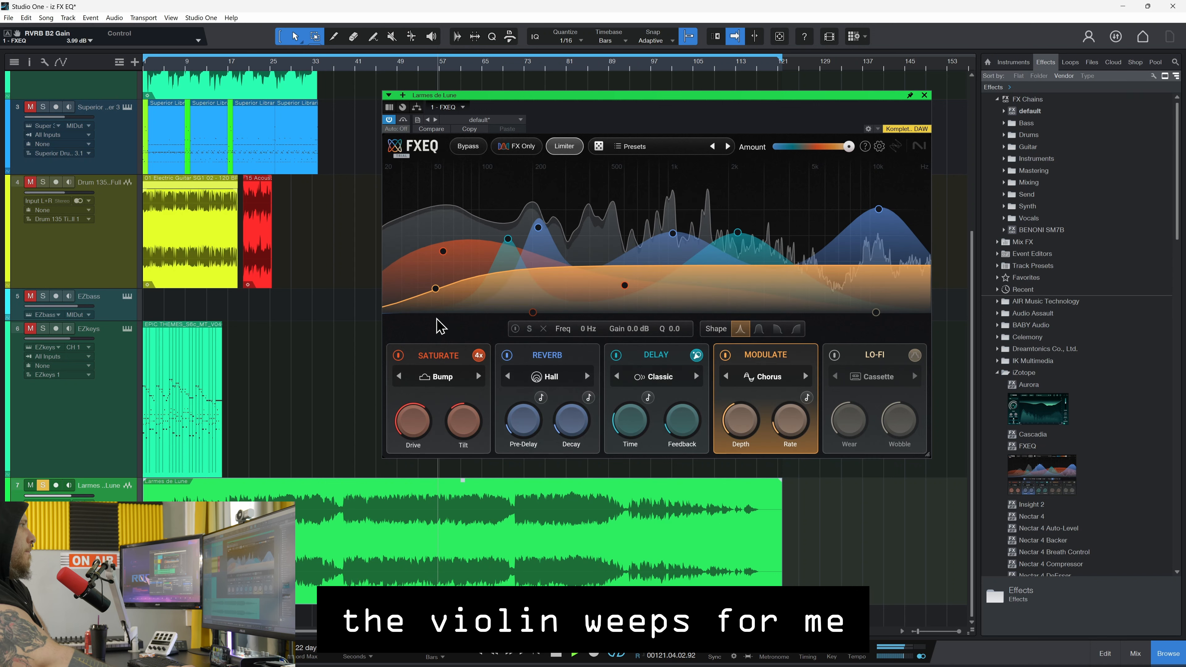
pyautogui.click(436, 290)
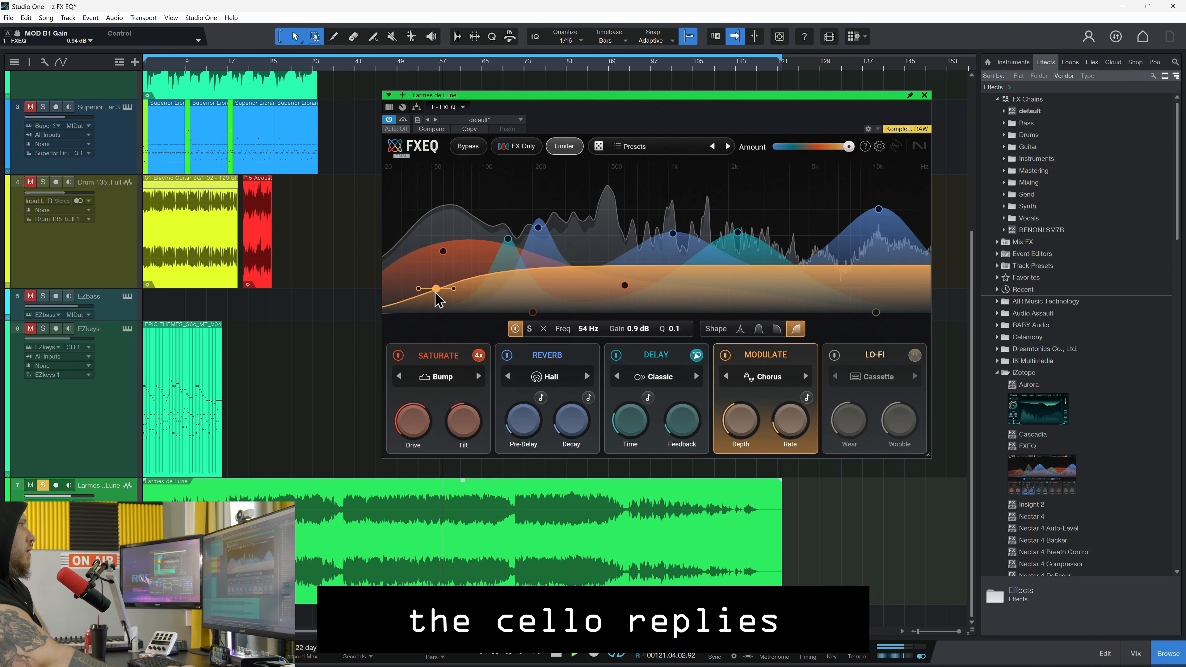
# Refine the Reverb bands to about 3.2 dB at 1099 Hz and 4.1 dB at 11006 Hz, lowering the lowest Reverb peak and shifting its frequency up
pyautogui.click(674, 234)
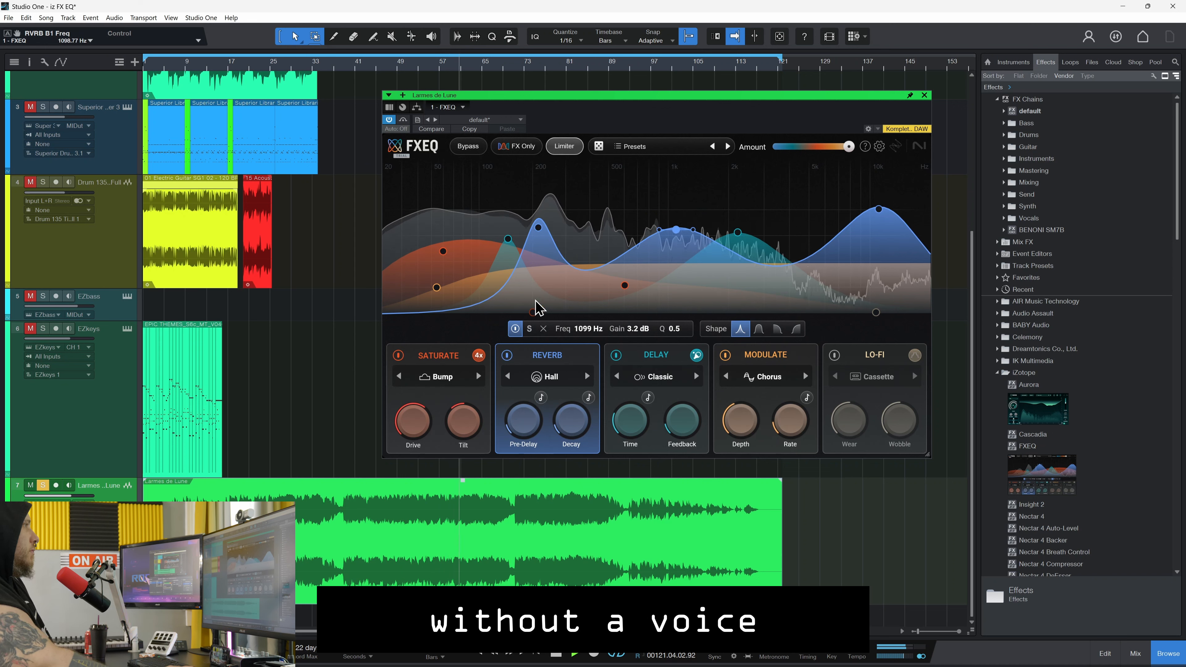
pyautogui.moveTo(538, 231); pyautogui.dragTo(550, 242)
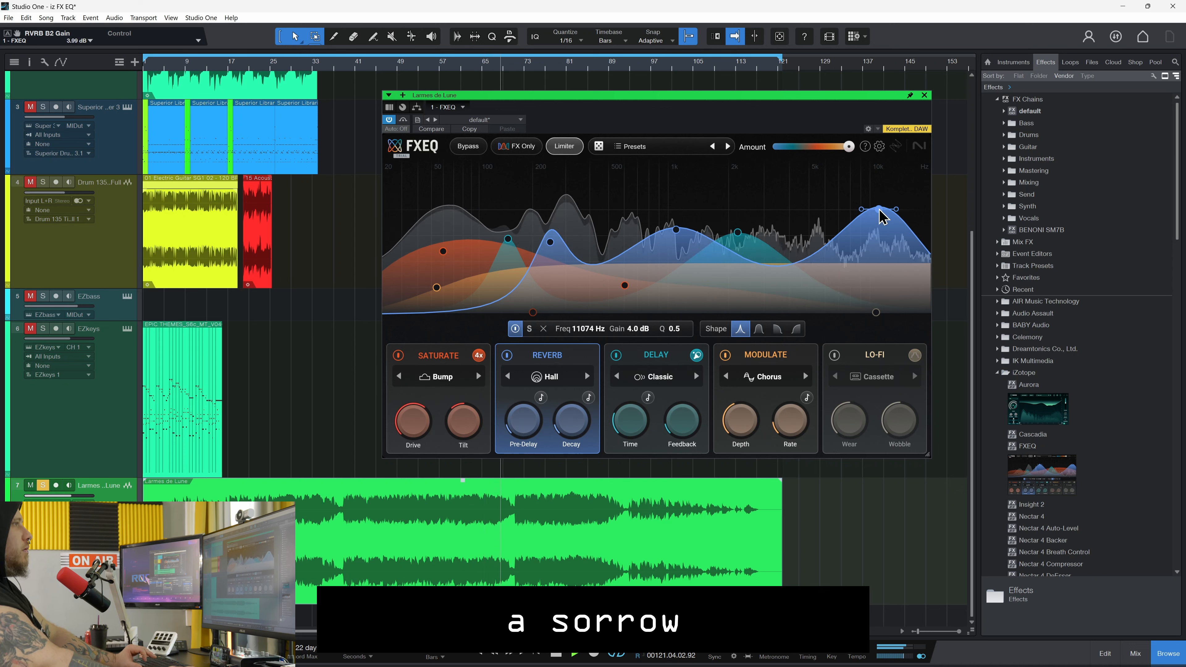
pyautogui.moveTo(881, 216); pyautogui.dragTo(879, 213)
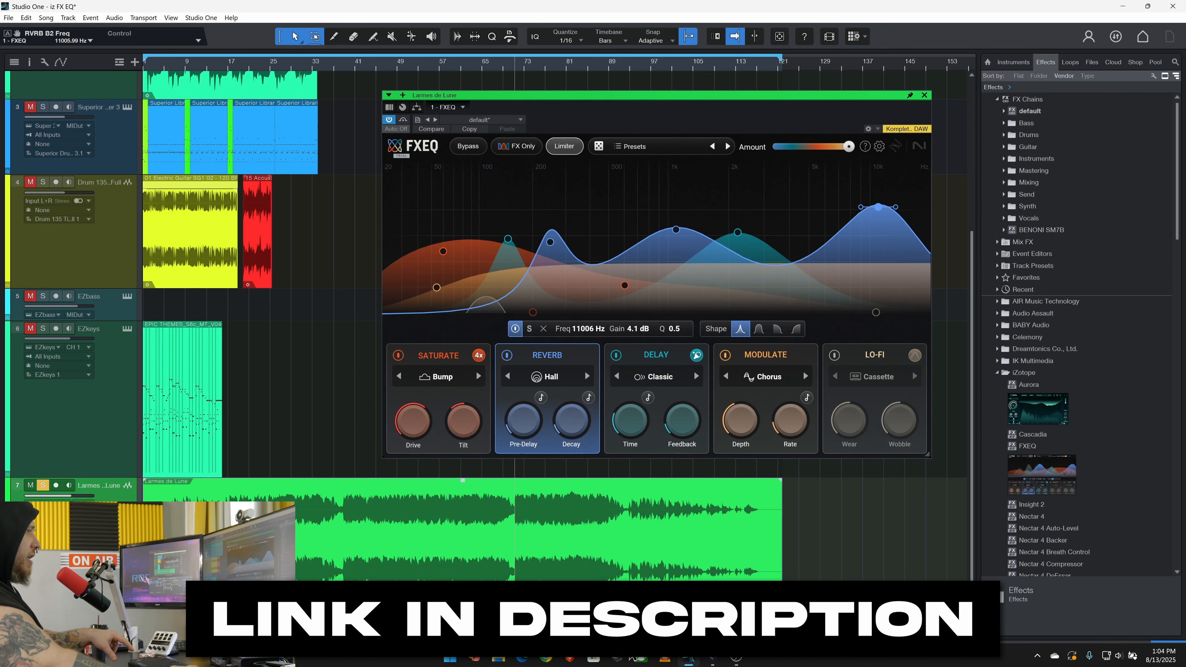
# Switch to the iZotope Product Portal, look through the trial products available to install, and close the portal
pyautogui.click(712, 662)
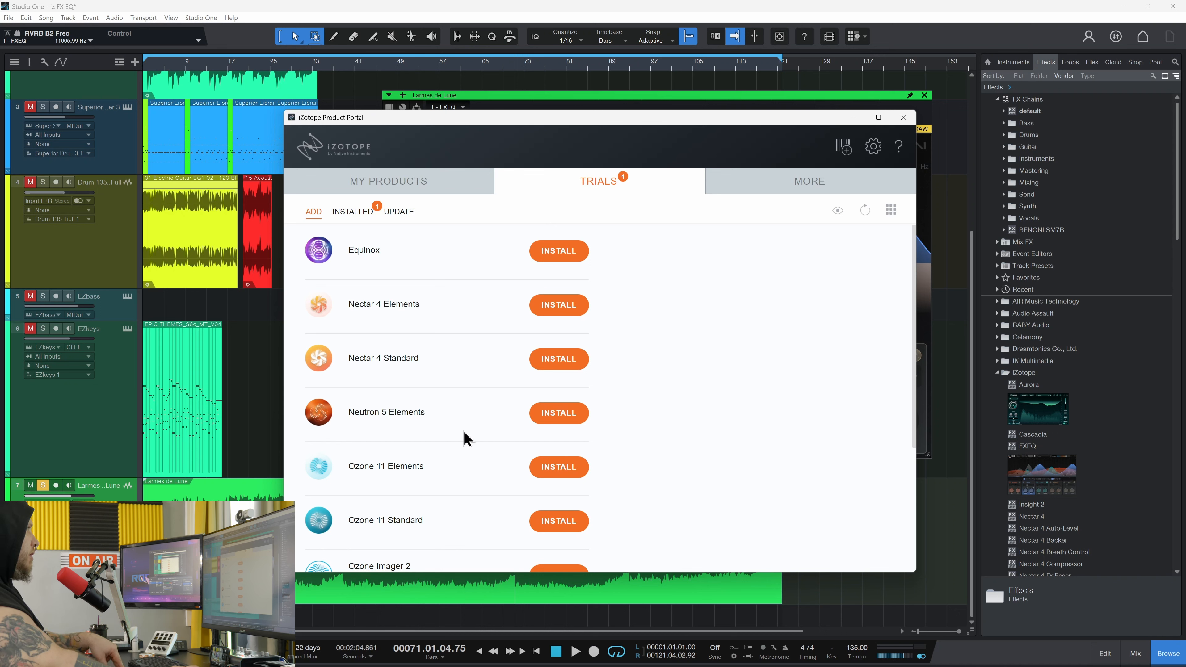
pyautogui.scroll(-4, 485, 386)
pyautogui.scroll(4, 486, 465)
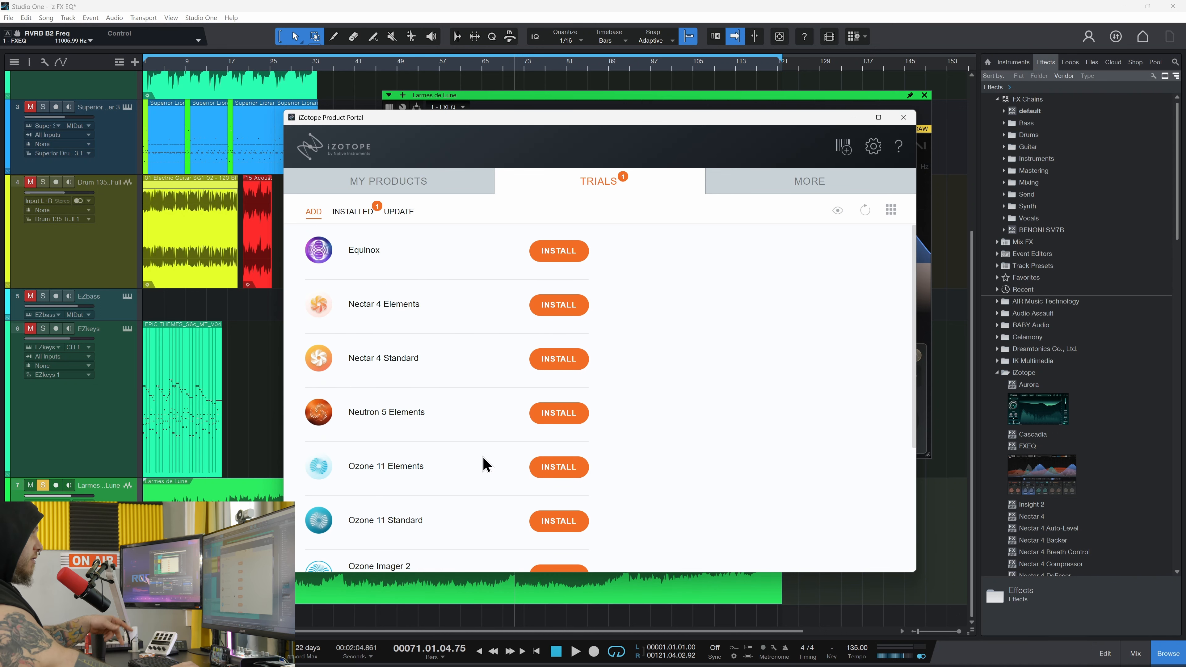
pyautogui.click(902, 120)
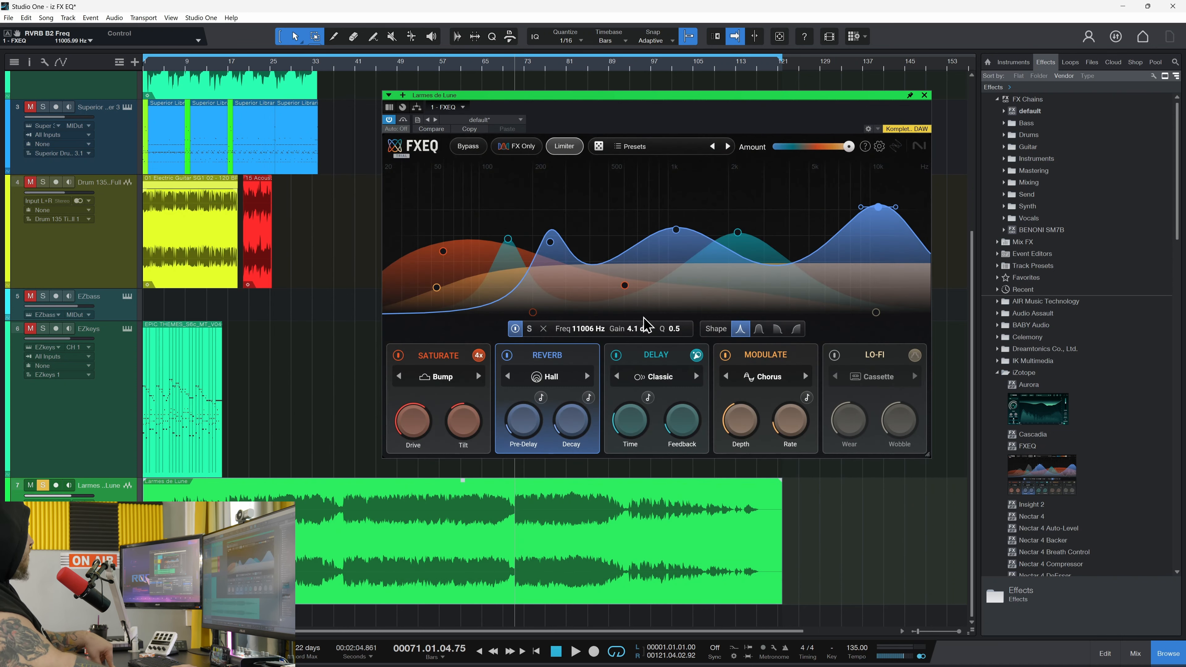